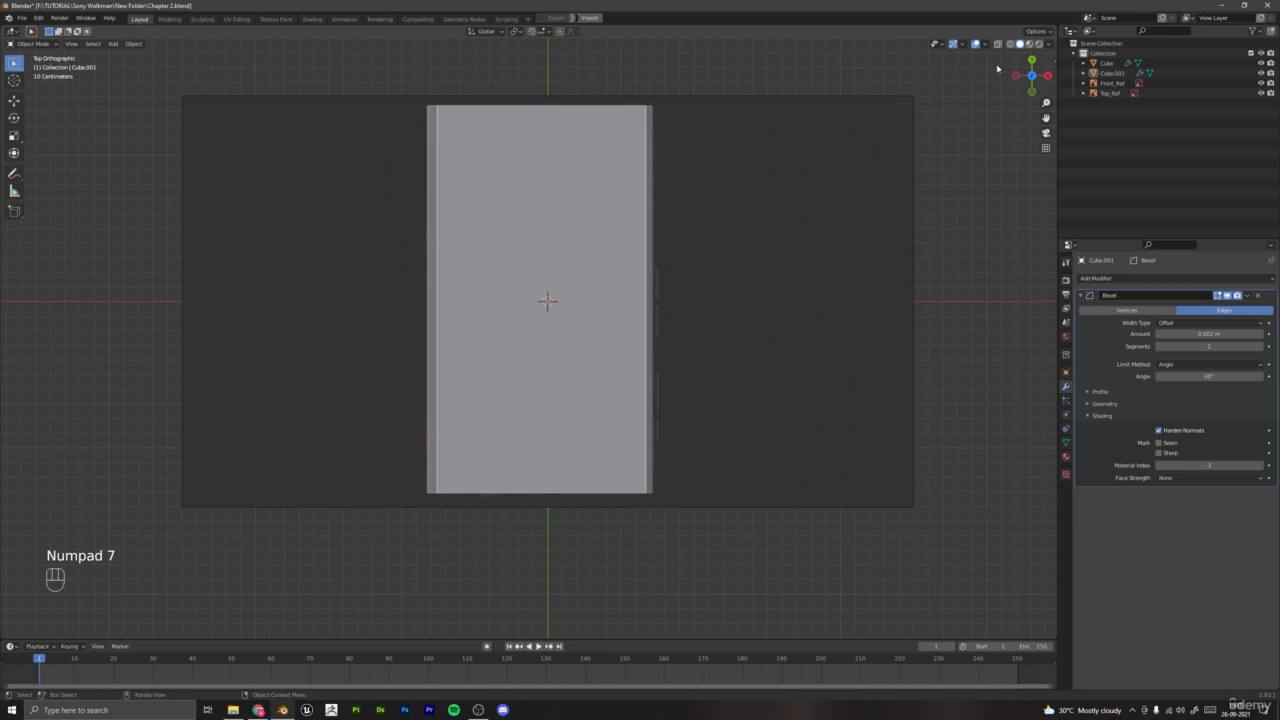
Step: Turn on X-ray to see the Walkman top reference and add a mesh plane to the scene
click(998, 45)
scroll(931, 177, up, 3)
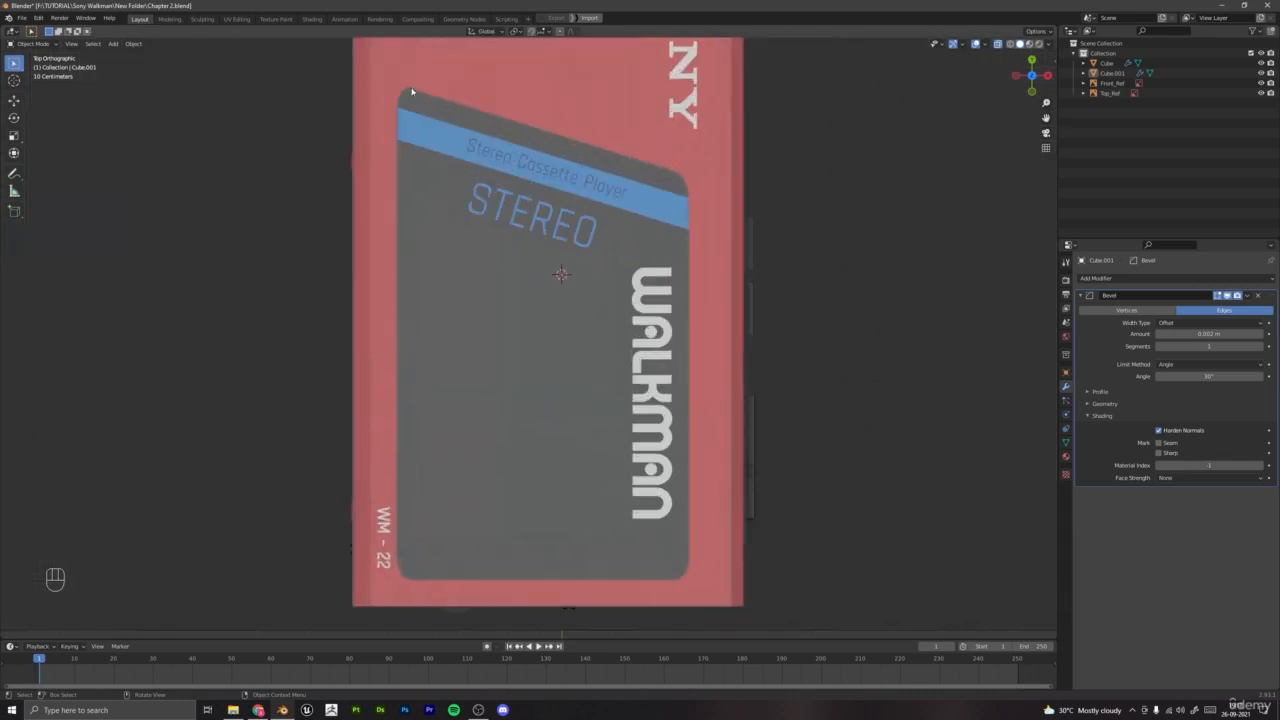
scroll(574, 560, down, 3)
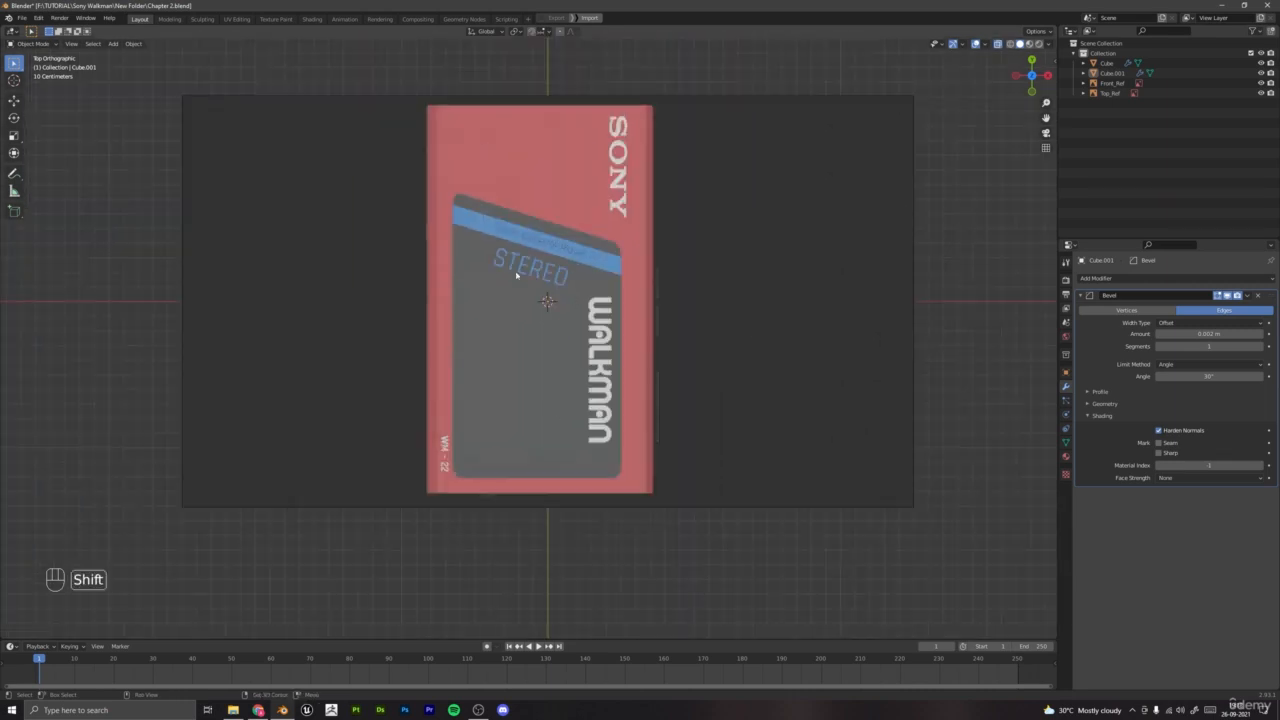
key(shift+a)
mouse_move(491, 268)
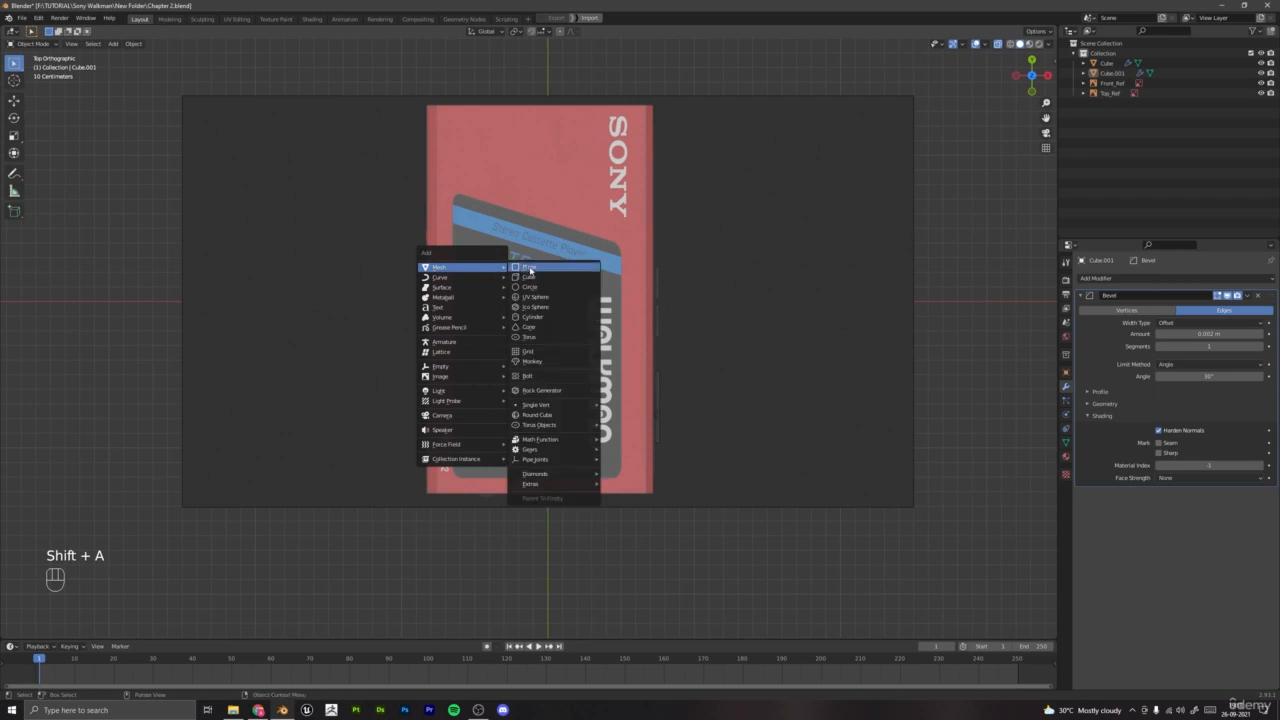
click(530, 268)
scroll(754, 370, down, 3)
scroll(754, 370, up, 4)
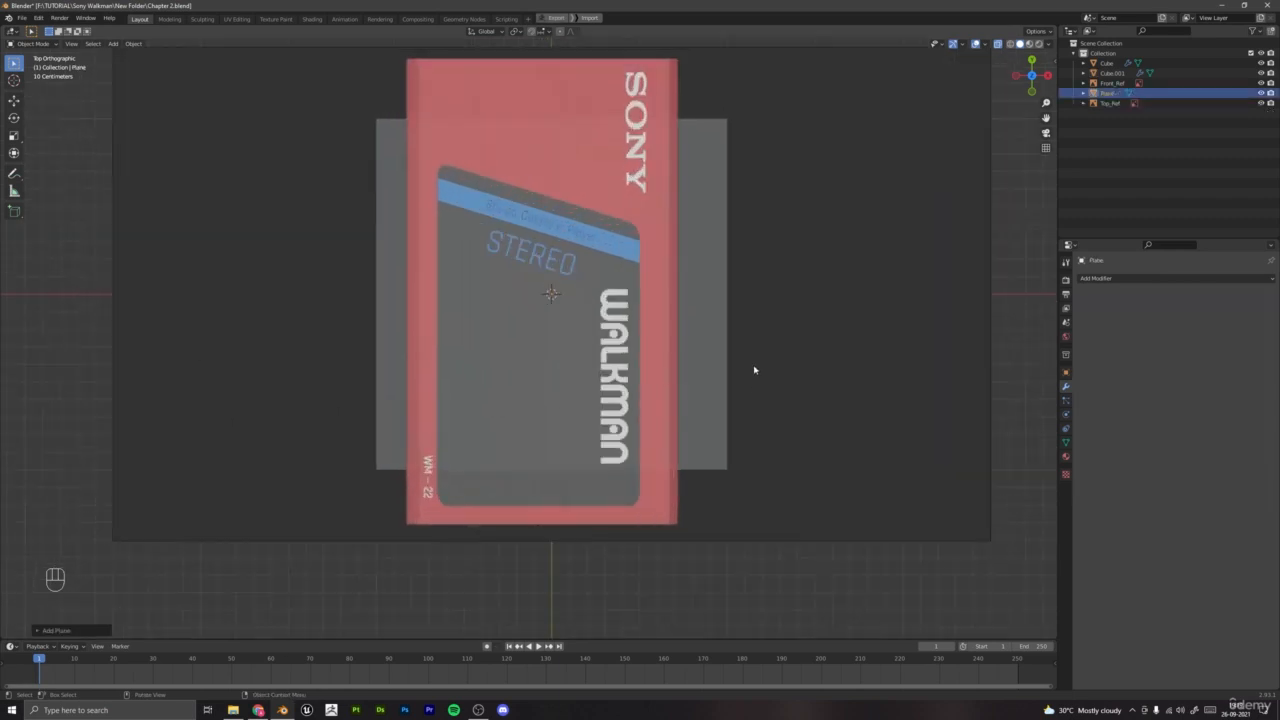
scroll(800, 366, down, 3)
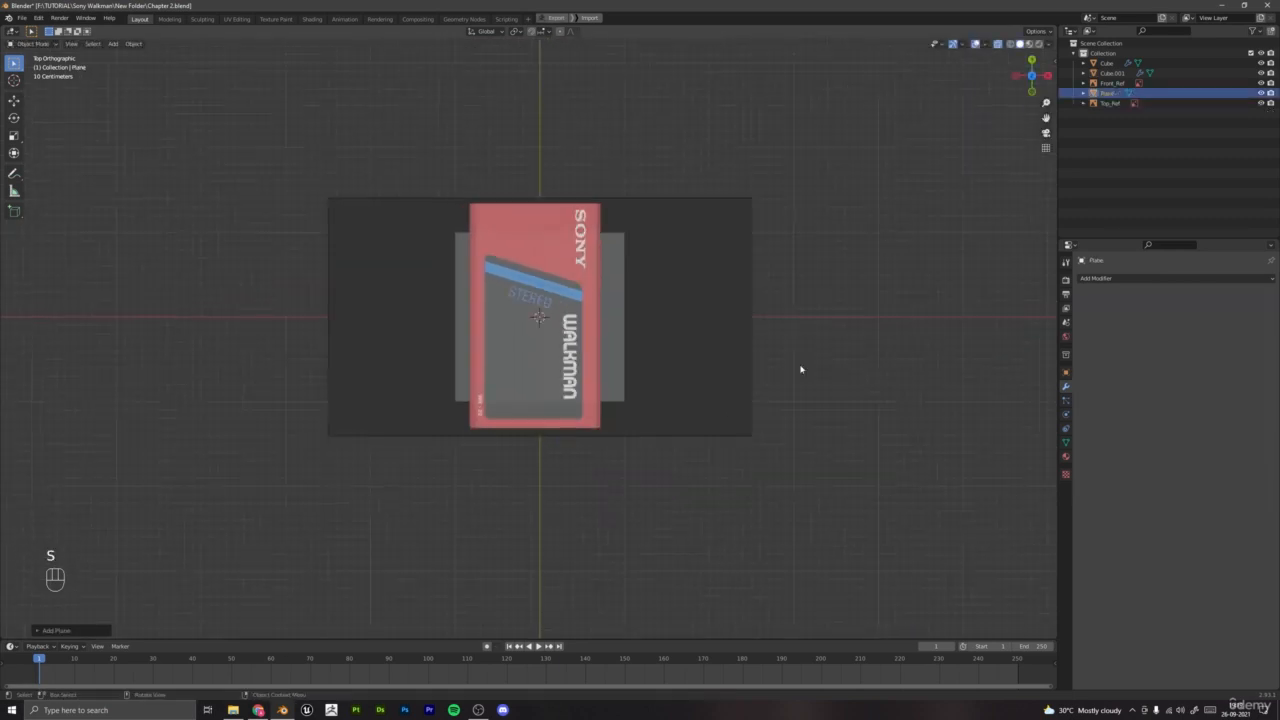
Step: Turn off X-ray and move the new plane up along Z until it floats above the Walkman body
middle_drag(800, 366, 719, 313)
click(854, 222)
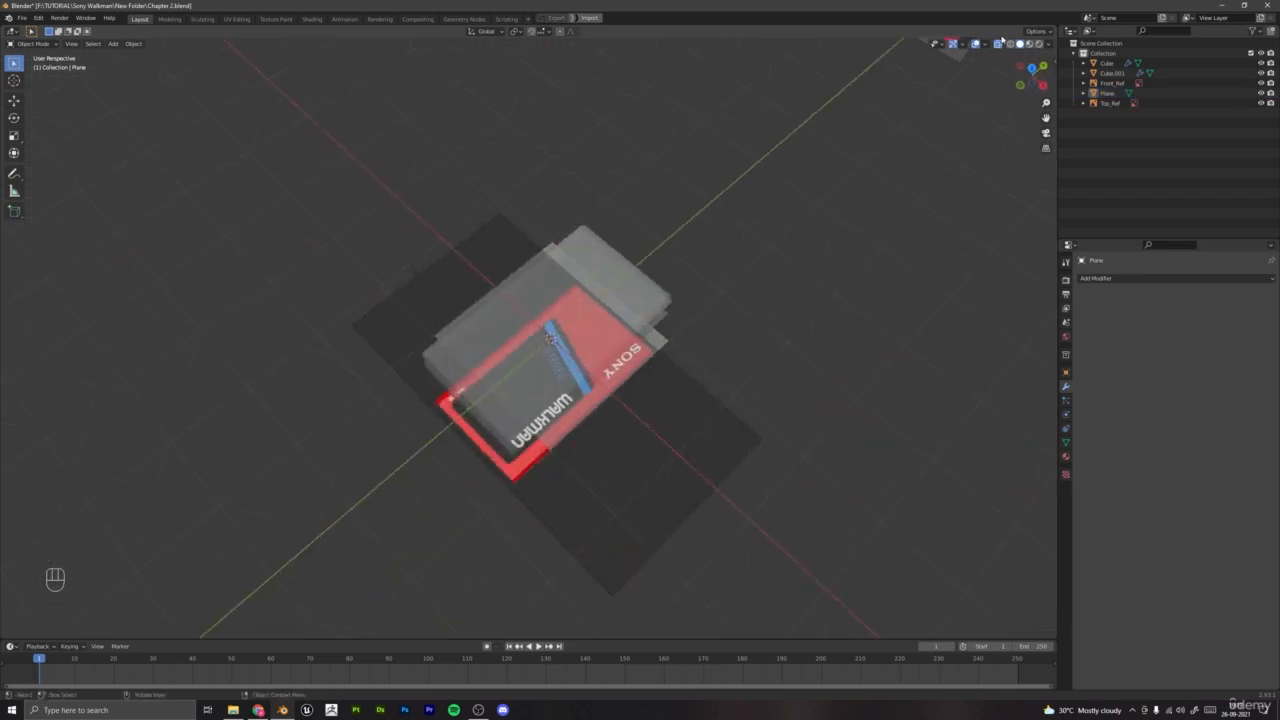
click(998, 45)
scroll(765, 420, up, 3)
middle_drag(765, 420, 776, 395)
scroll(742, 394, down, 2)
click(670, 366)
key(g)
key(z)
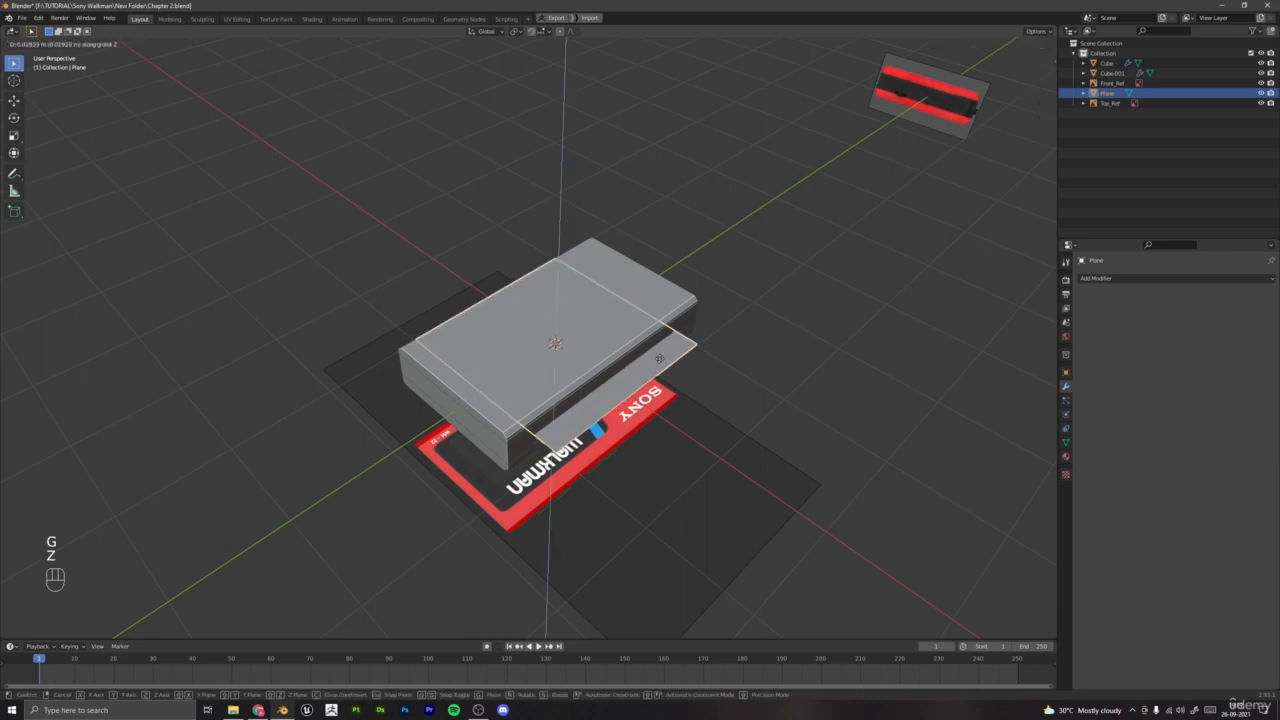
click(635, 293)
middle_drag(635, 293, 636, 283)
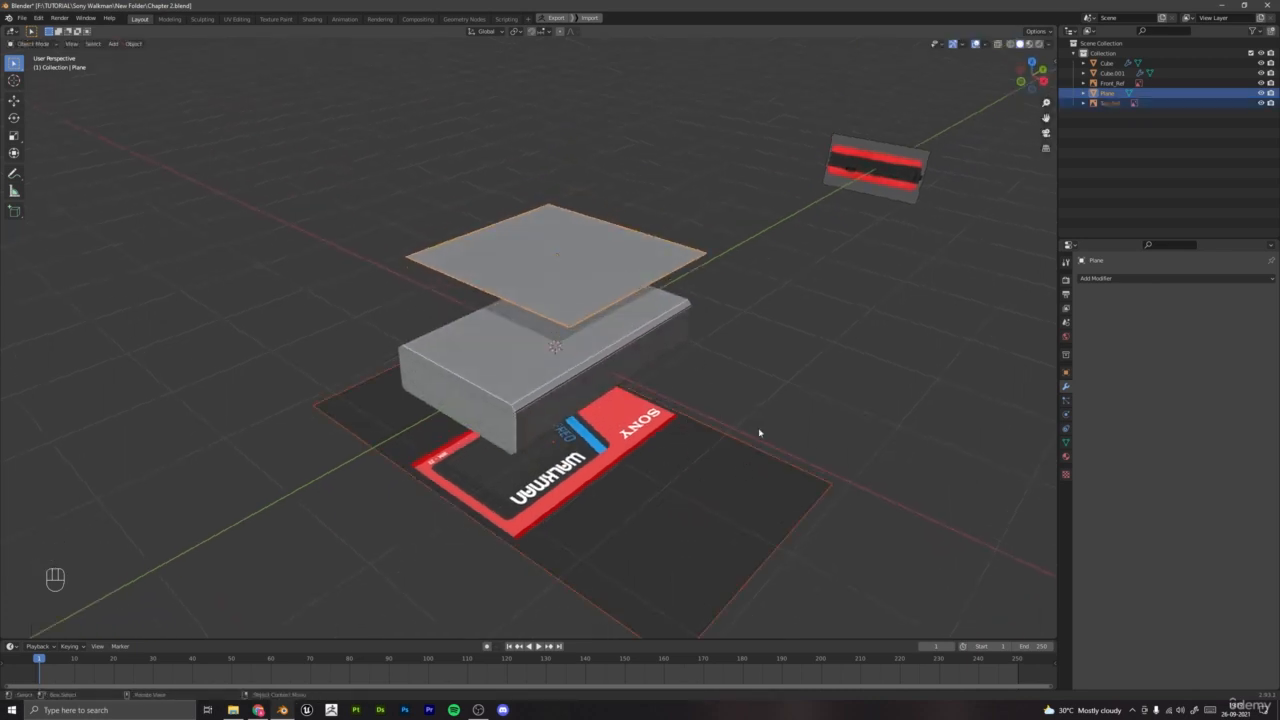
Step: Isolate the plane and the Top_Ref image in local view, seen from the top
shift+click(572, 260)
shift+click(572, 260)
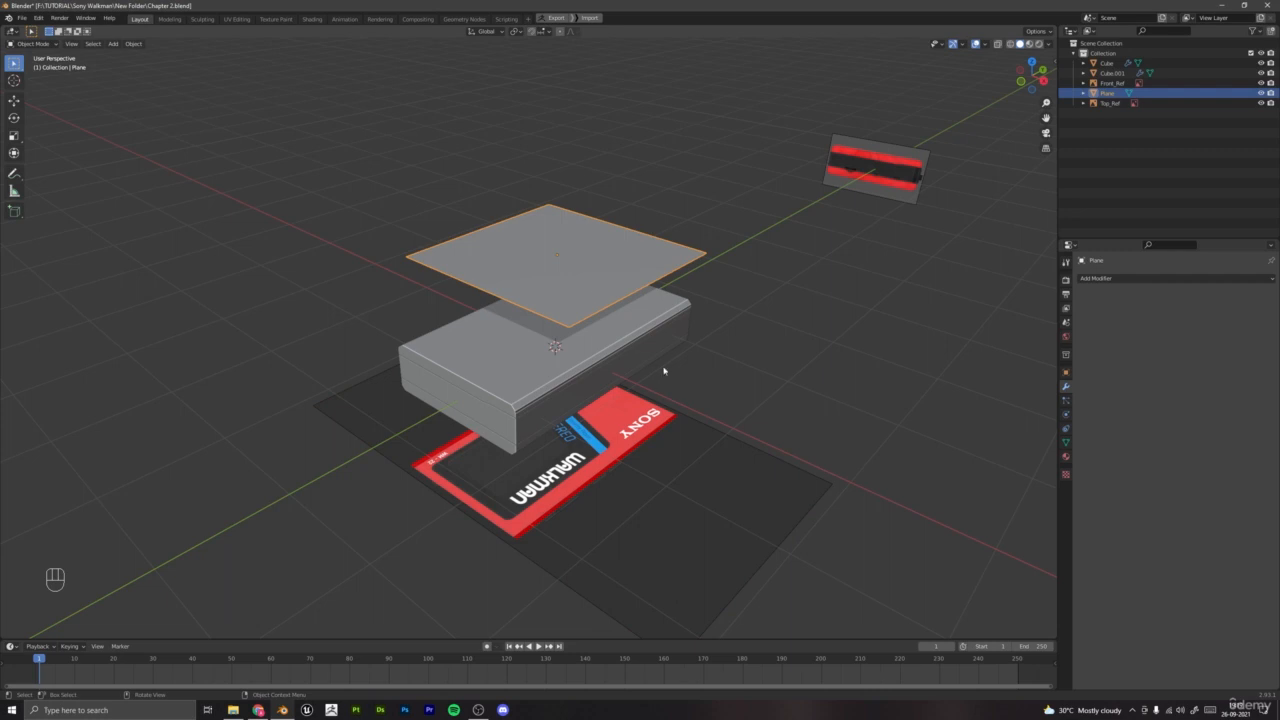
shift+click(700, 461)
middle_drag(700, 462, 718, 463)
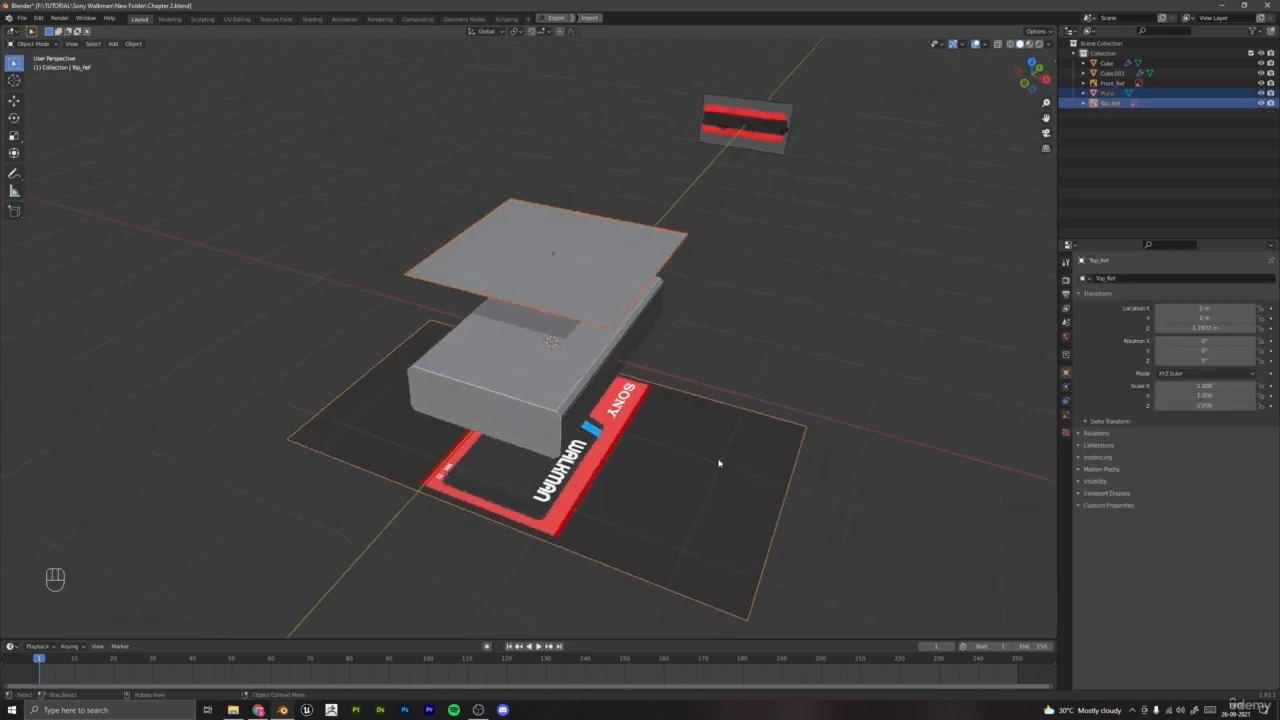
key(KP_Divide)
key(KP_7)
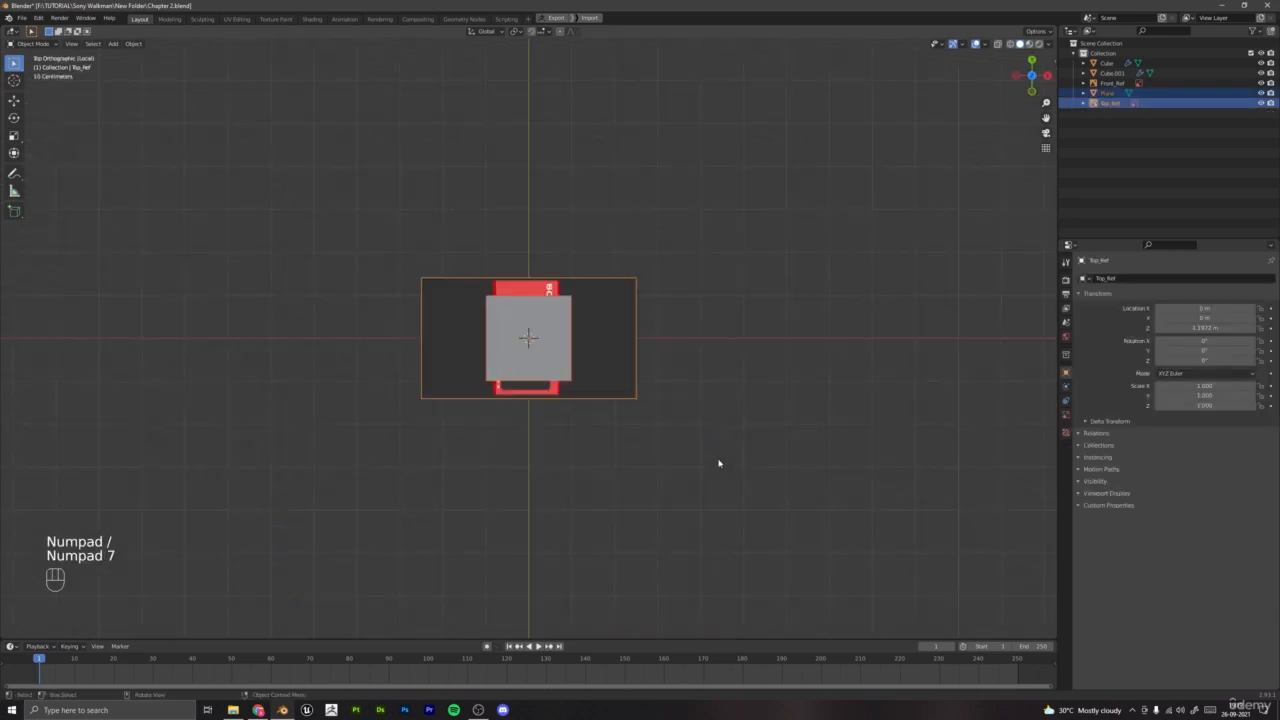
scroll(720, 463, up, 7)
Step: With X-ray on, edit the plane and move its two left vertices along X to the dark window's left edge in the reference
click(537, 285)
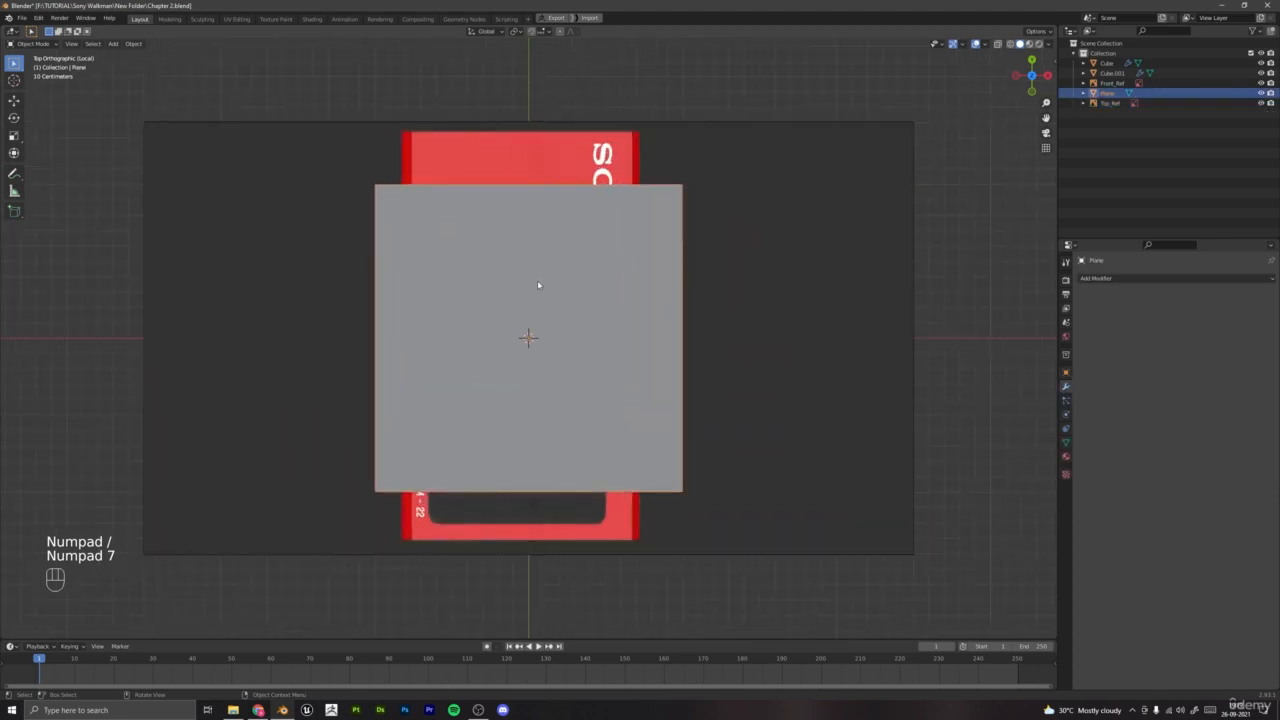
click(996, 44)
scroll(543, 391, up, 2)
key(Tab)
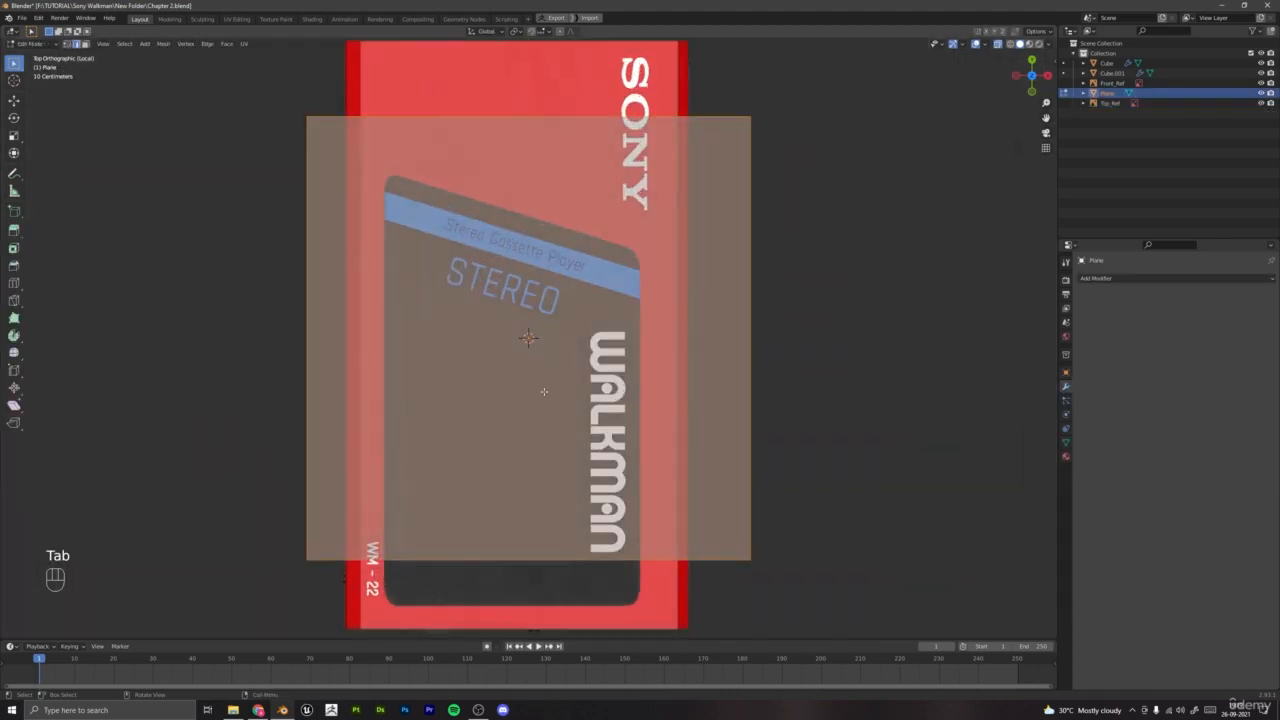
key(1)
drag(278, 96, 436, 620)
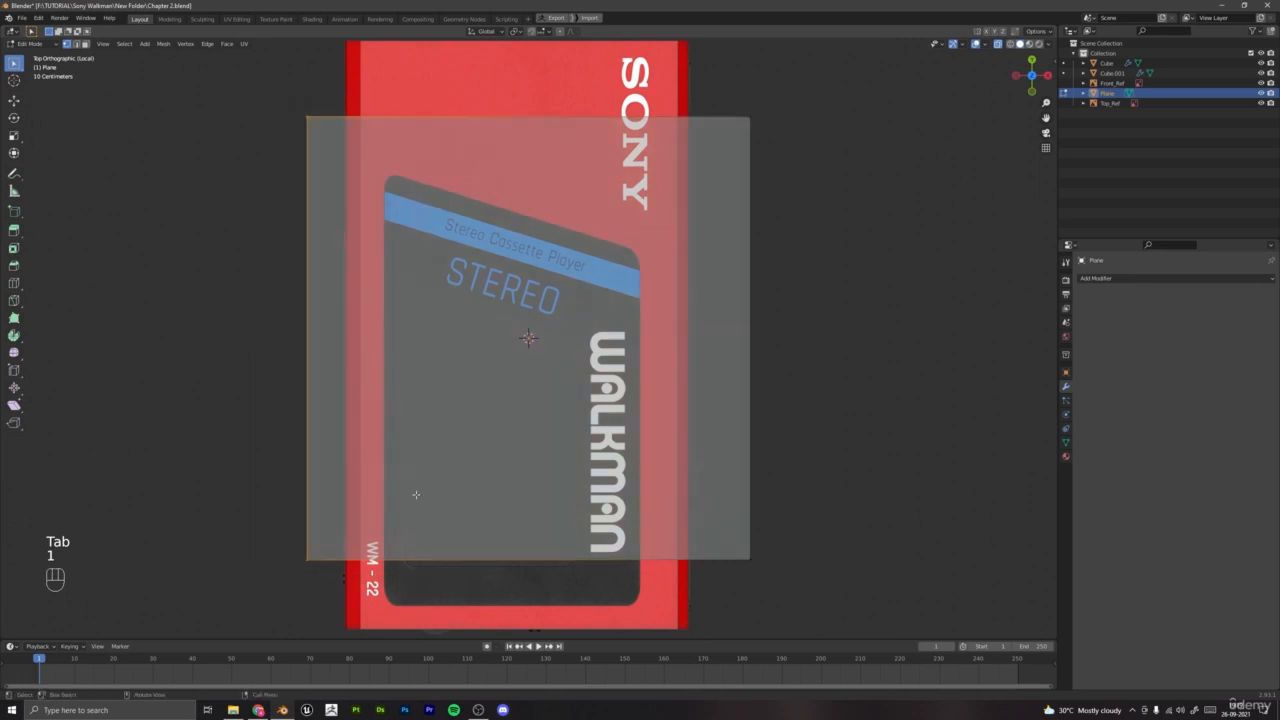
key(g)
key(x)
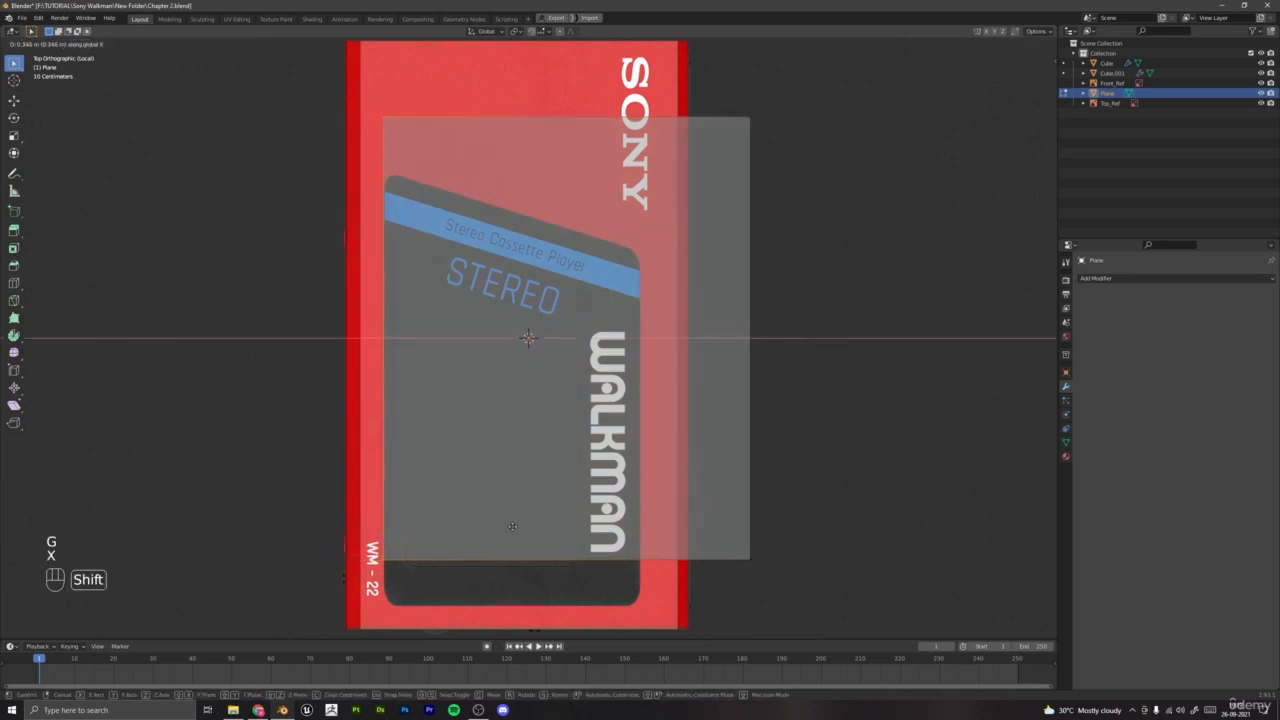
shift+click(532, 520)
Step: Move the plane's two right vertices along X to the dark window's right edge
drag(704, 82, 836, 598)
key(g)
key(x)
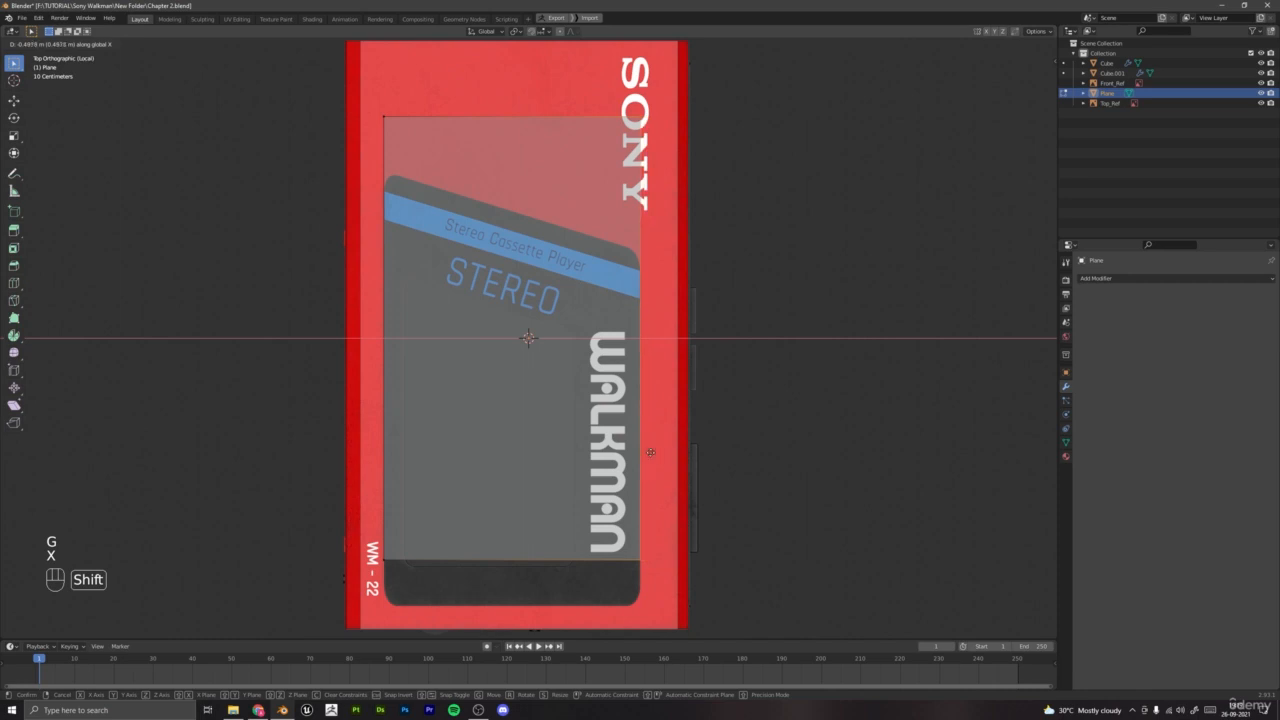
shift+click(651, 452)
Step: Lower the plane's two upper vertices along Y to the height of the dark window's upper-left corner
drag(344, 78, 683, 218)
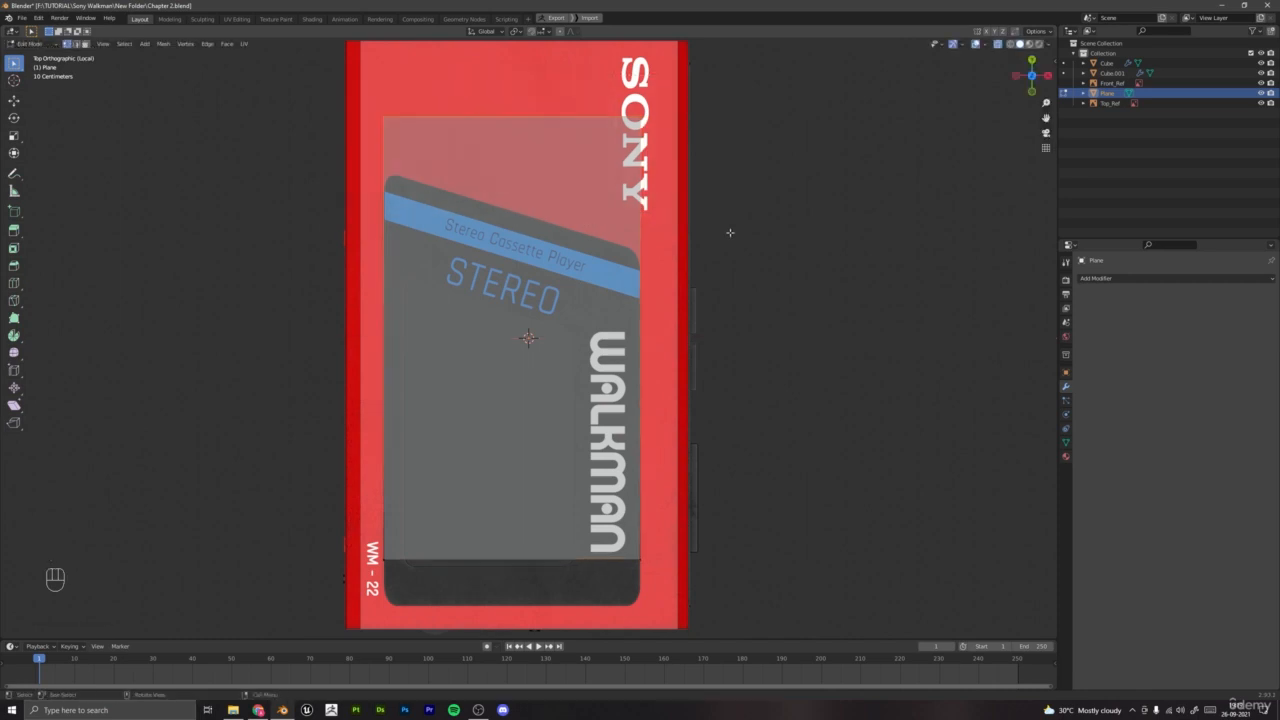
key(g)
key(z)
right_click(729, 233)
key(g)
key(y)
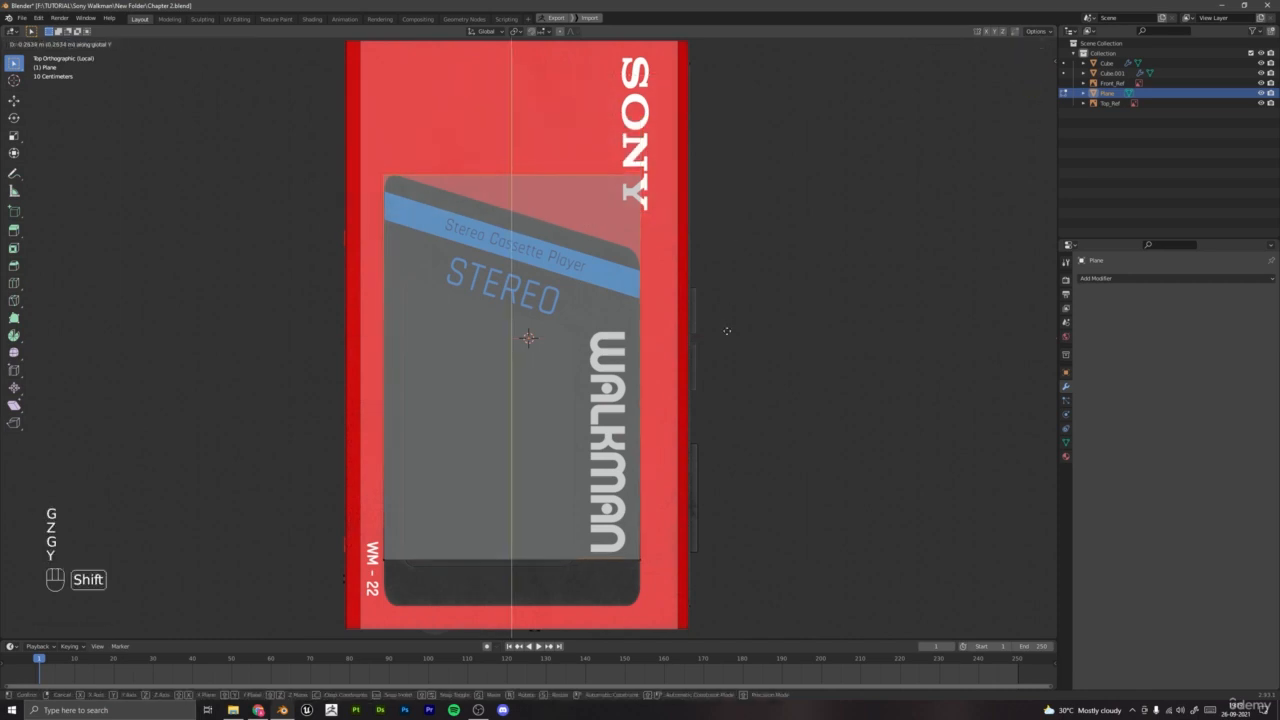
click(718, 316)
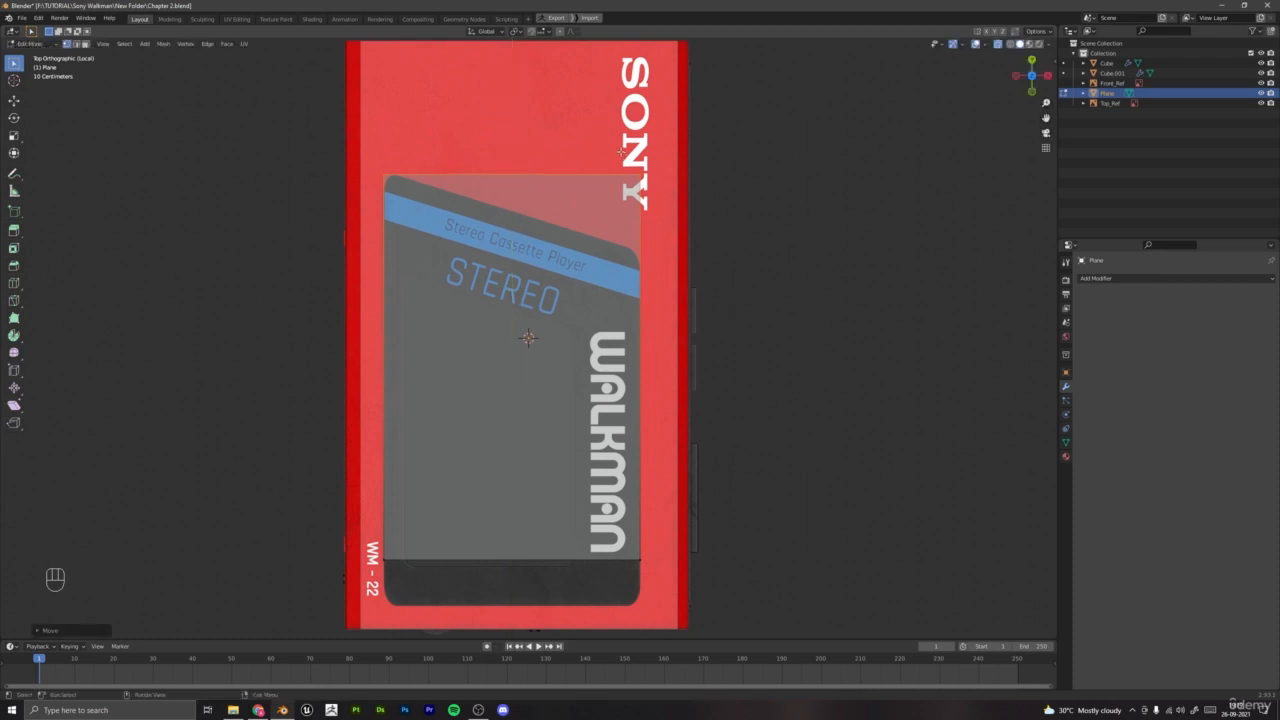
Step: Lower the plane's upper-right vertex along Y so the top edge follows the window's slanted border
key(g)
key(z)
right_click(697, 282)
key(g)
right_click(705, 262)
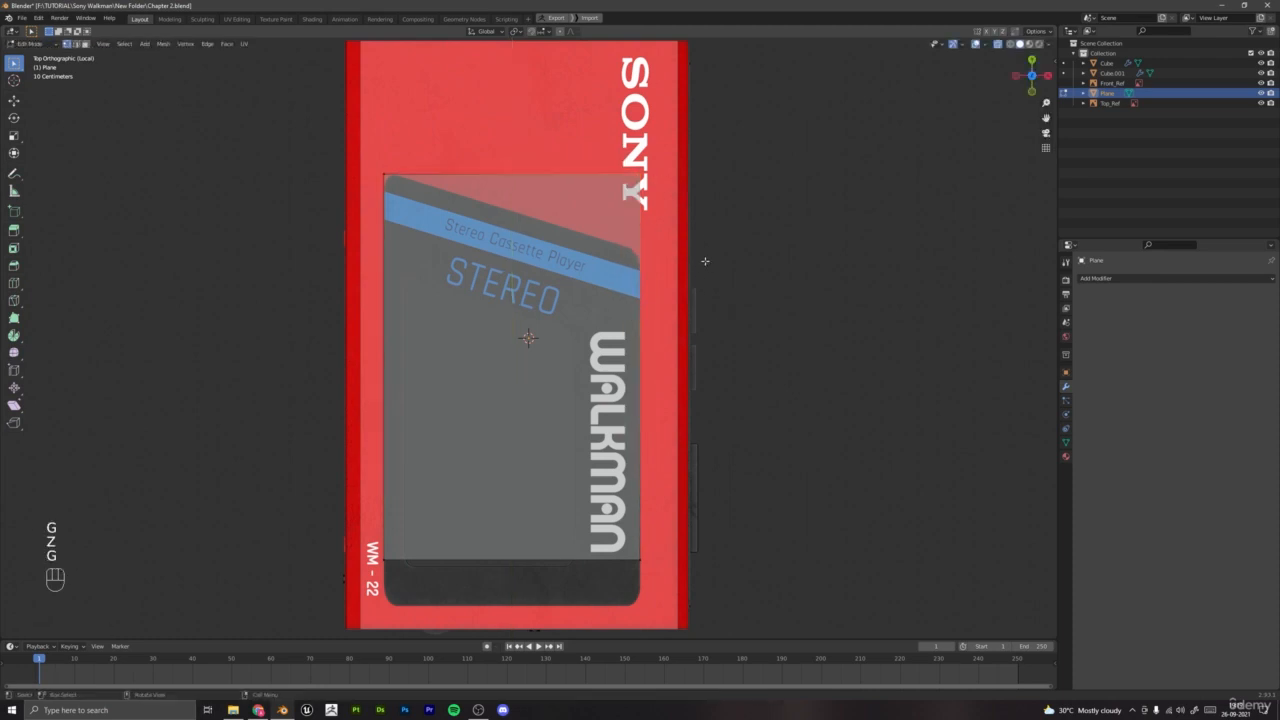
shift+middle_drag(705, 264, 676, 300)
scroll(676, 300, up, 3)
key(g)
key(g)
key(y)
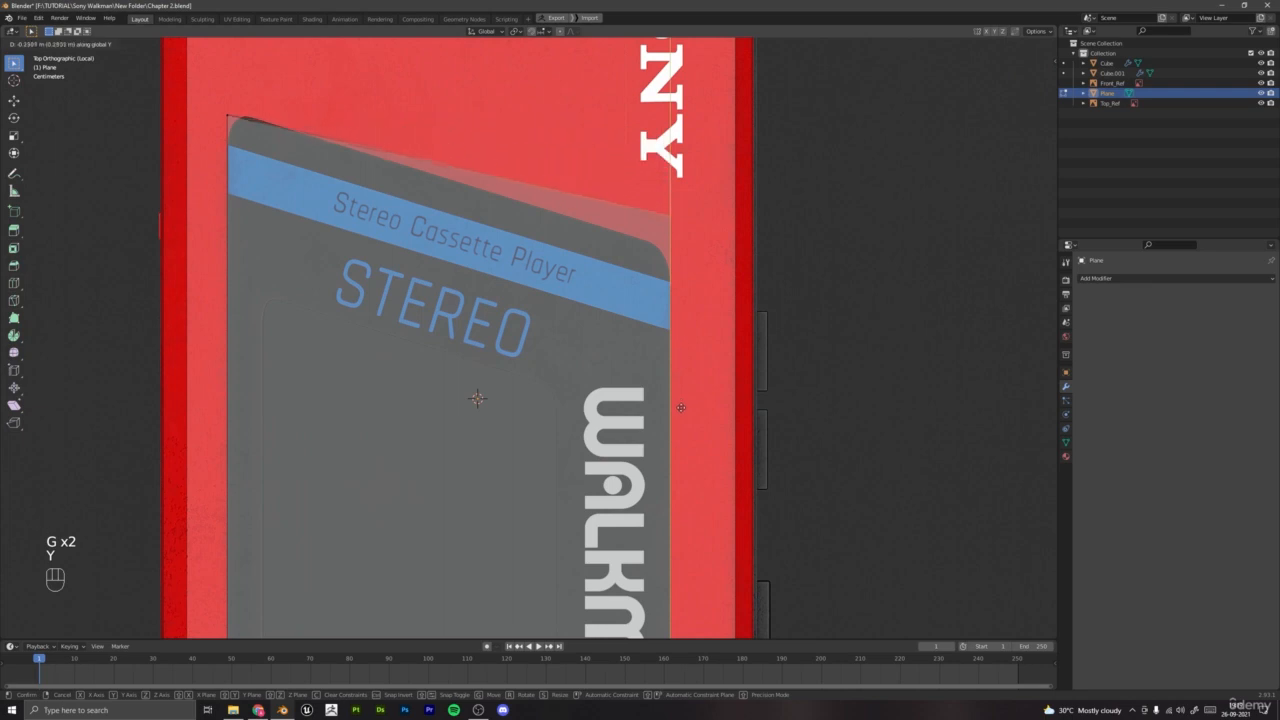
click(691, 505)
Step: Raise the plane's upper-left vertex slightly along Y so the top edge matches the window's slanted outline
shift+middle_drag(680, 289, 772, 337)
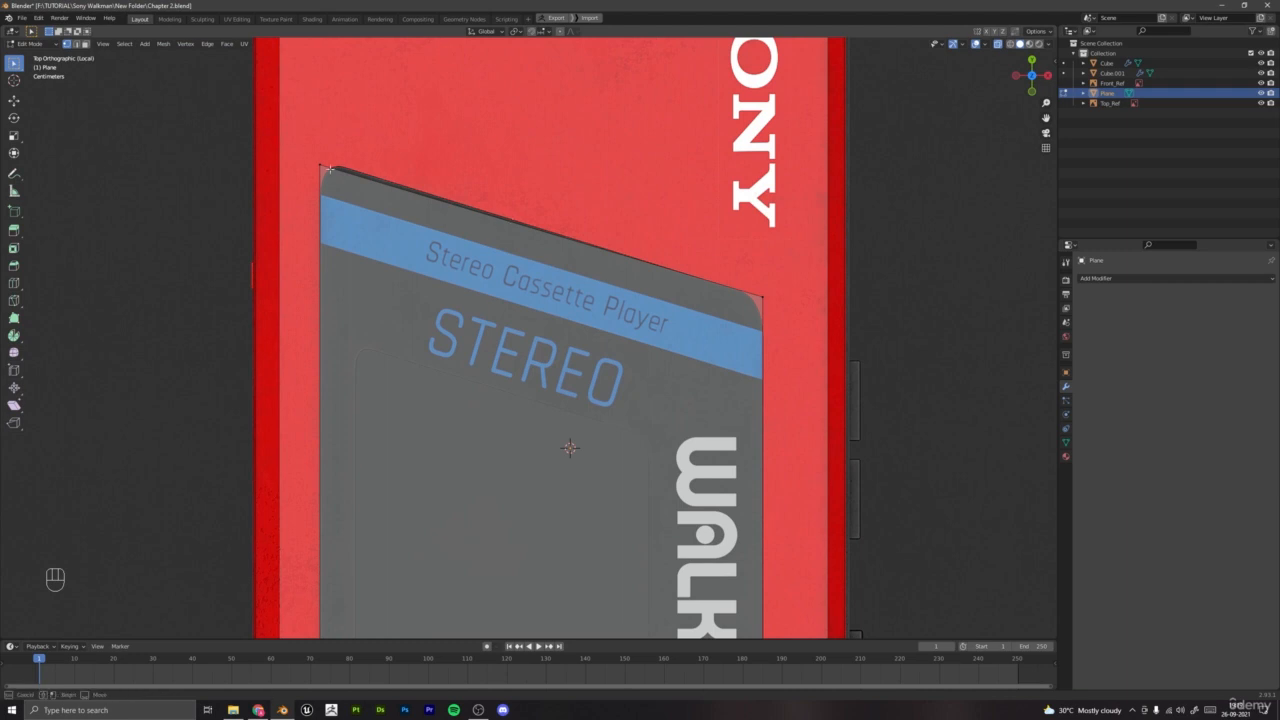
key(g)
key(z)
key(g)
key(y)
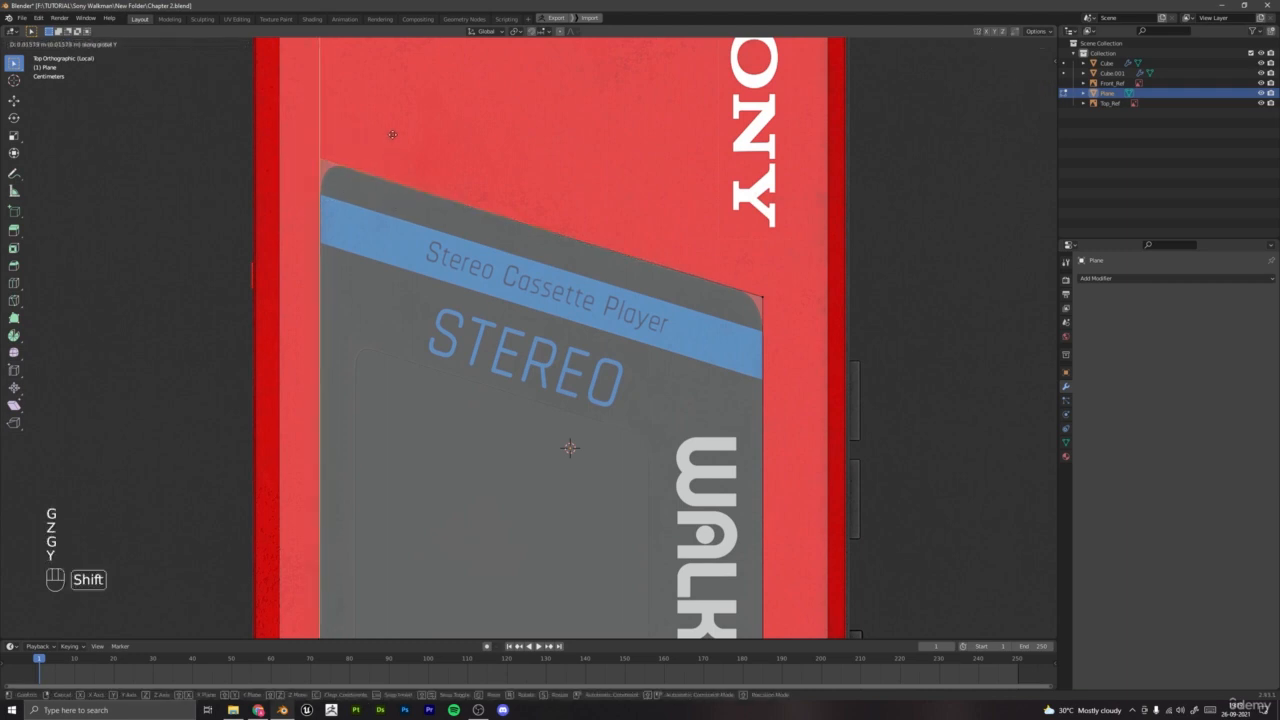
click(392, 142)
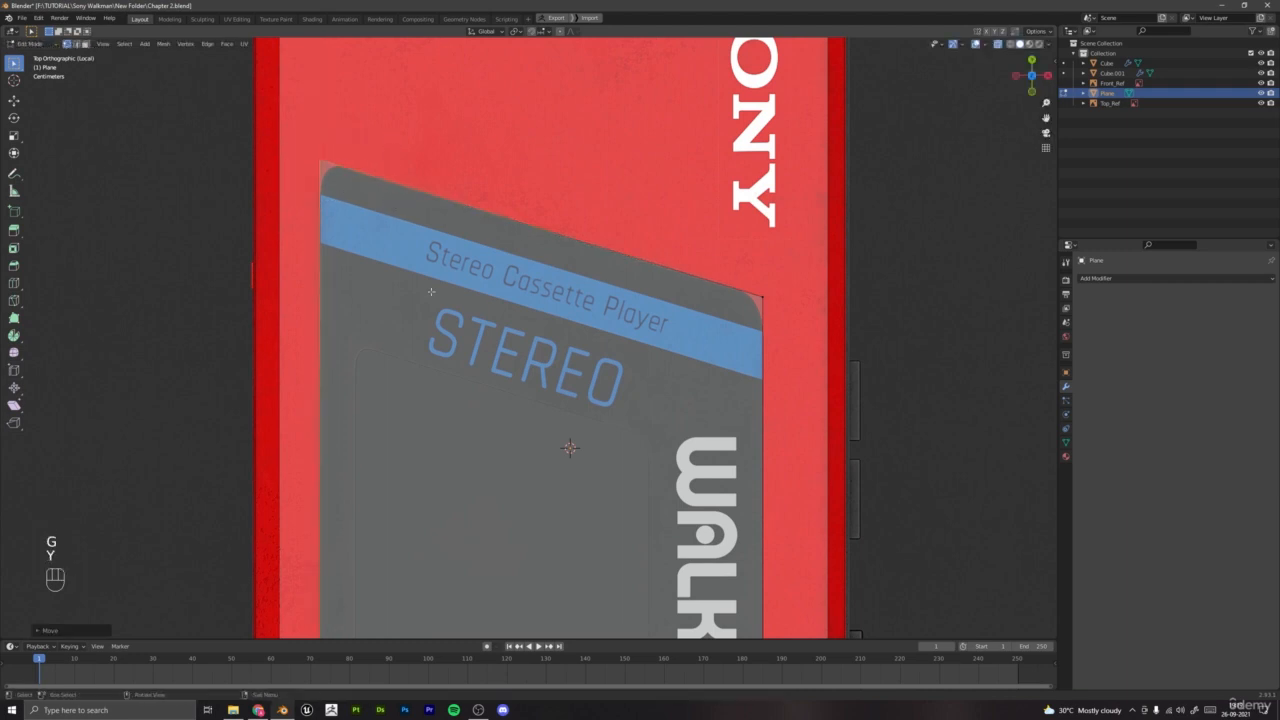
Step: Move the plane's two lower vertices down along Y to the dark window's bottom edge
shift+middle_drag(474, 465, 443, 154)
shift+middle_drag(456, 370, 447, 199)
drag(175, 300, 905, 440)
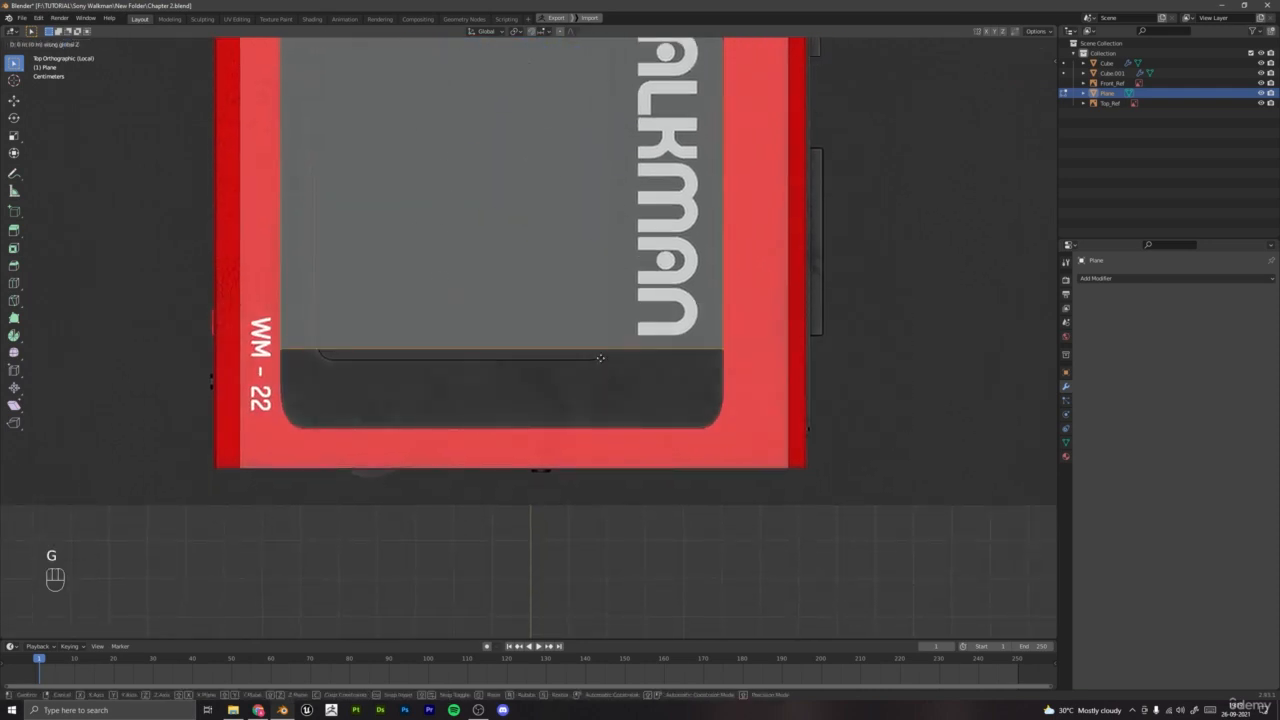
key(g)
key(g)
key(y)
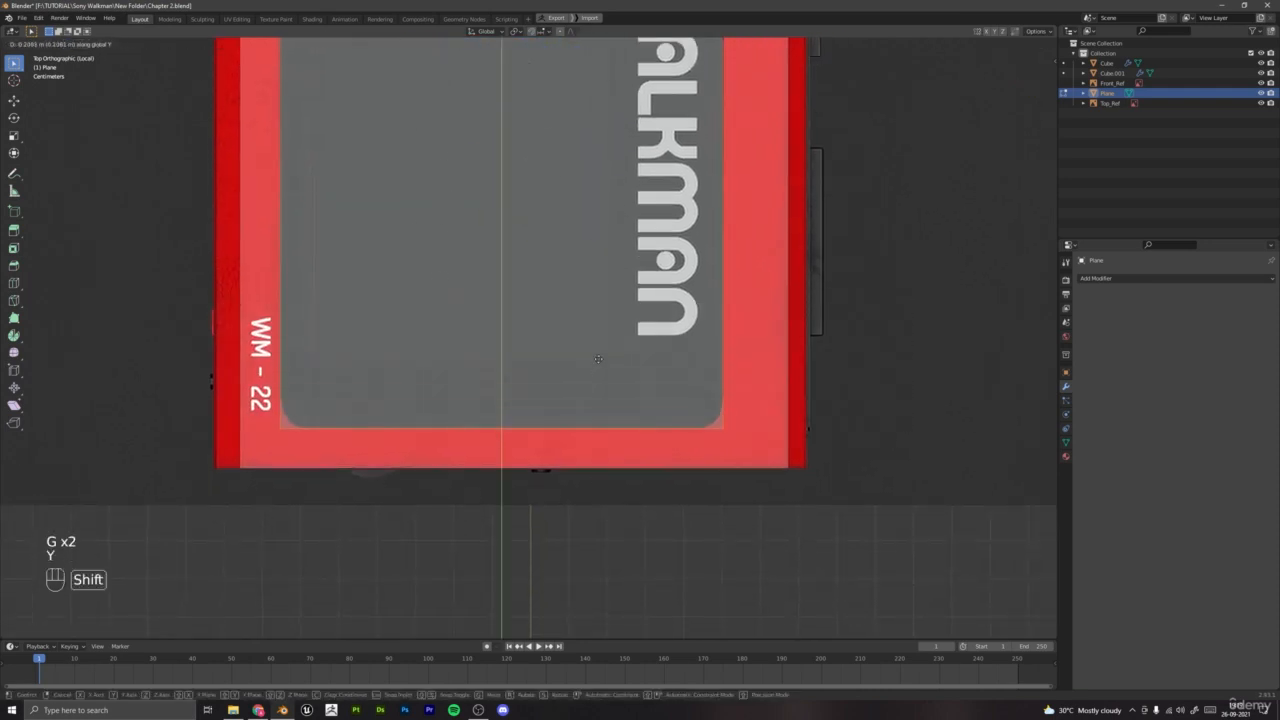
click(601, 365)
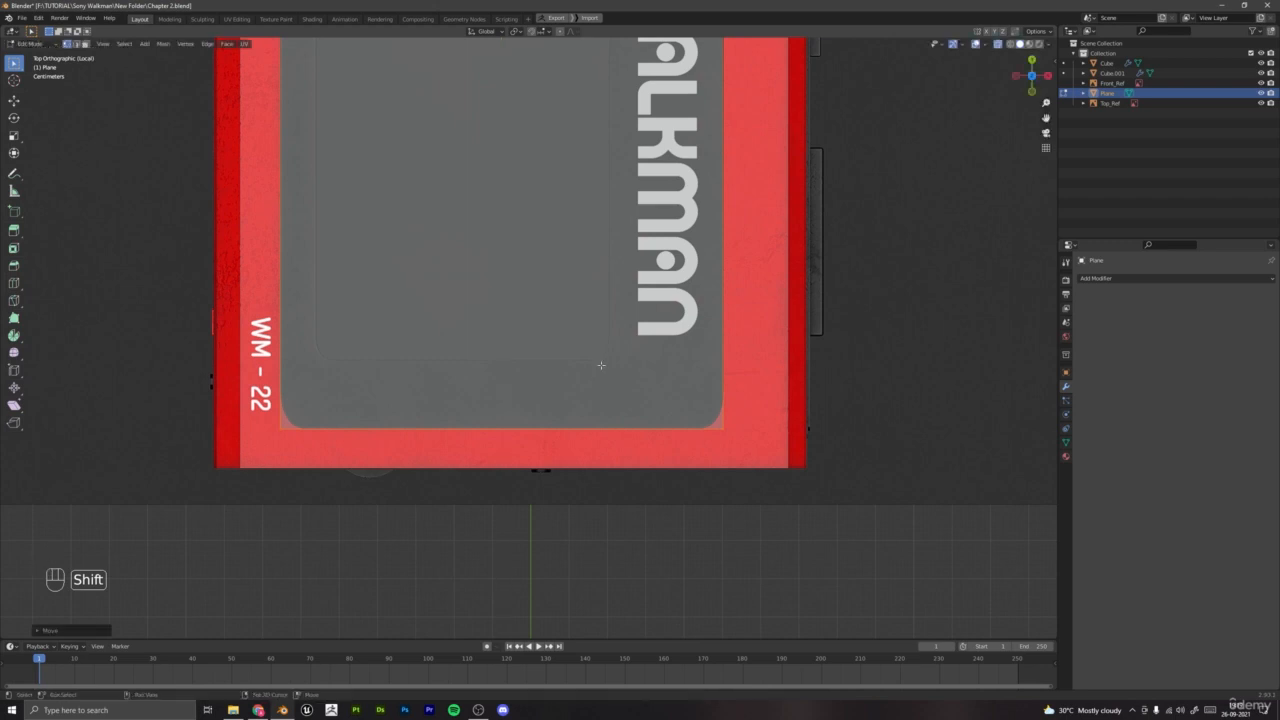
Step: Return the plane to Object Mode, turn off X-ray and apply its object transform
scroll(601, 365, down, 5)
scroll(622, 367, up, 3)
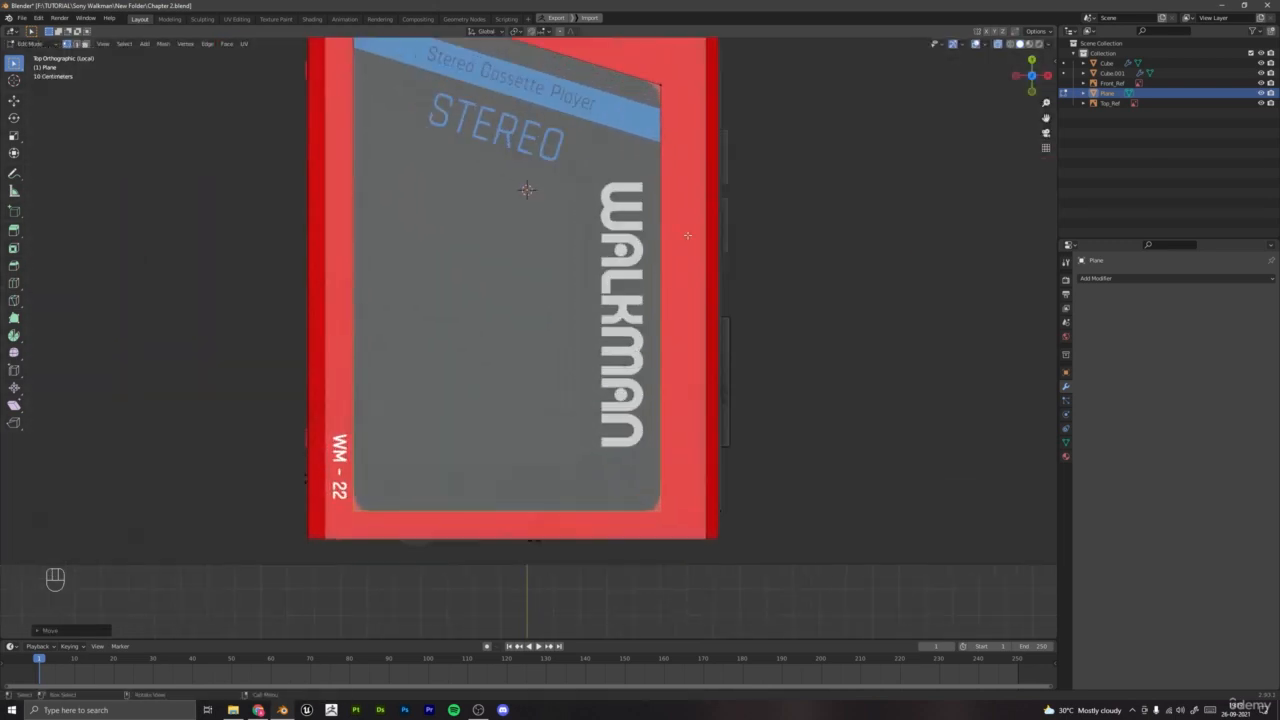
shift+middle_drag(657, 88, 688, 196)
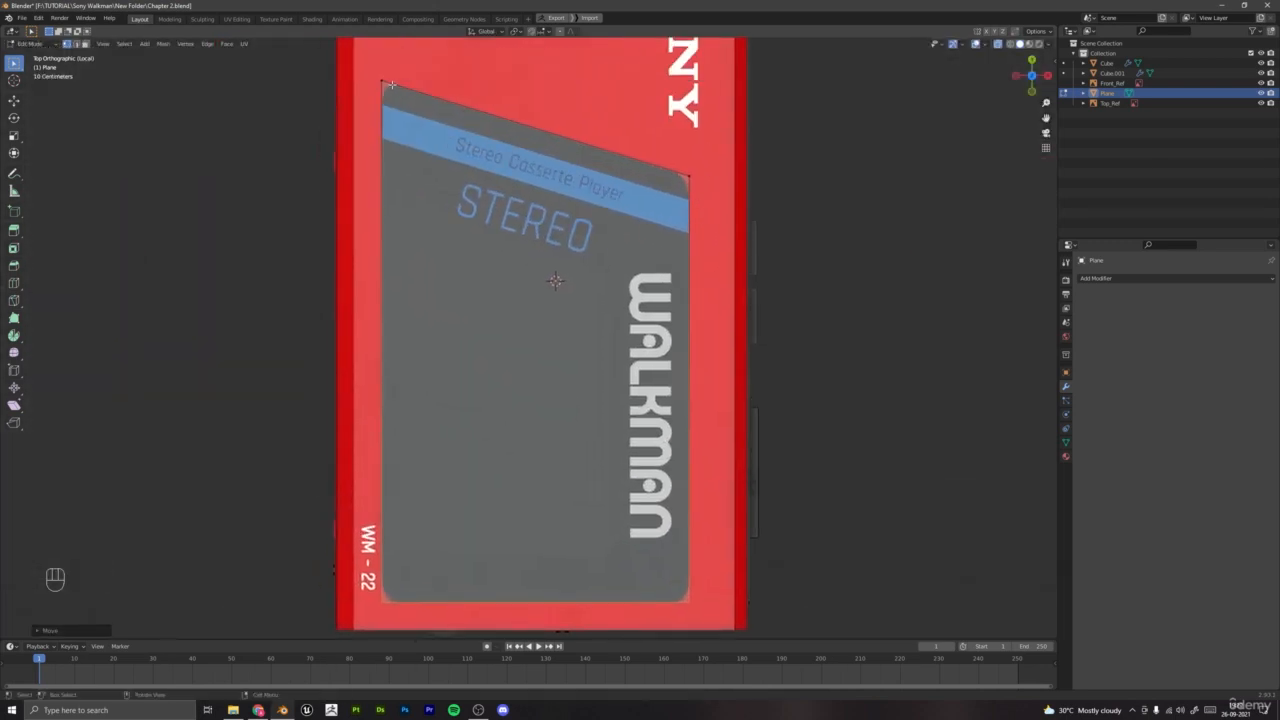
scroll(411, 530, down, 4)
key(Tab)
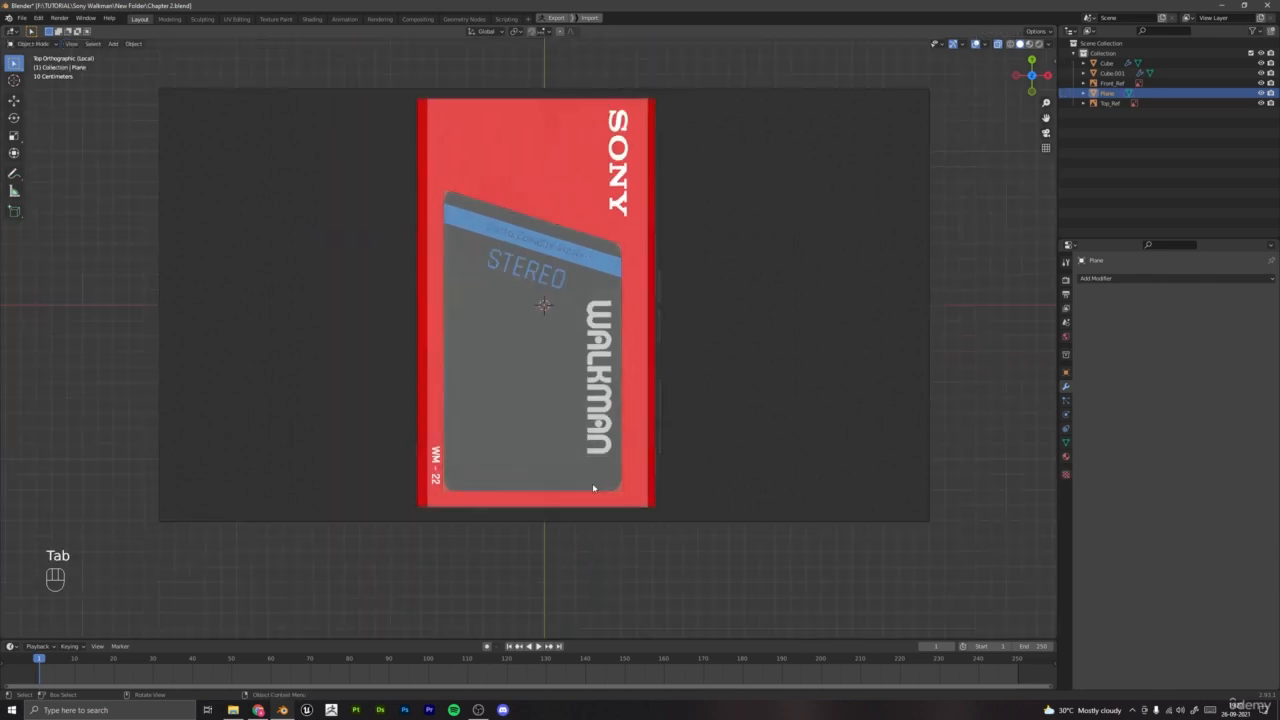
scroll(592, 483, down, 3)
middle_drag(592, 483, 888, 103)
click(999, 45)
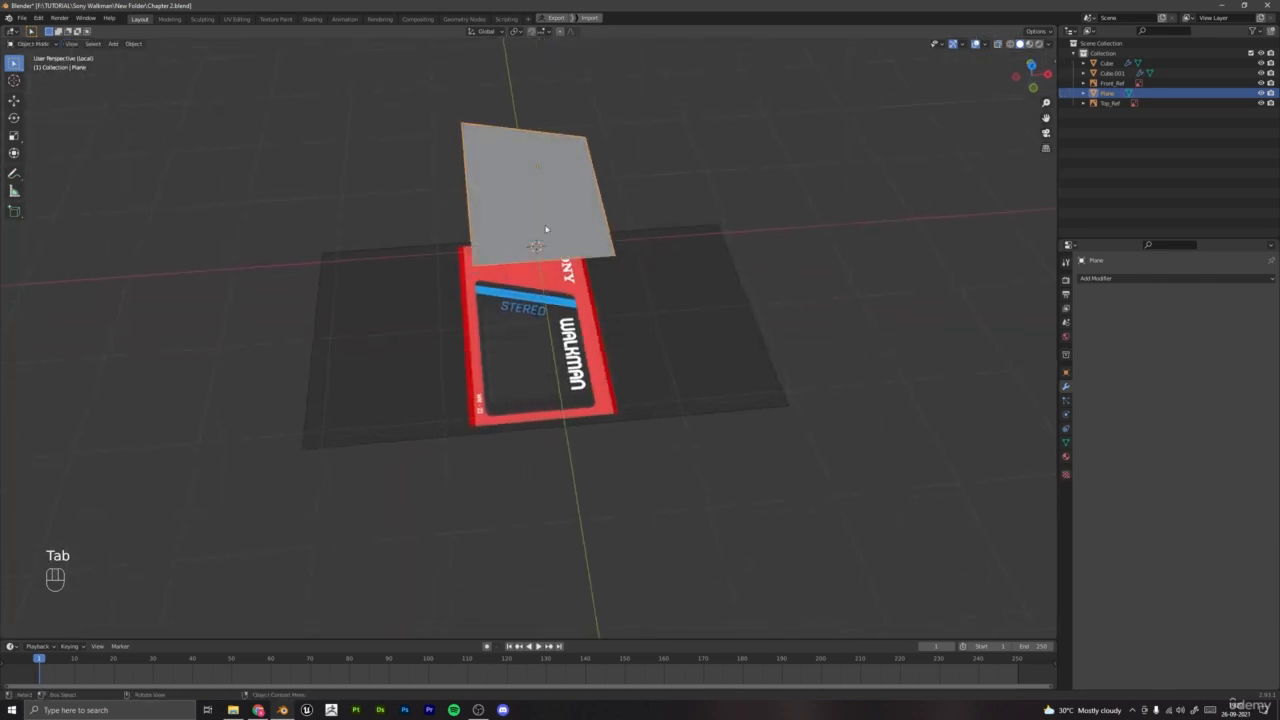
key(ctrl+a)
key(ctrl+a)
click(540, 215)
scroll(649, 290, down, 2)
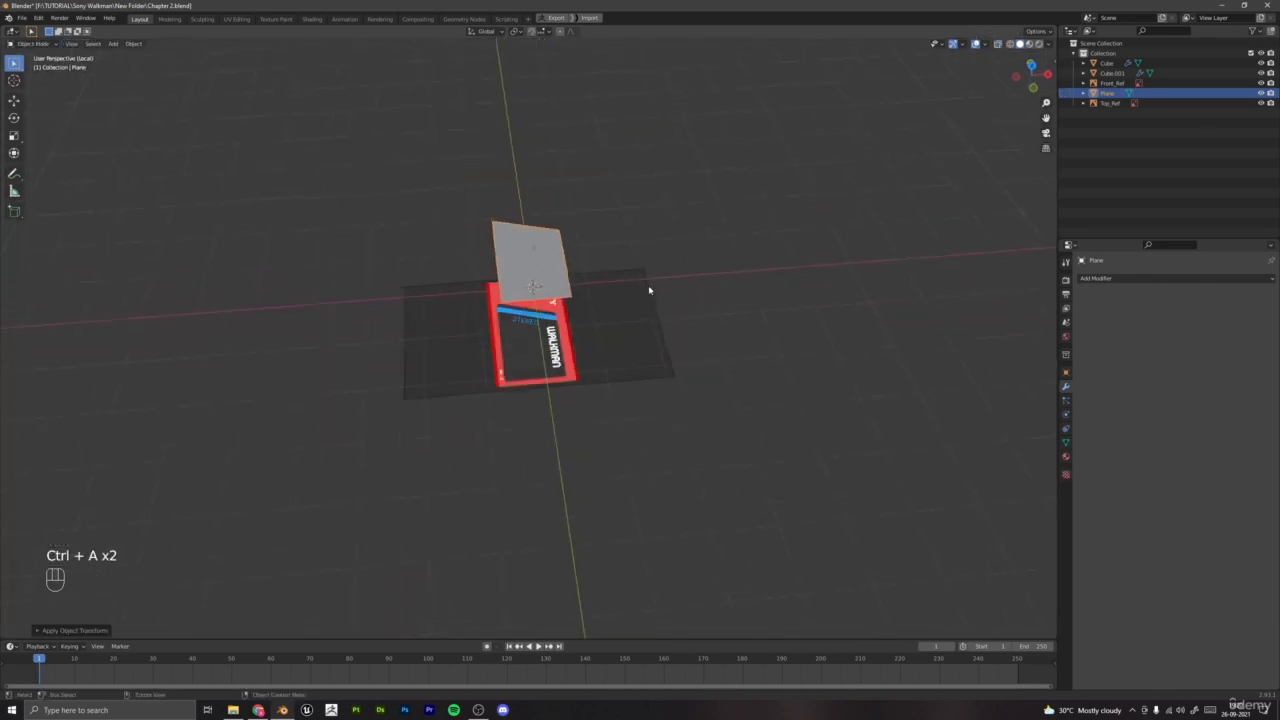
Step: Try scaling the plane freely and undo the scale change
scroll(585, 333, up, 3)
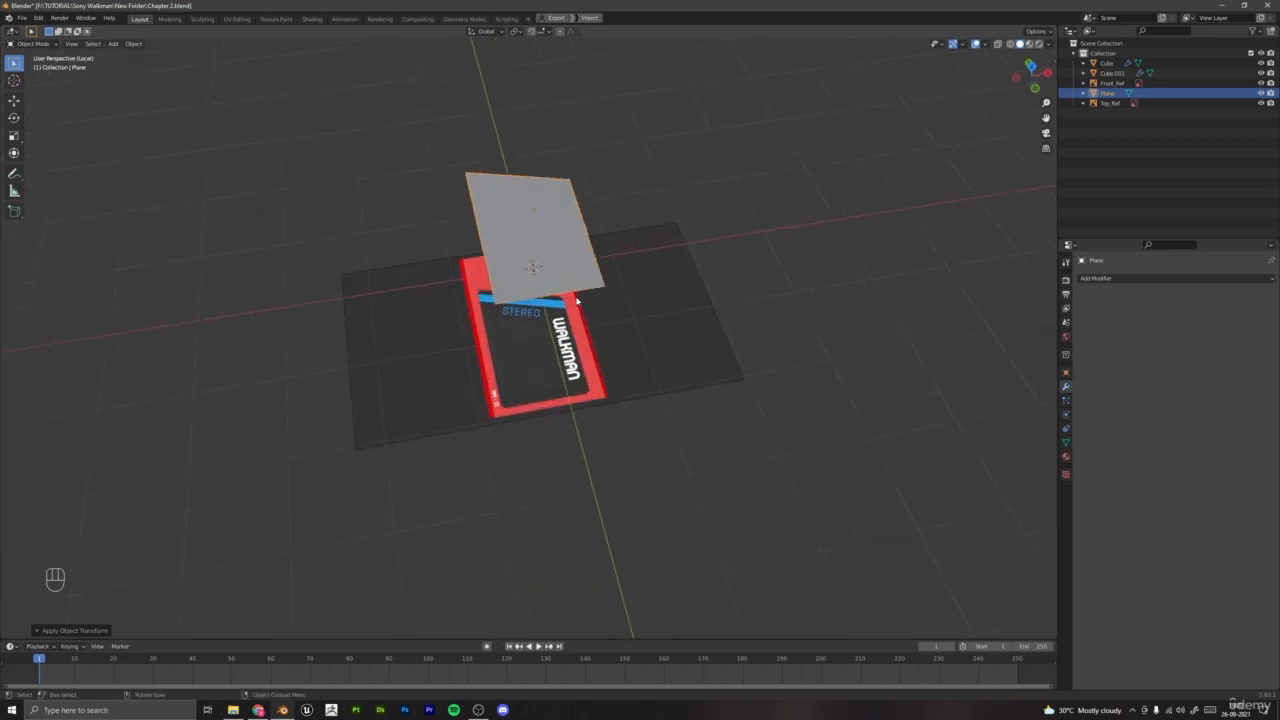
key(s)
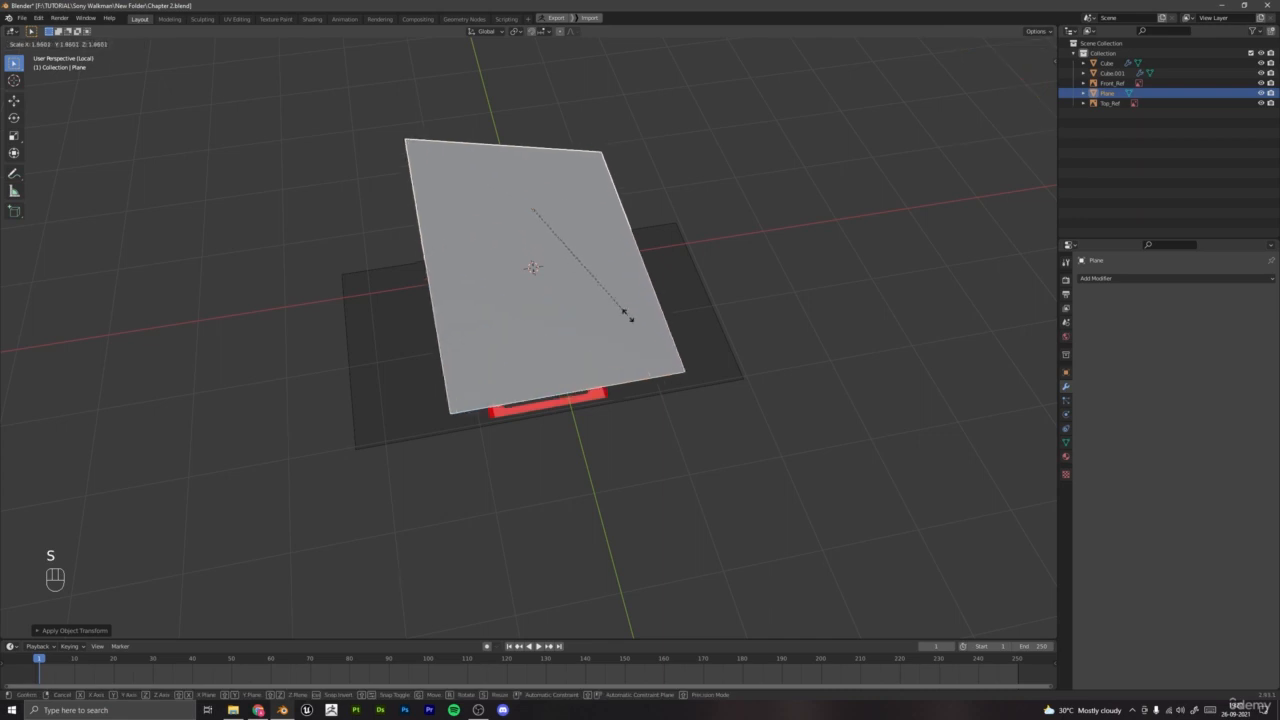
key(s)
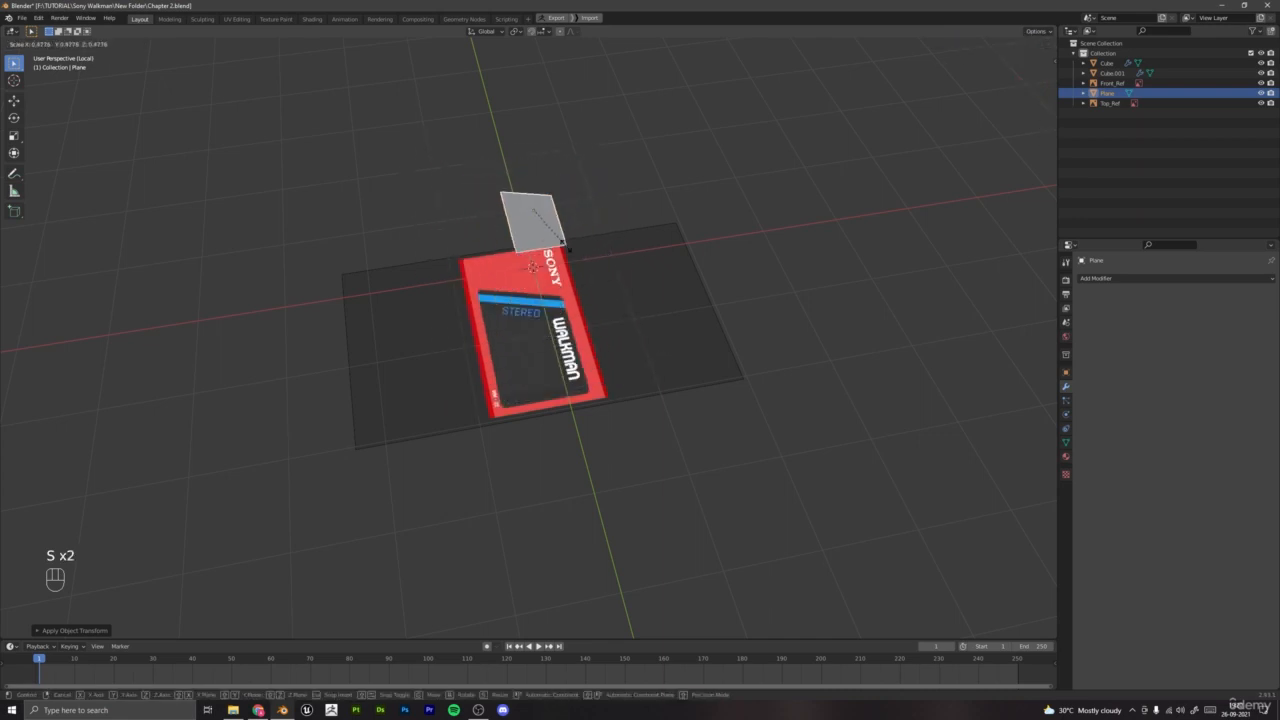
click(563, 243)
key(ctrl+z)
Step: Apply the plane's scale
key(ctrl+a)
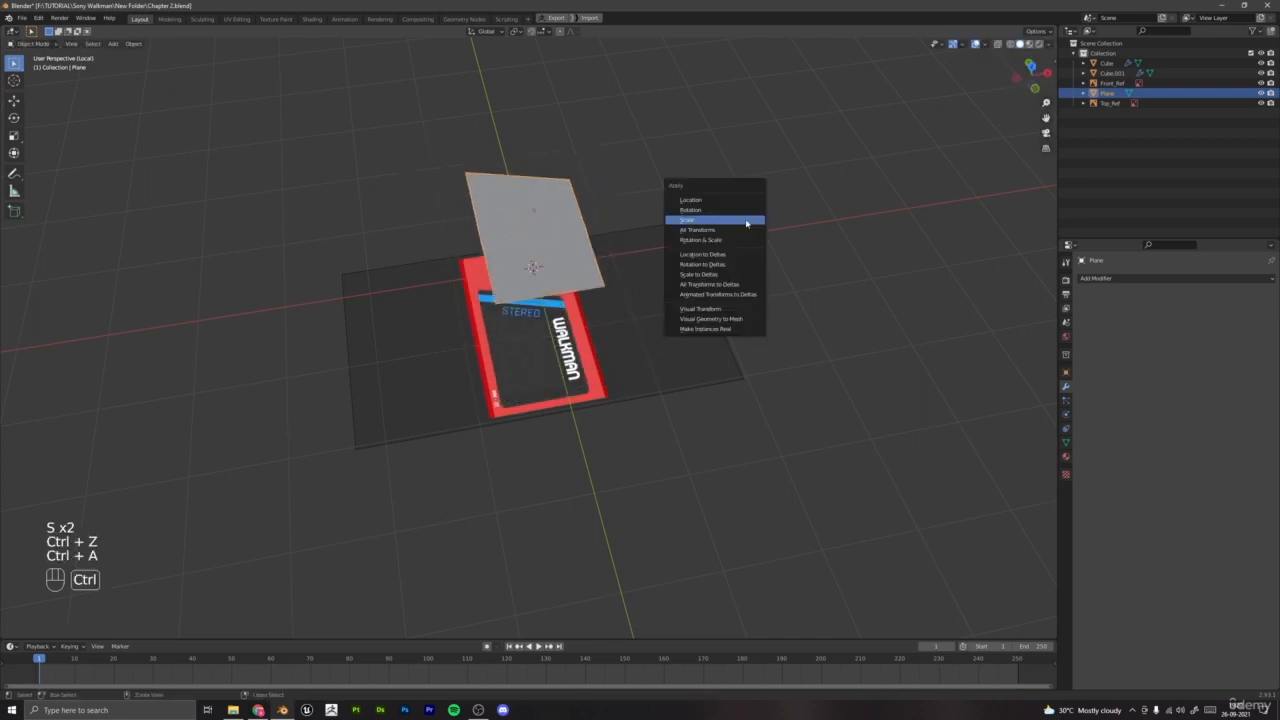
click(680, 220)
middle_drag(680, 222, 592, 211)
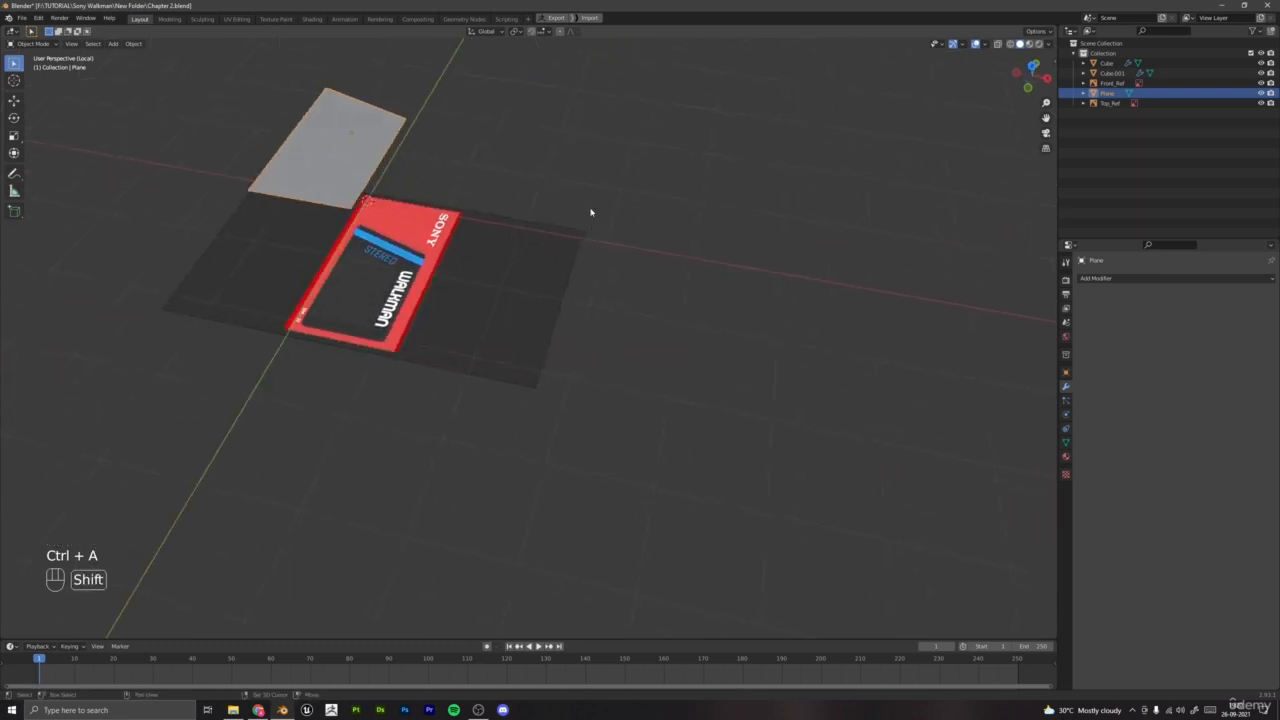
Step: Add a demonstration cube and move it along X, well clear of the Walkman reference image
key(shift+a)
click(612, 218)
key(g)
key(x)
click(1017, 251)
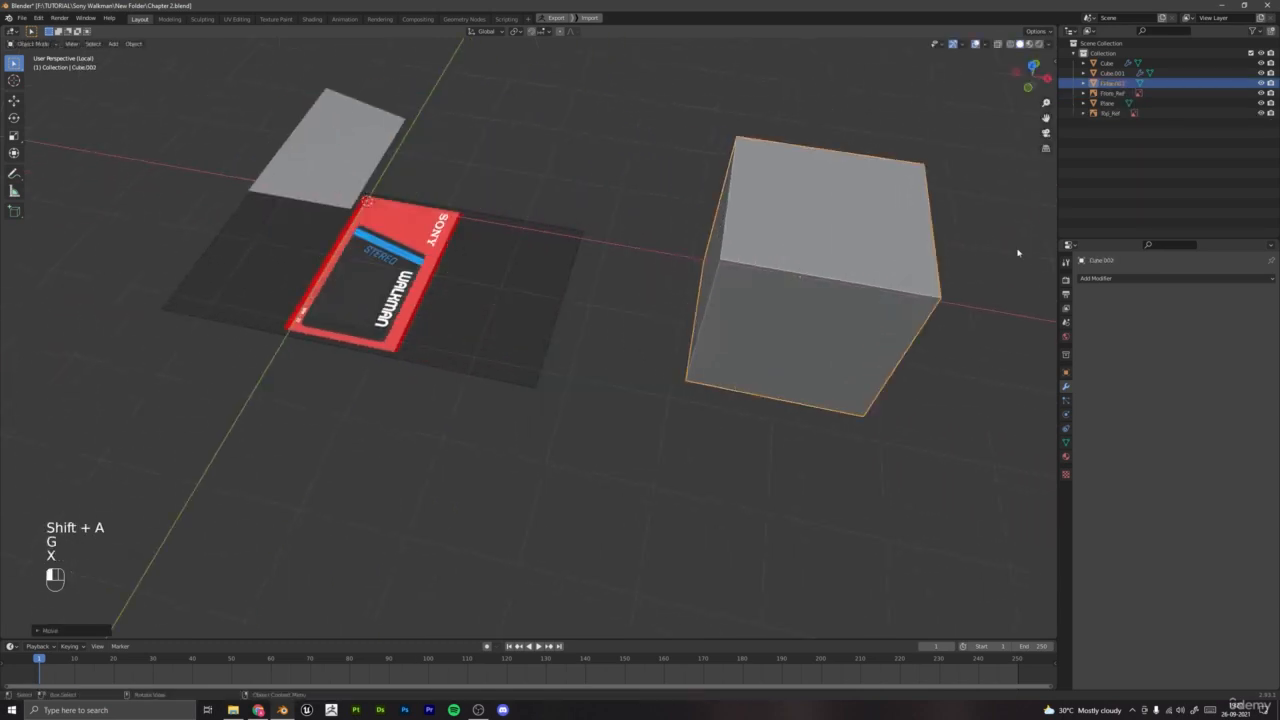
scroll(800, 280, down, 4)
shift+middle_drag(740, 294, 540, 230)
middle_drag(540, 230, 575, 207)
key(g)
key(x)
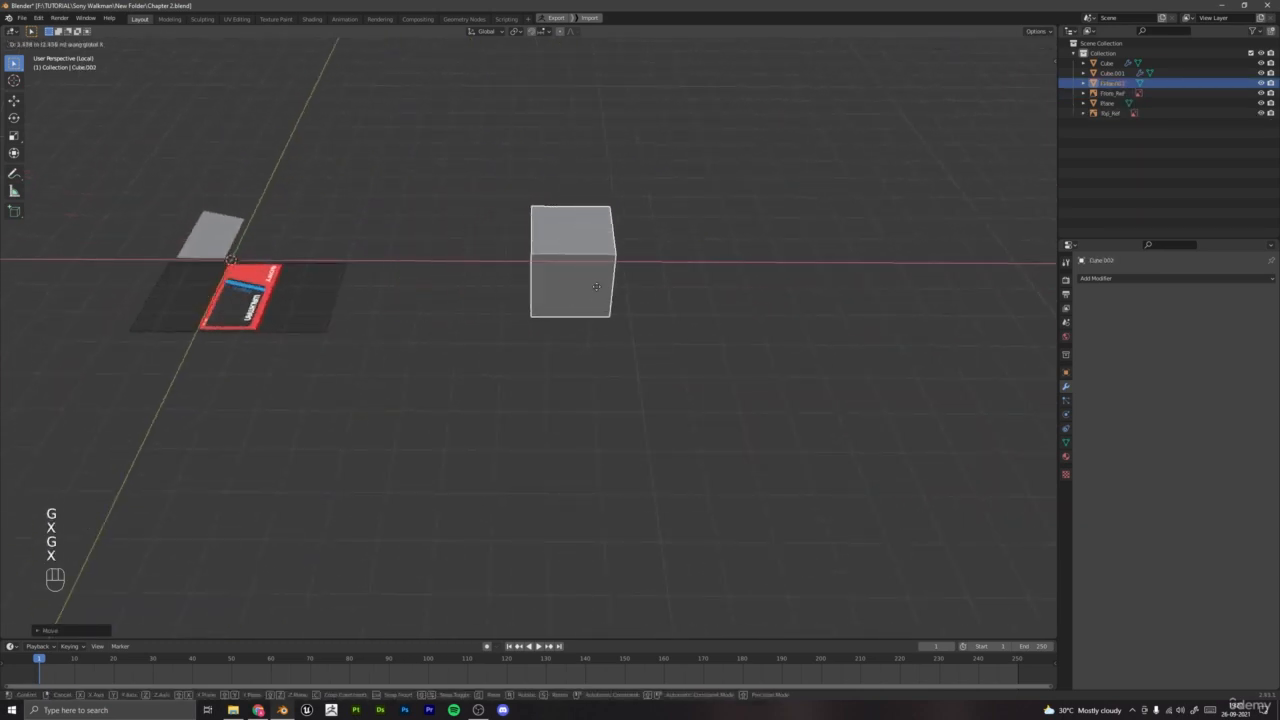
click(657, 289)
shift+middle_drag(657, 289, 521, 259)
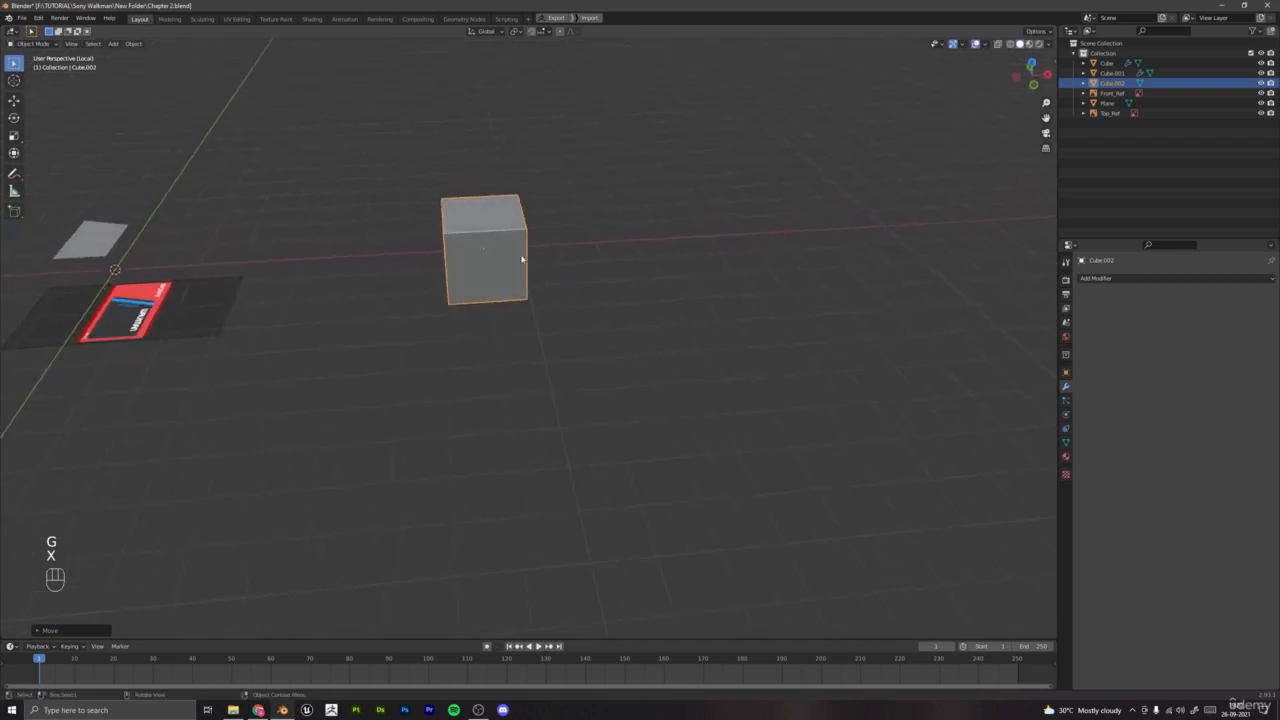
Step: Duplicate the demonstration cube and place the copy farther along X, leaving a gap between the two
key(shift+d)
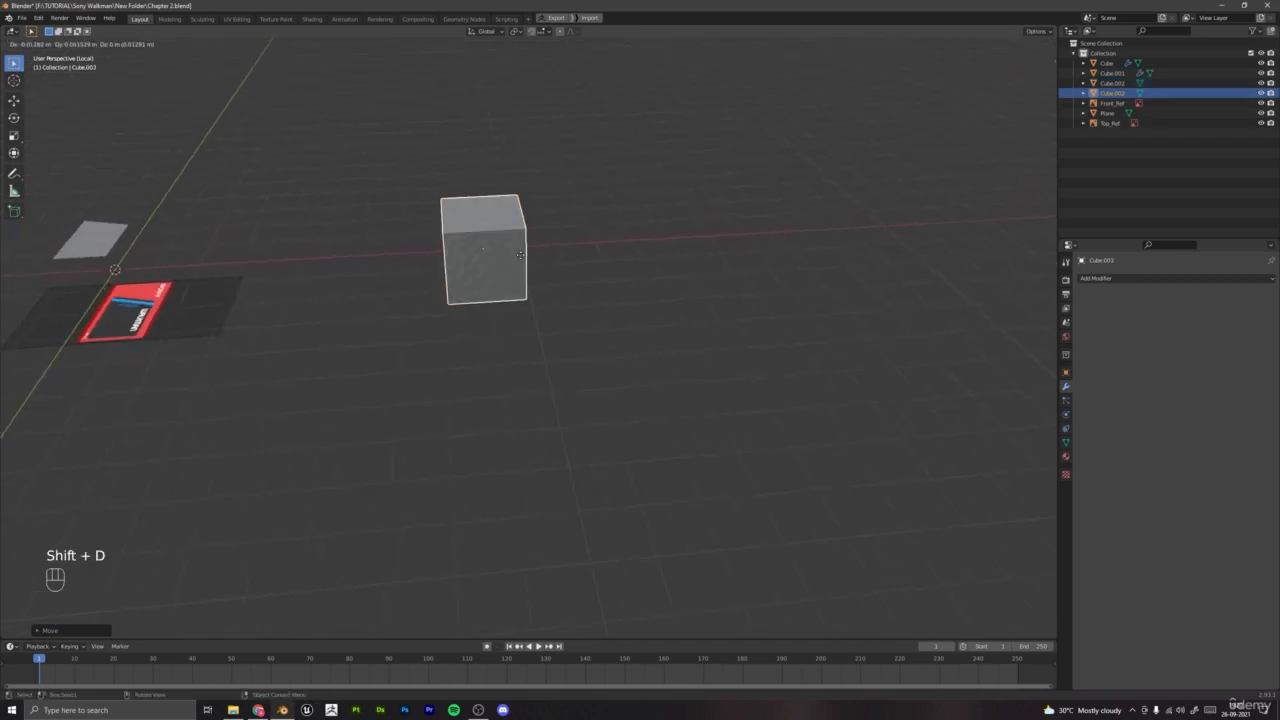
key(x)
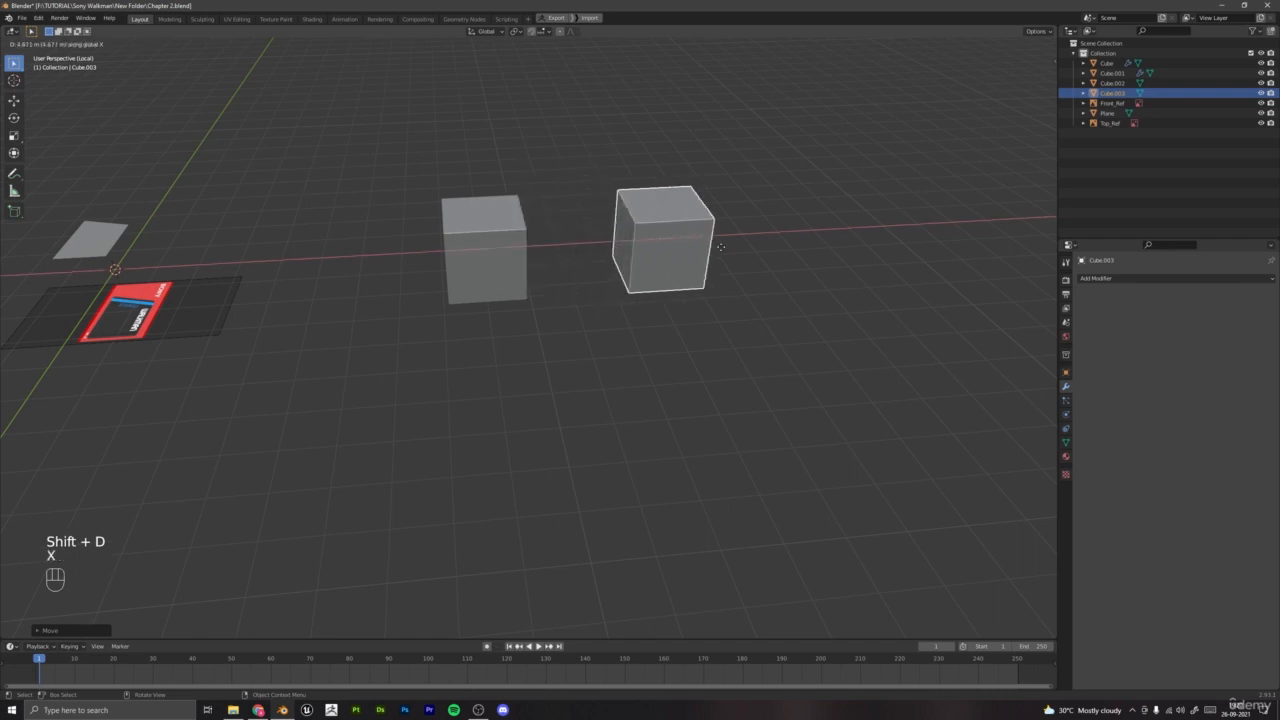
click(911, 230)
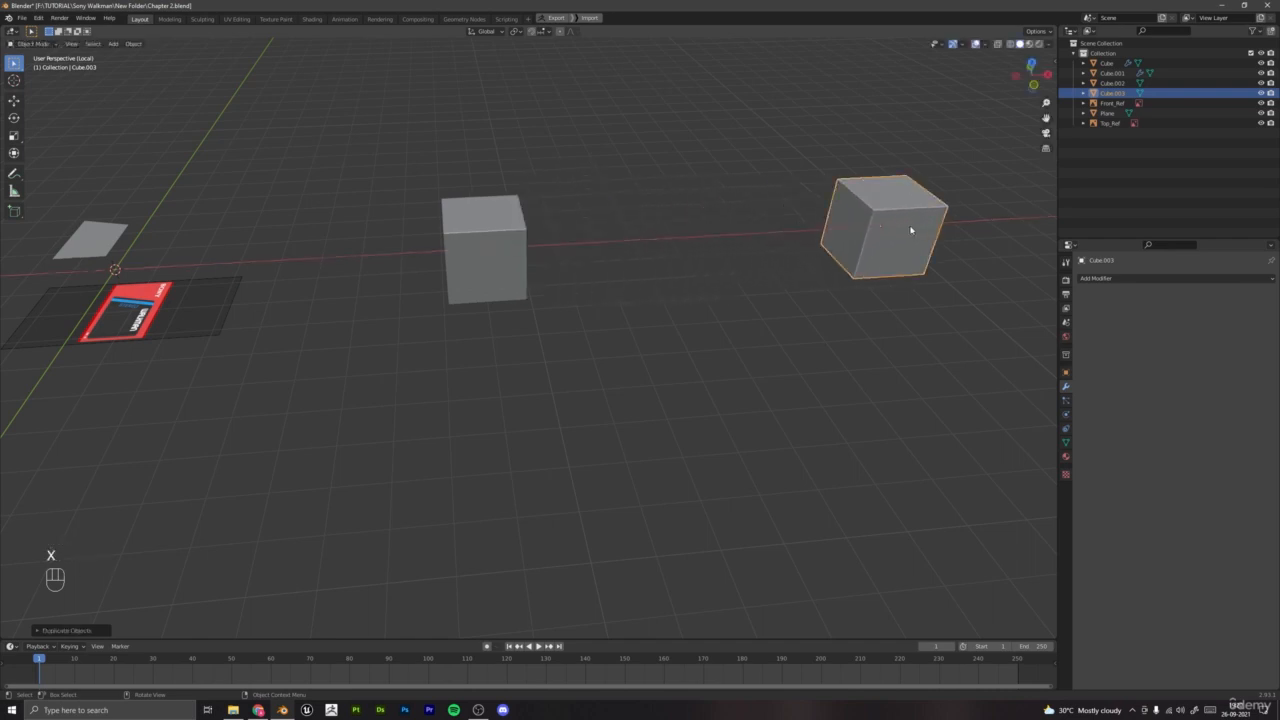
Step: Scale the original demonstration cube by 3 along X
click(490, 260)
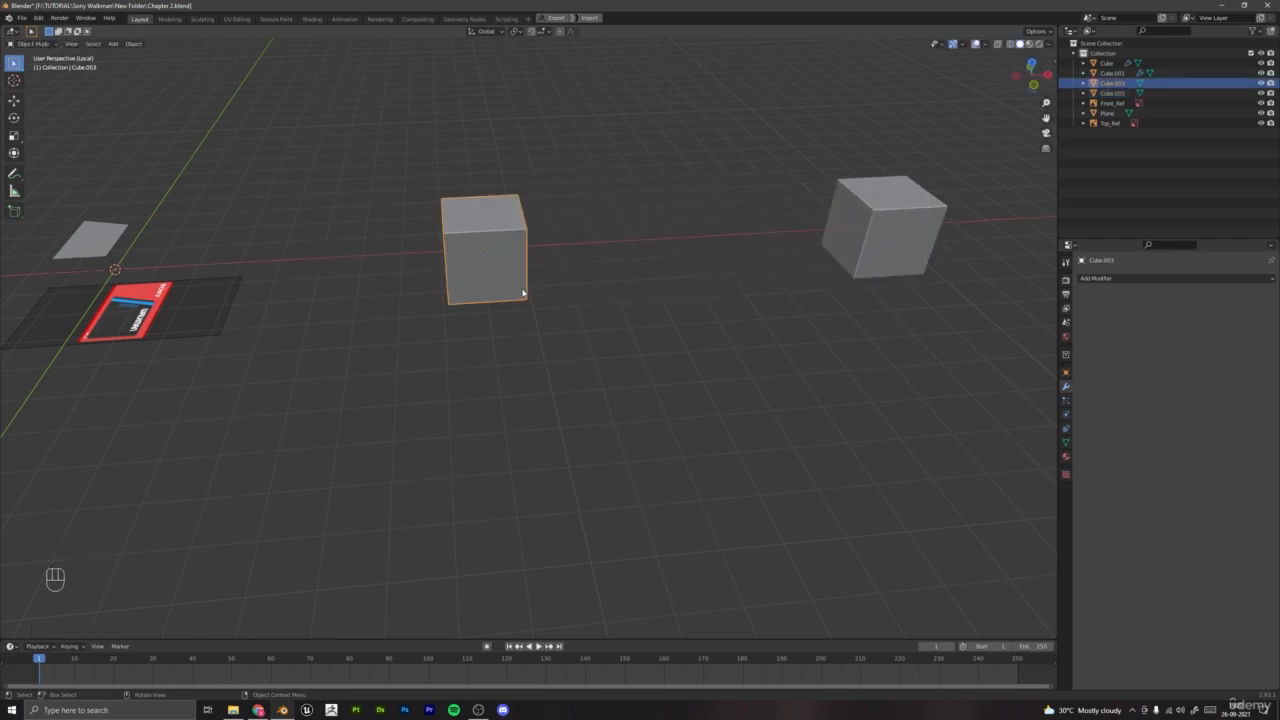
key(s)
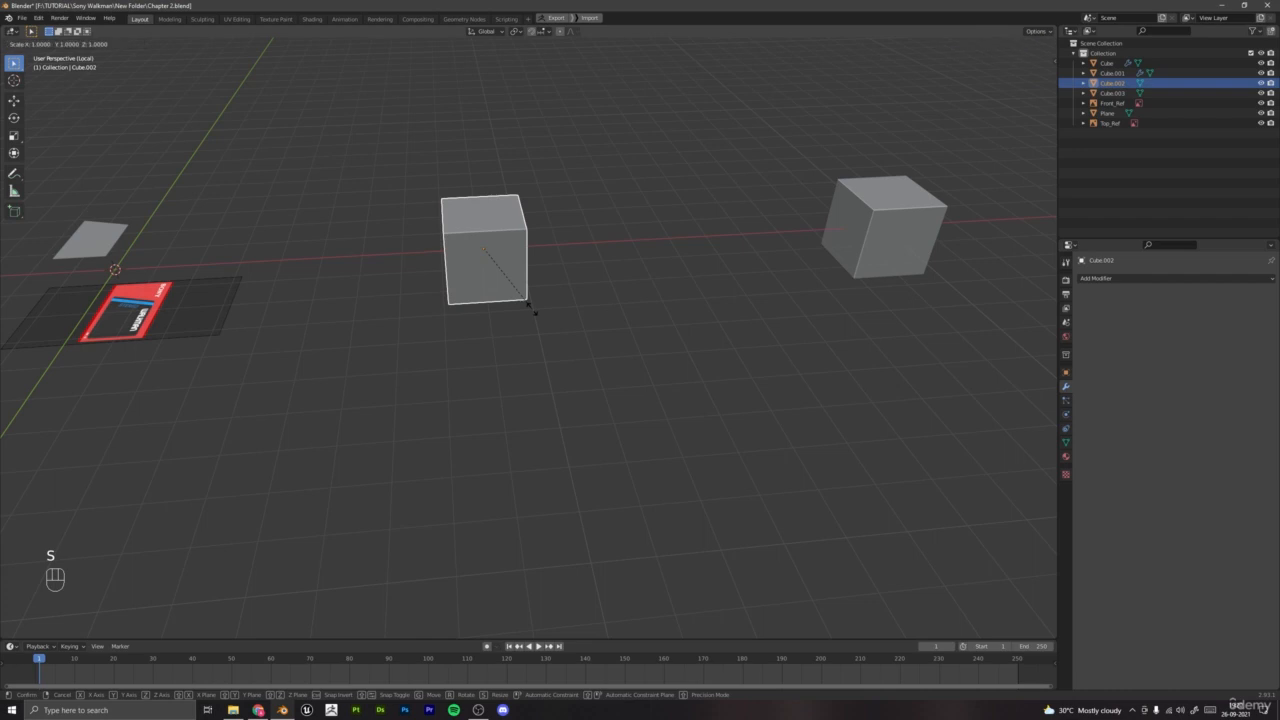
click(532, 312)
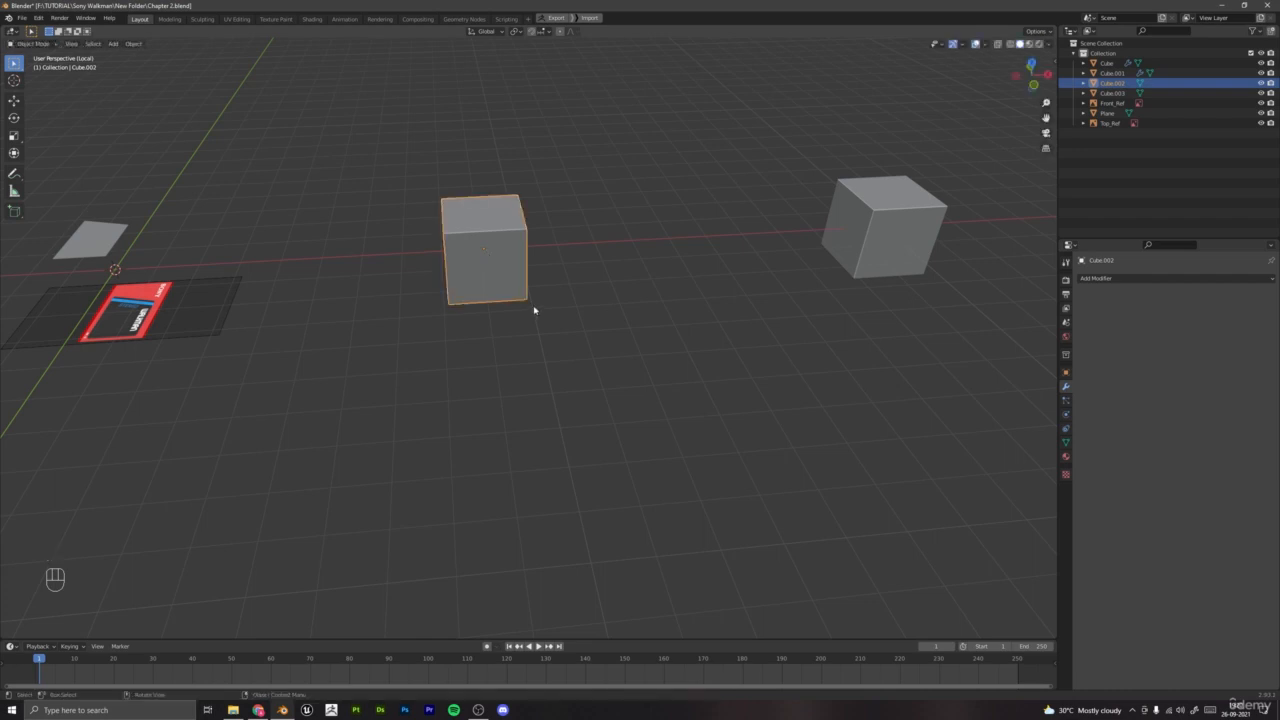
key(s)
key(x)
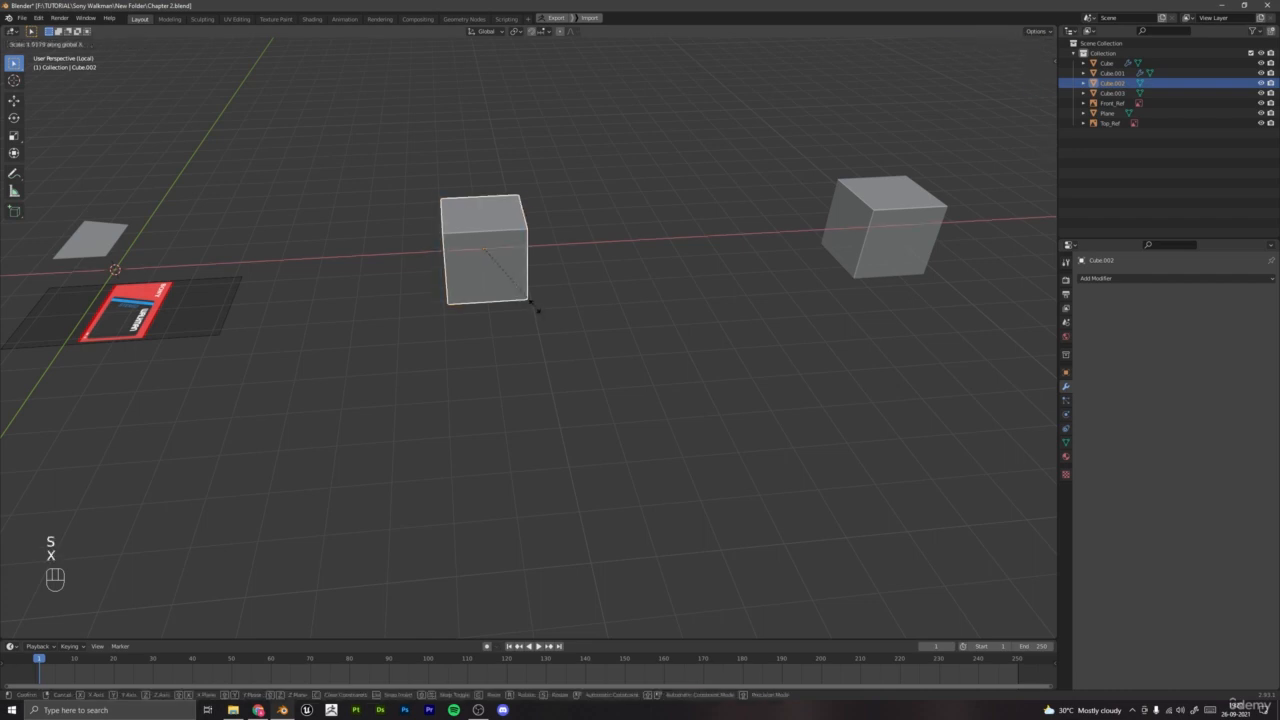
key(KP_3)
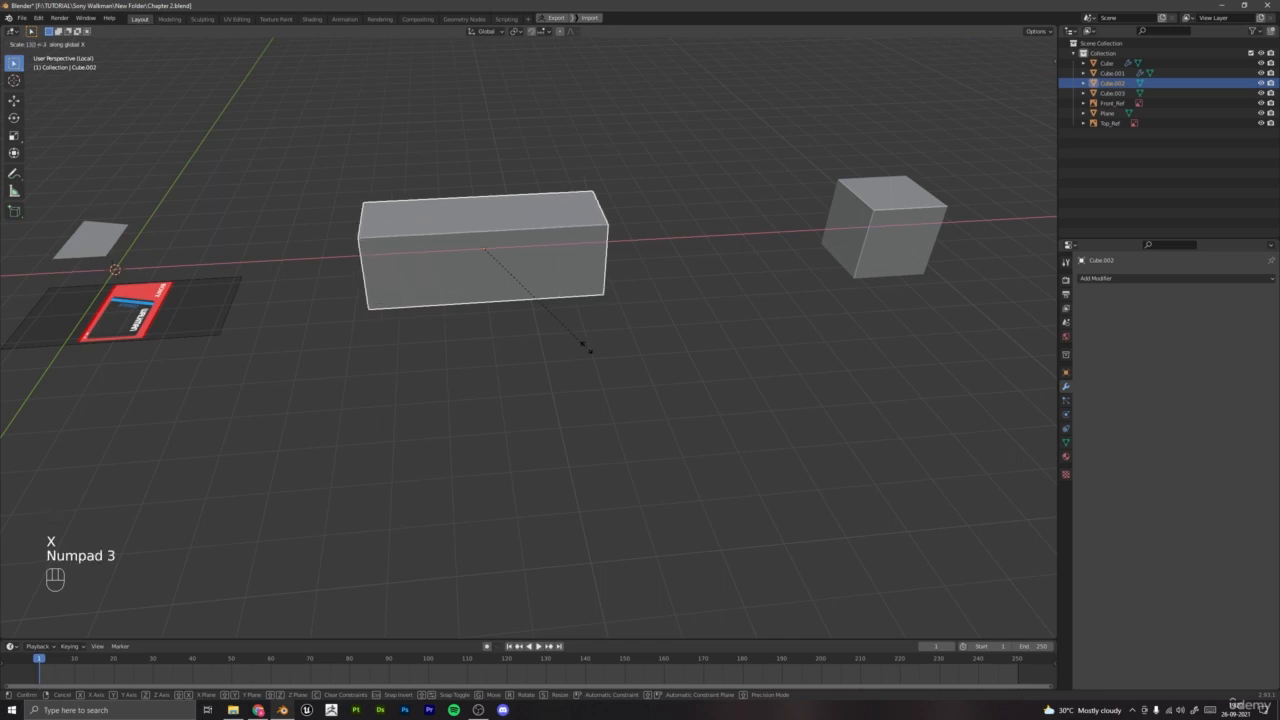
click(600, 354)
Step: Scale the duplicated cube by 3 along X to match the first elongated box
middle_drag(600, 354, 726, 260)
click(745, 262)
key(s)
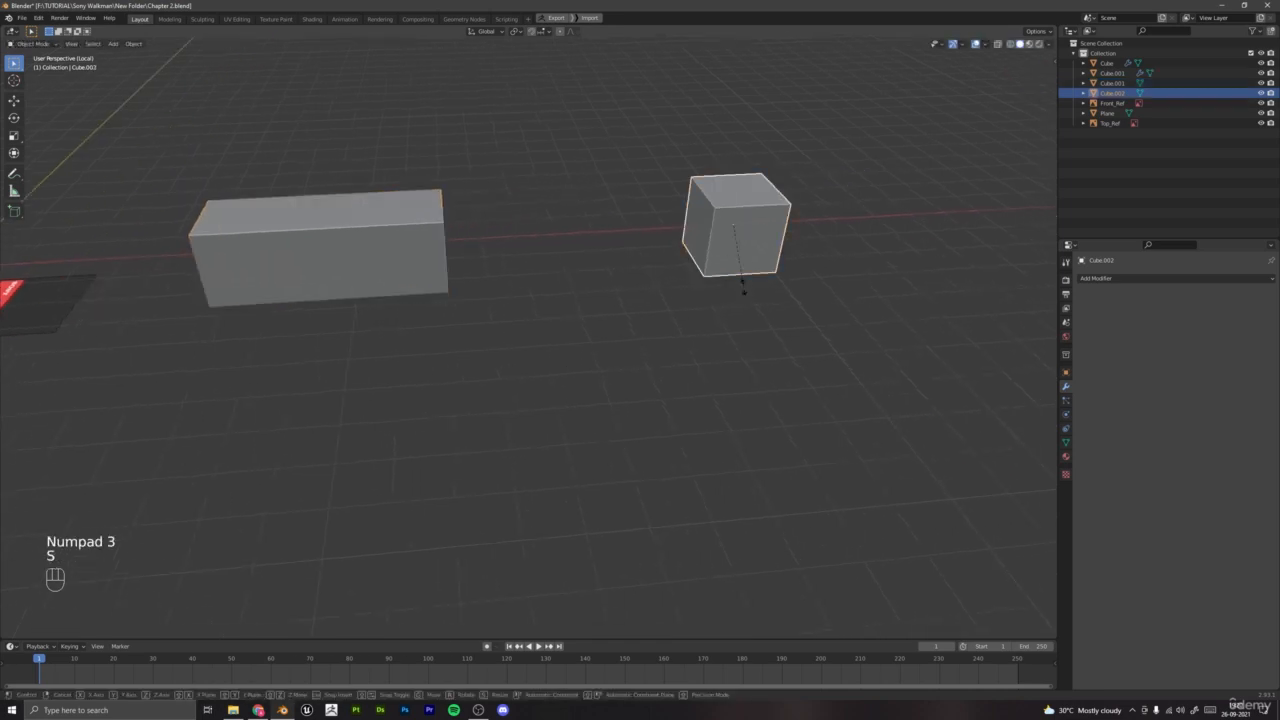
key(x)
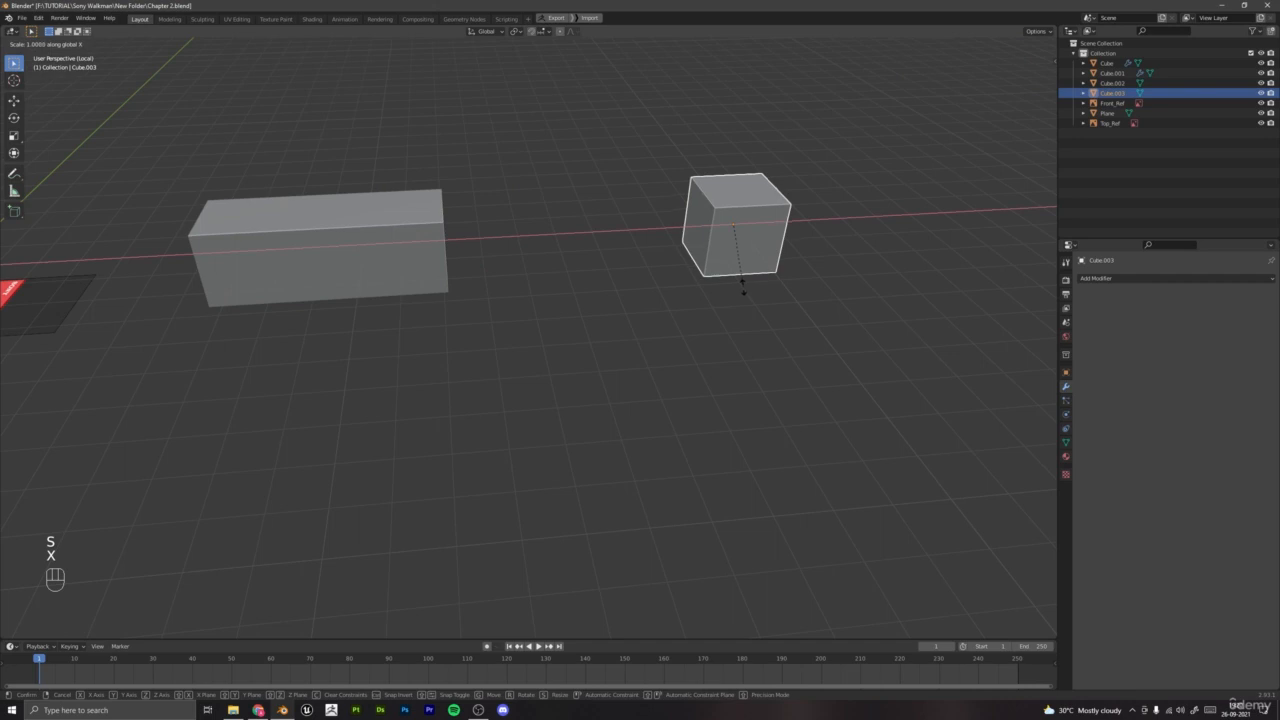
key(KP_3)
click(746, 286)
Step: Apply the scale of the duplicated box only, leaving the original box's scale unapplied
middle_drag(746, 286, 548, 323)
drag(432, 186, 500, 228)
drag(482, 174, 590, 255)
click(705, 255)
middle_drag(677, 337, 611, 316)
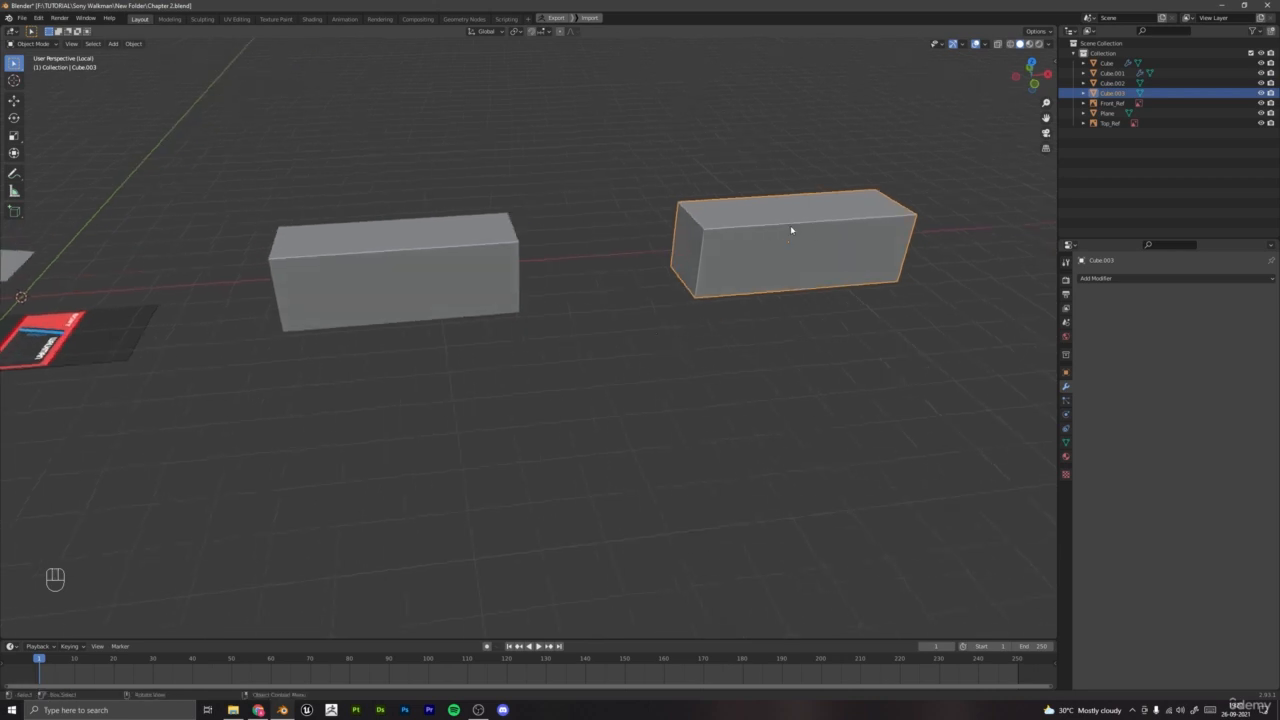
middle_drag(797, 294, 678, 303)
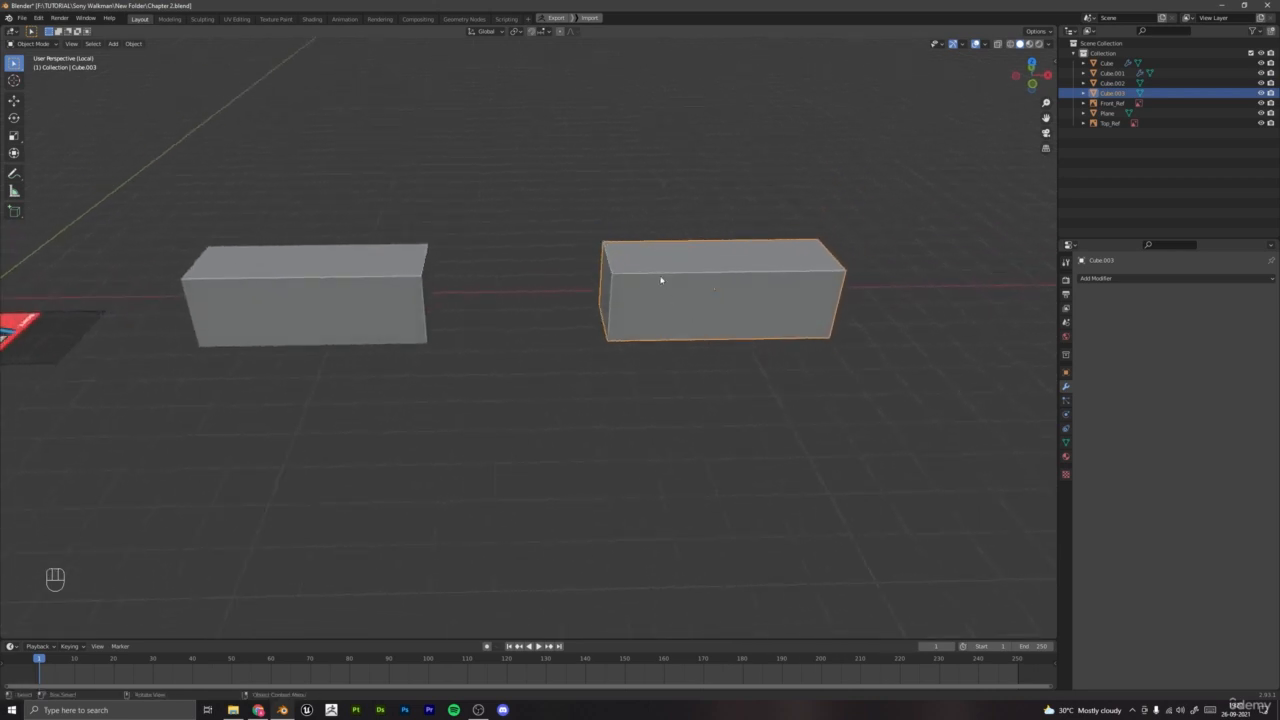
key(ctrl+a)
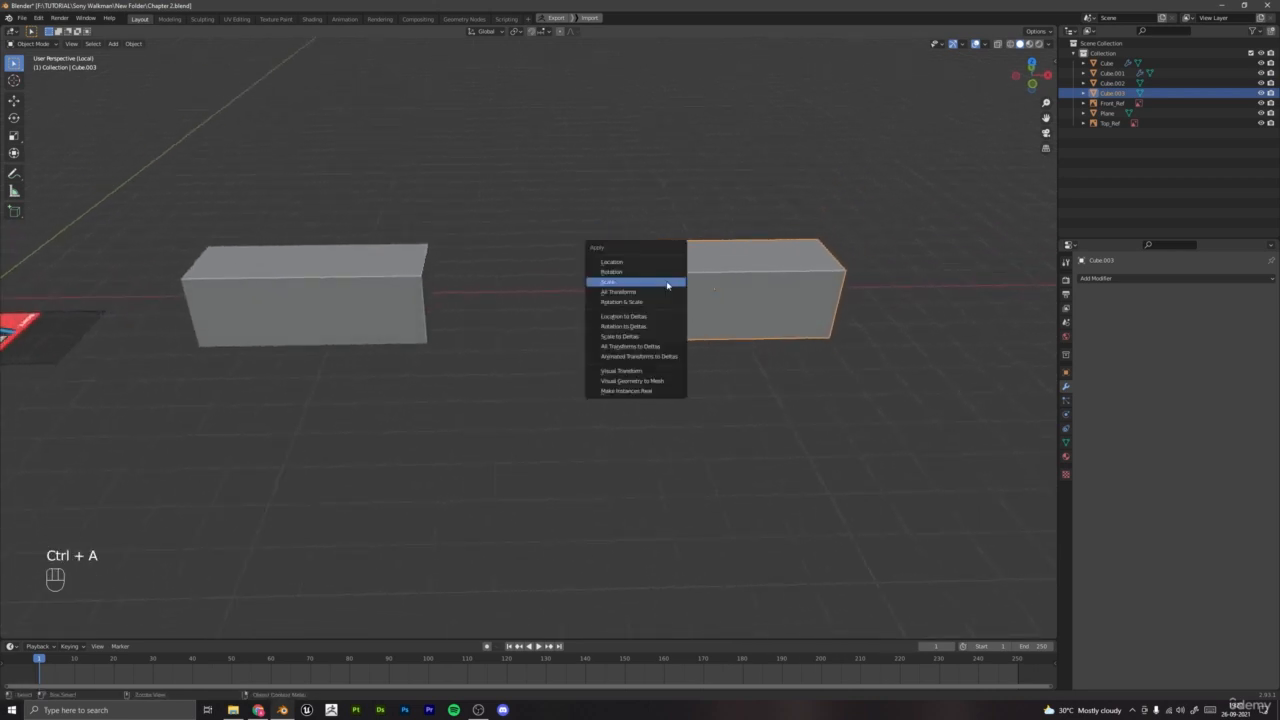
click(667, 286)
middle_drag(437, 349, 668, 322)
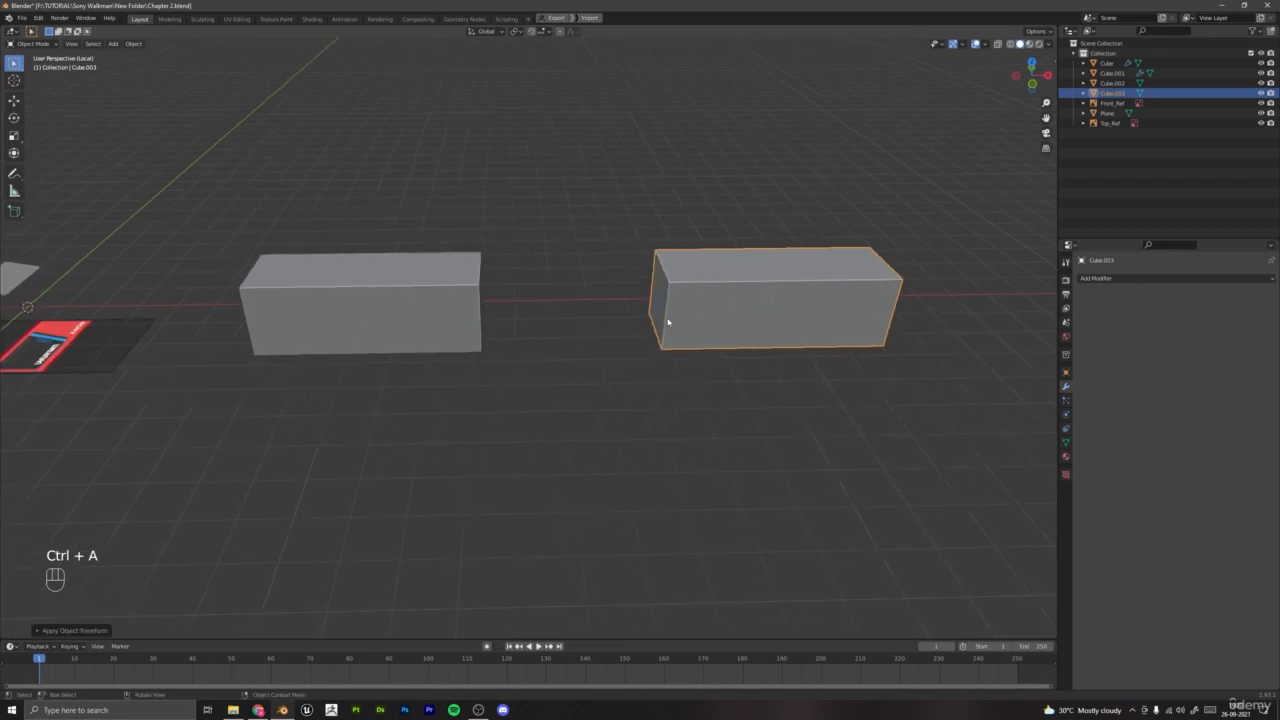
Step: Bevel all edges of the box with unapplied scale in Edit Mode and return it to Object Mode
click(420, 279)
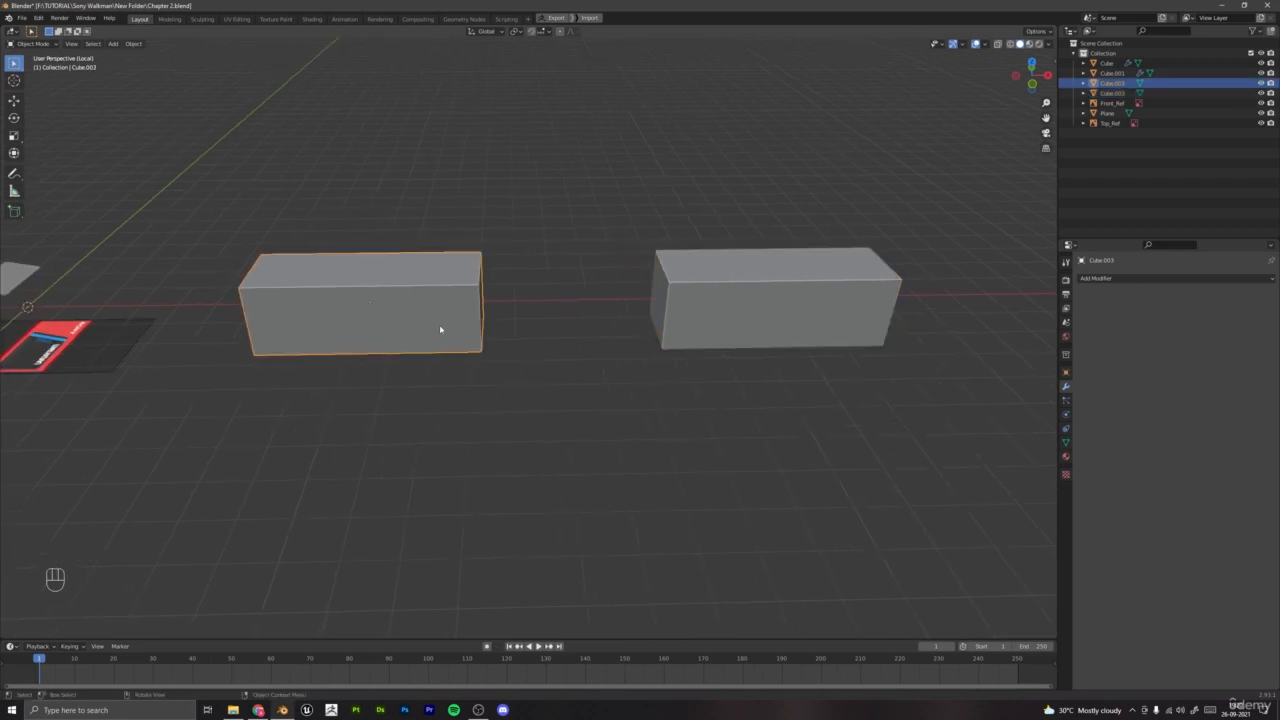
key(Tab)
middle_drag(470, 331, 621, 235)
scroll(466, 346, up, 3)
key(2)
click(574, 248)
middle_drag(427, 208, 592, 259)
key(a)
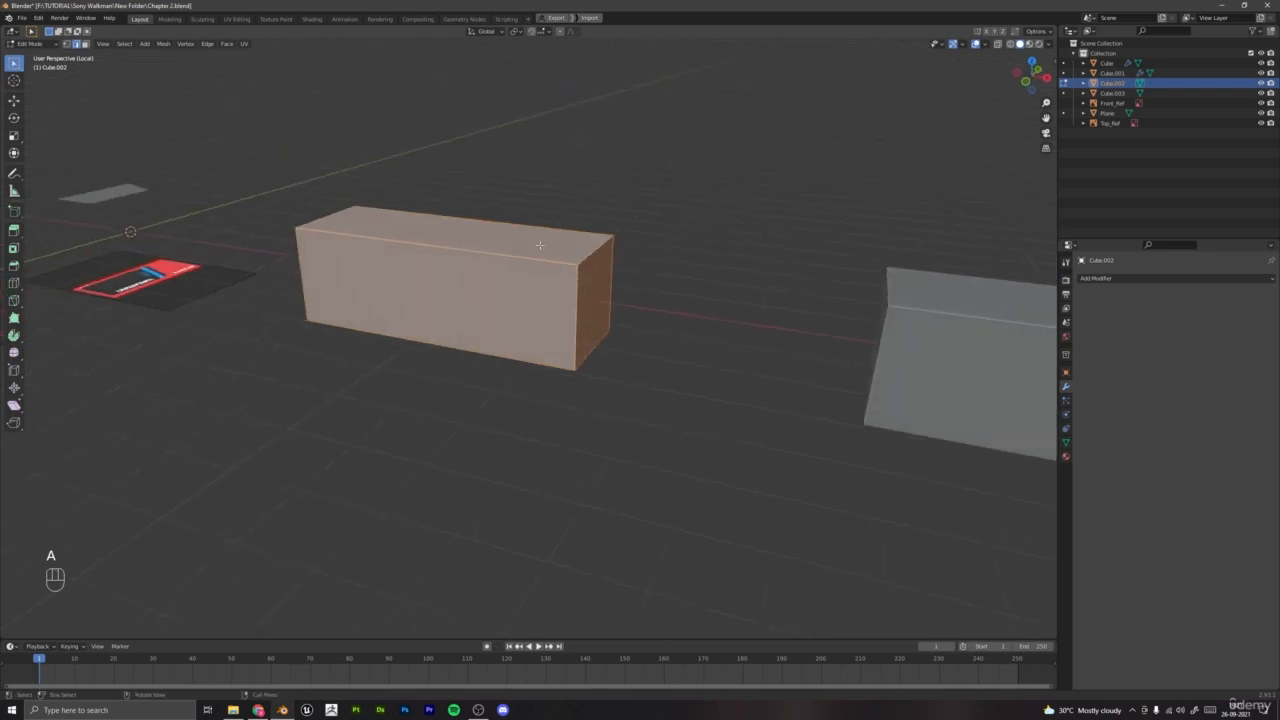
key(ctrl+b)
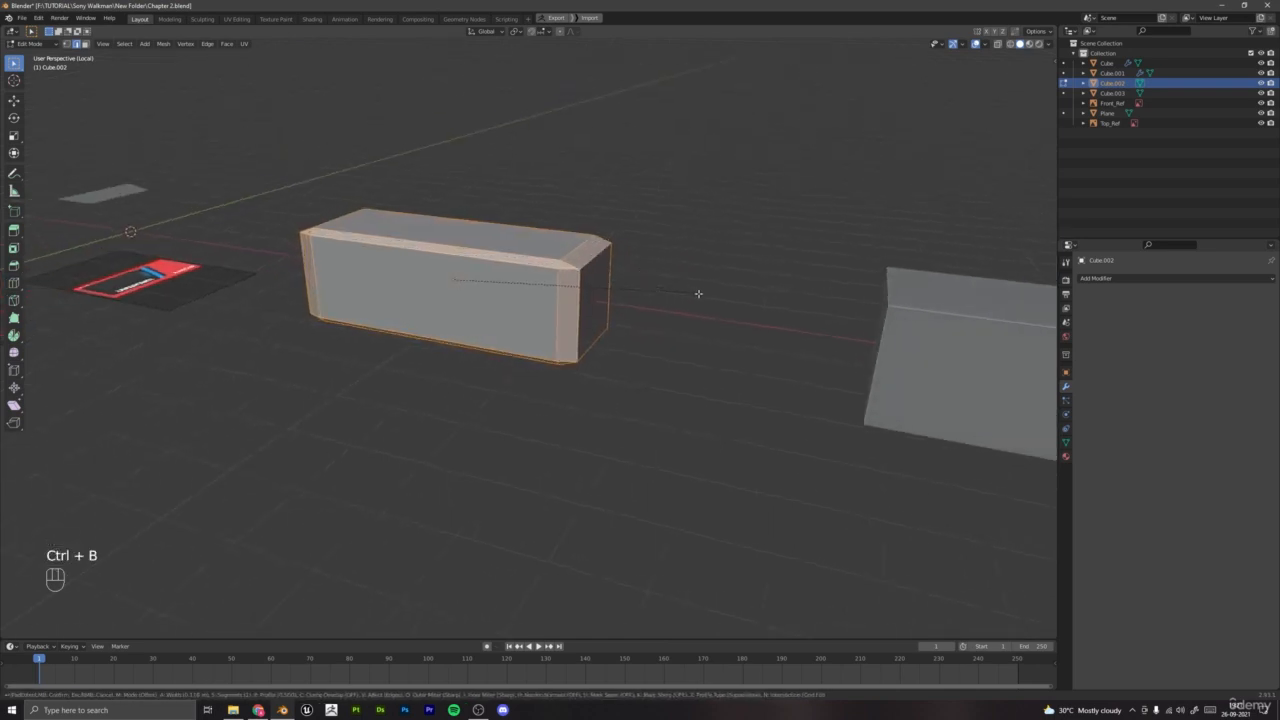
click(708, 296)
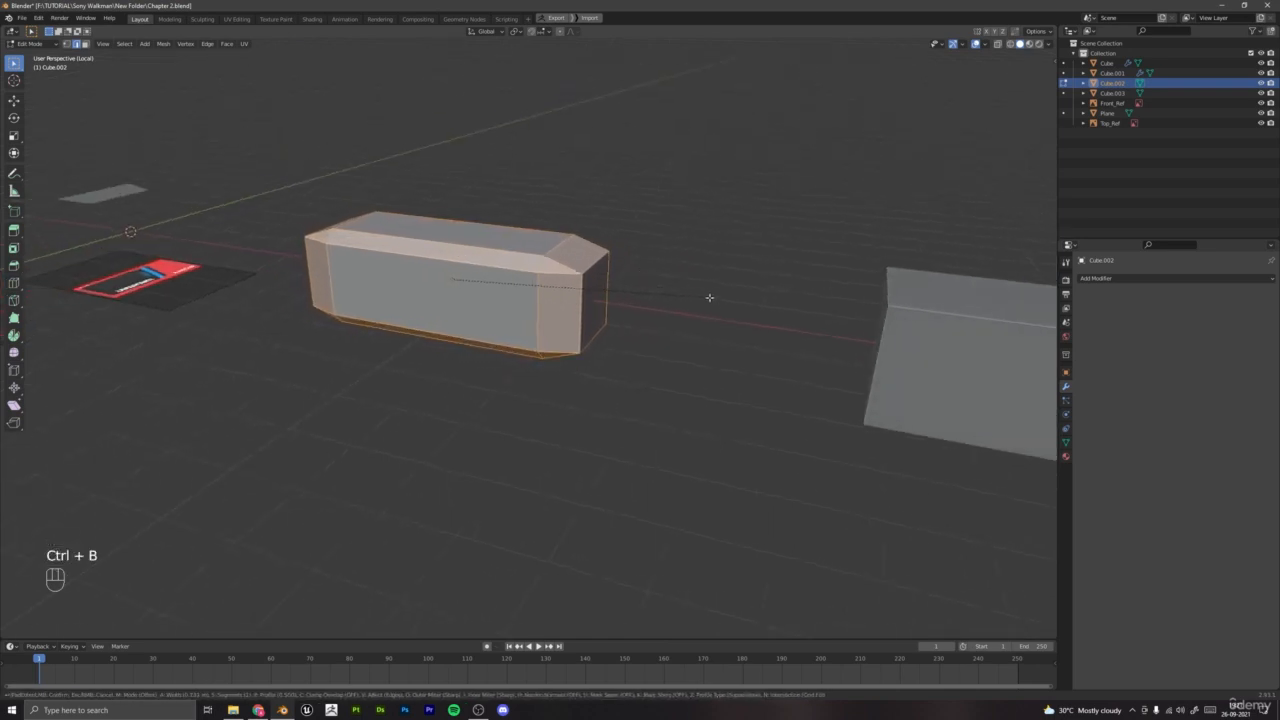
middle_drag(709, 294, 656, 309)
key(Tab)
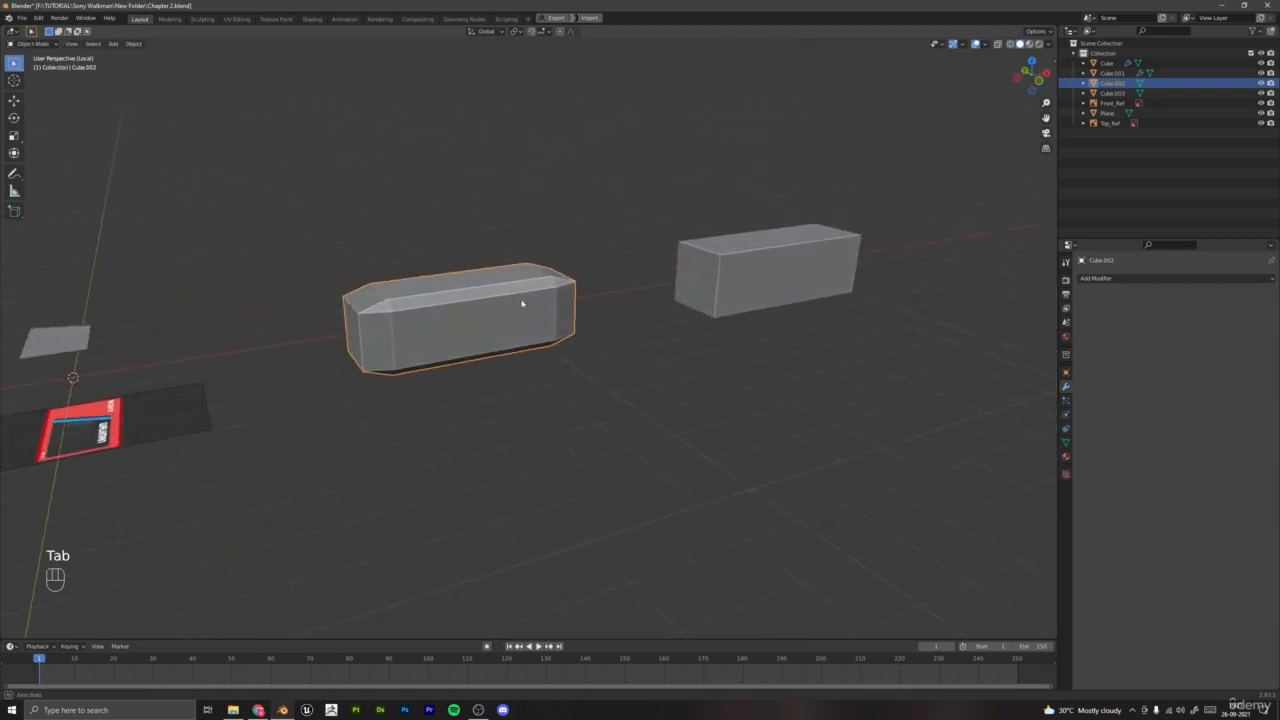
Step: Bevel all edges of the box with applied scale in Edit Mode and return it to Object Mode
middle_drag(523, 300, 531, 331)
click(702, 293)
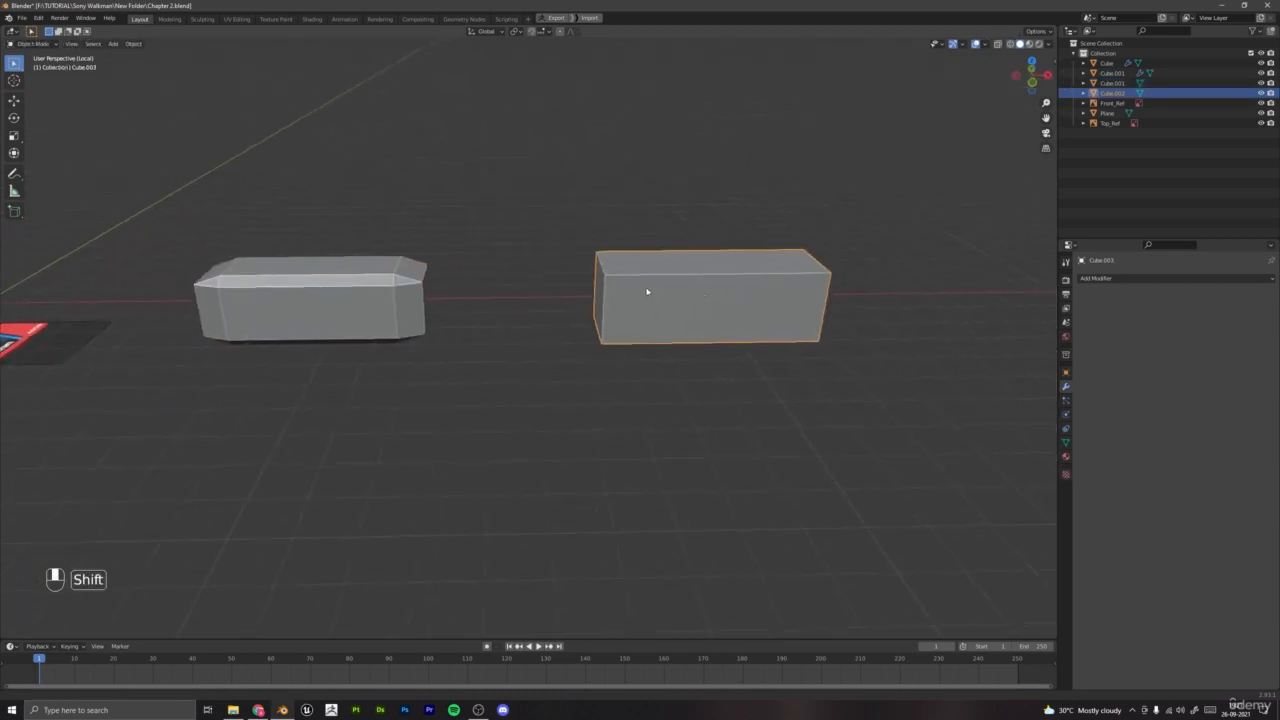
scroll(677, 300, up, 4)
shift+middle_drag(681, 281, 689, 286)
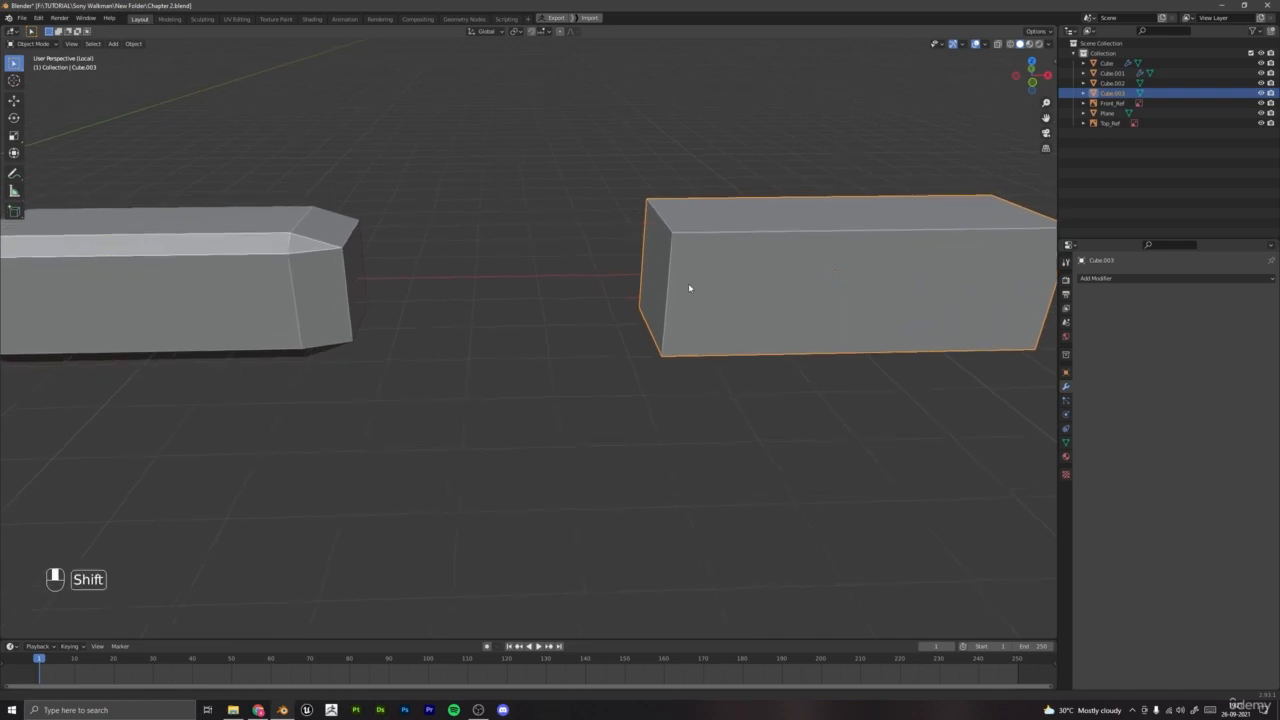
key(Tab)
key(ctrl+b)
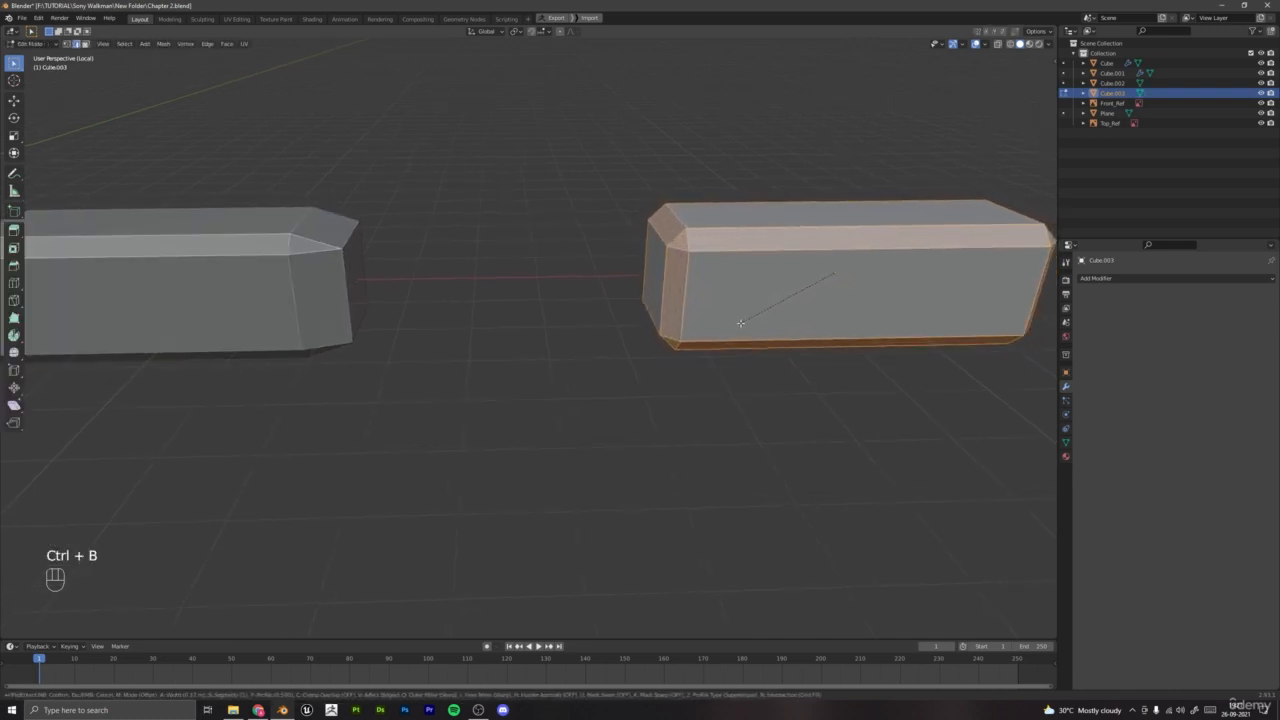
click(740, 321)
scroll(740, 321, down, 3)
key(Tab)
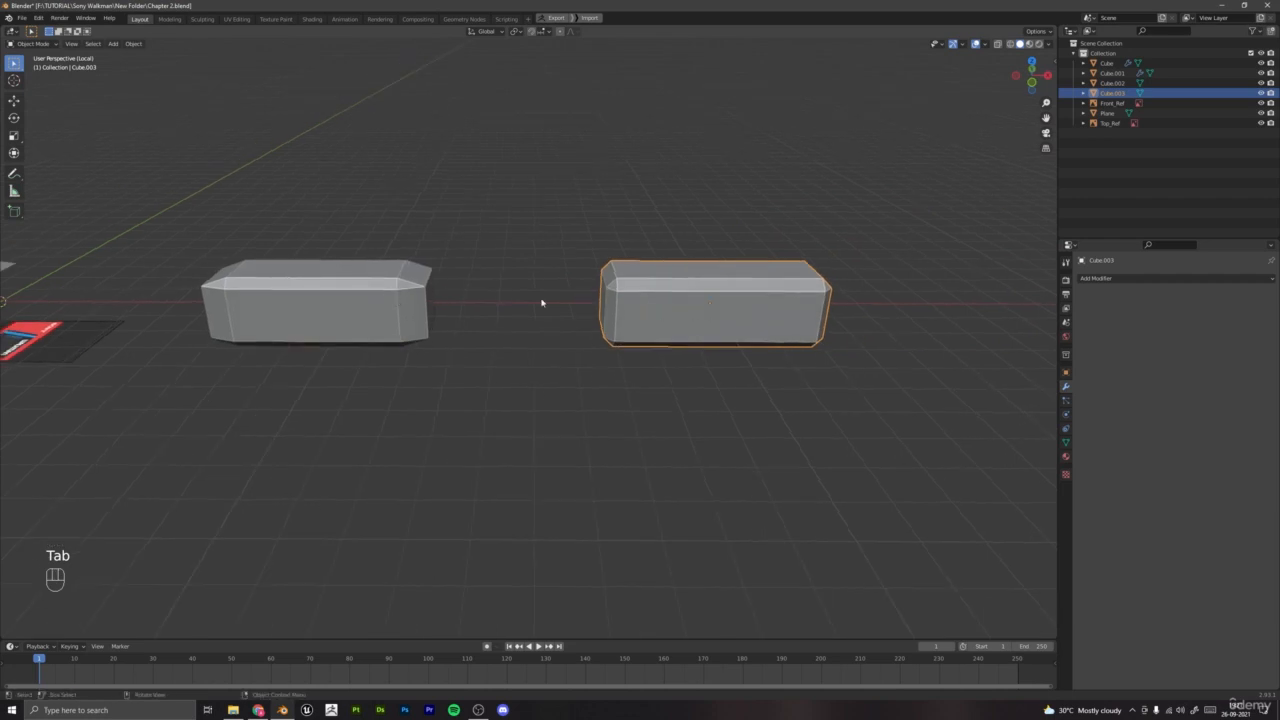
Step: Compare the corner bevels of the box with unapplied scale against those of the box with applied scale
shift+middle_drag(541, 302, 549, 320)
scroll(549, 320, up, 4)
shift+middle_drag(343, 297, 575, 330)
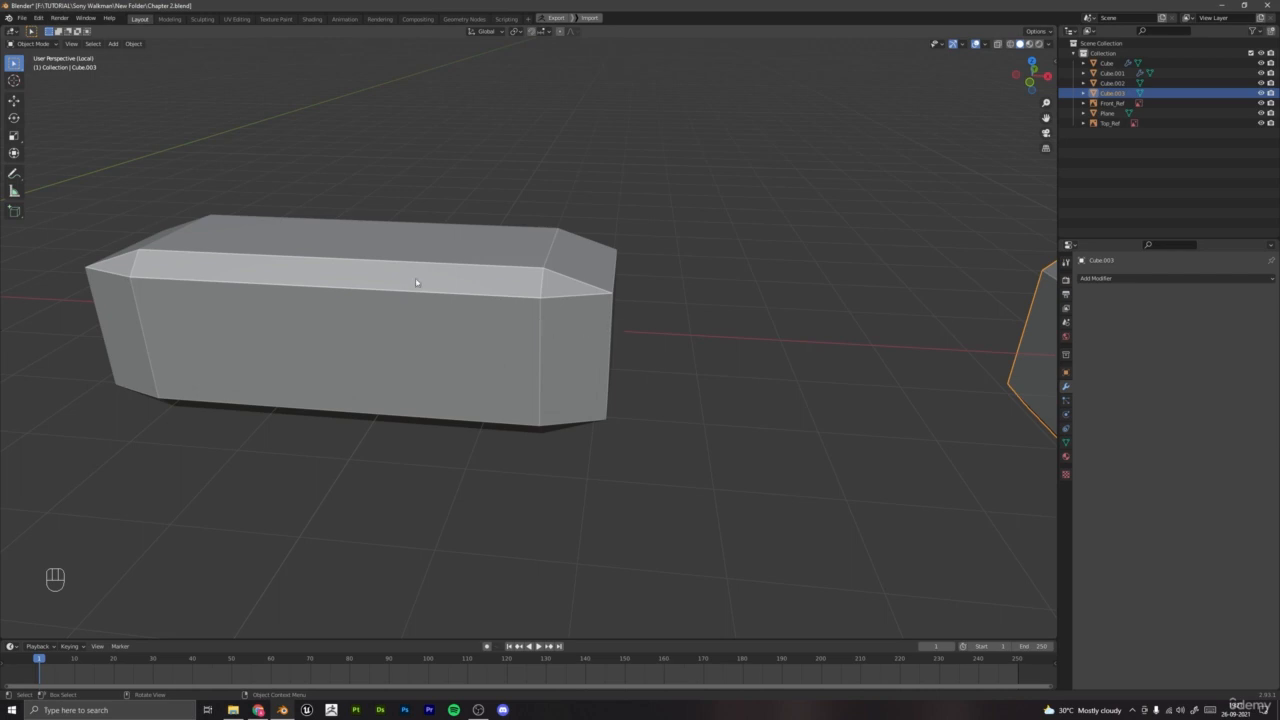
middle_drag(419, 273, 635, 356)
middle_drag(678, 298, 557, 367)
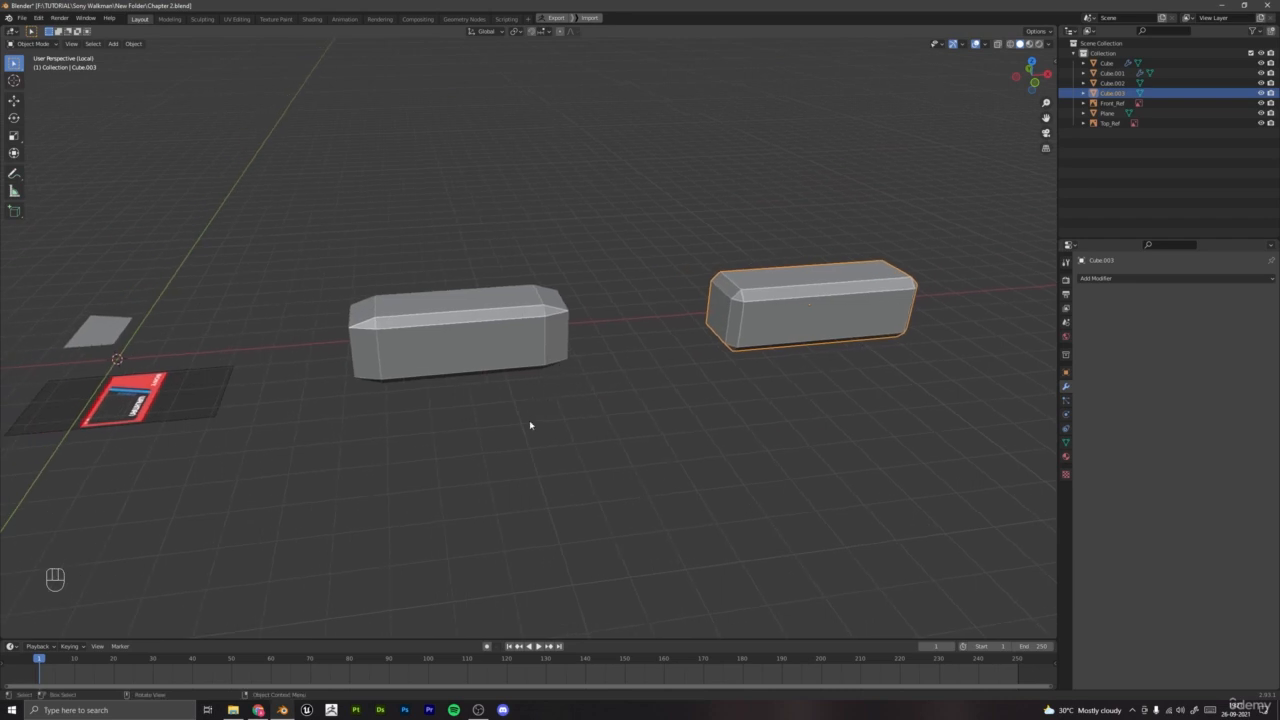
scroll(528, 429, up, 1)
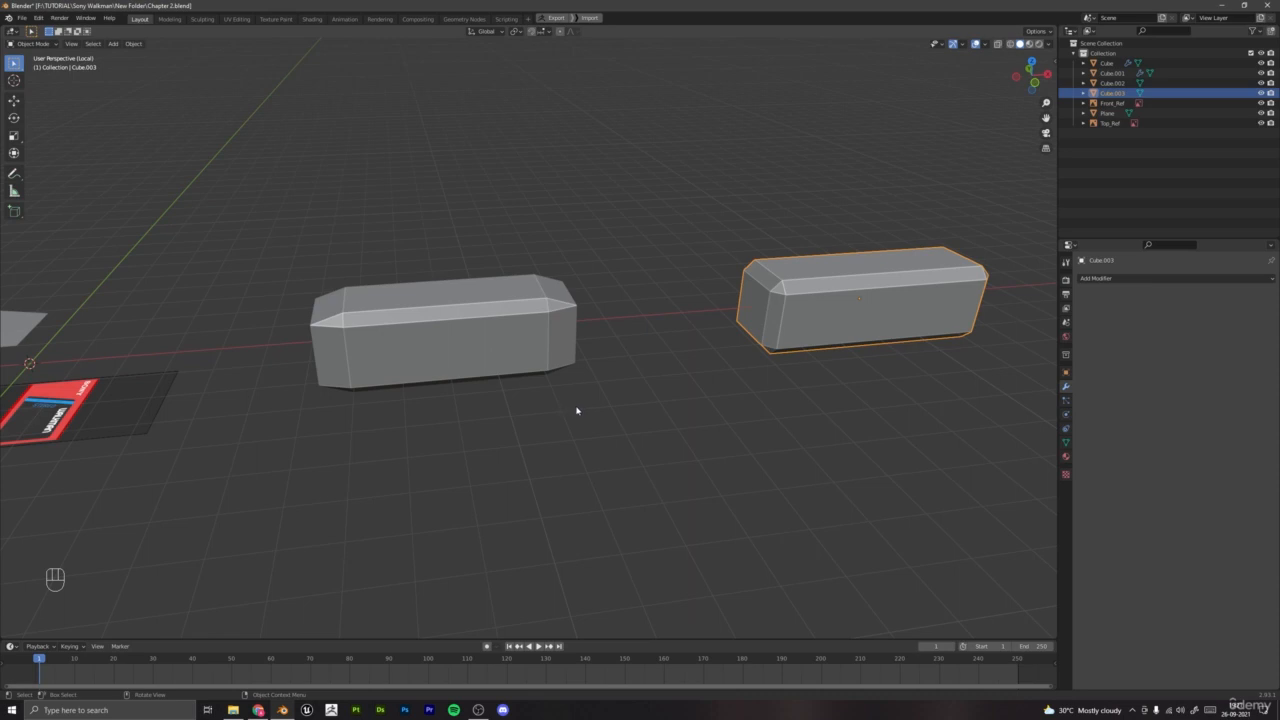
Step: Delete both beveled demonstration boxes
middle_drag(580, 411, 543, 366)
drag(350, 142, 913, 443)
key(Delete)
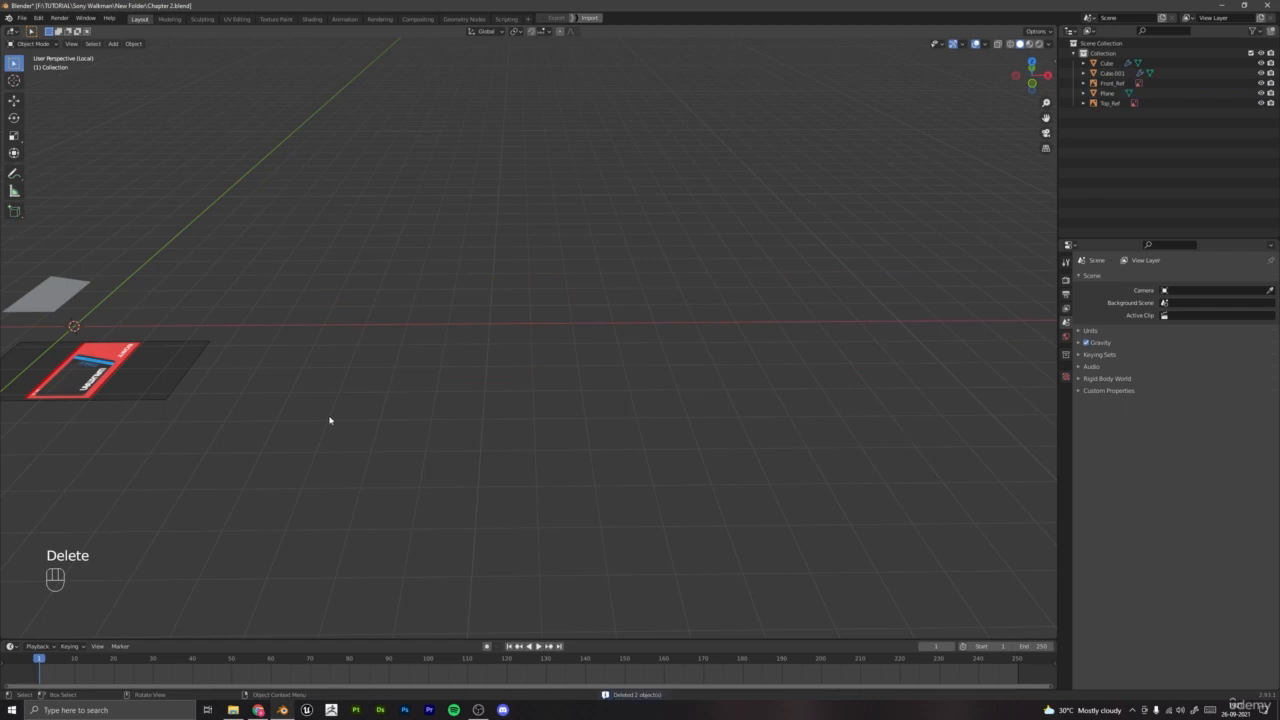
Step: Select the slanted window plane above the top reference image and apply its scale
shift+middle_drag(329, 423, 643, 443)
scroll(378, 380, up, 2)
click(291, 344)
shift+middle_drag(291, 344, 514, 336)
scroll(514, 336, up, 3)
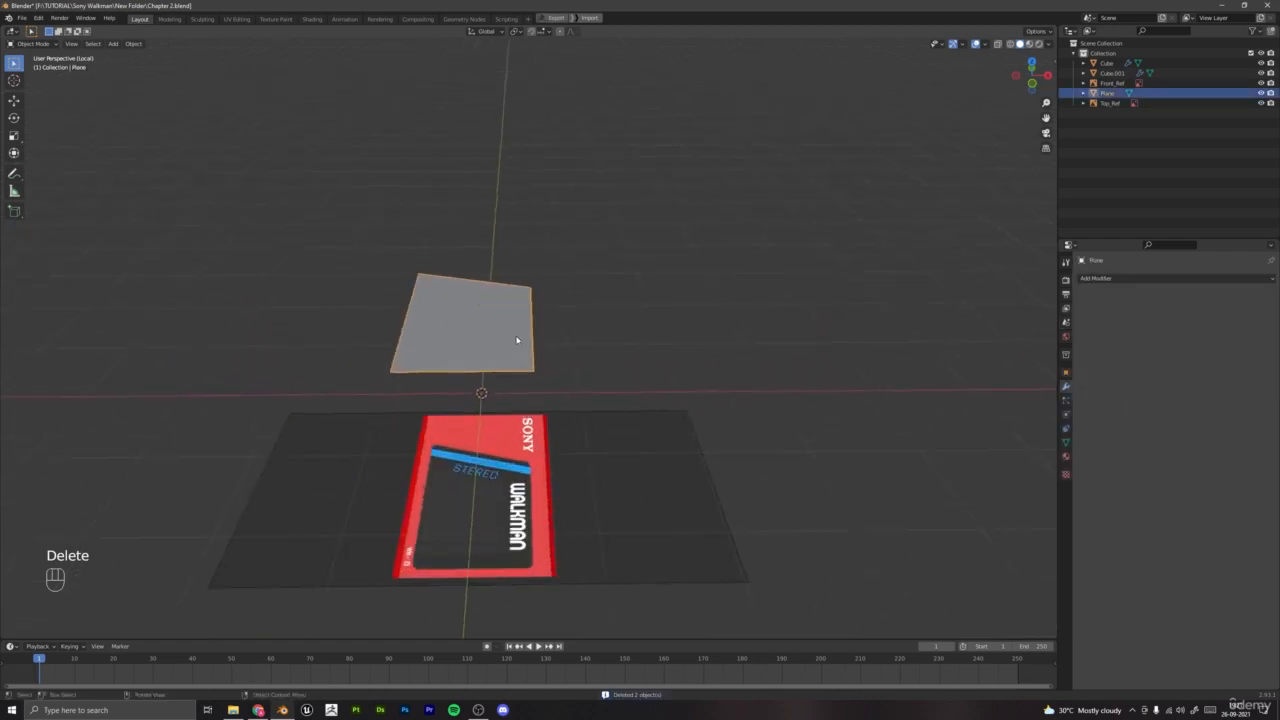
key(ctrl+a)
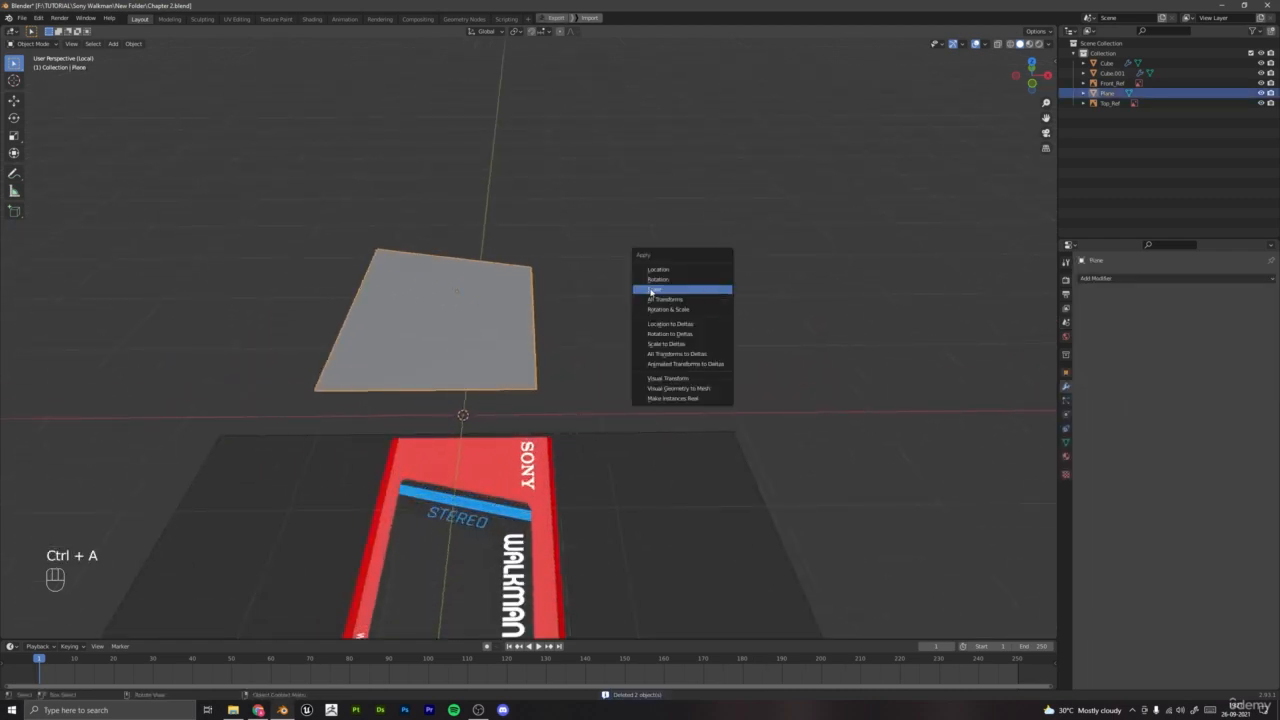
click(667, 290)
Step: Show the plane from the top with X-ray on and enter vertex selection in Edit Mode
key(KP_7)
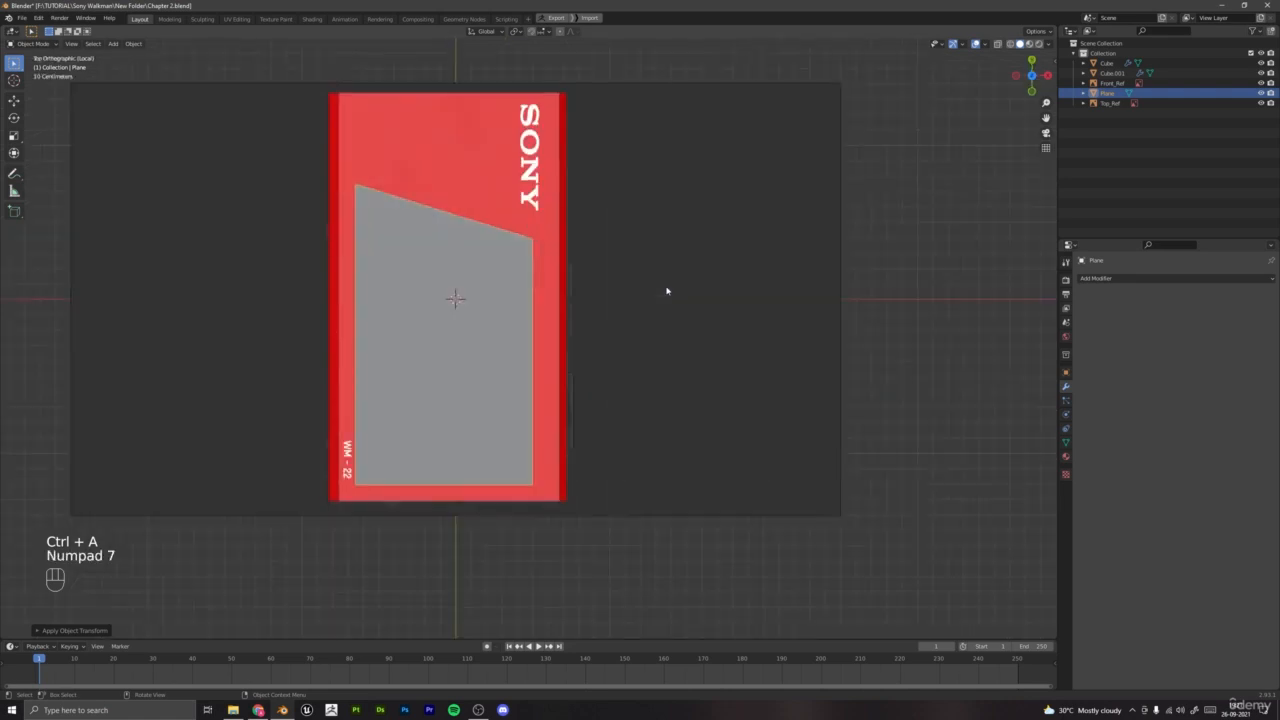
click(998, 45)
scroll(660, 266, up, 2)
key(Tab)
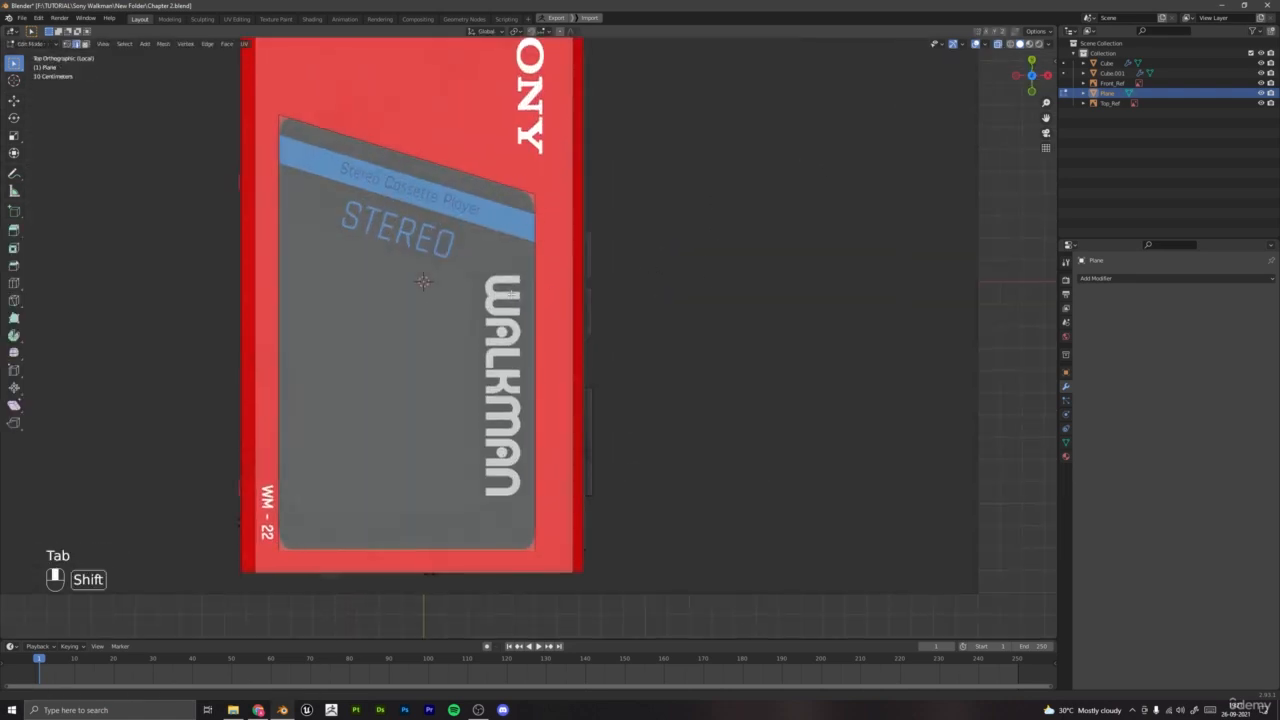
shift+middle_drag(511, 293, 604, 293)
key(1)
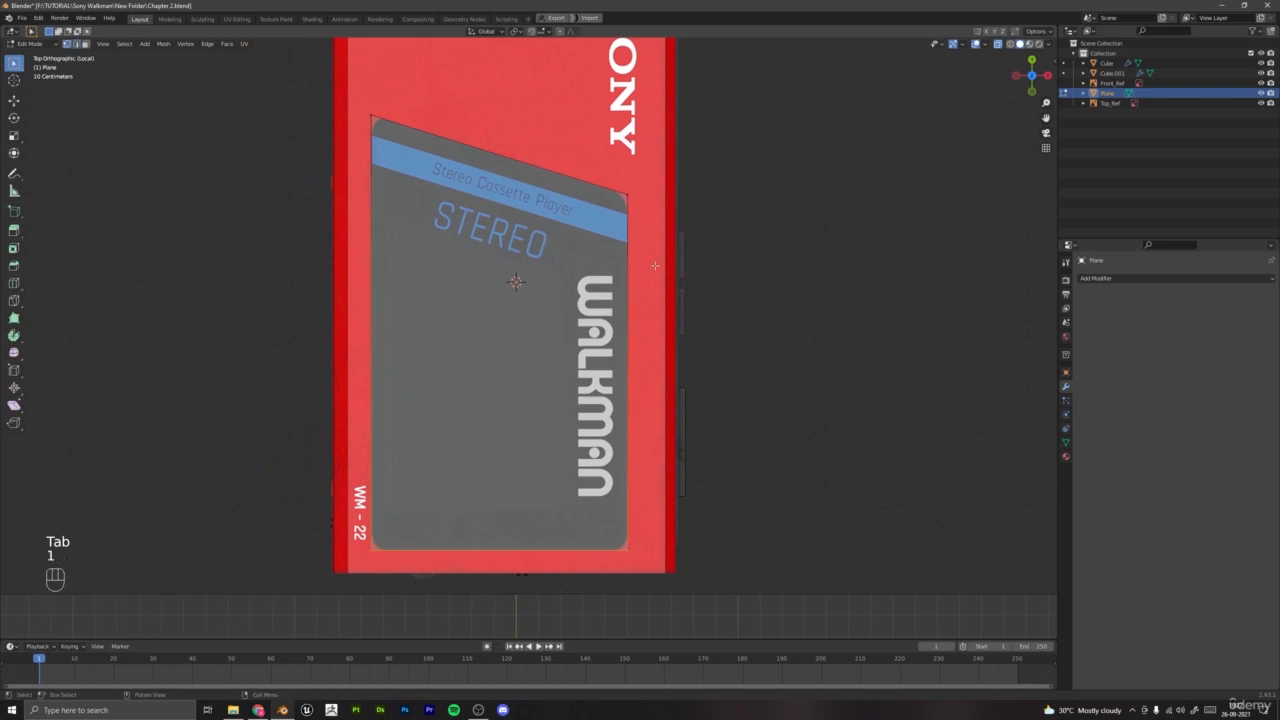
Step: Try a regular edge bevel on all of the plane's geometry
key(a)
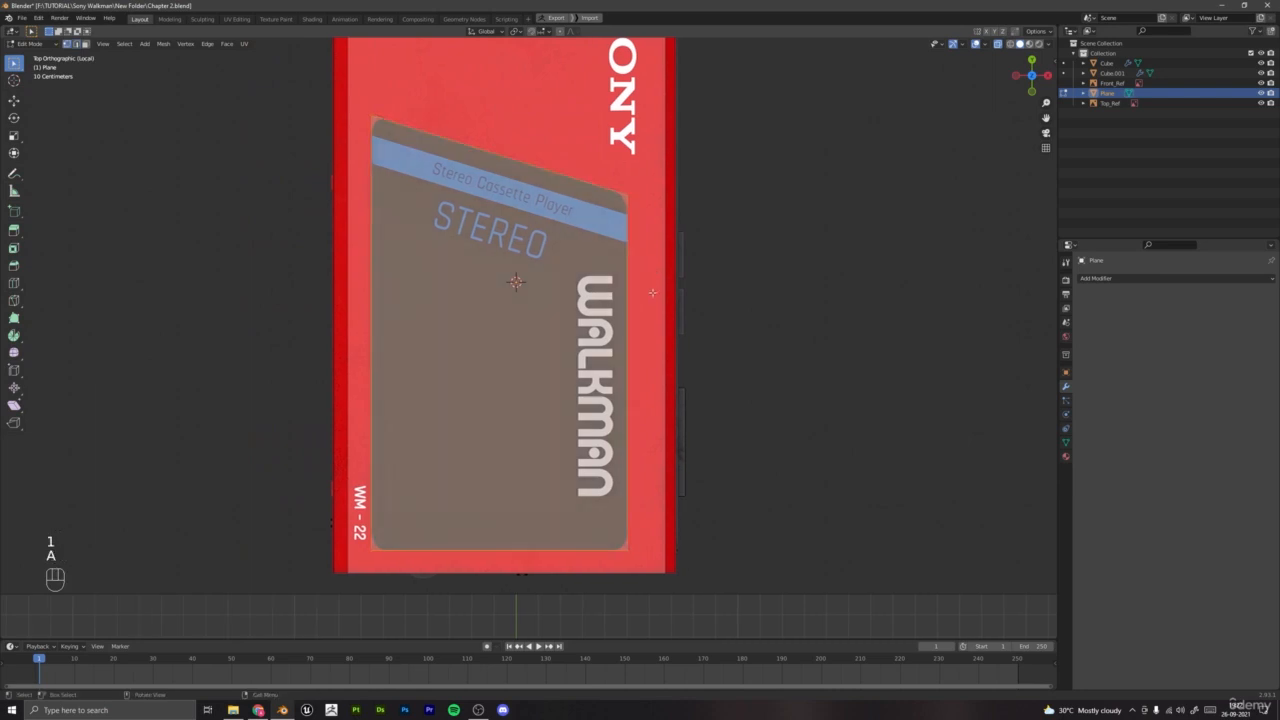
scroll(638, 340, down, 2)
key(ctrl+b)
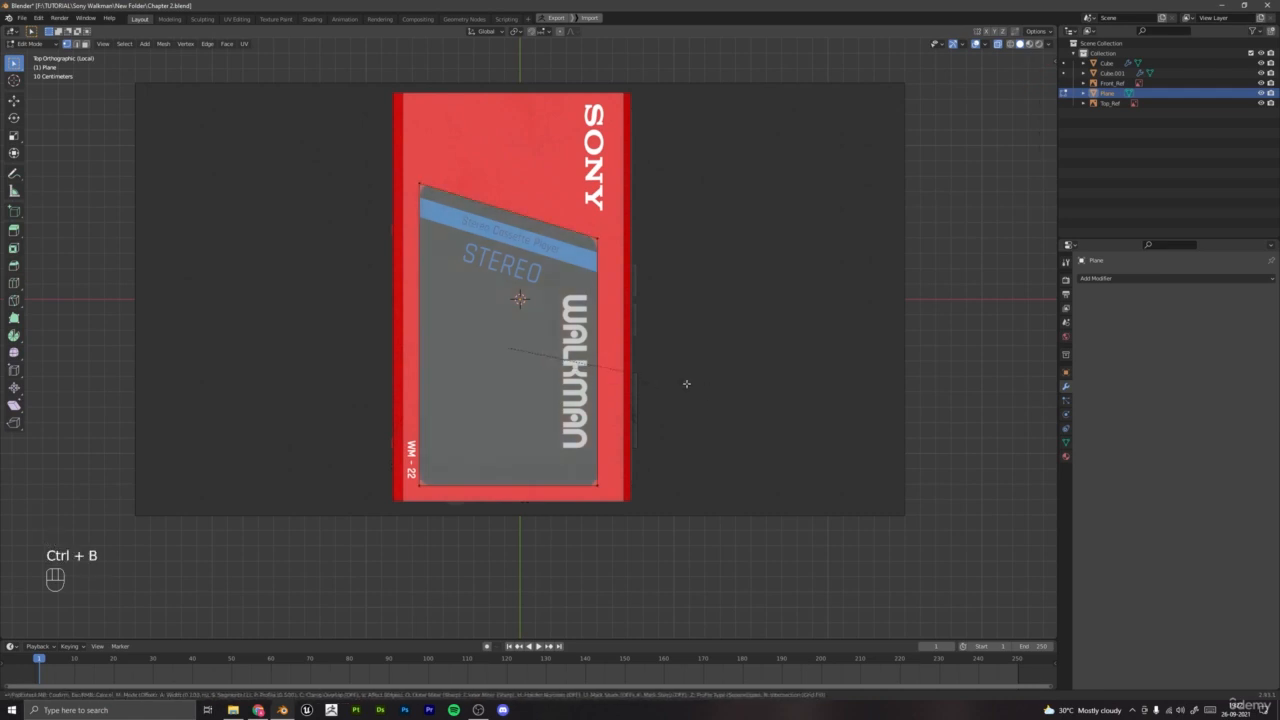
click(648, 365)
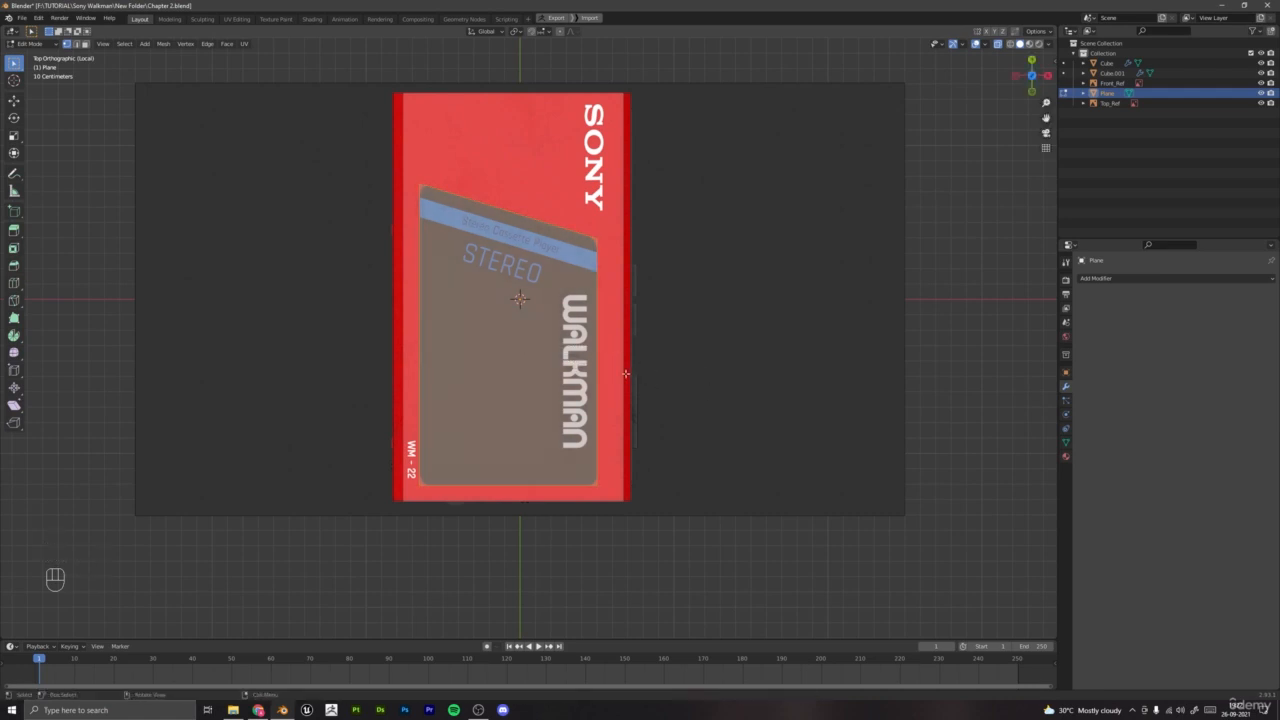
Step: Vertex-bevel all four corners of the plane with 6 segments to match the reference window's rounded corners, and return to Object Mode
scroll(607, 236, up, 3)
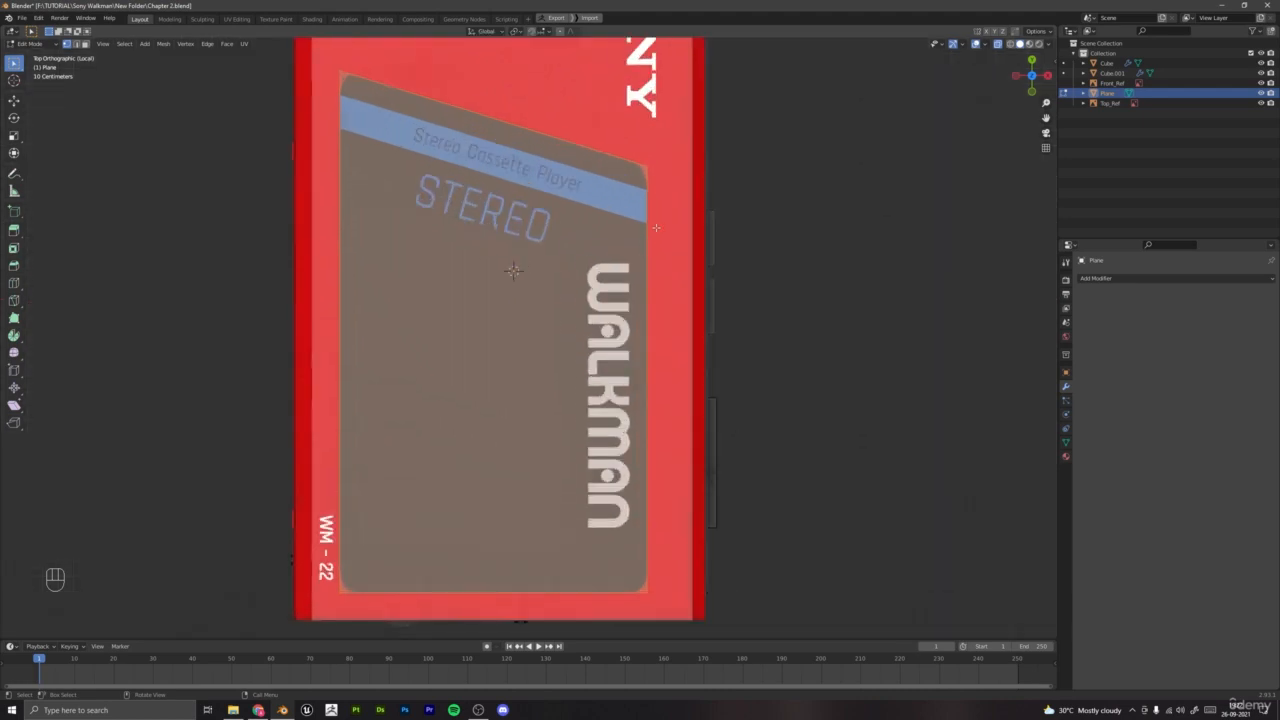
click(650, 160)
shift+middle_drag(684, 197, 608, 337)
scroll(609, 338, down, 4)
key(a)
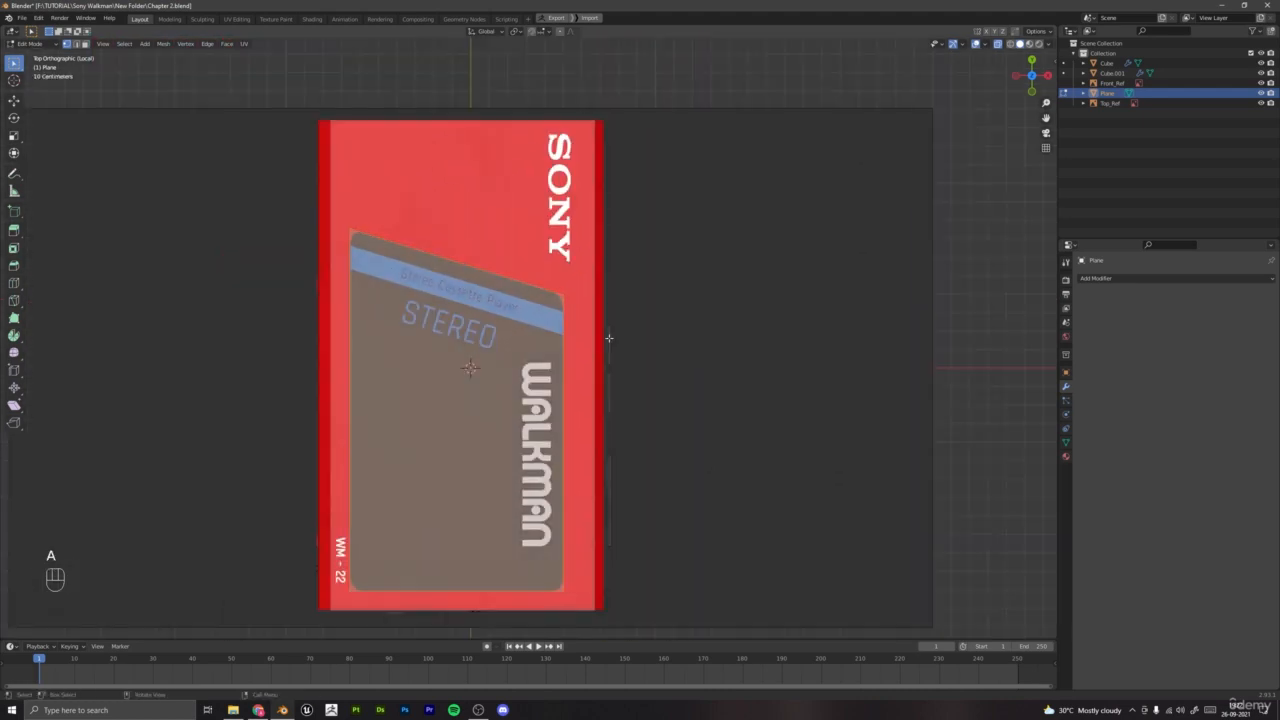
shift+middle_drag(609, 338, 630, 279)
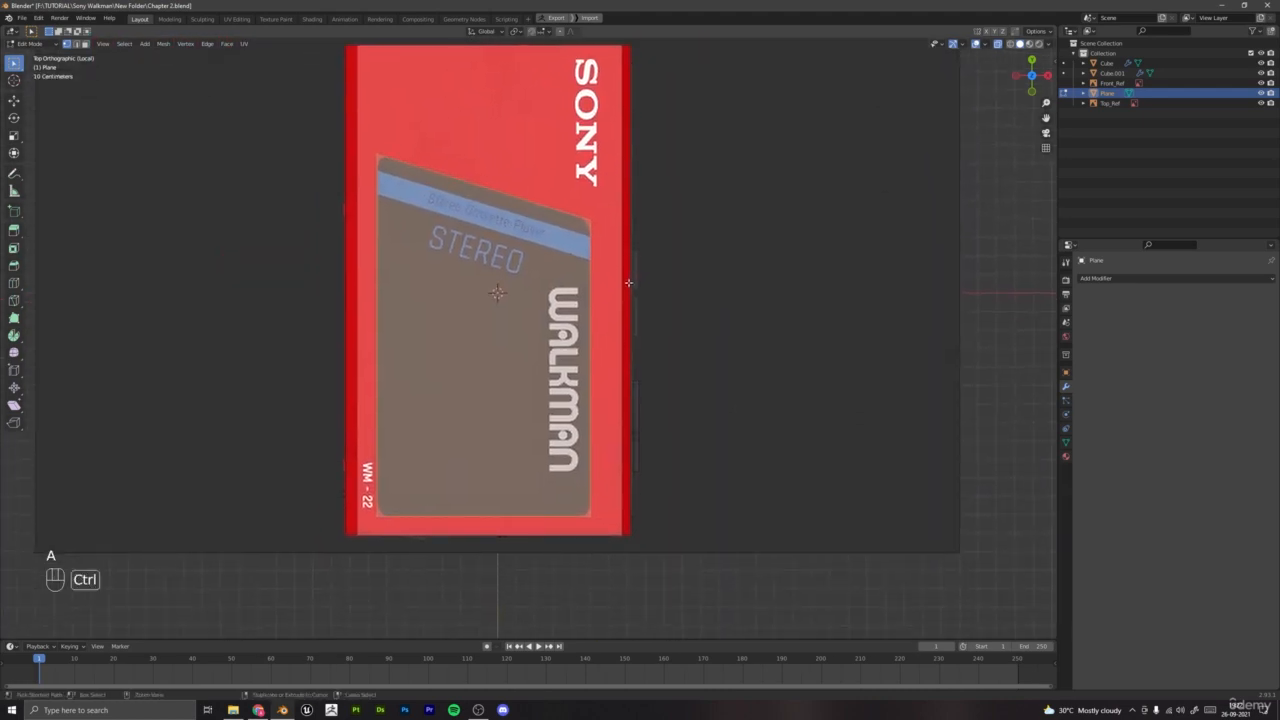
key(ctrl+shift+b)
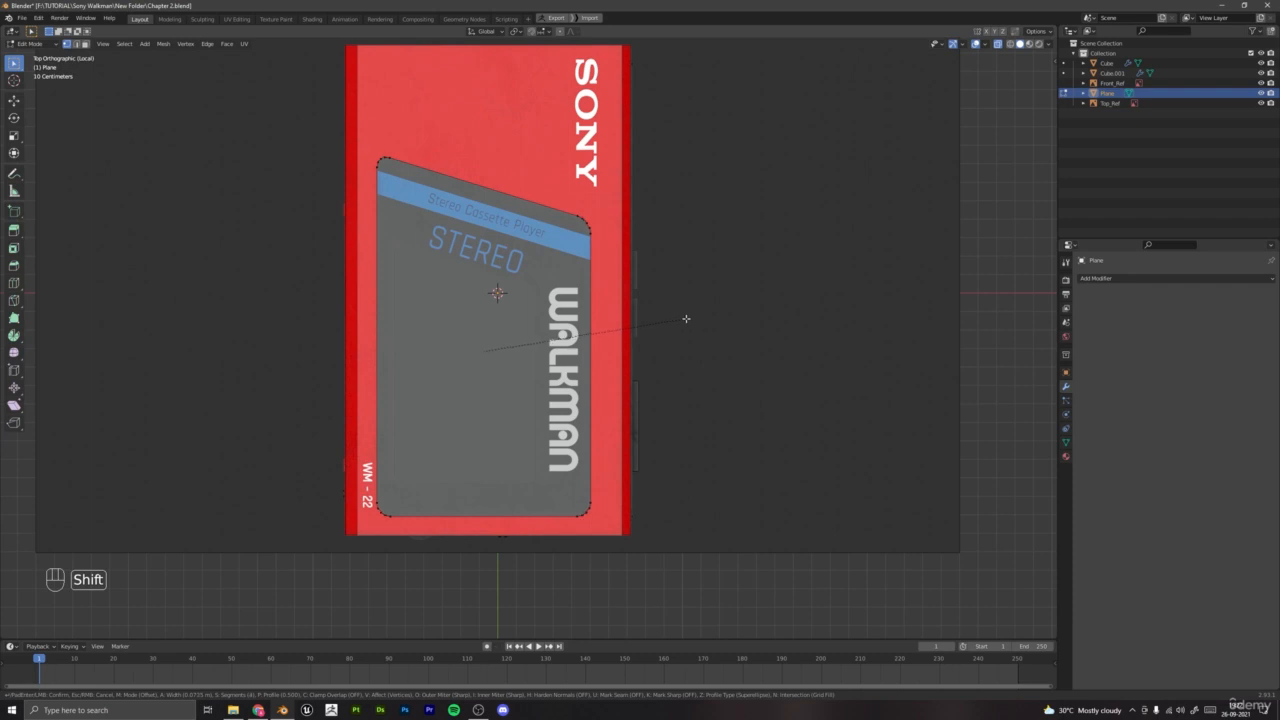
click(686, 318)
key(Tab)
Step: Leave local view to bring back the Walkman body and turn off X-ray
scroll(625, 333, down, 5)
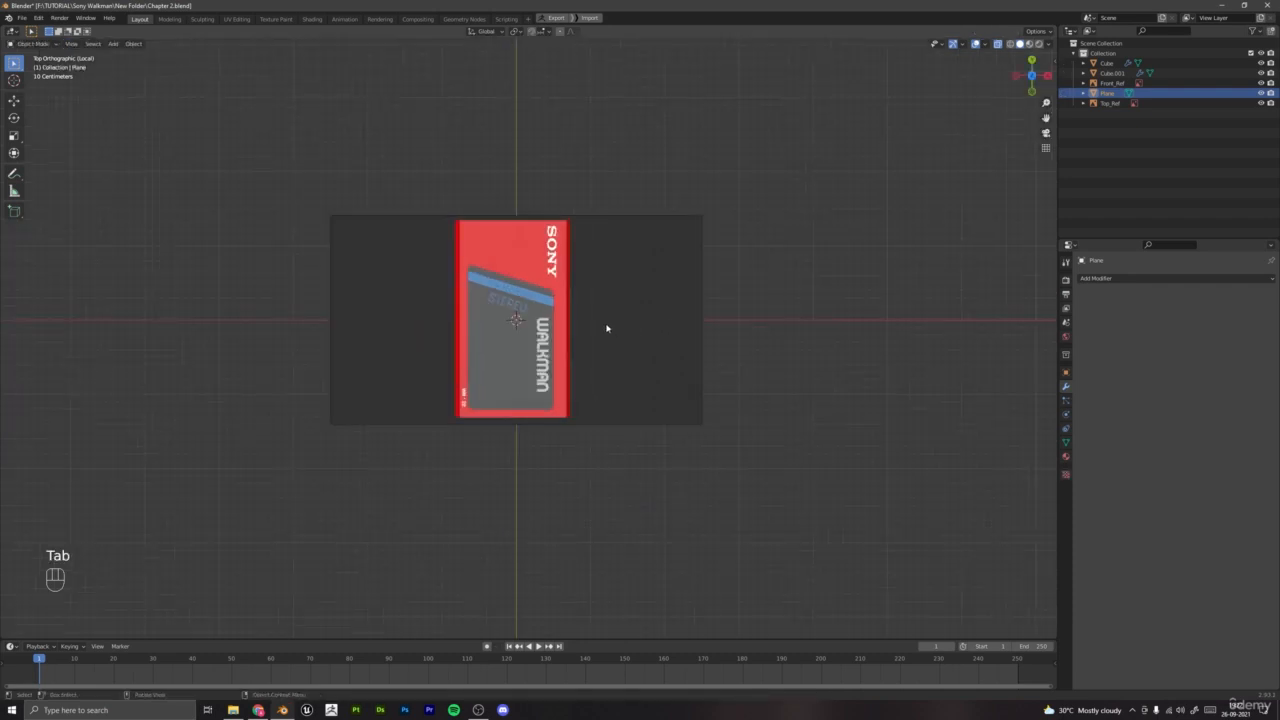
key(KP_Divide)
key(a)
key(a)
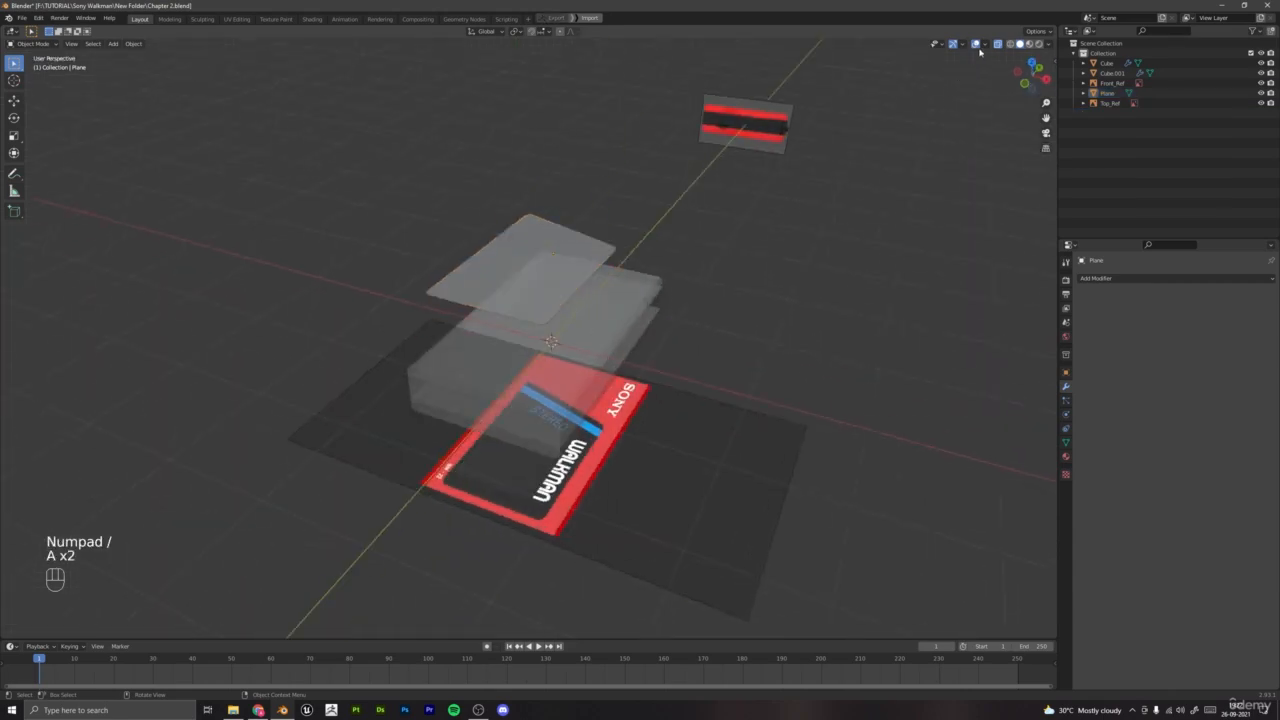
click(998, 46)
key(a)
key(a)
middle_drag(566, 289, 646, 311)
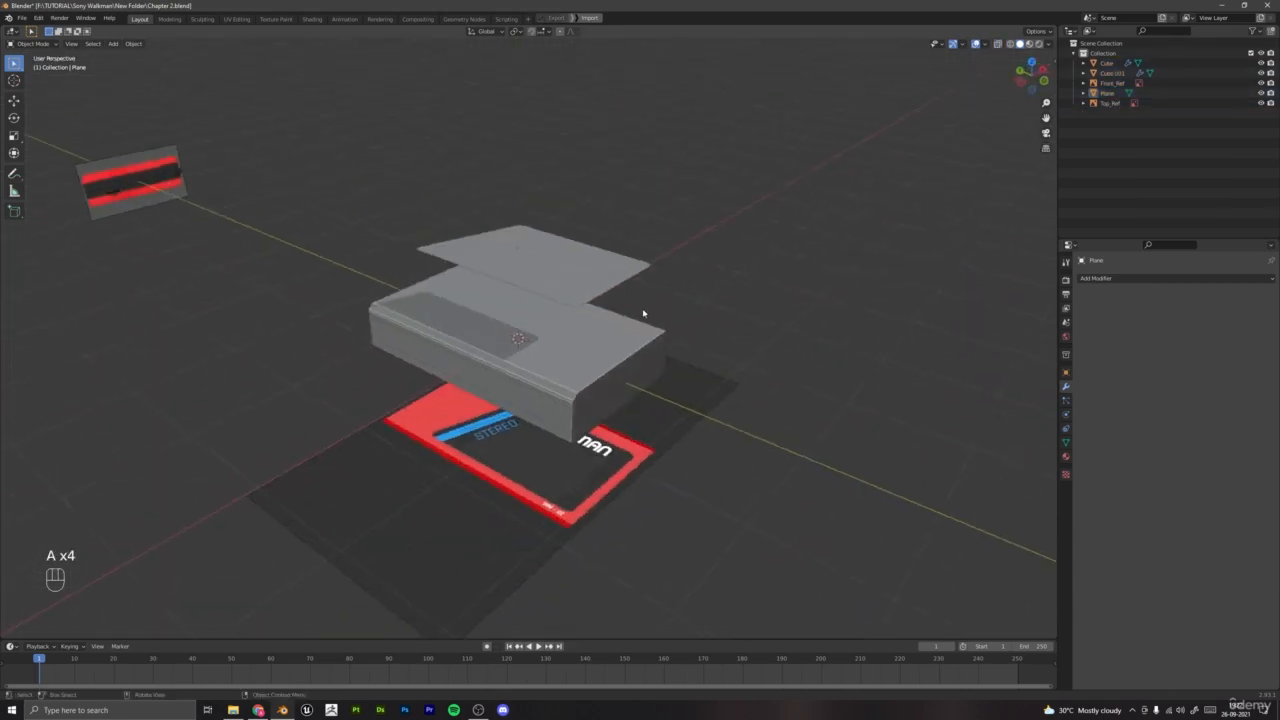
Step: Extrude the whole rounded window plane downward into a solid slab in Edit Mode and return to Object Mode
scroll(604, 248, up, 3)
click(579, 208)
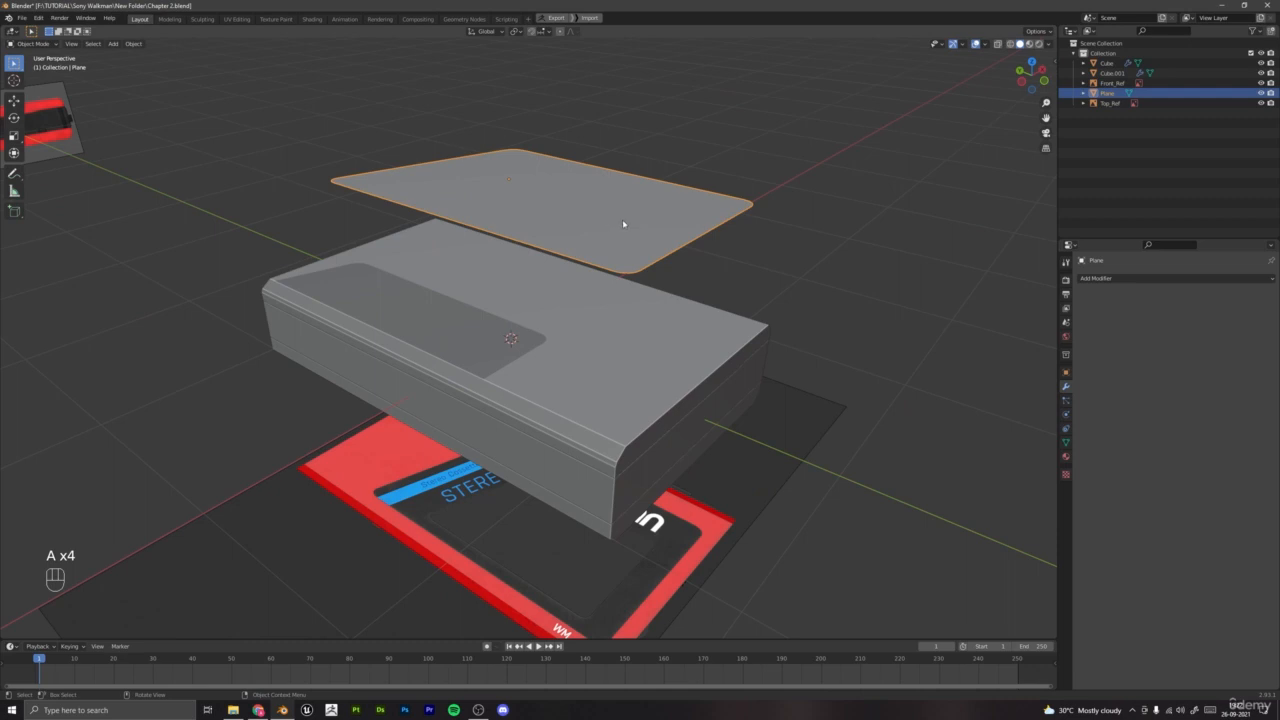
key(Tab)
middle_drag(622, 219, 676, 237)
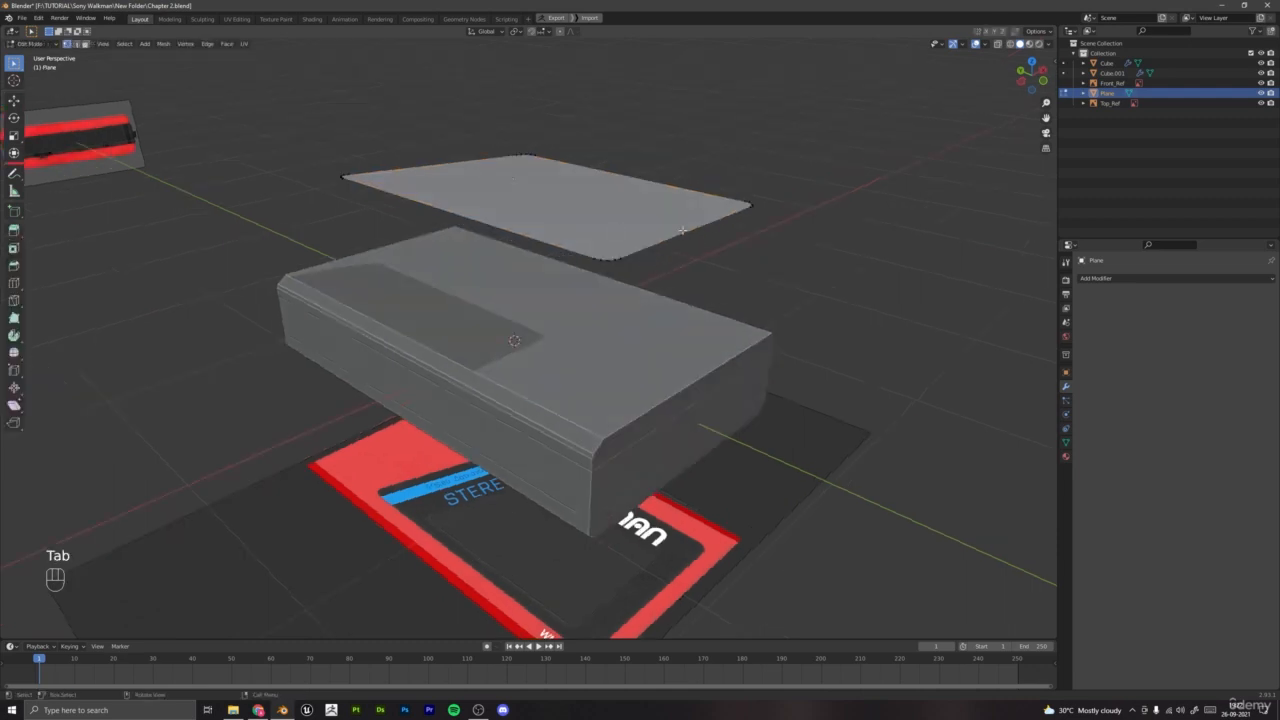
key(a)
key(e)
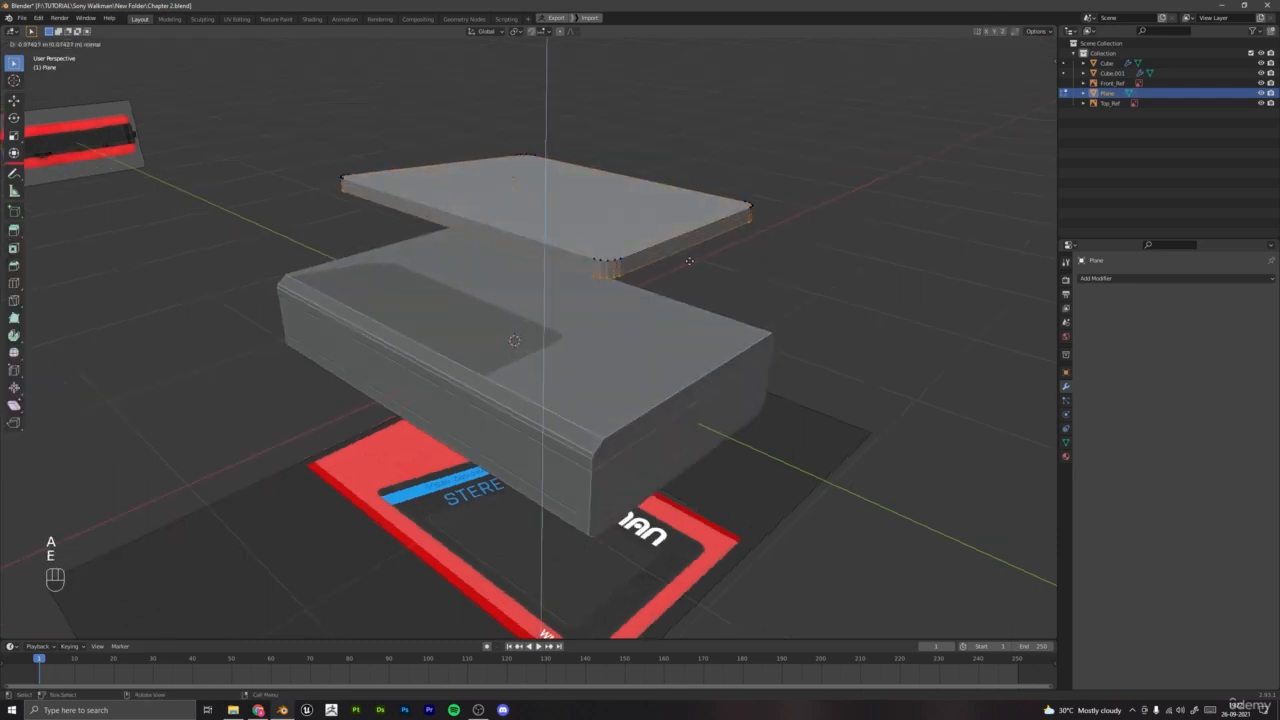
click(694, 278)
key(Tab)
Step: Shade the window slab smooth and enable Auto Smooth for its normals
right_click(662, 248)
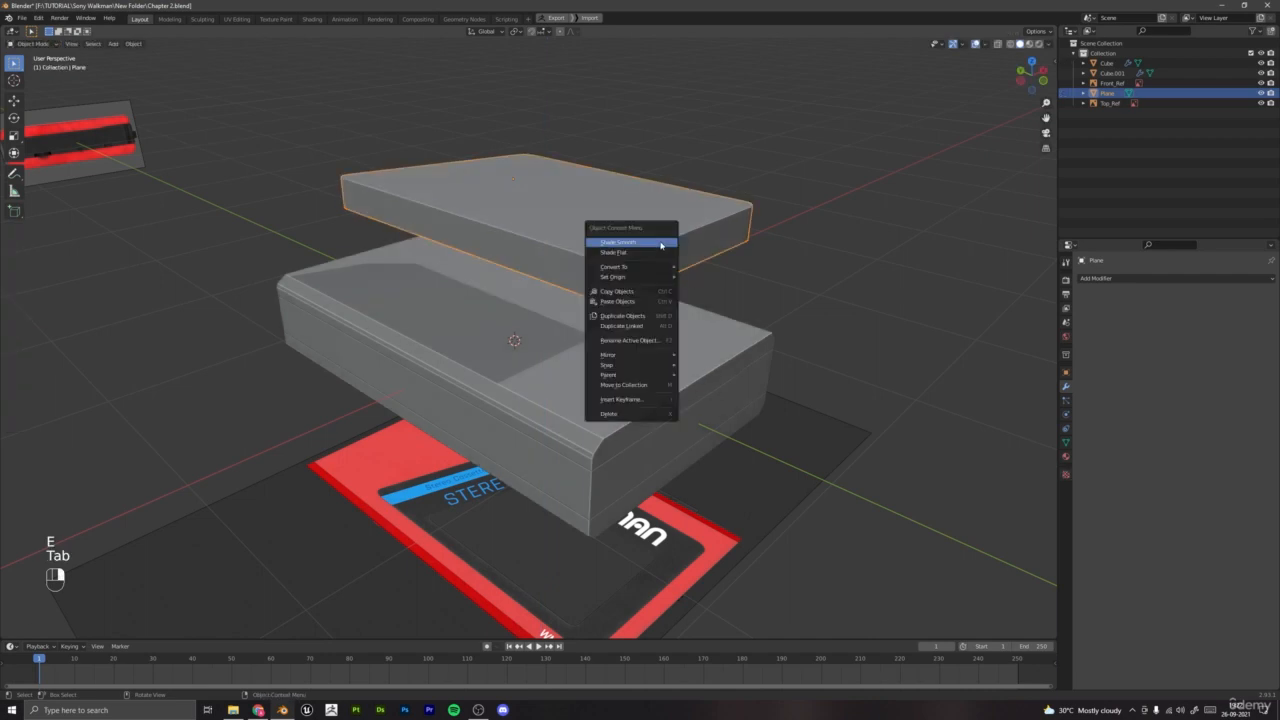
click(660, 245)
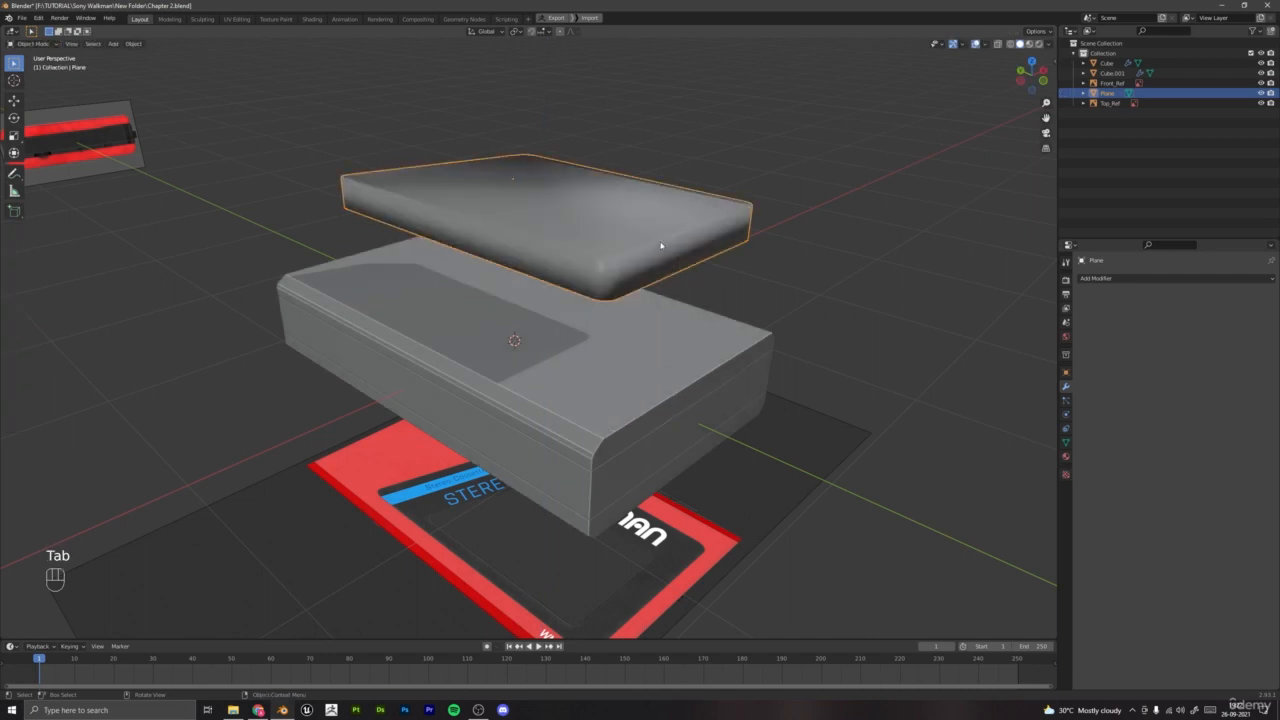
click(1066, 441)
click(1158, 464)
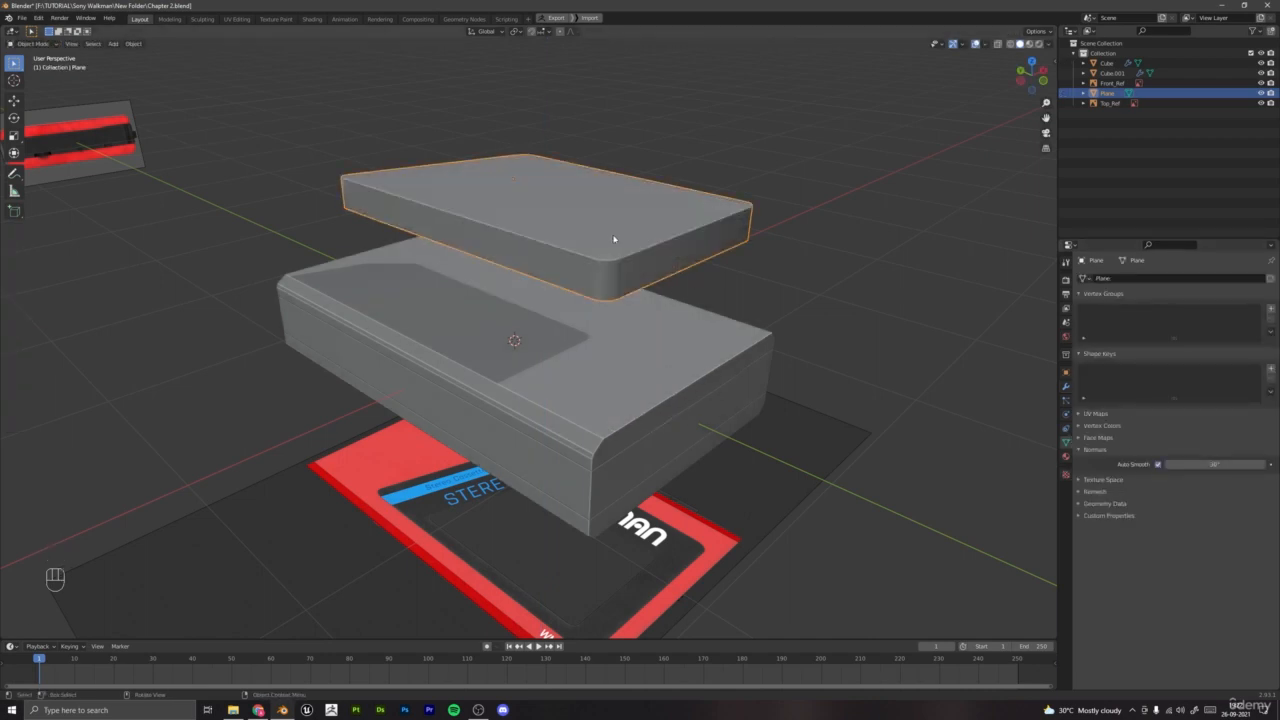
Step: Lower the window slab along the Z axis by about 0.56 m so it sinks partly into the body's top face
key(g)
key(z)
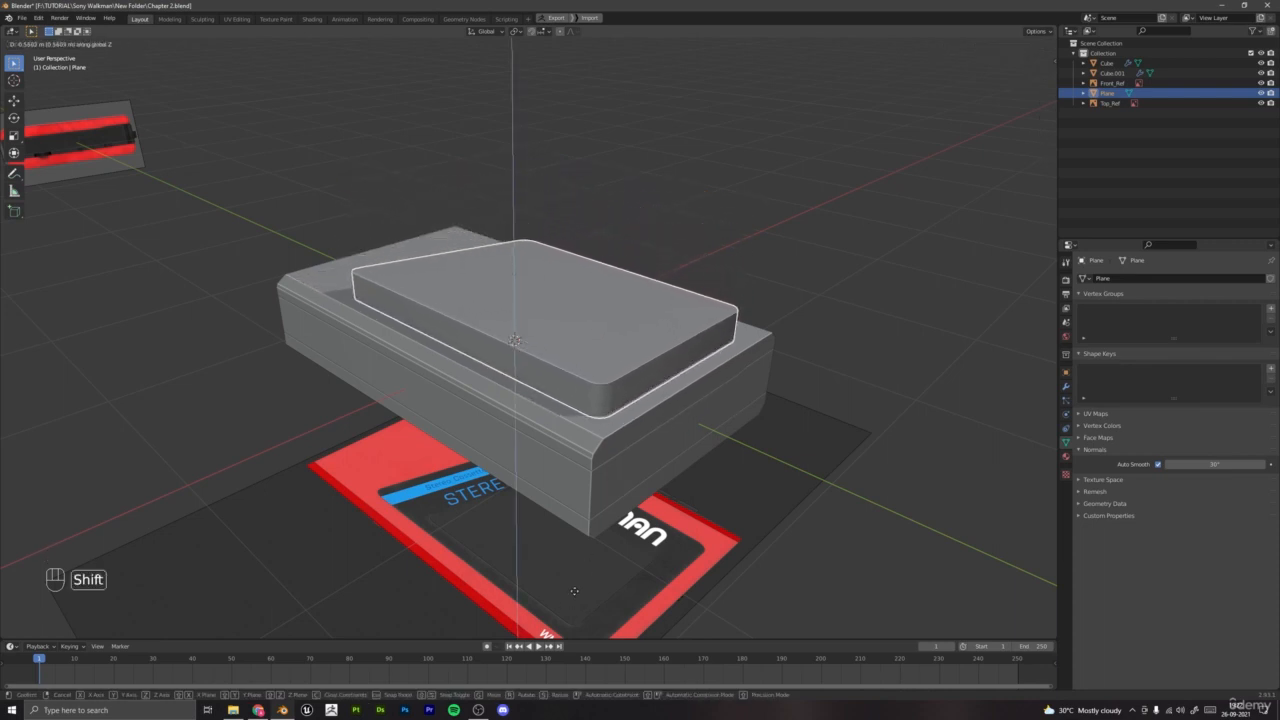
click(574, 594)
Step: Examine the window slab's position on the body in perspective and from the top with X-ray toggled
key(a)
key(a)
middle_drag(700, 420, 587, 398)
scroll(587, 398, up, 1)
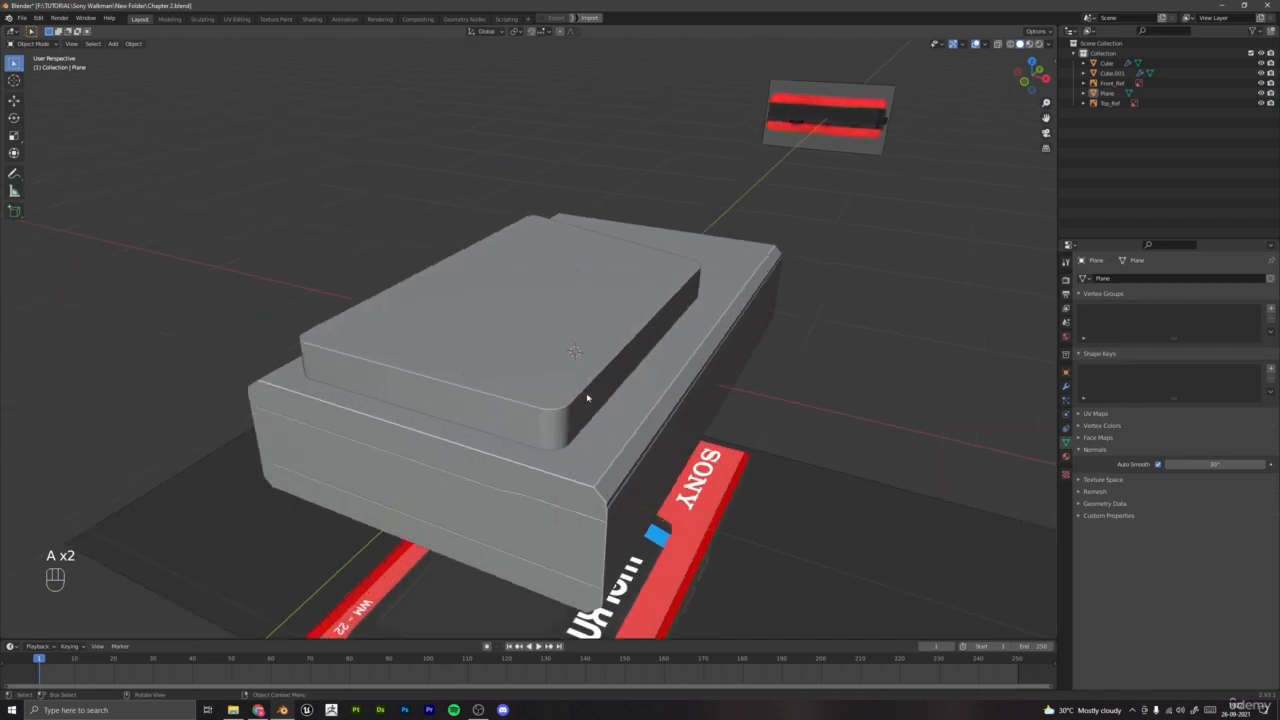
click(572, 333)
key(KP_7)
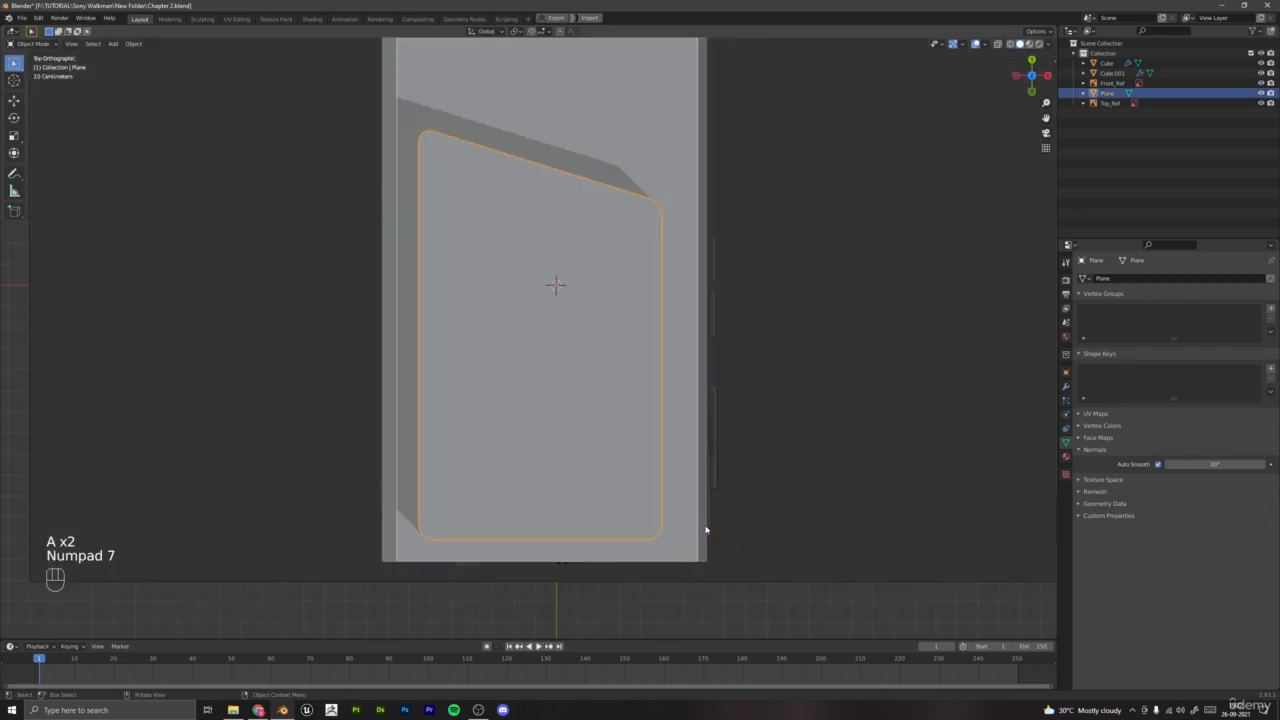
click(999, 44)
click(999, 44)
middle_drag(716, 258, 666, 128)
key(a)
key(a)
Step: Search the add-on preferences for "bool" and check that the Object: Bool Tool add-on is enabled
click(38, 18)
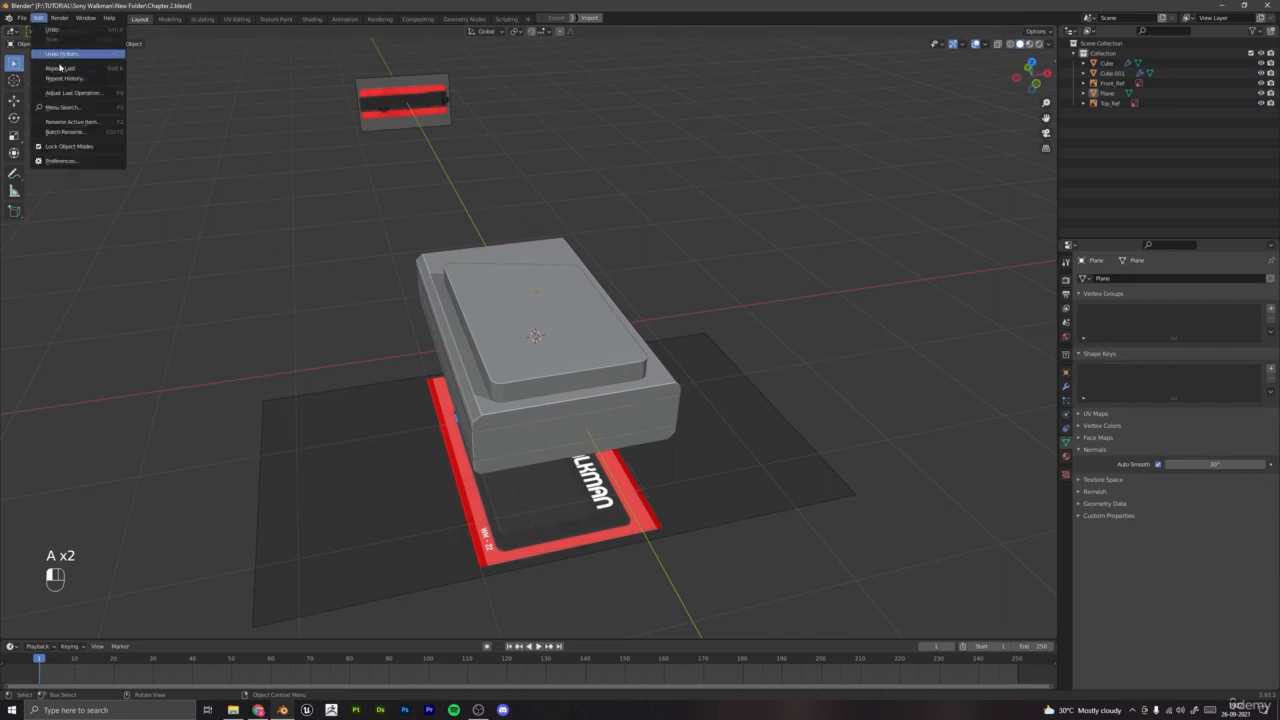
click(72, 162)
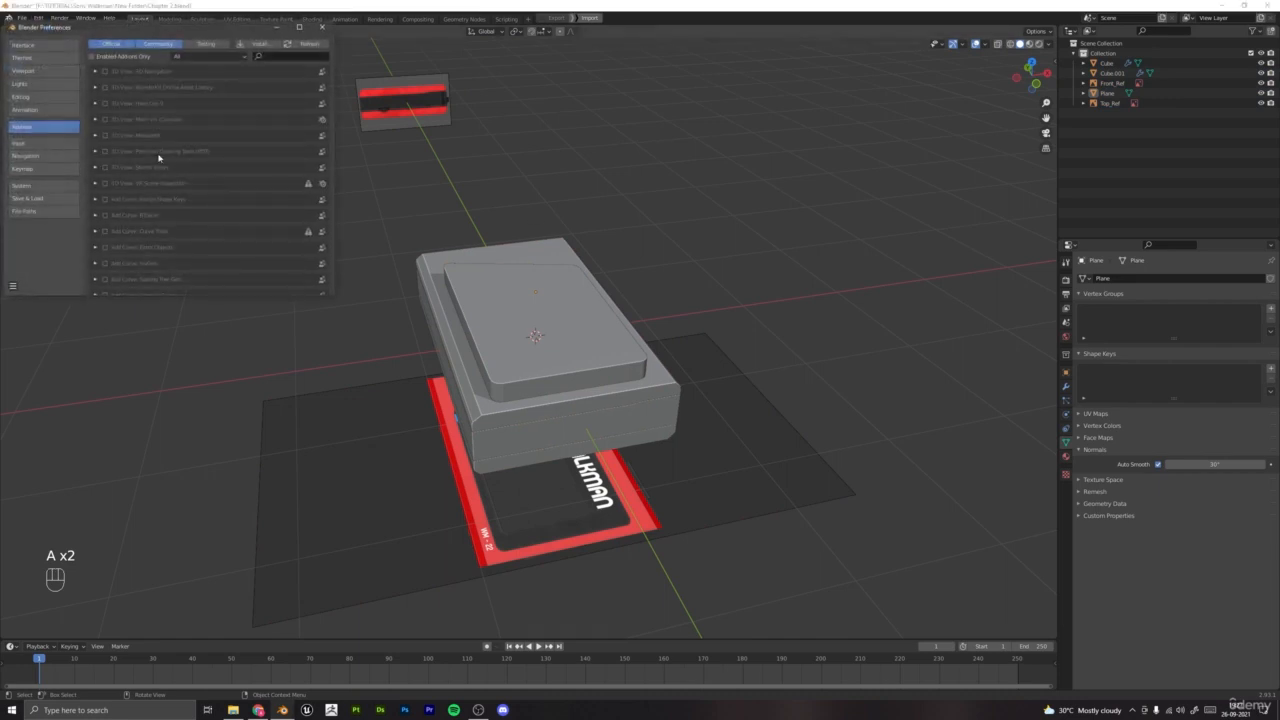
click(283, 57)
text(bool)
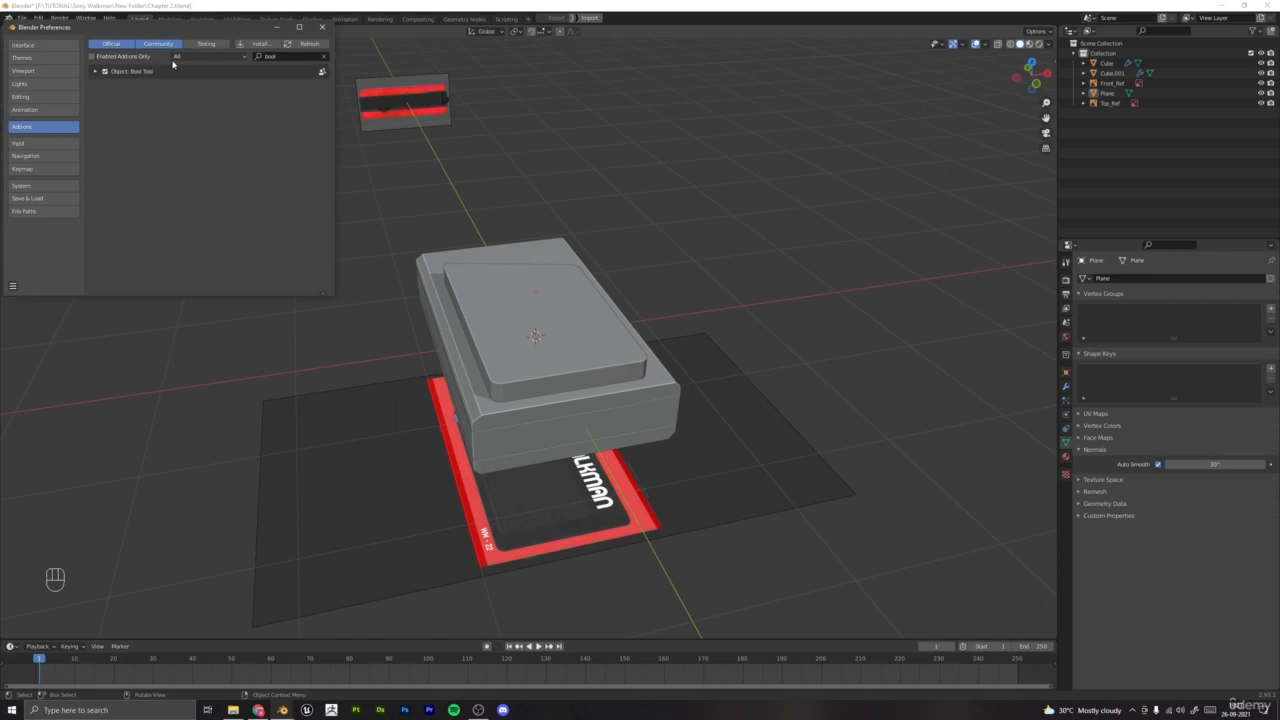
click(322, 27)
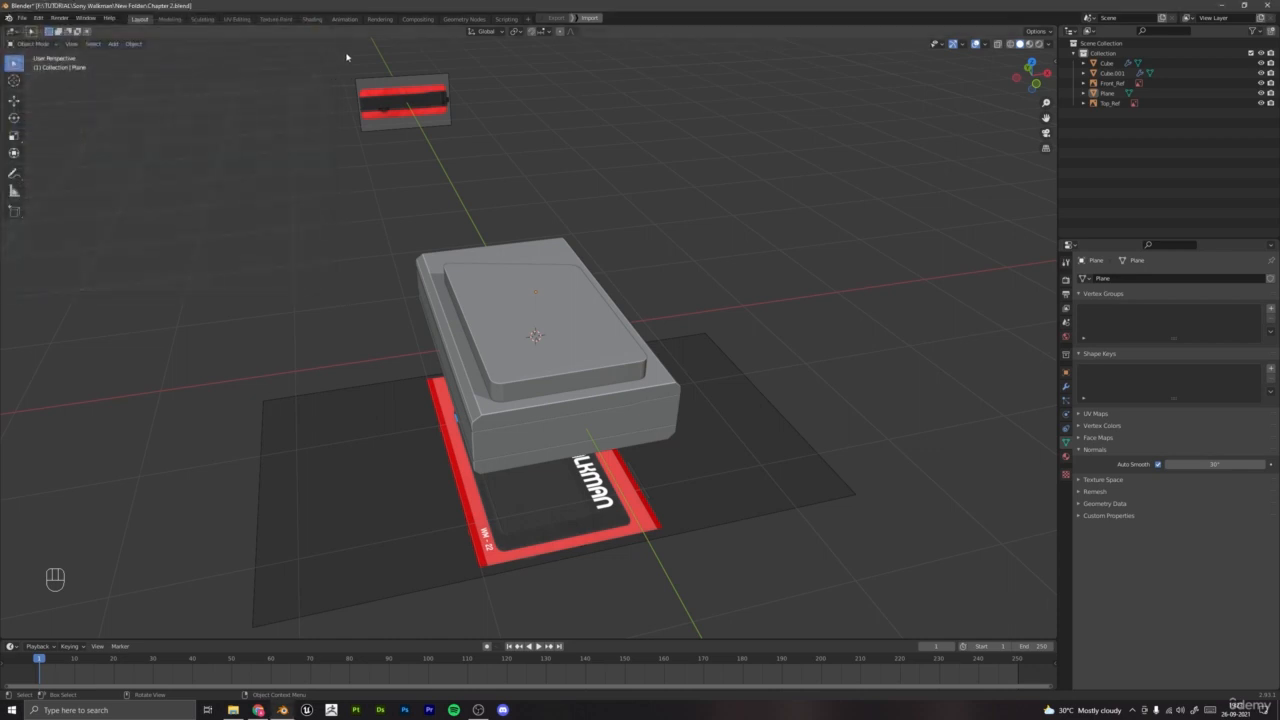
Step: Add a demonstration cube and place it in the empty space beside the Walkman body
scroll(577, 274, down, 3)
shift+middle_drag(677, 270, 480, 244)
key(shift+a)
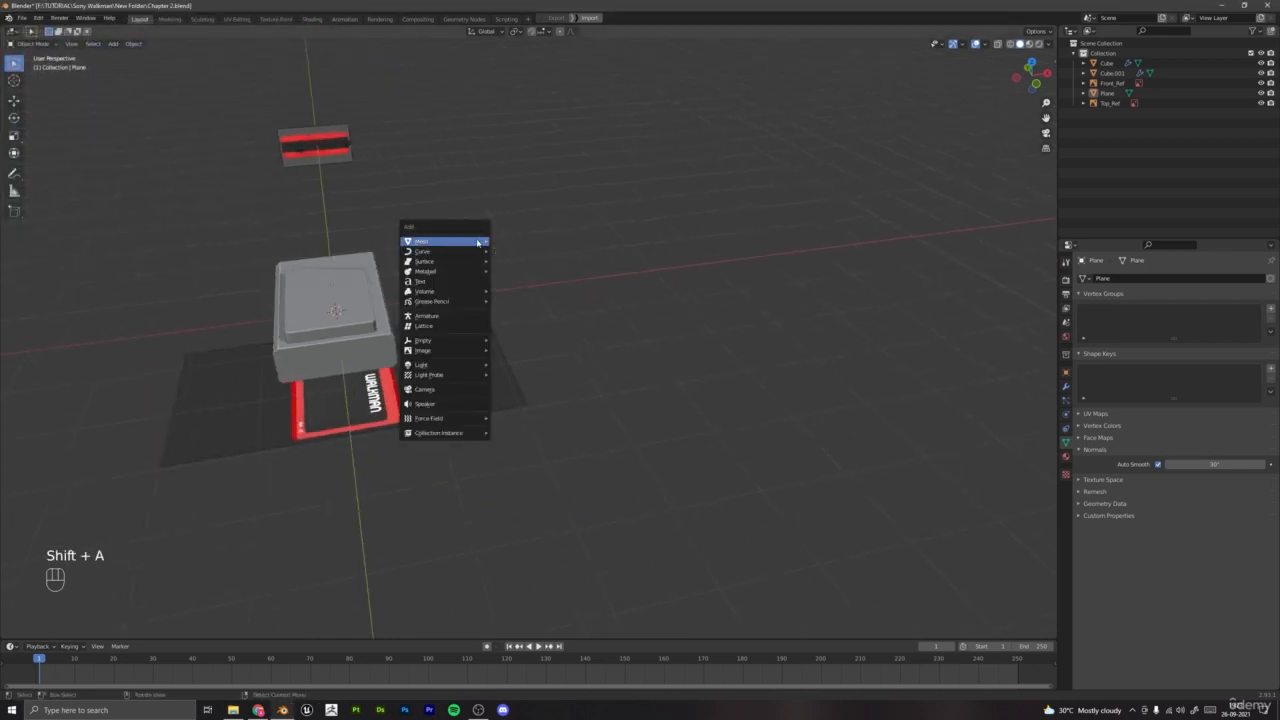
click(520, 252)
key(g)
click(725, 215)
Step: Add a second cube and move it so that it partly overlaps the first demonstration cube
key(shift+a)
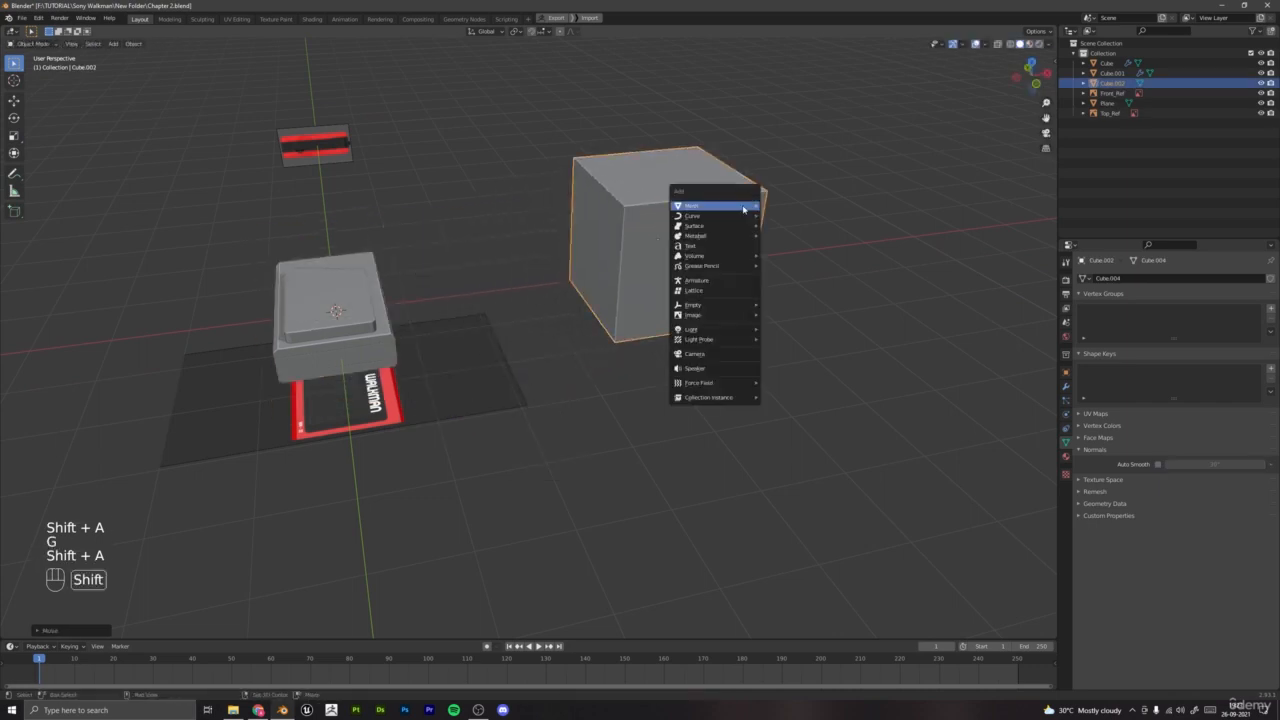
mouse_move(714, 205)
click(800, 214)
key(g)
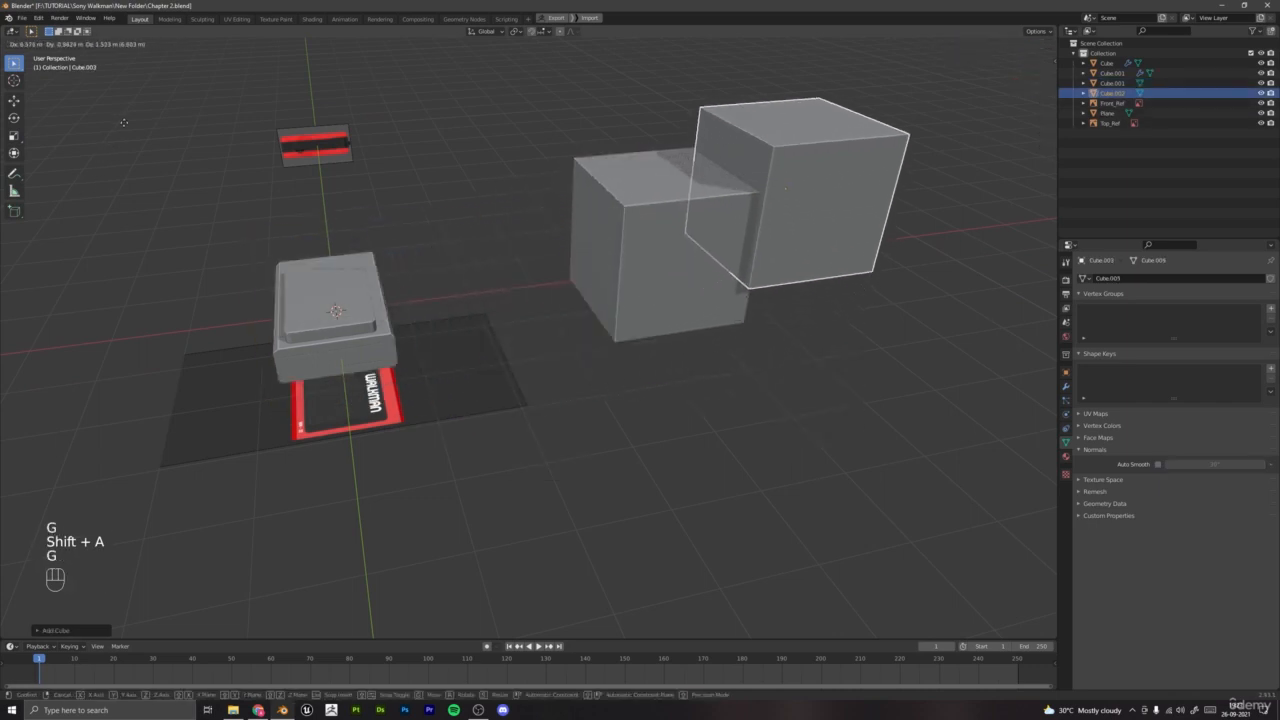
click(81, 122)
Step: Shift the second cube along the Y axis so it cuts through one corner of the first cube
middle_drag(497, 191, 578, 217)
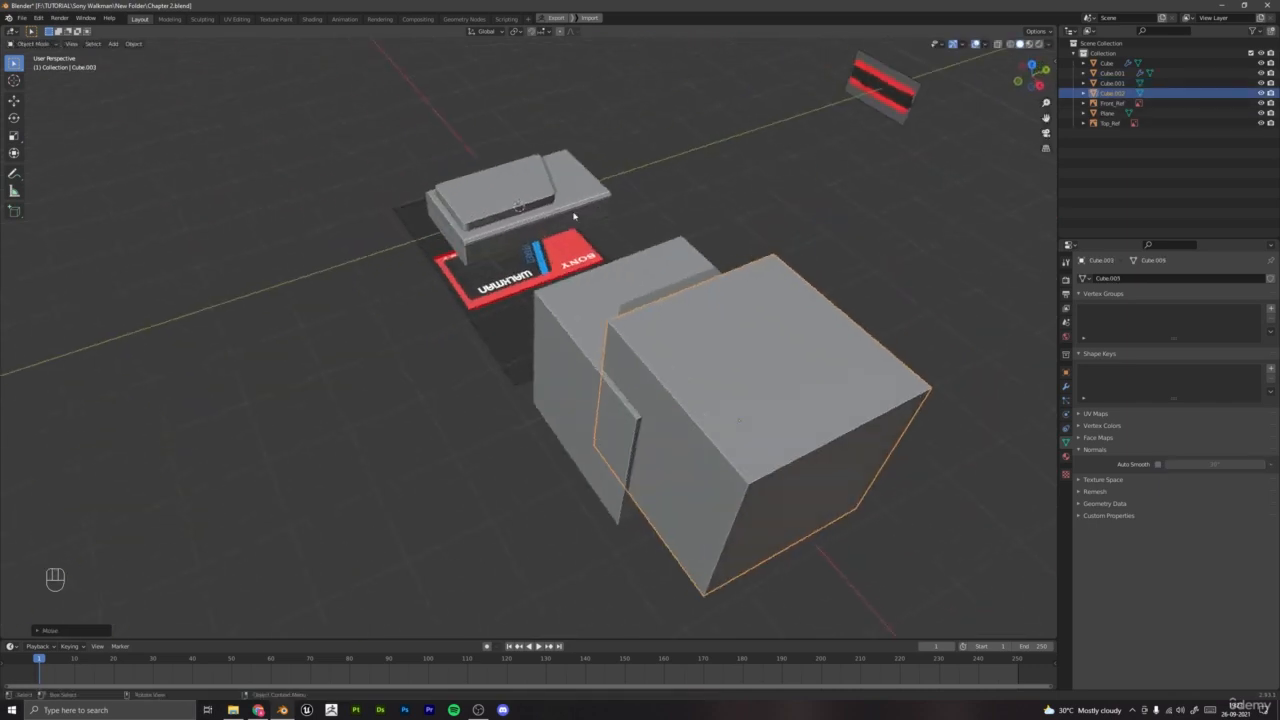
key(g)
key(x)
key(g)
key(y)
click(526, 248)
key(a)
key(a)
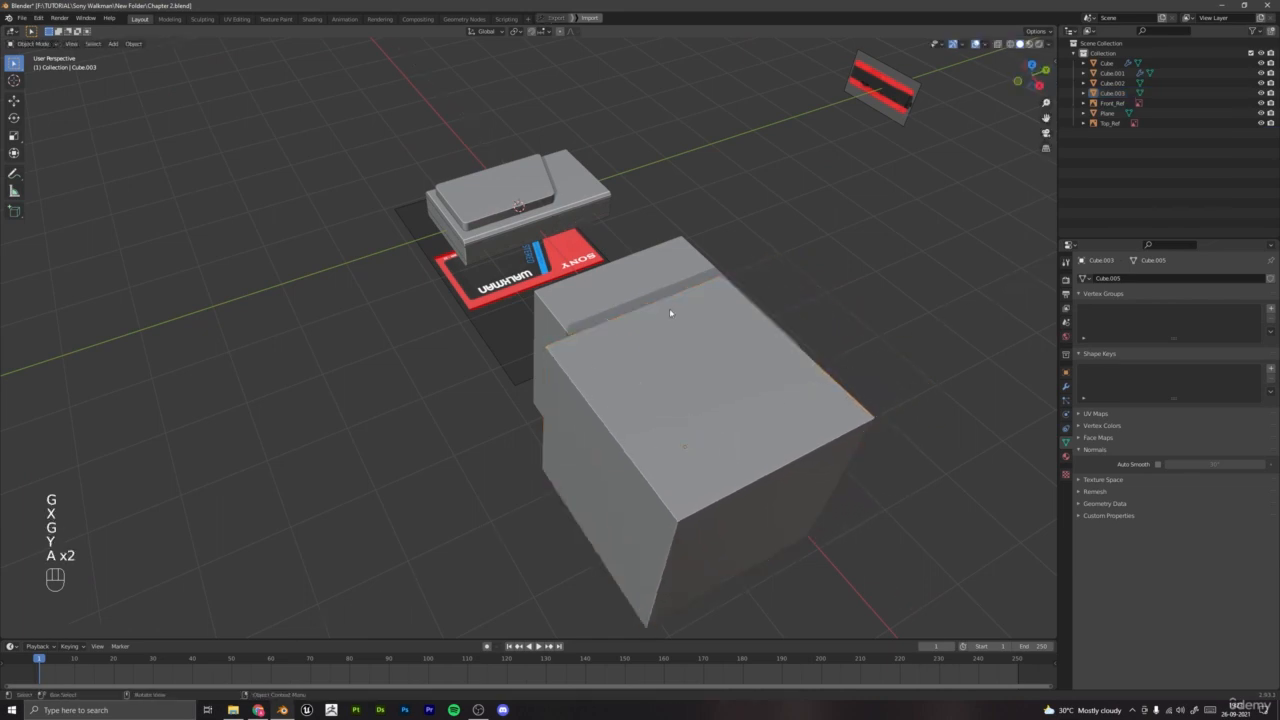
middle_drag(669, 308, 574, 297)
scroll(574, 297, up, 2)
middle_drag(408, 332, 532, 292)
scroll(537, 274, down, 2)
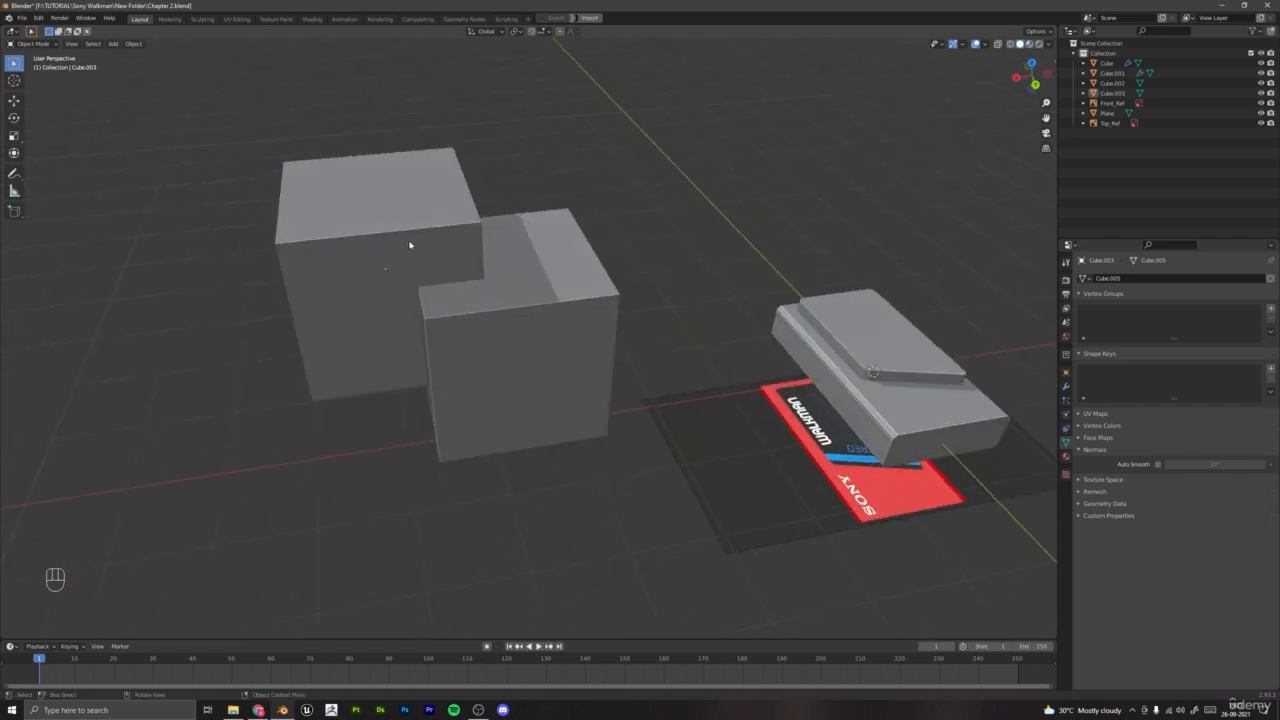
Step: Subtract the second demonstration cube from the first with a Bool Tool Difference, cutting a notch in its corner
click(410, 245)
shift+click(514, 291)
middle_drag(514, 291, 556, 295)
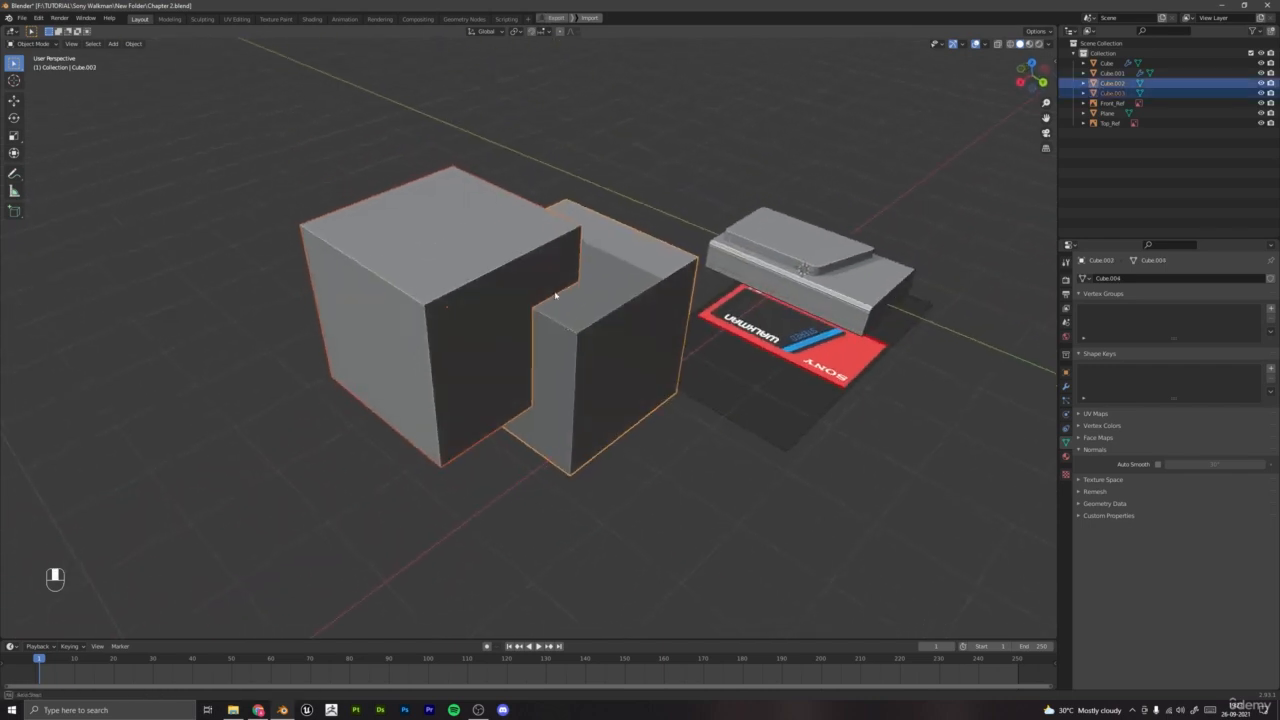
key(ctrl+KP_Subtract)
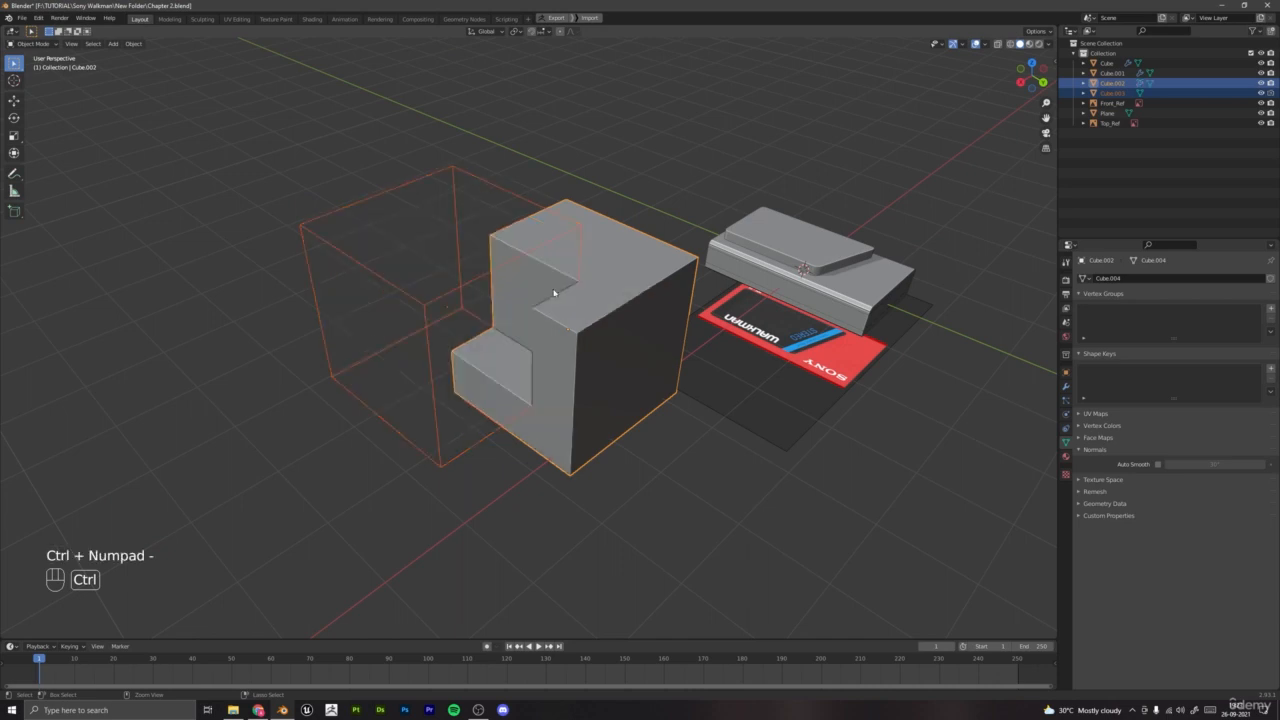
middle_drag(536, 311, 703, 286)
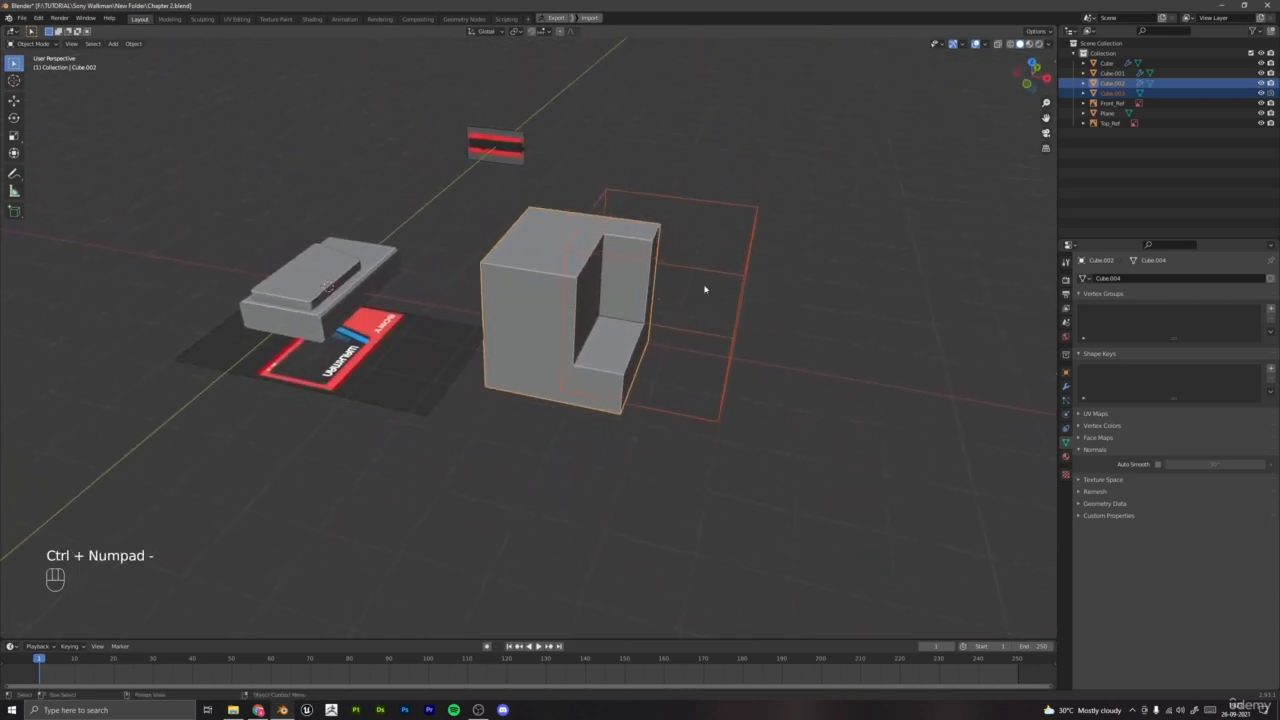
Step: Select the wireframe cutter cube and examine the notch it cuts from several angles
click(733, 278)
scroll(669, 326, up, 2)
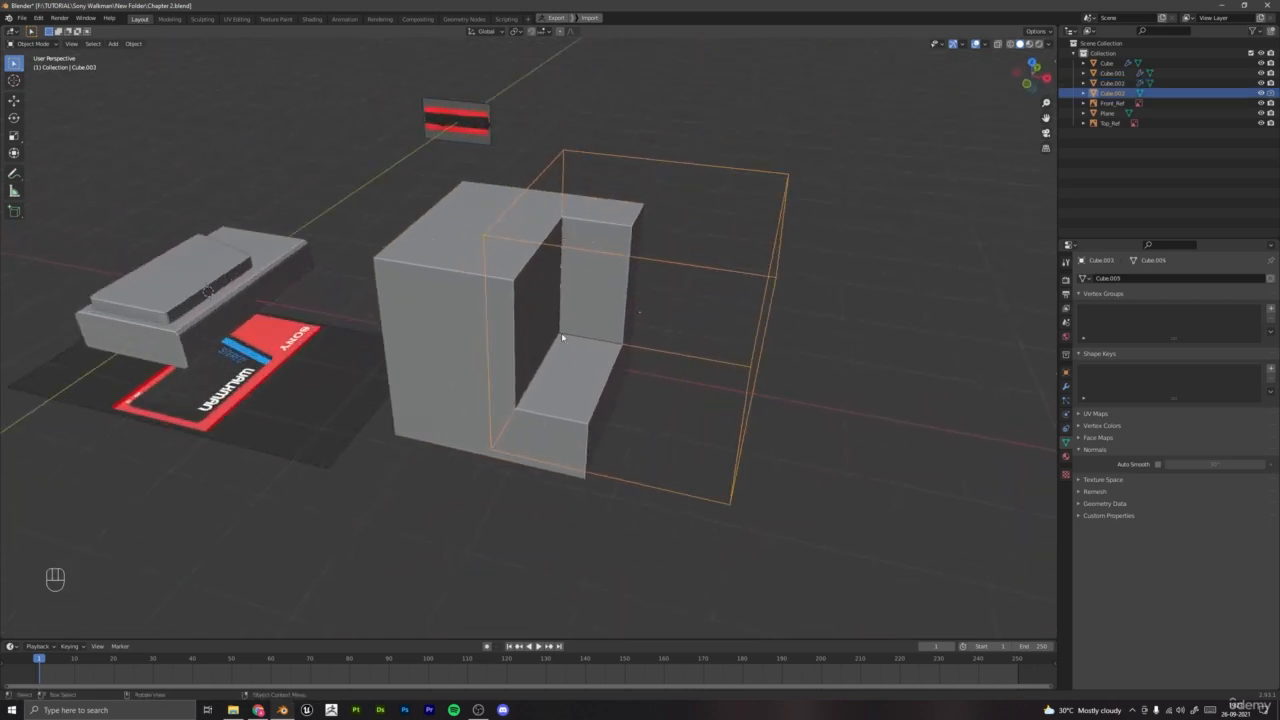
middle_drag(591, 337, 615, 385)
scroll(629, 323, up, 3)
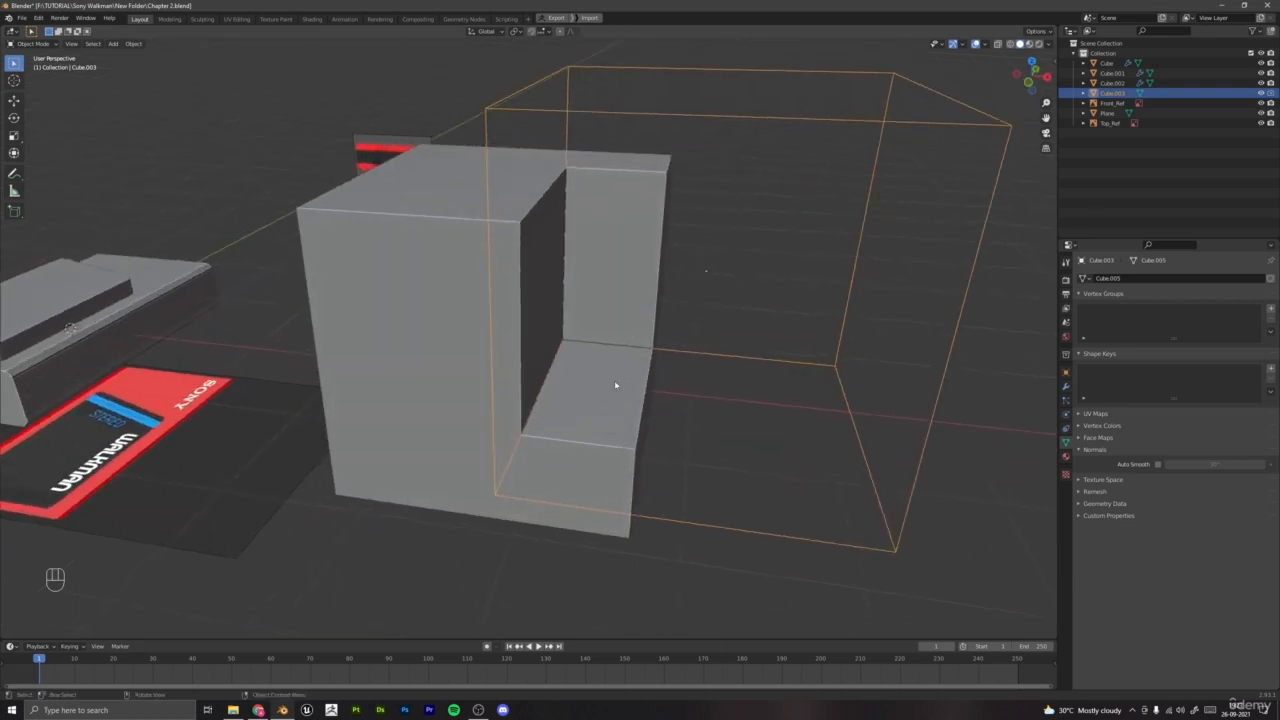
scroll(620, 390, down, 2)
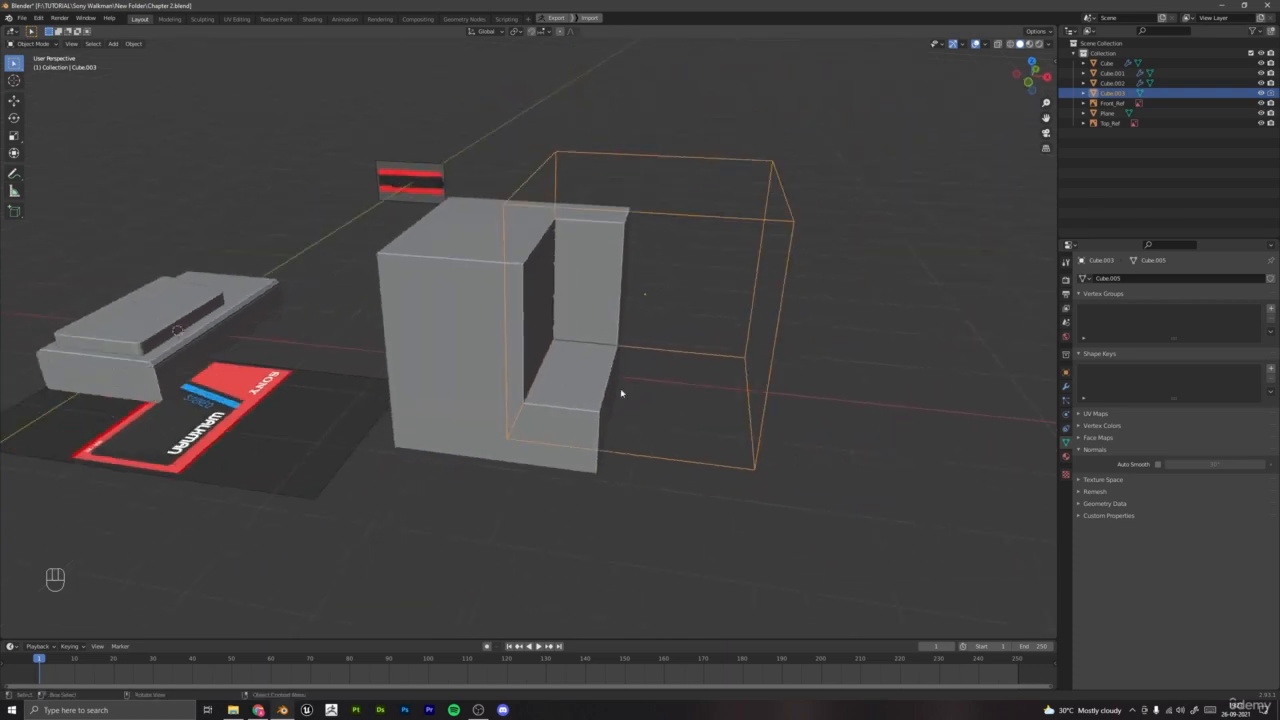
middle_drag(621, 393, 724, 303)
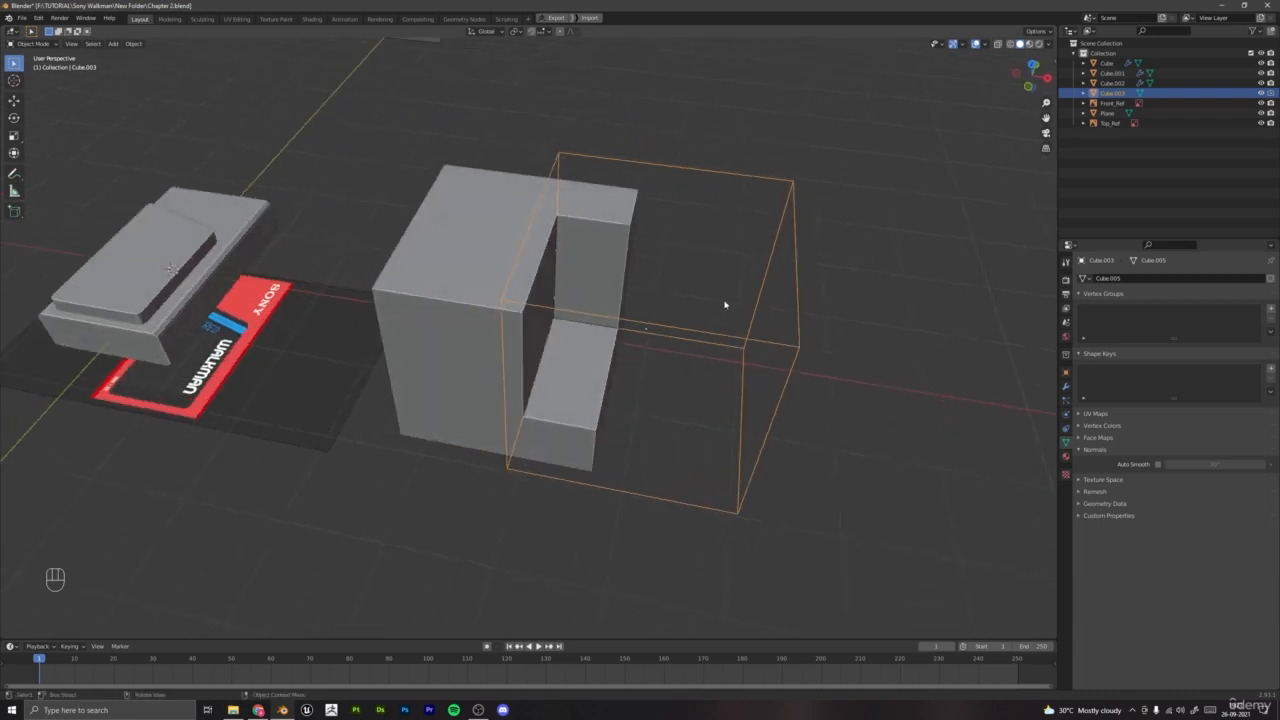
middle_drag(651, 312, 600, 286)
scroll(600, 286, up, 2)
Step: Add a third cube and move it so it overlaps an uncut upper corner of the notched cube
key(shift+a)
mouse_move(540, 207)
click(670, 221)
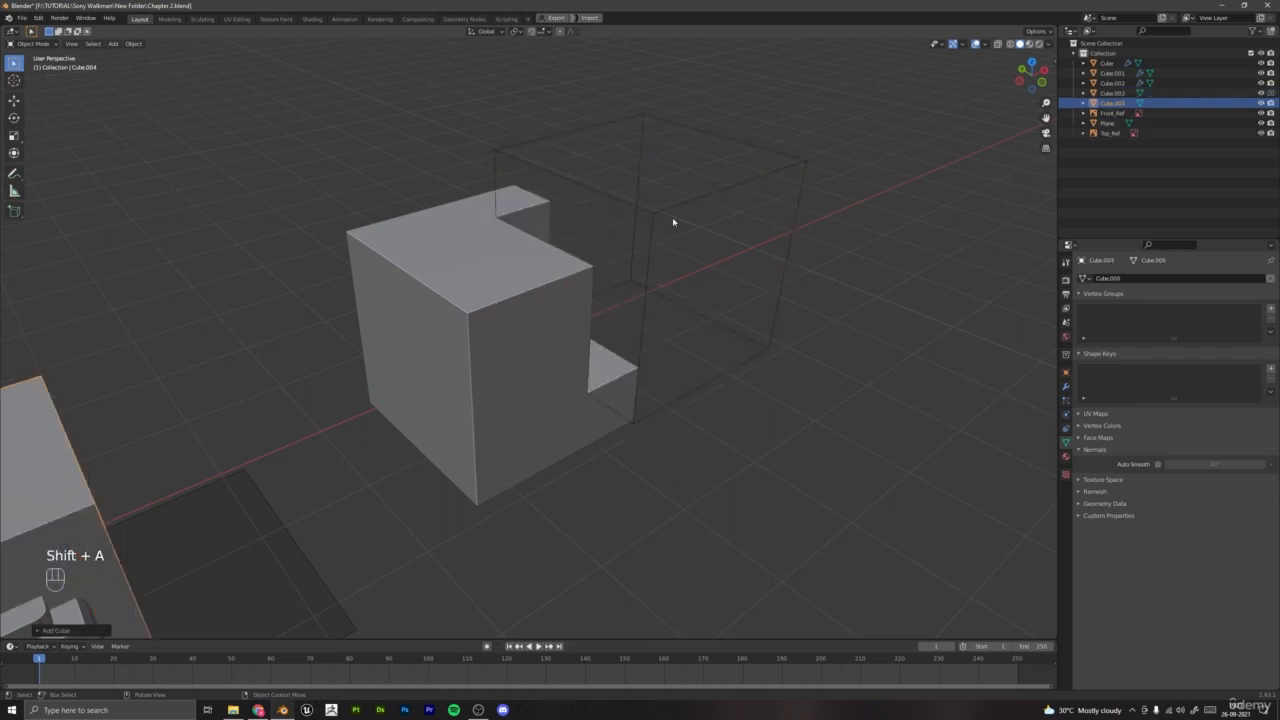
key(g)
click(423, 424)
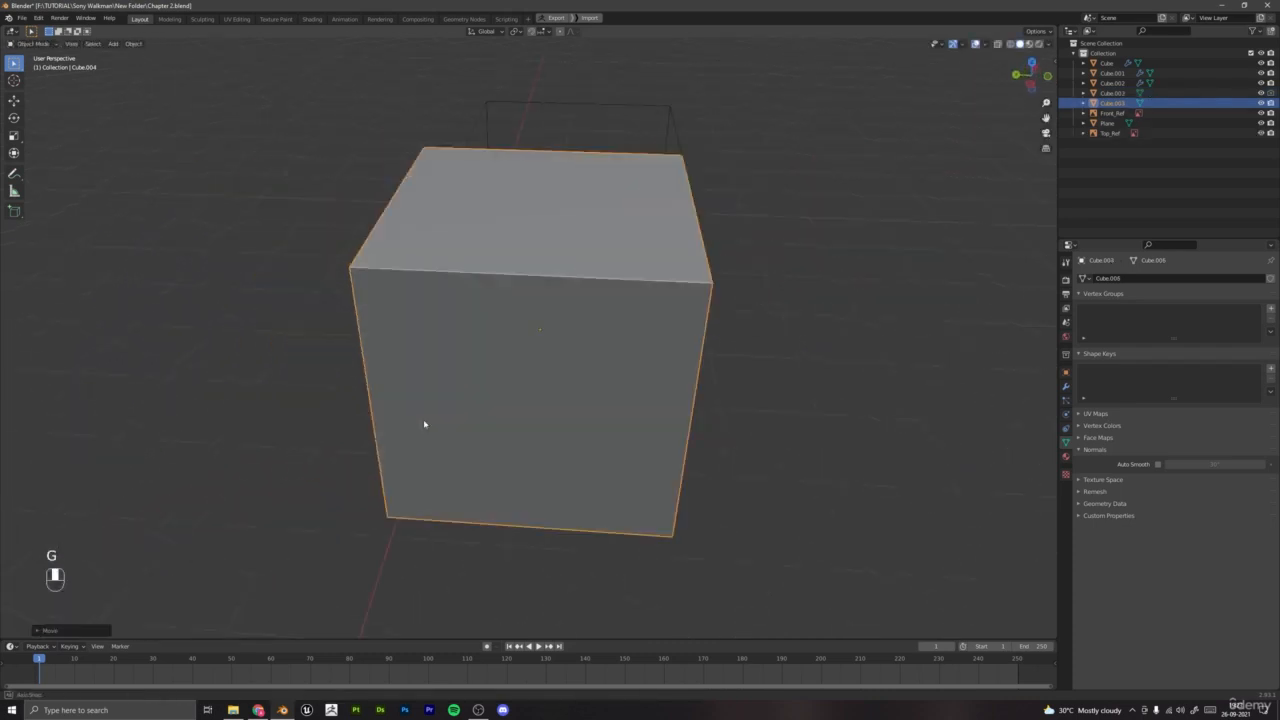
Step: Merge the third cube into the notched cube with a Bool Tool Union and check the joined outline
middle_drag(423, 424, 563, 408)
shift+click(641, 303)
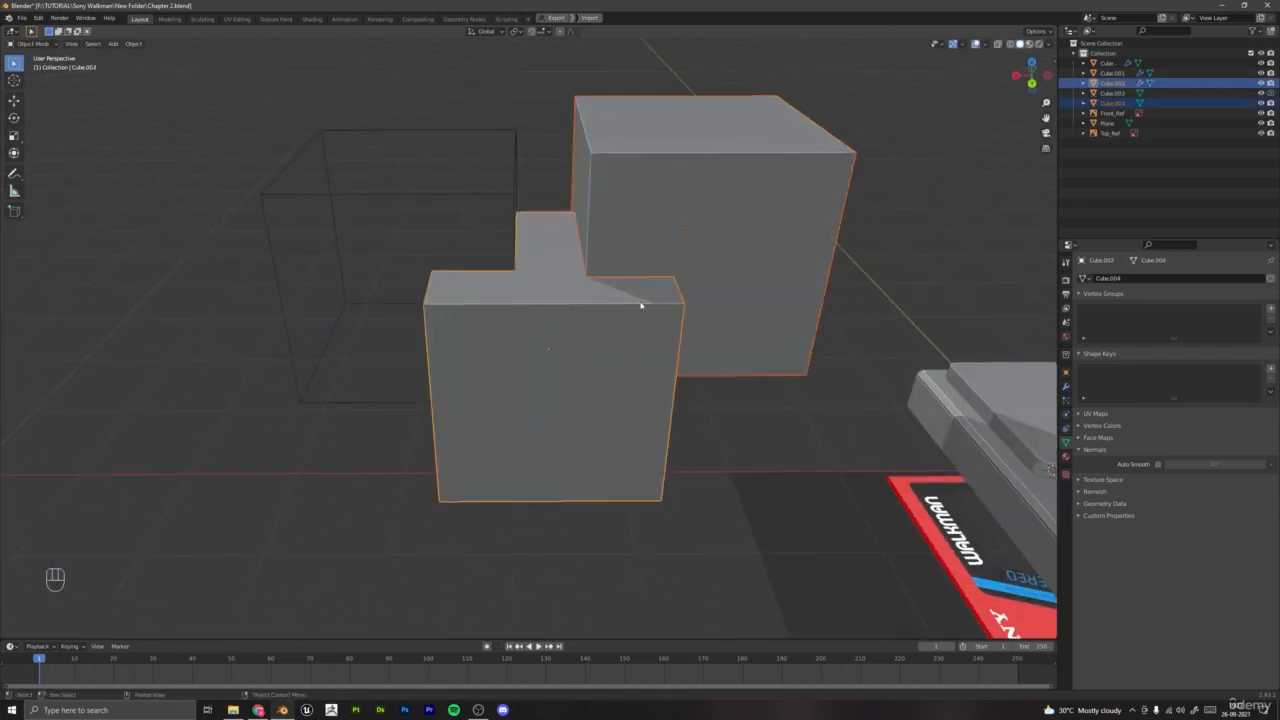
key(ctrl+KP_Add)
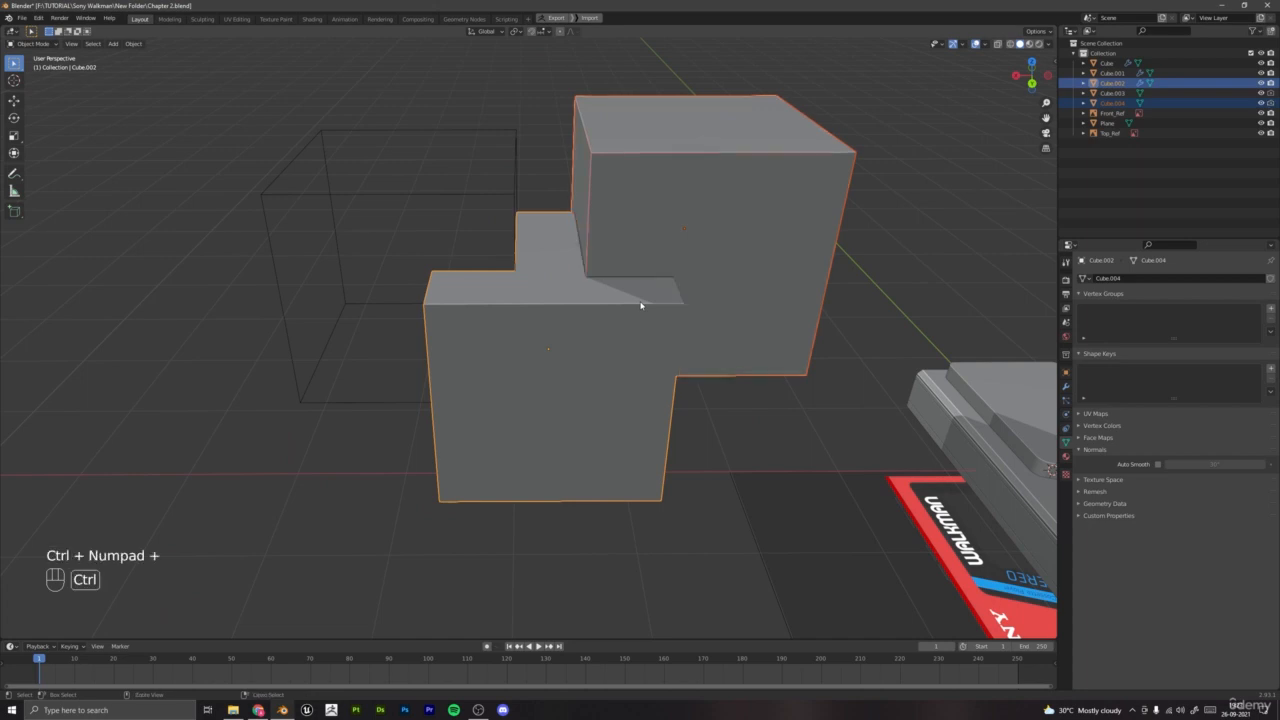
key(a)
key(a)
key(a)
middle_drag(660, 357, 603, 334)
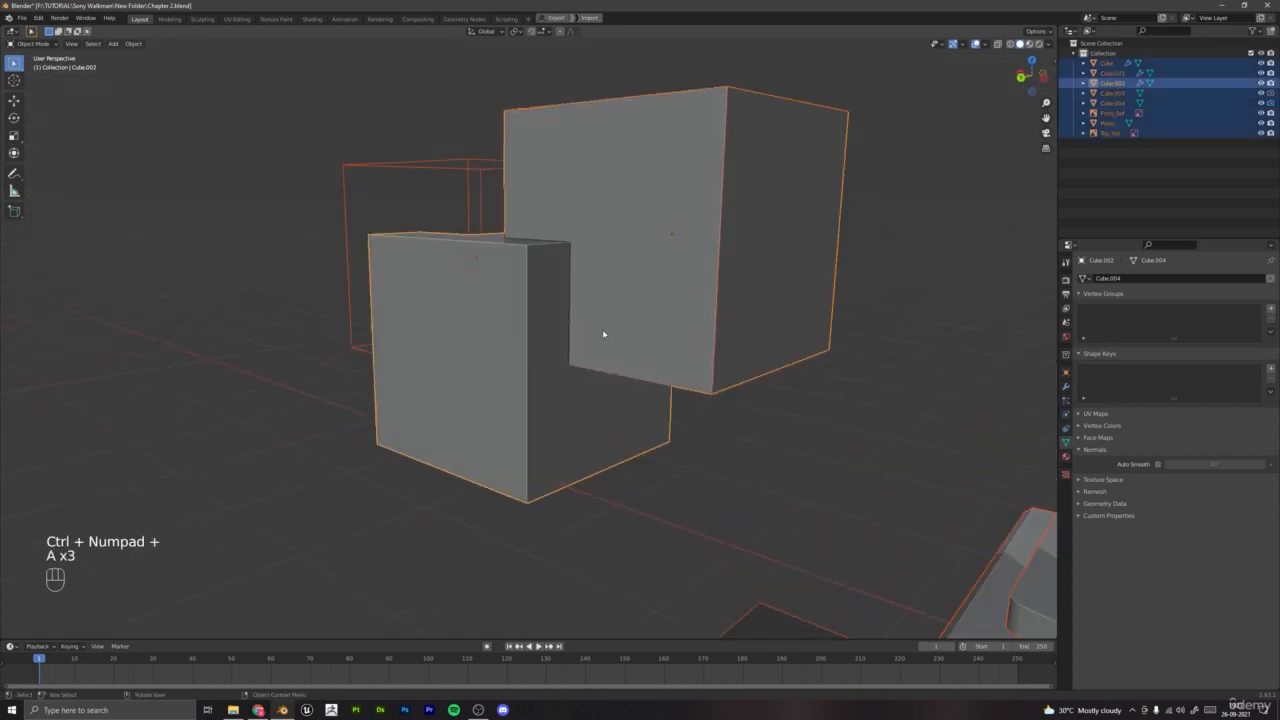
key(g)
click(626, 265)
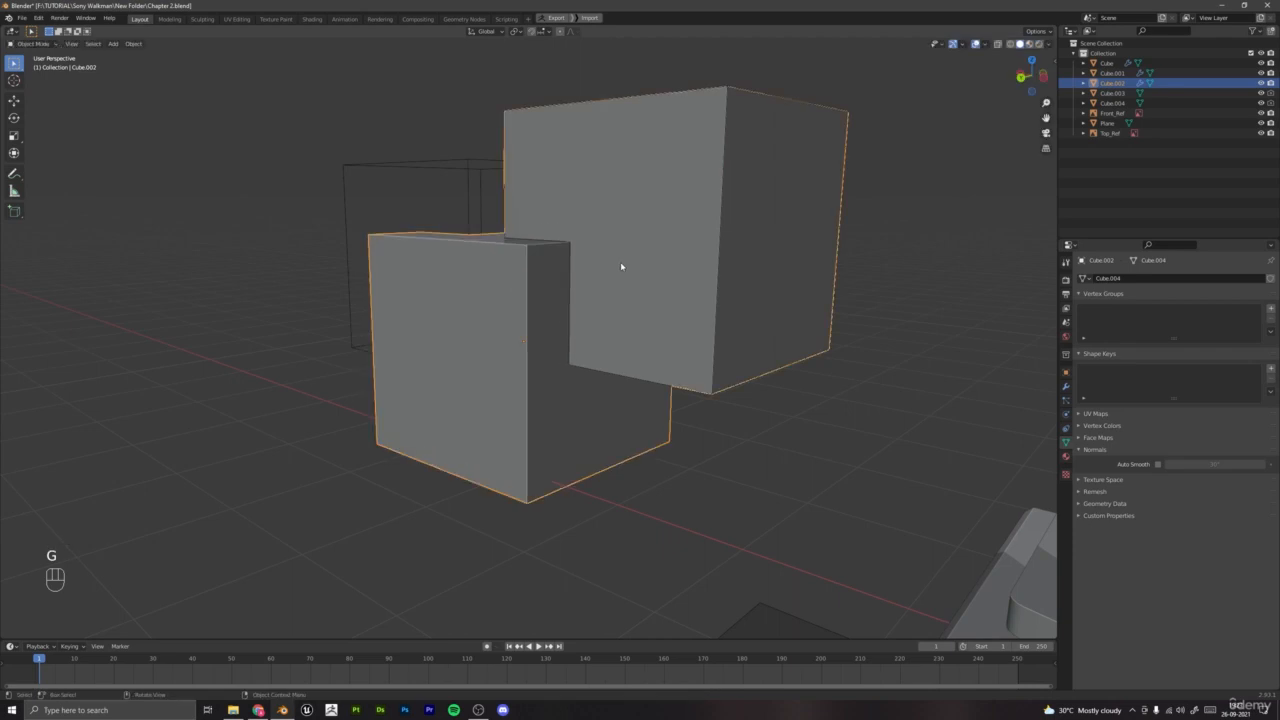
key(a)
key(a)
middle_drag(623, 266, 583, 297)
click(439, 267)
Step: Add a fourth cube and move it so it overlaps the lower front corner of the merged shape
key(shift+a)
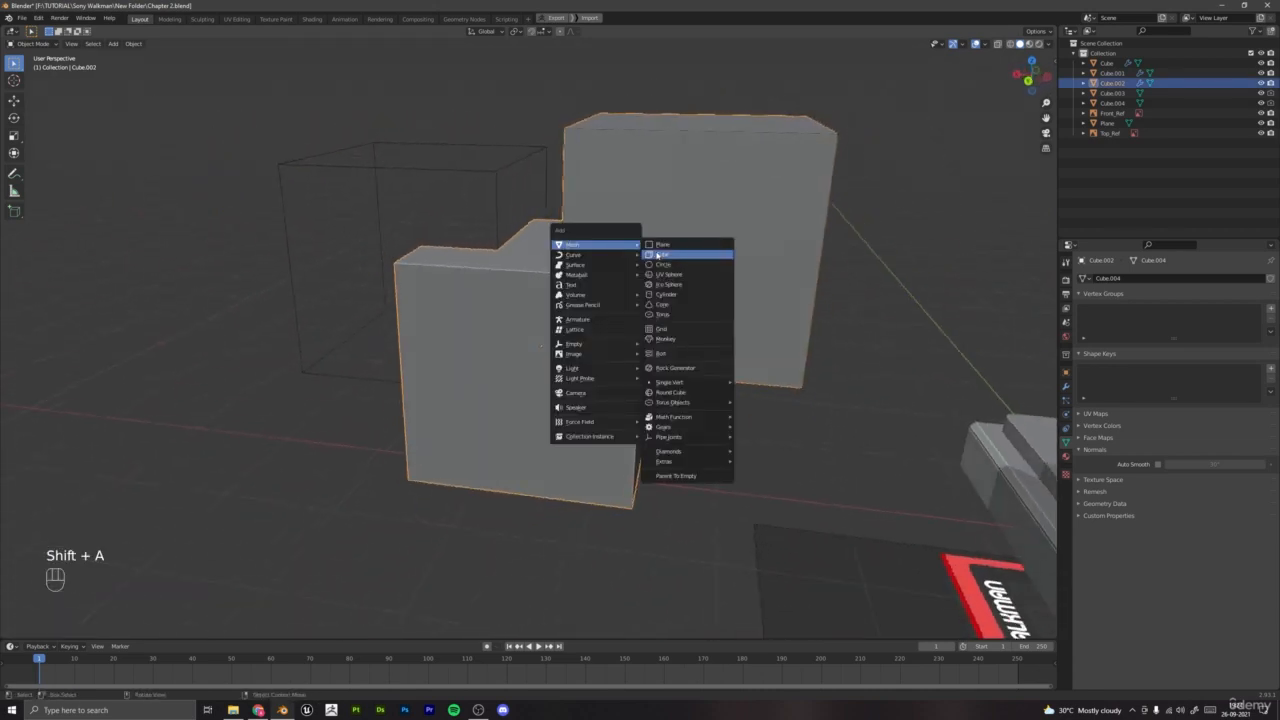
click(661, 260)
scroll(661, 260, down, 4)
key(g)
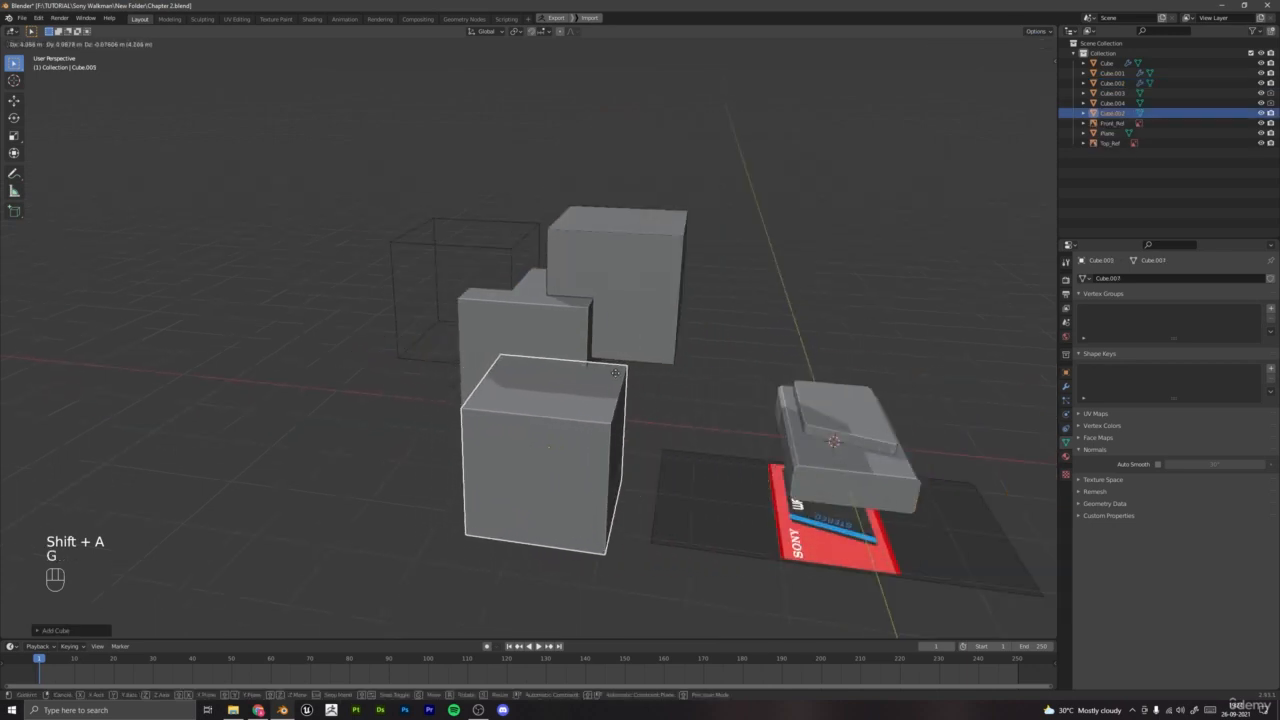
click(615, 373)
middle_drag(615, 373, 517, 380)
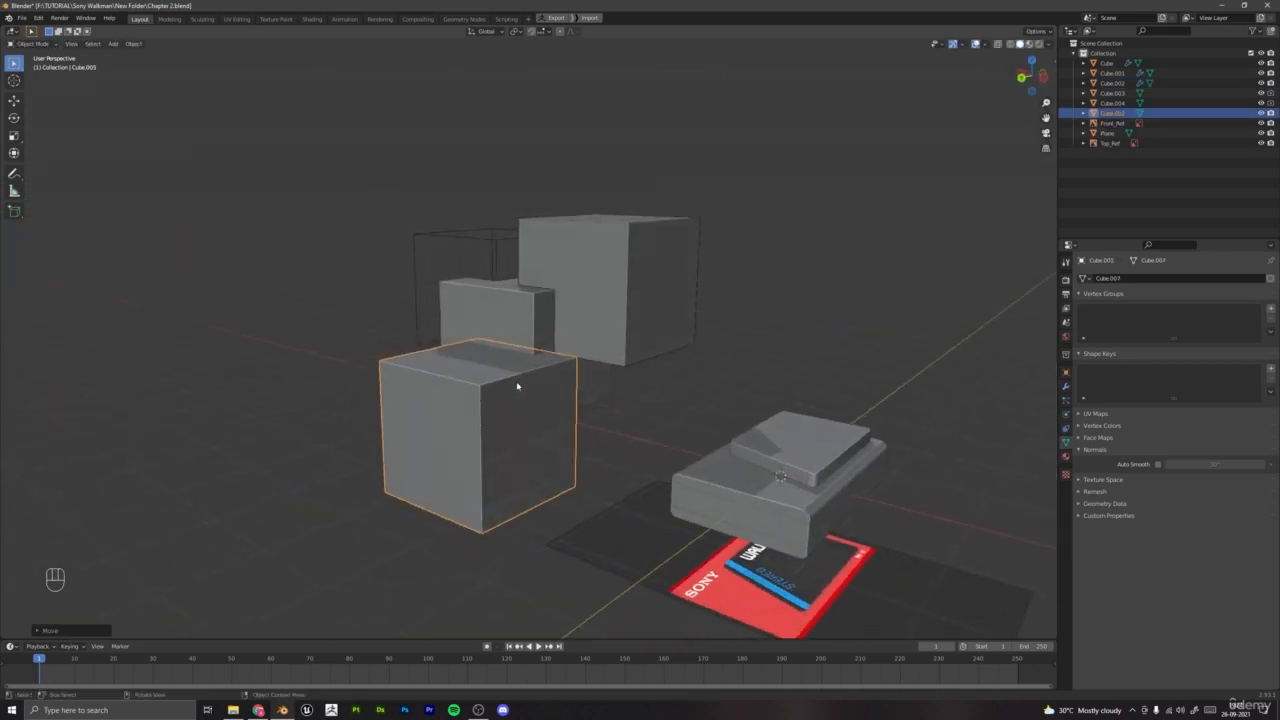
Step: Slice the merged shape with the fourth cube using Bool Tool Slice and check the cut lines with viewport overlays hidden
shift+click(520, 321)
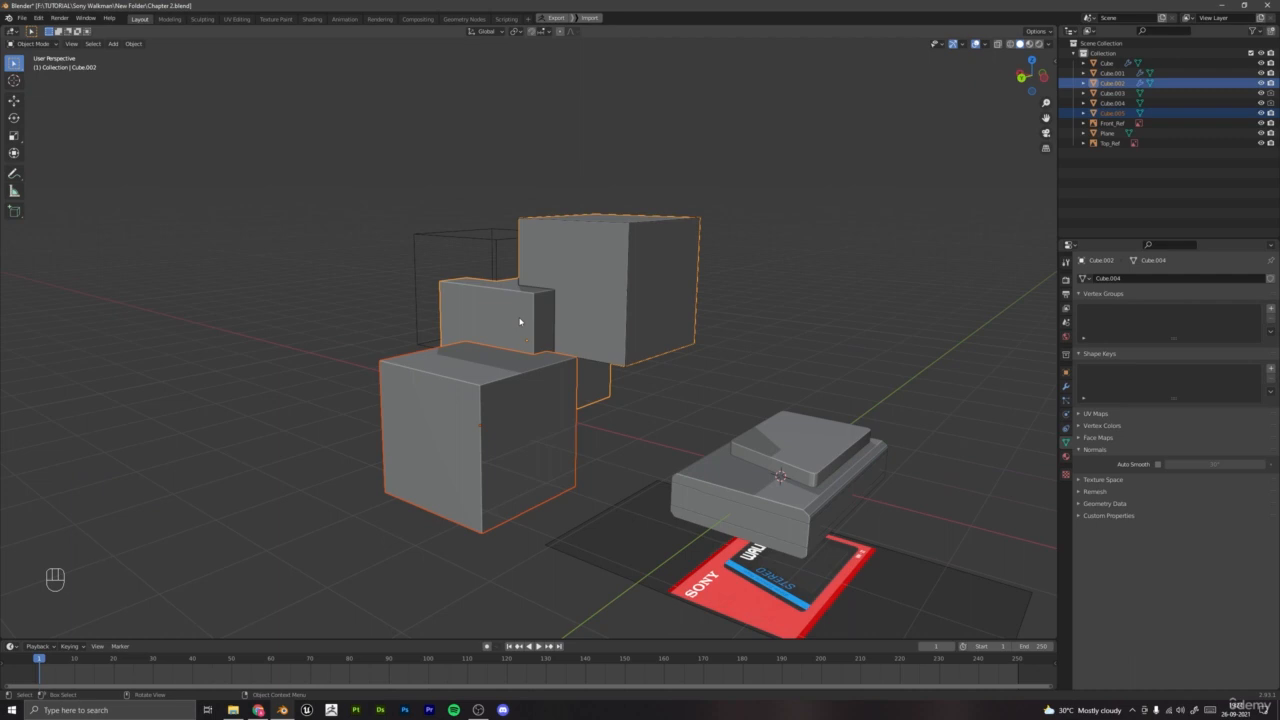
key(ctrl+KP_Divide)
key(a)
key(a)
key(a)
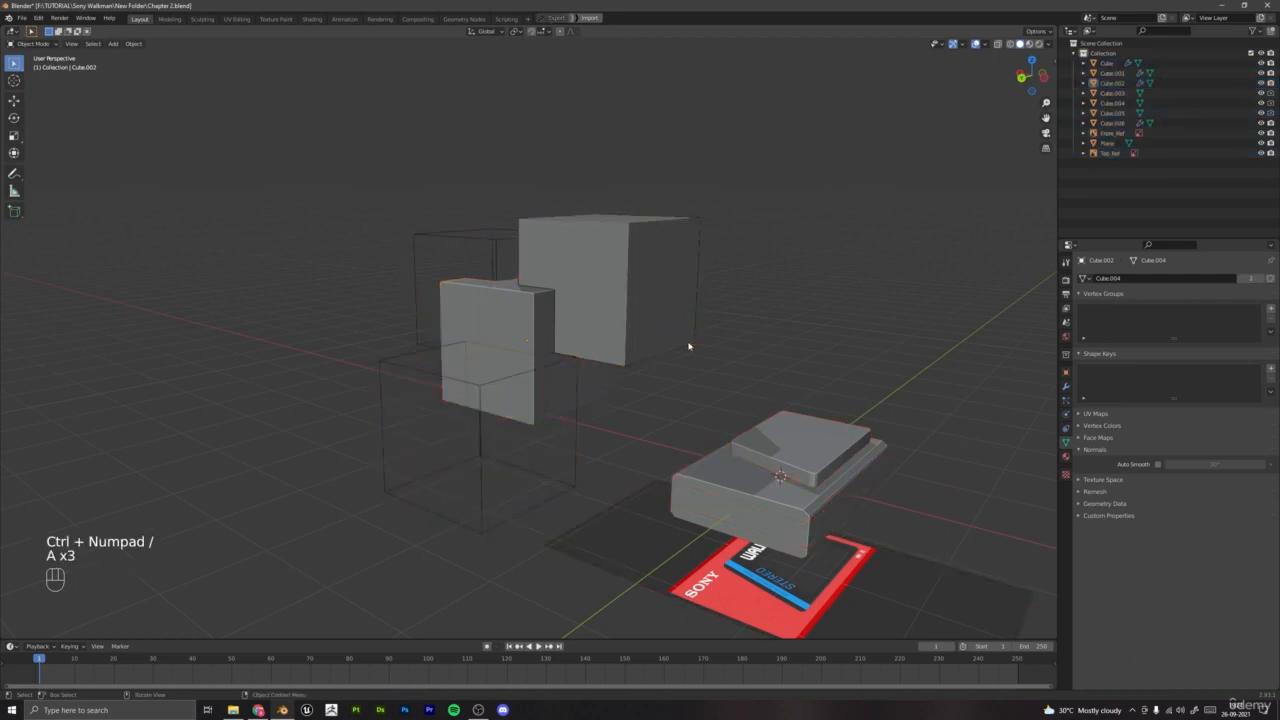
click(975, 46)
scroll(547, 292, up, 5)
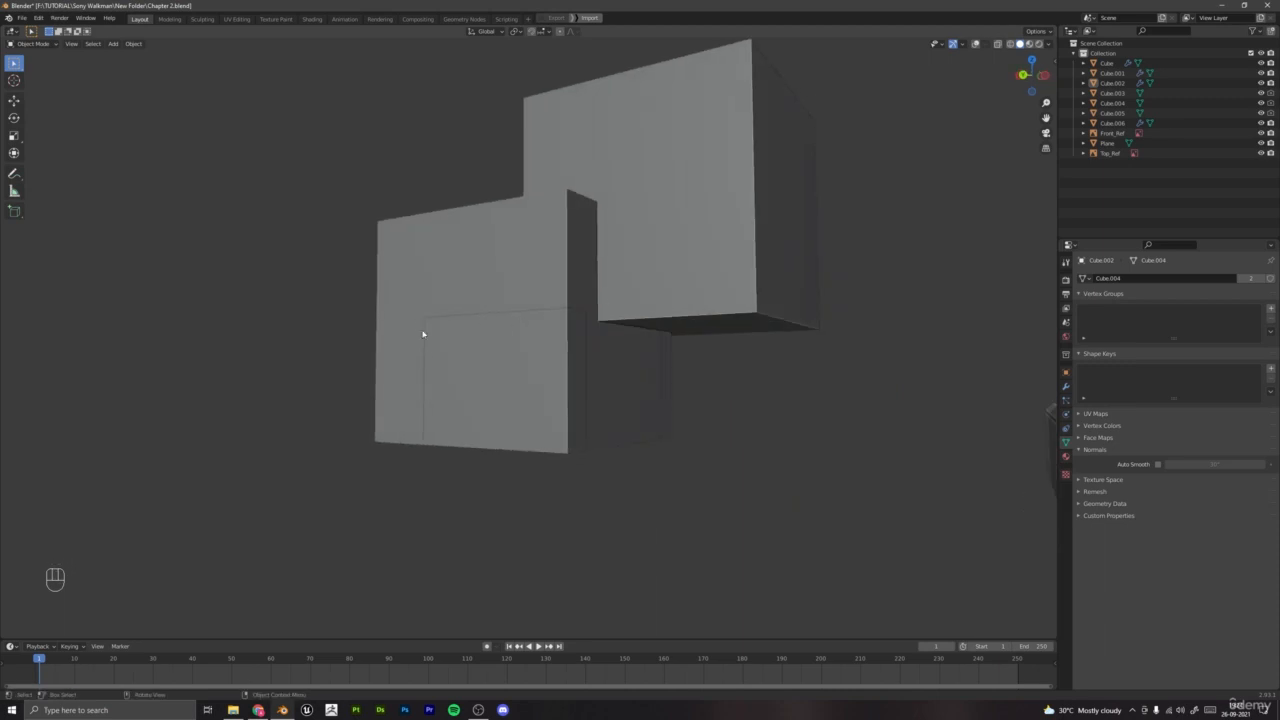
click(975, 45)
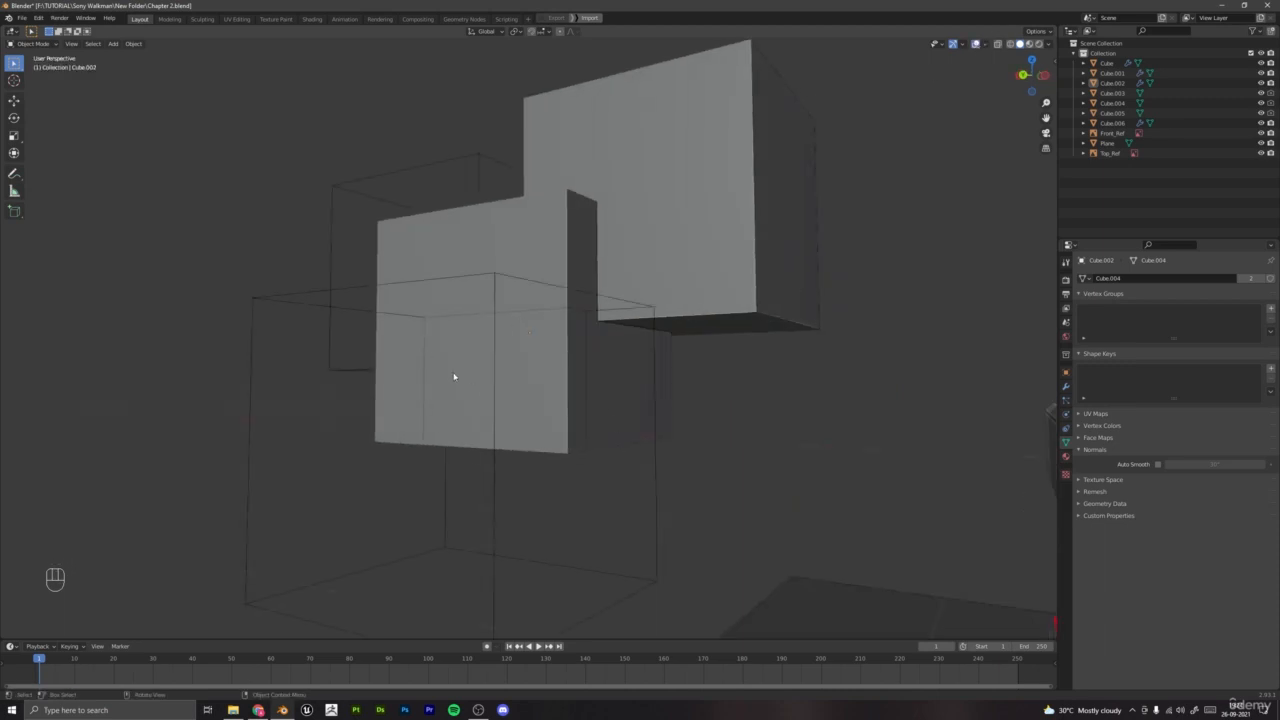
Step: Add a Bevel modifier to the larger piece of the sliced shape
middle_drag(454, 377, 597, 370)
click(593, 368)
click(523, 257)
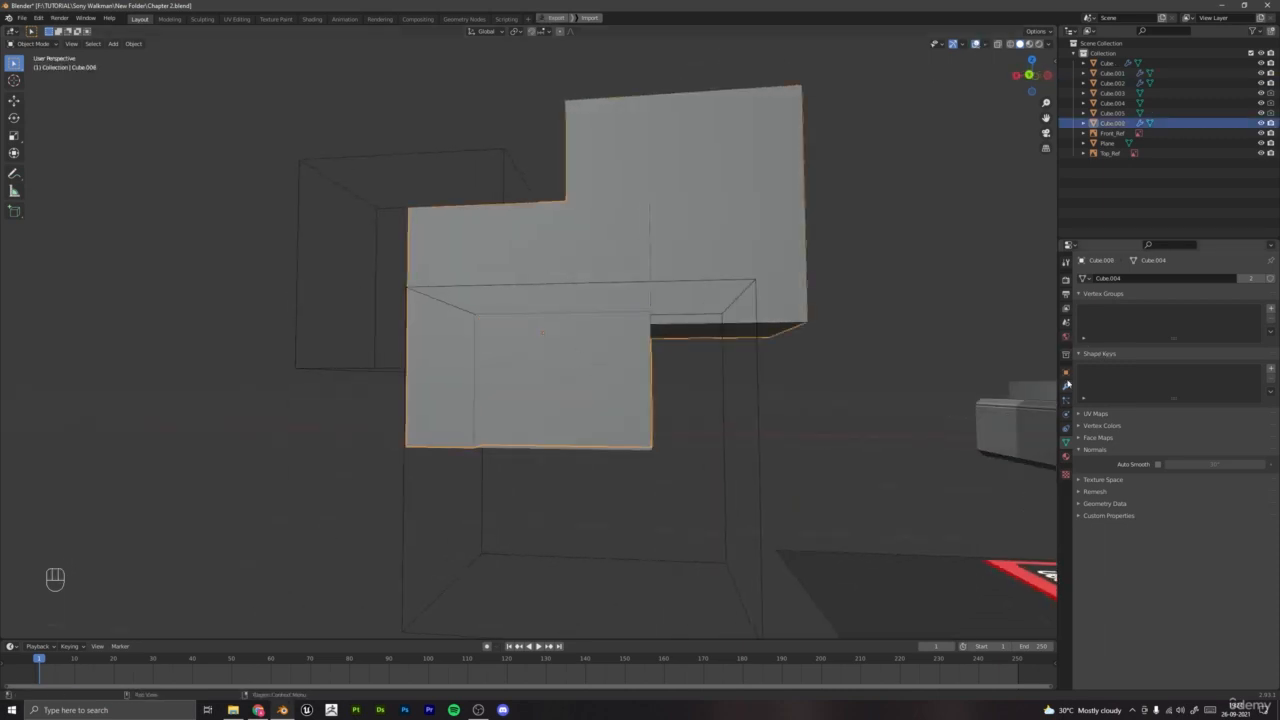
click(1066, 384)
click(1118, 278)
click(1050, 318)
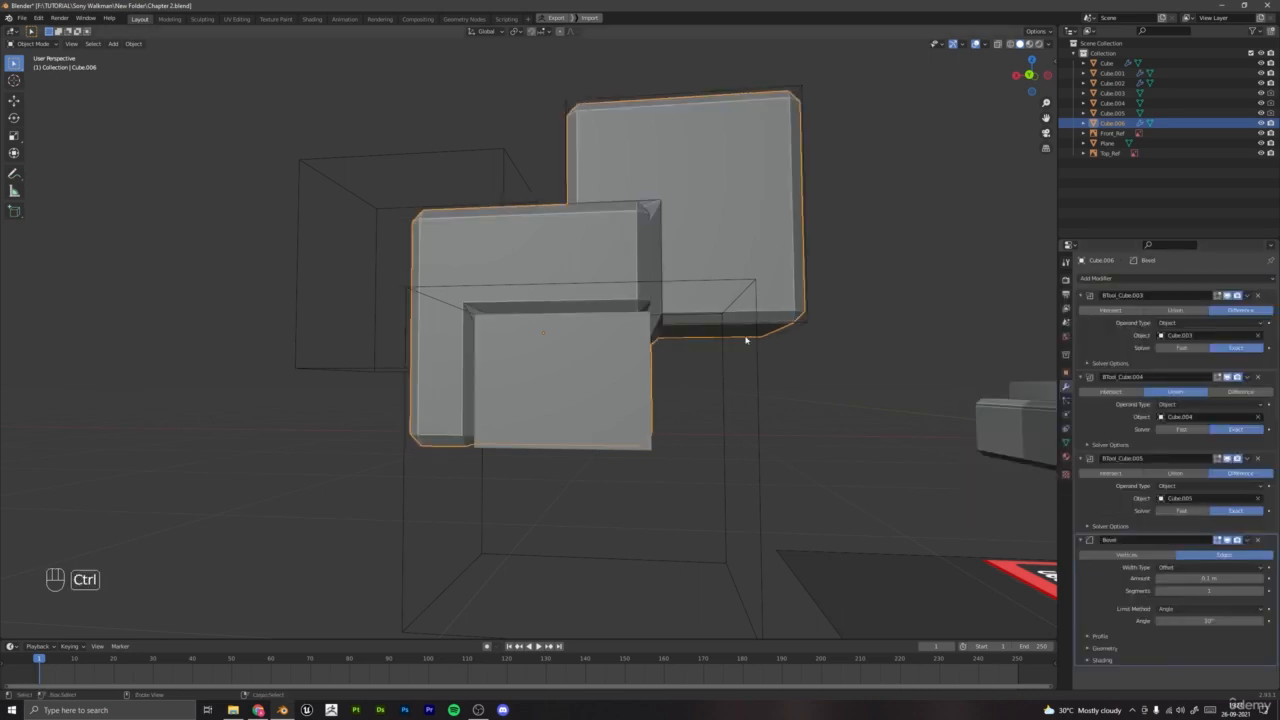
Step: Try to apply the larger piece's transform, and reduce its bevel amount to about 0.01 m
key(ctrl+a)
click(690, 337)
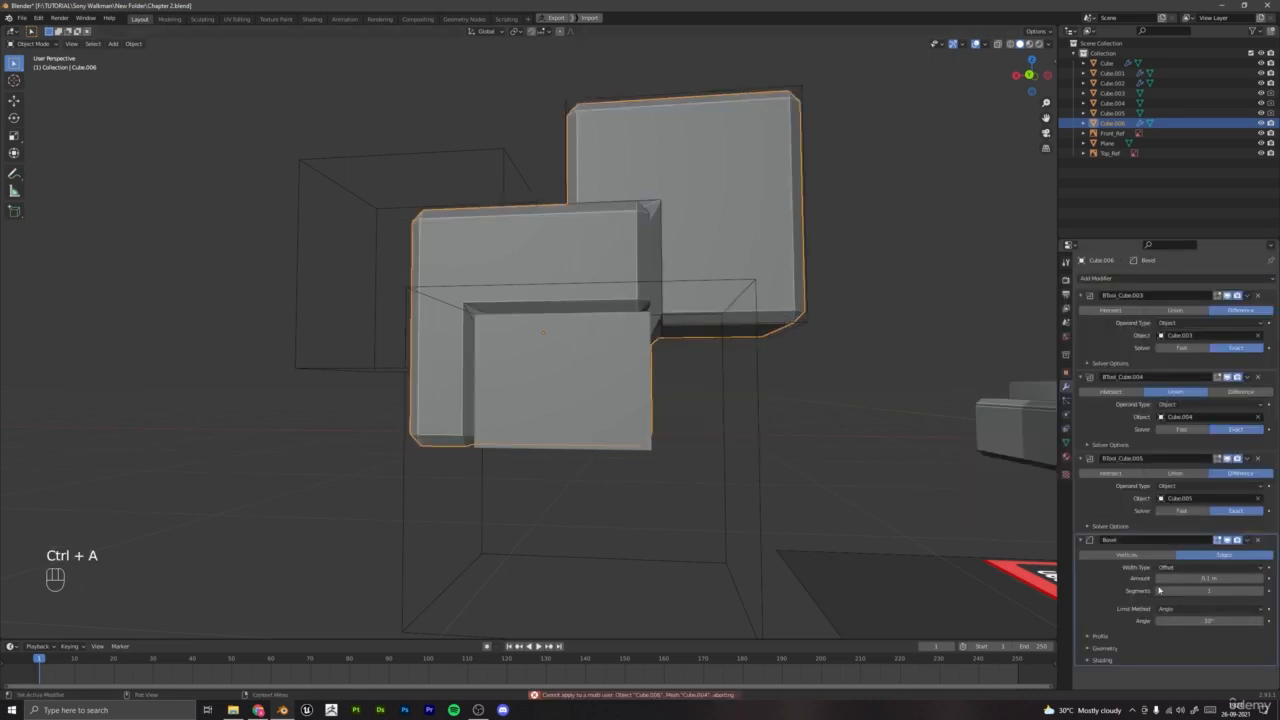
shift+drag(1200, 578, 1150, 578)
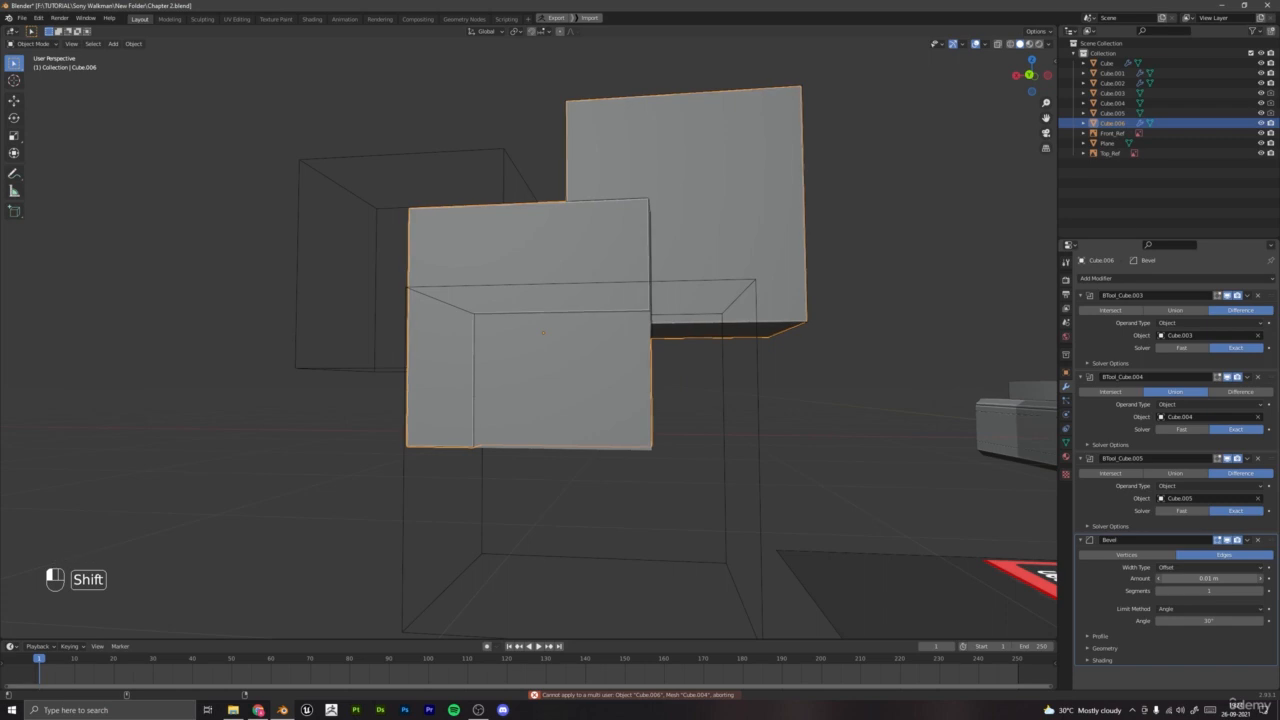
Step: Add a Bevel modifier to the smaller sliced corner piece, set its amount to 0.005 m, and deselect everything
click(651, 400)
click(1130, 279)
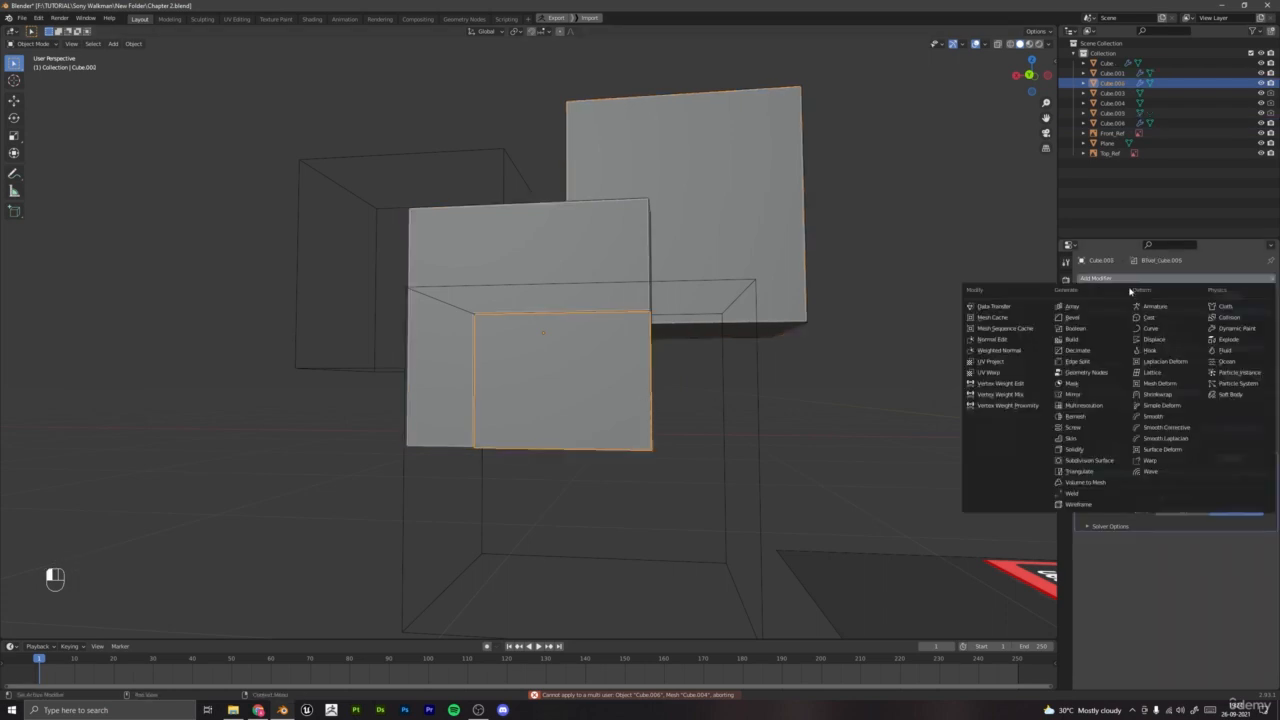
click(1072, 317)
shift+drag(1210, 578, 1180, 578)
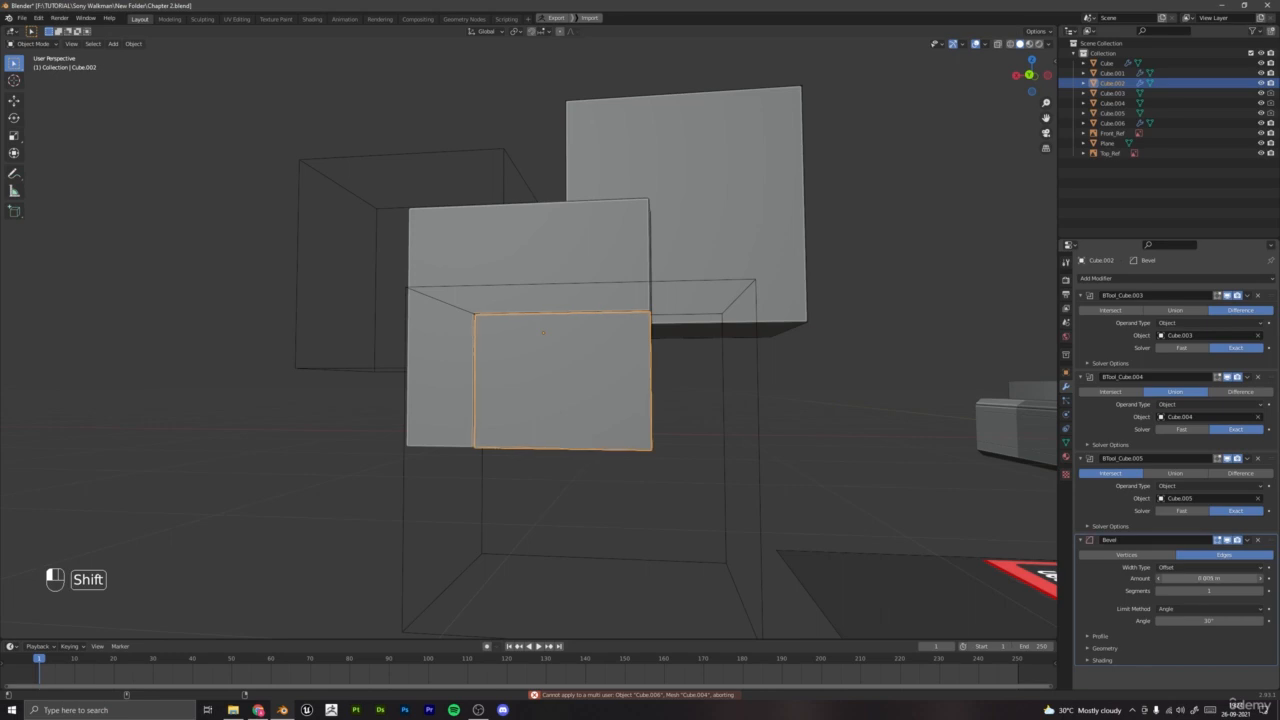
key(a)
key(a)
Step: Examine the beveled seam between the two sliced pieces from several angles with viewport overlays hidden
scroll(603, 397, down, 5)
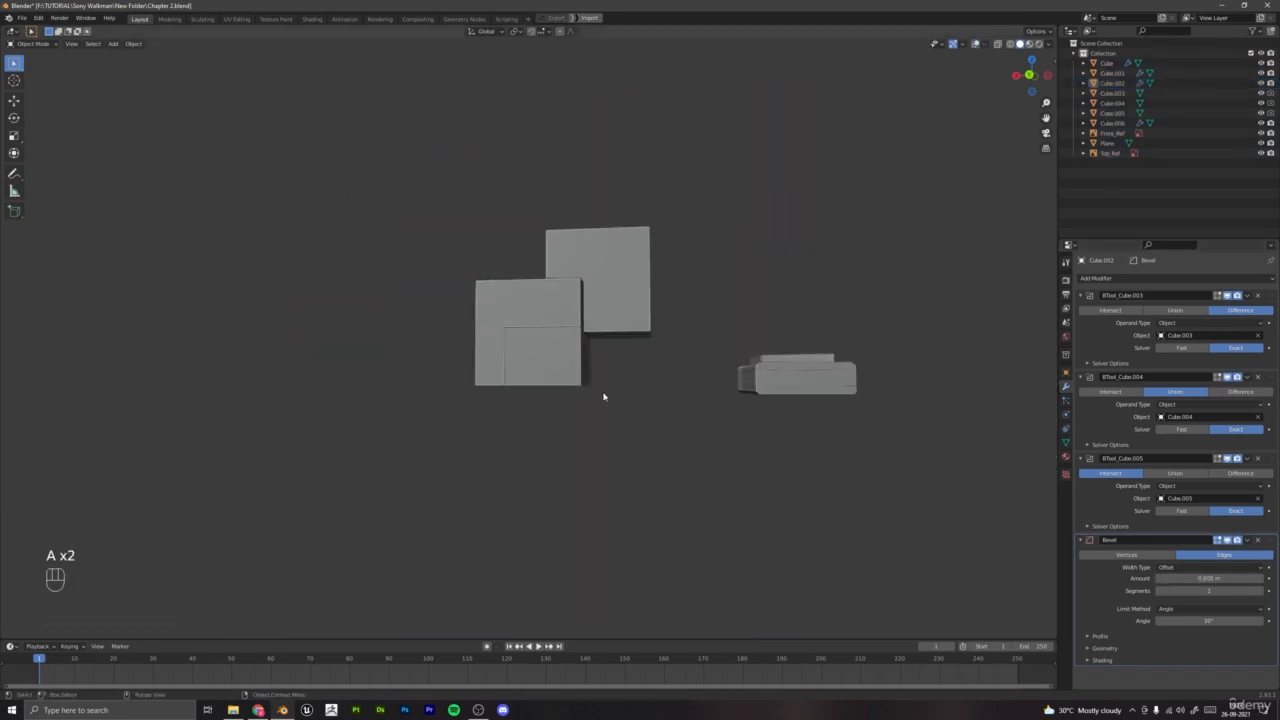
middle_drag(603, 397, 557, 400)
scroll(466, 380, up, 4)
middle_drag(466, 380, 457, 318)
middle_drag(605, 462, 572, 430)
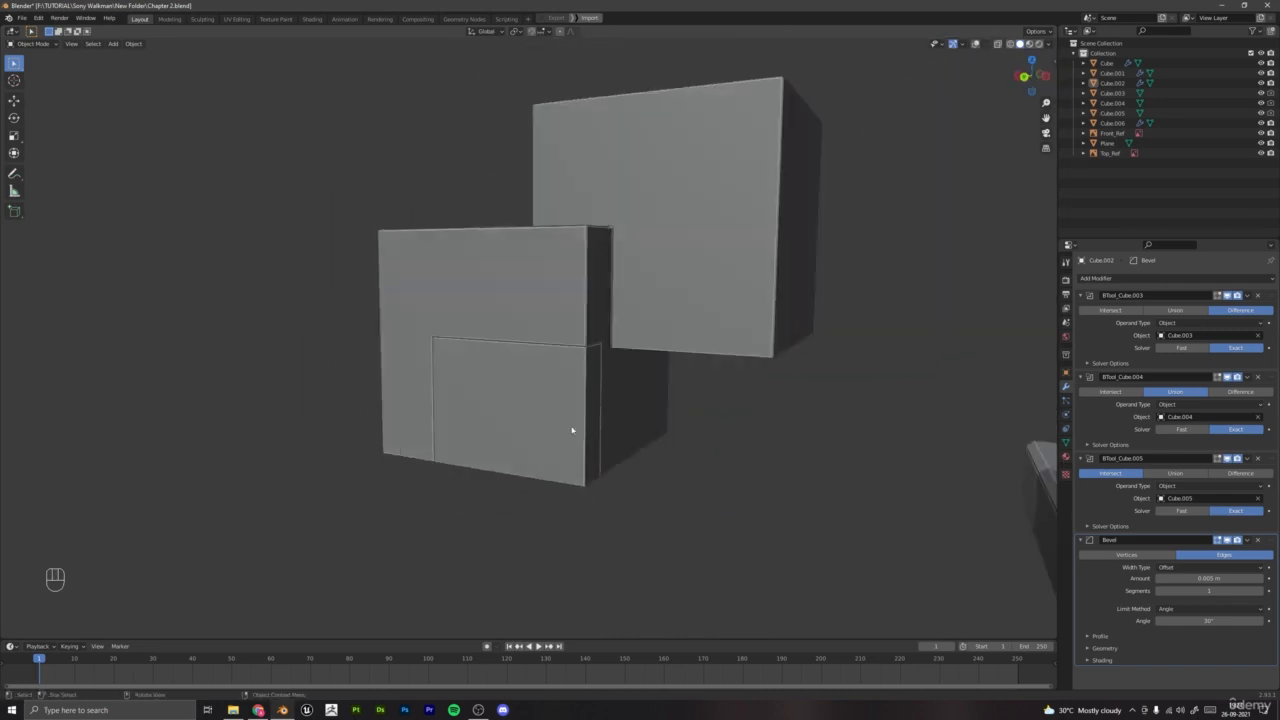
scroll(590, 456, up, 2)
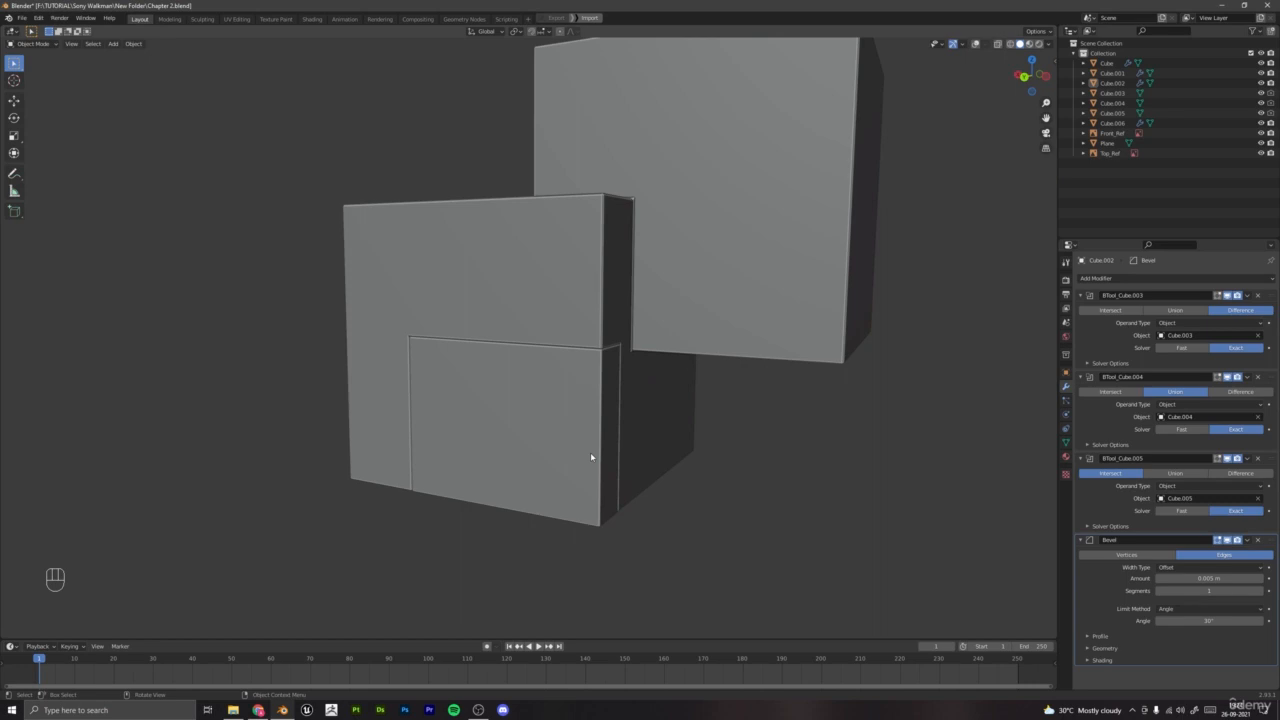
middle_drag(590, 457, 475, 300)
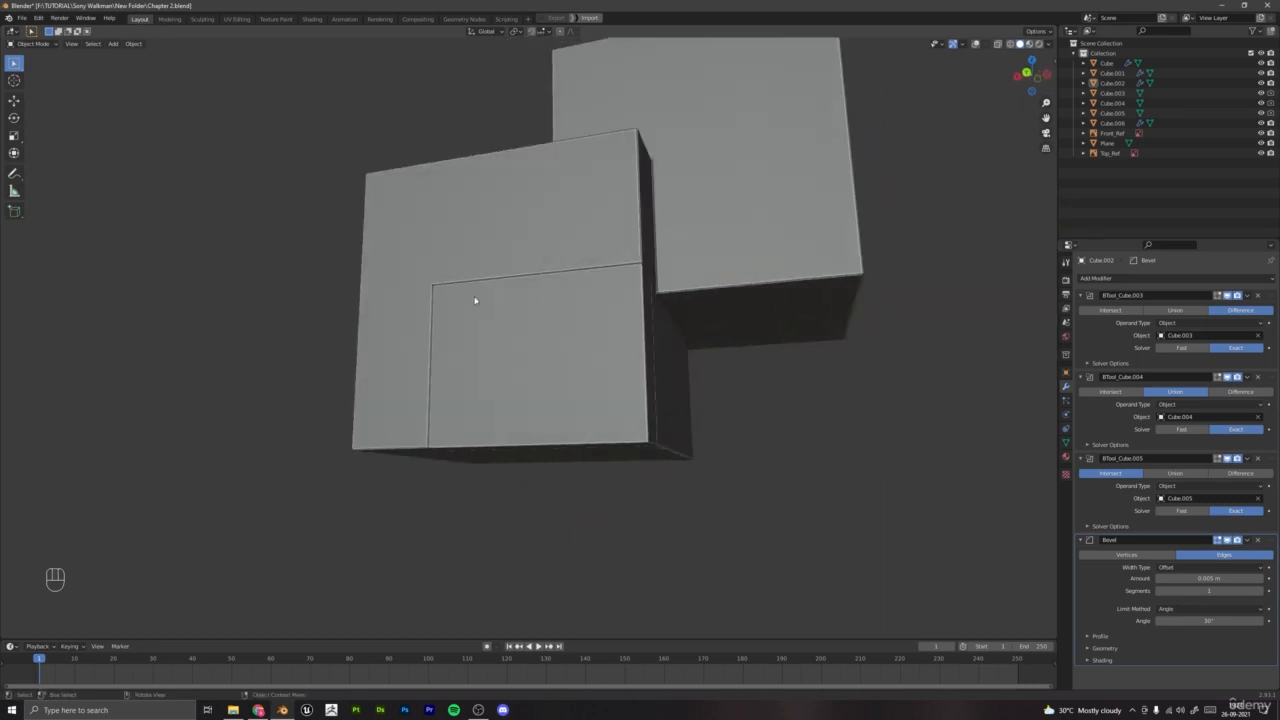
middle_drag(431, 237, 440, 357)
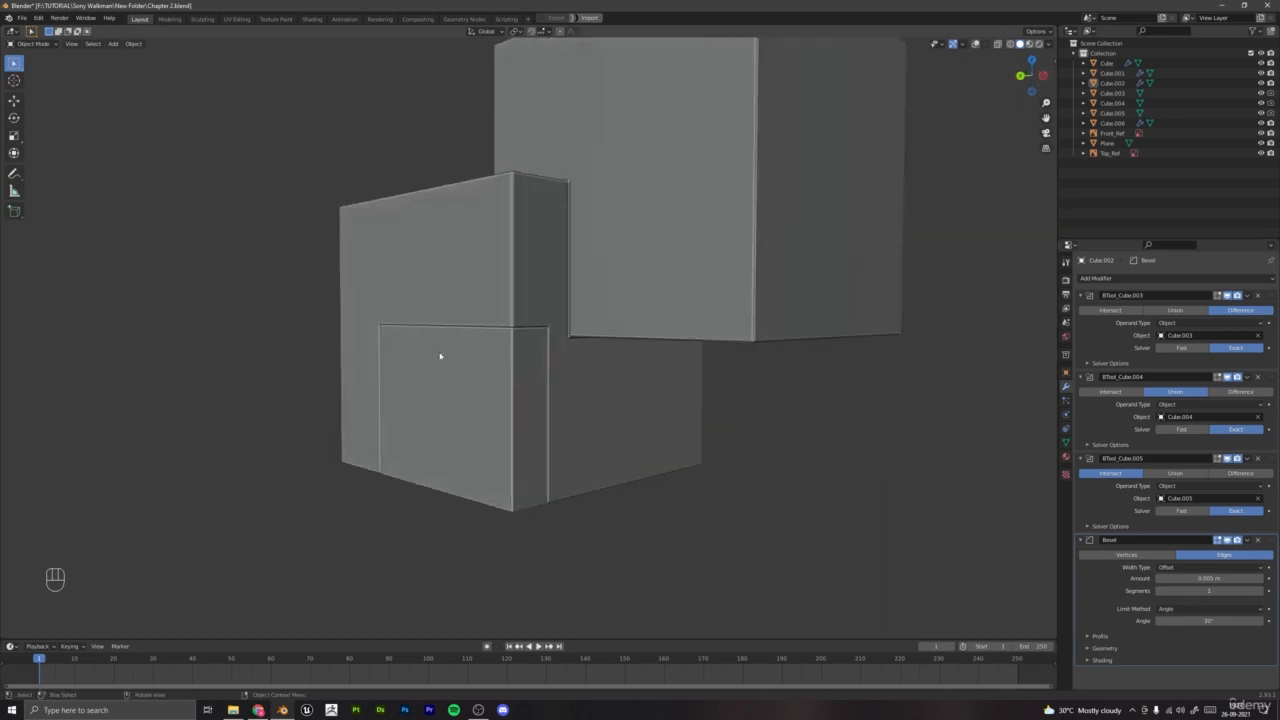
scroll(500, 386, down, 4)
middle_drag(518, 395, 505, 374)
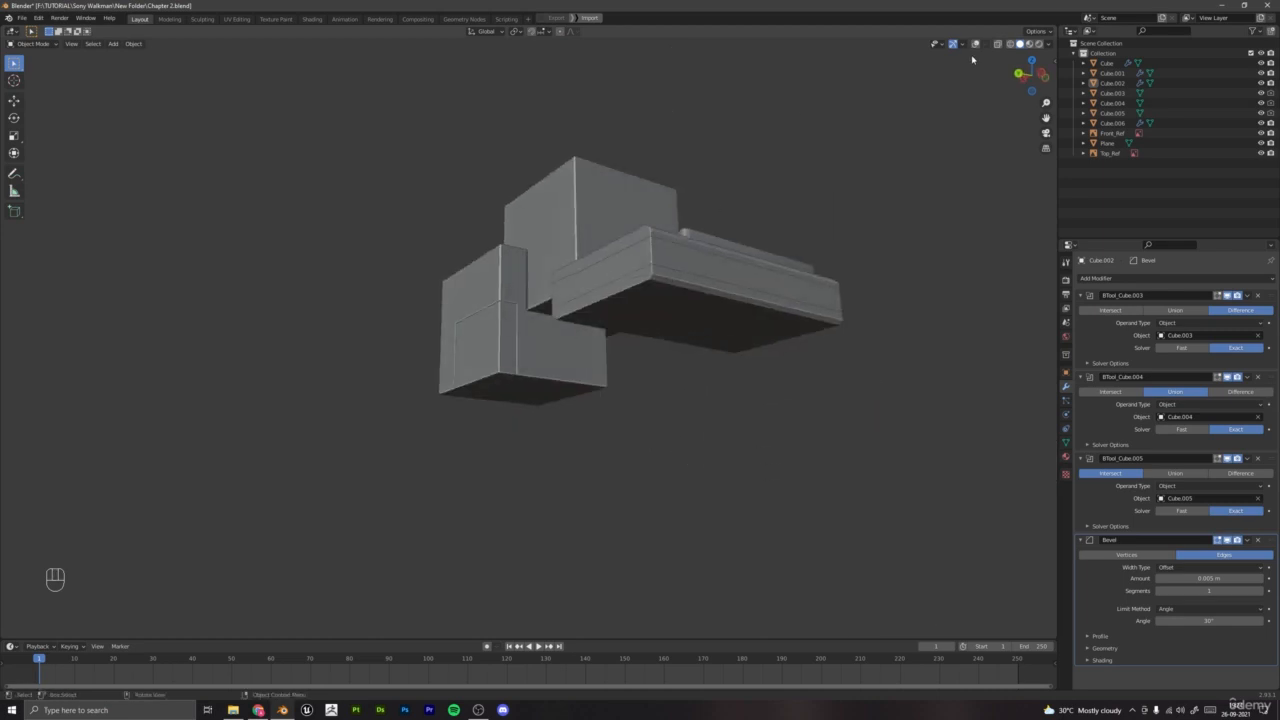
Step: Turn the viewport overlays back on and inspect the beveled edges where the merged cubes meet up close
click(976, 44)
scroll(580, 280, up, 8)
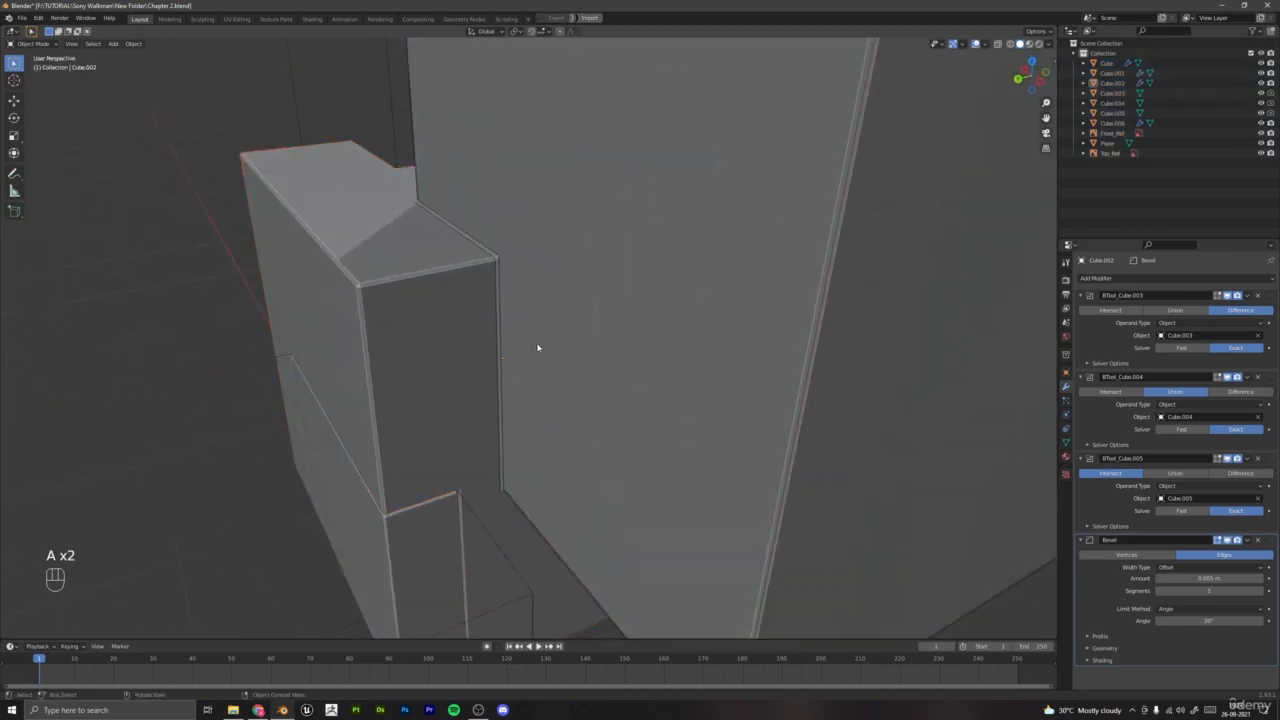
middle_drag(537, 347, 667, 349)
scroll(681, 384, down, 5)
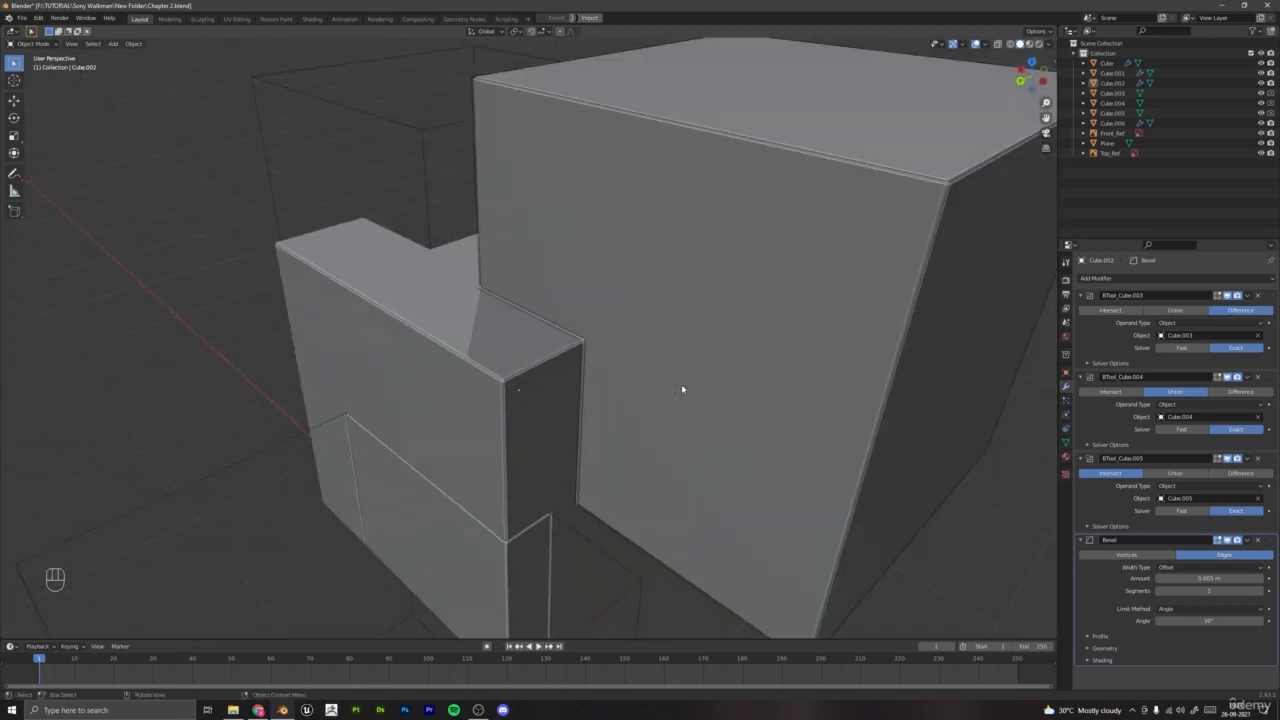
middle_drag(668, 436, 610, 428)
scroll(634, 374, up, 4)
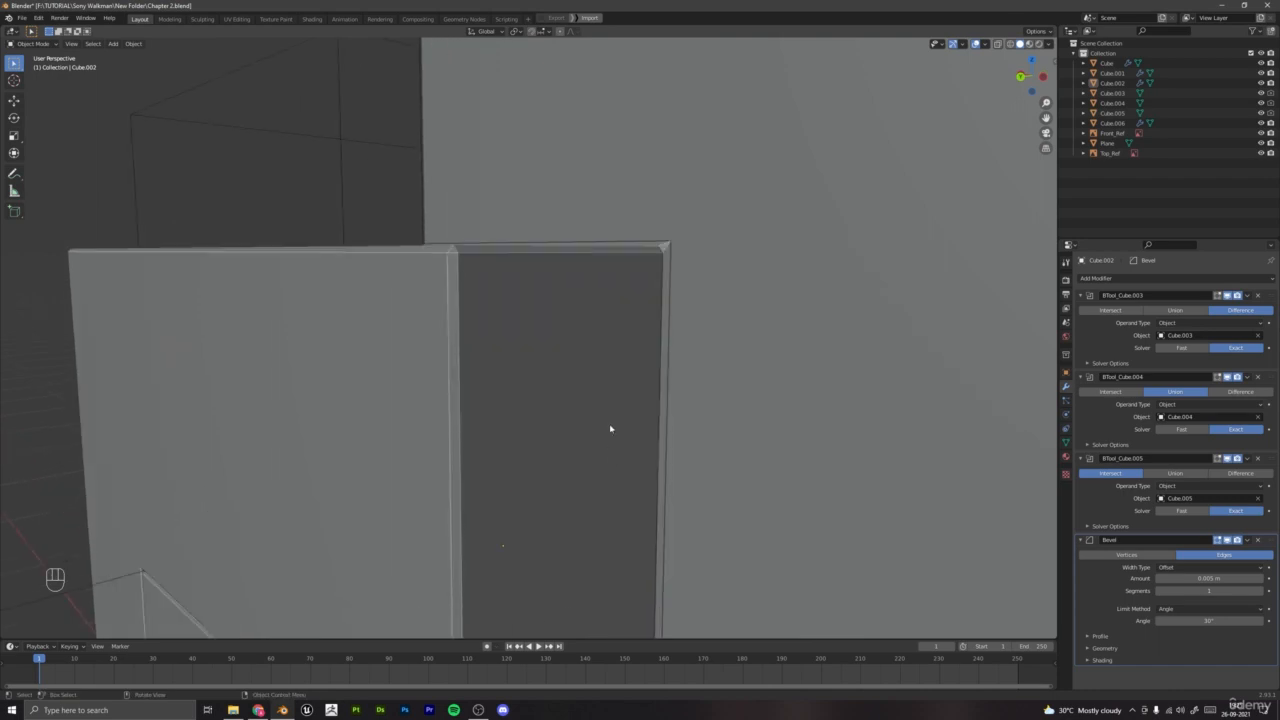
Step: Enable Harden Normals in the smaller sliced piece's Bevel modifier and turn on Auto Smooth for its mesh
click(1101, 661)
click(1162, 676)
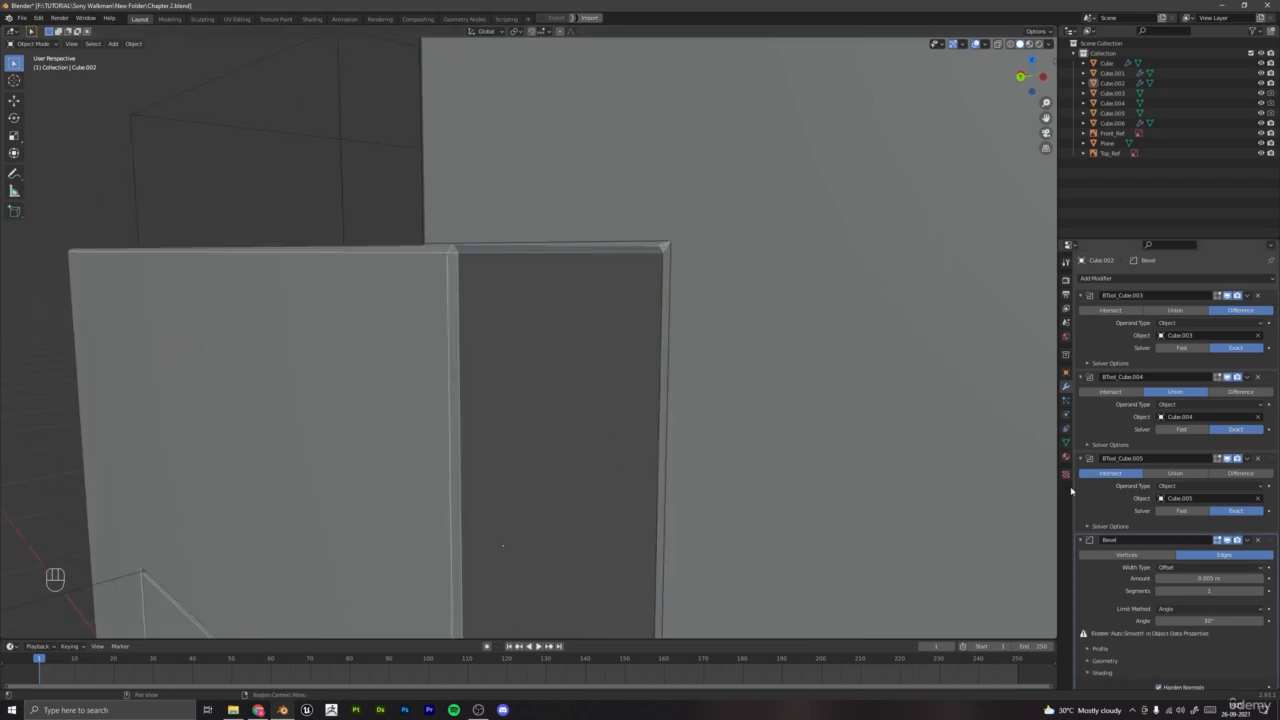
click(1066, 442)
click(1158, 465)
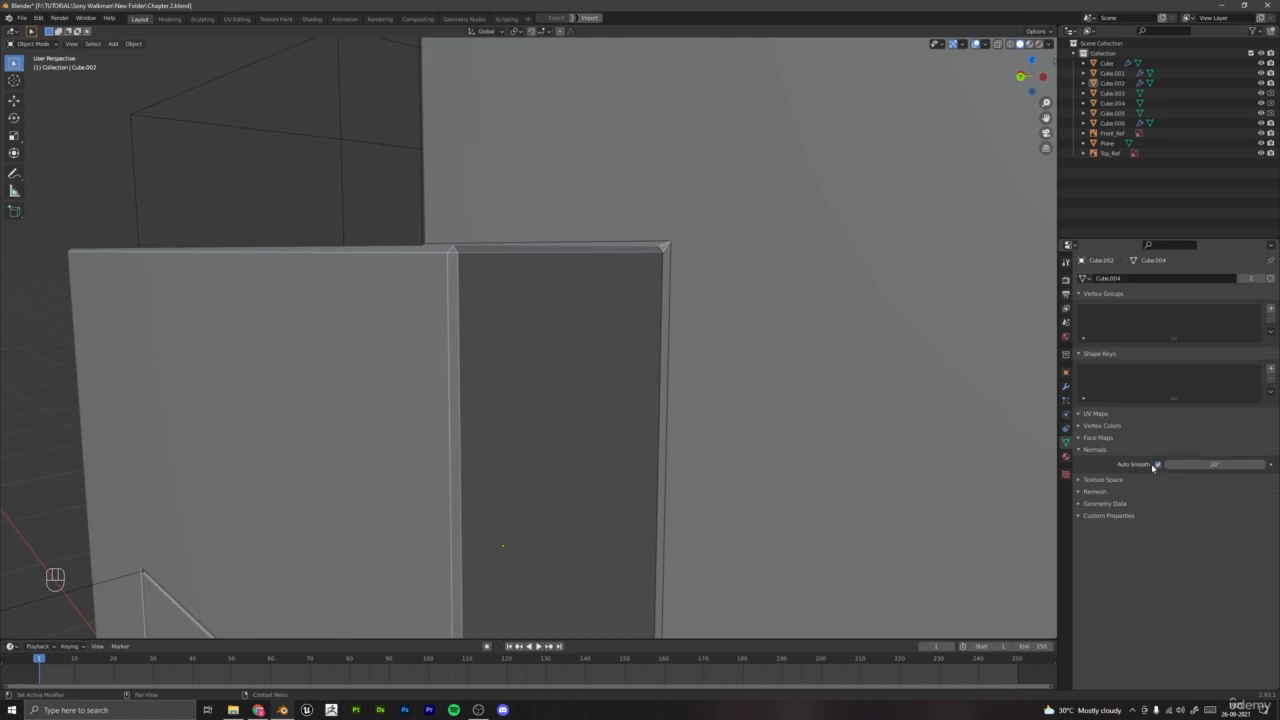
Step: Enable Harden Normals in the larger sliced piece's Bevel modifier, and deselect everything
click(520, 414)
scroll(520, 414, down, 4)
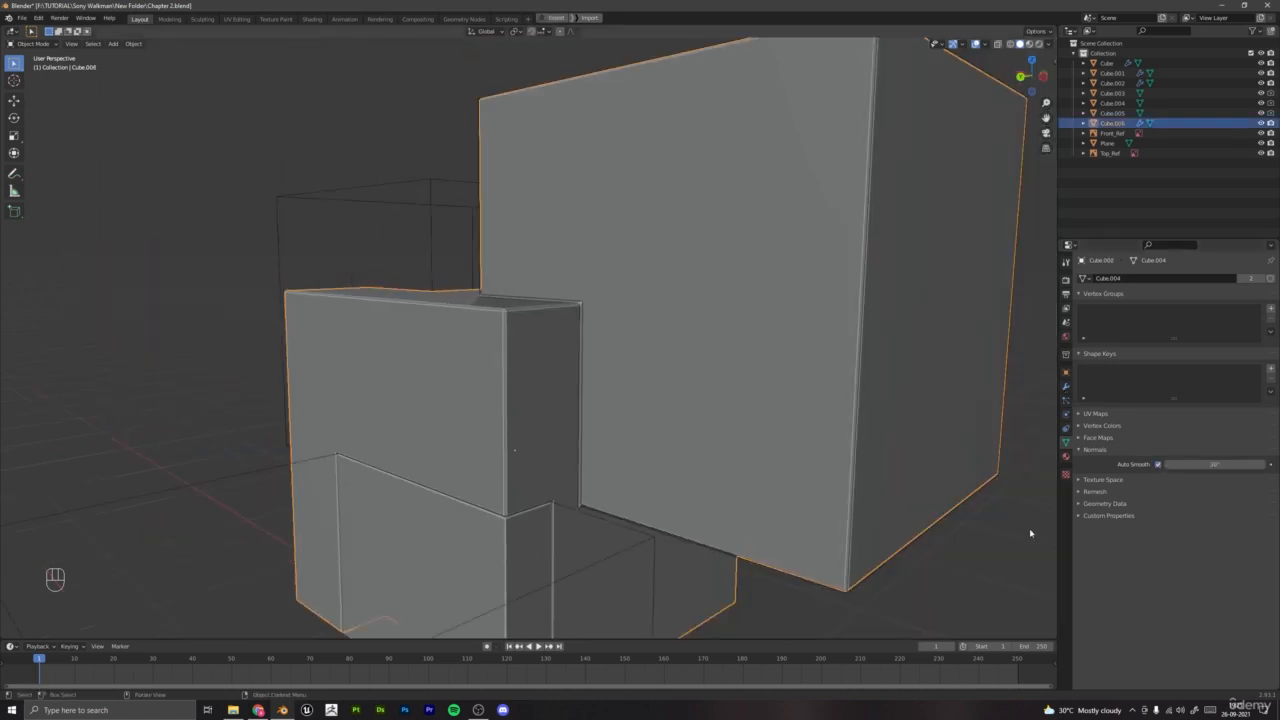
click(1067, 392)
click(1102, 660)
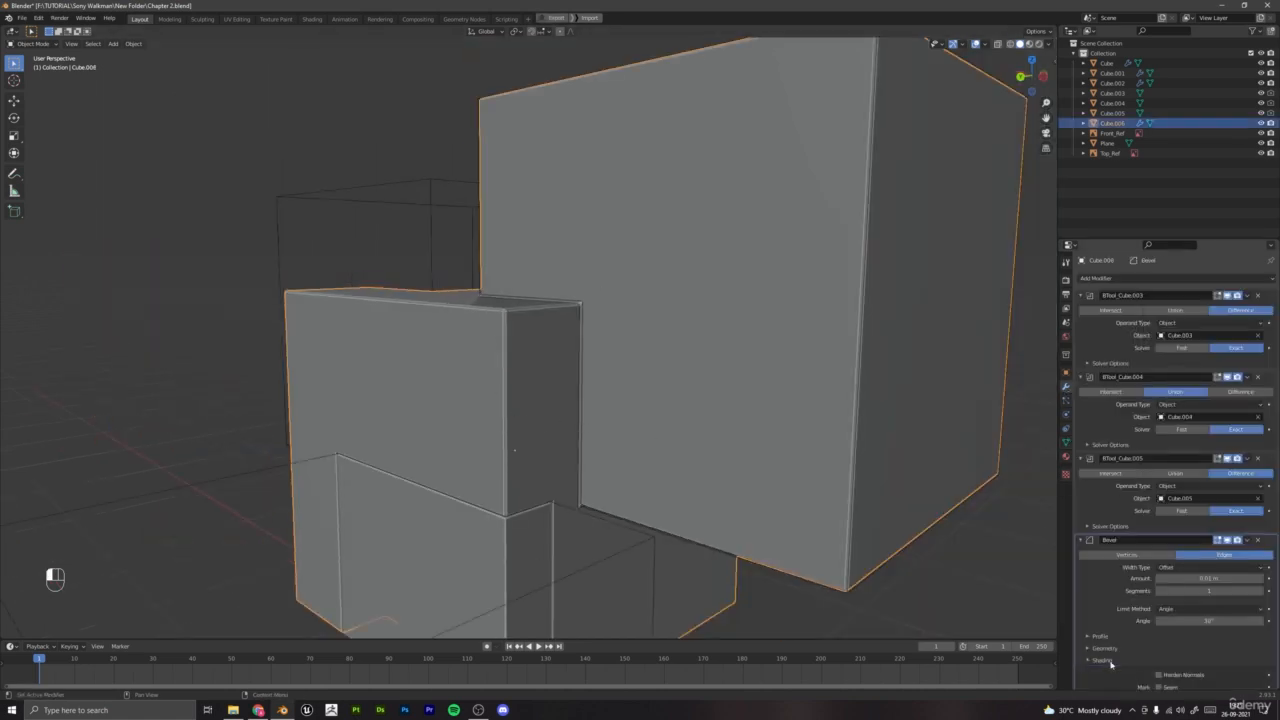
click(1168, 676)
key(a)
key(a)
scroll(649, 383, up, 4)
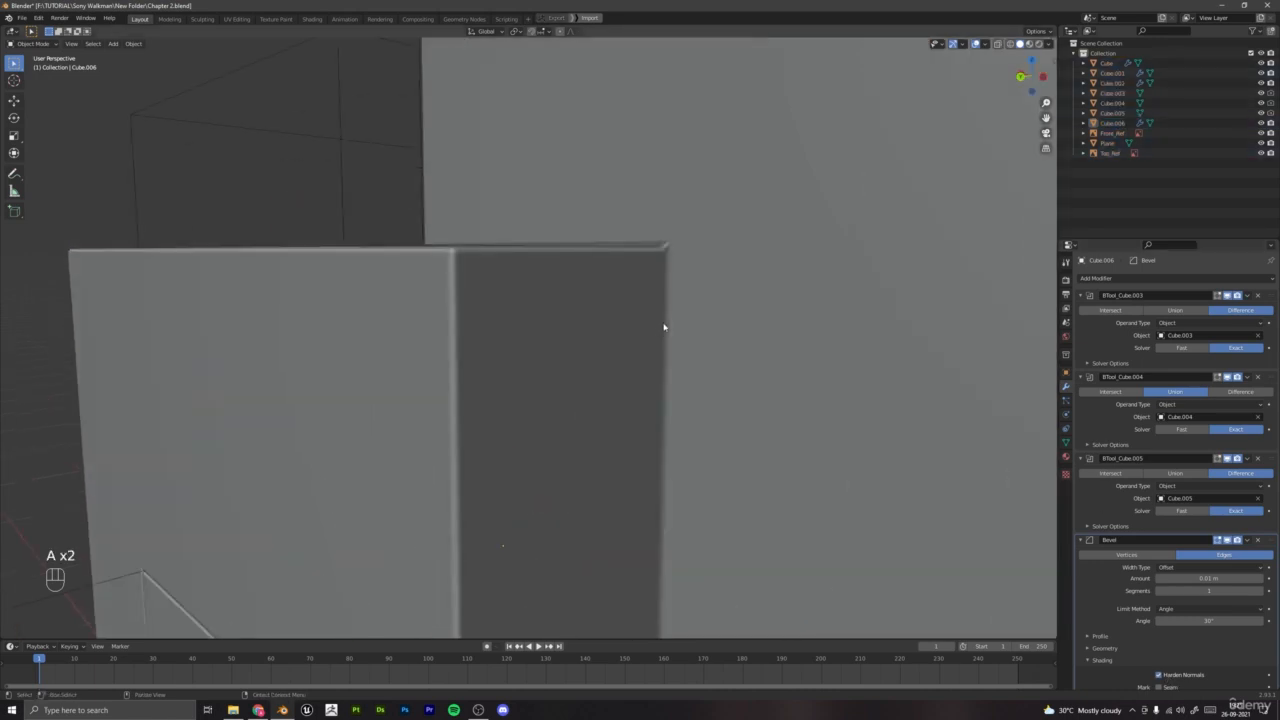
Step: Examine the shading of the hardened bevels on the merged and sliced cubes, close up and from several angles
scroll(672, 302, down, 7)
scroll(631, 335, up, 4)
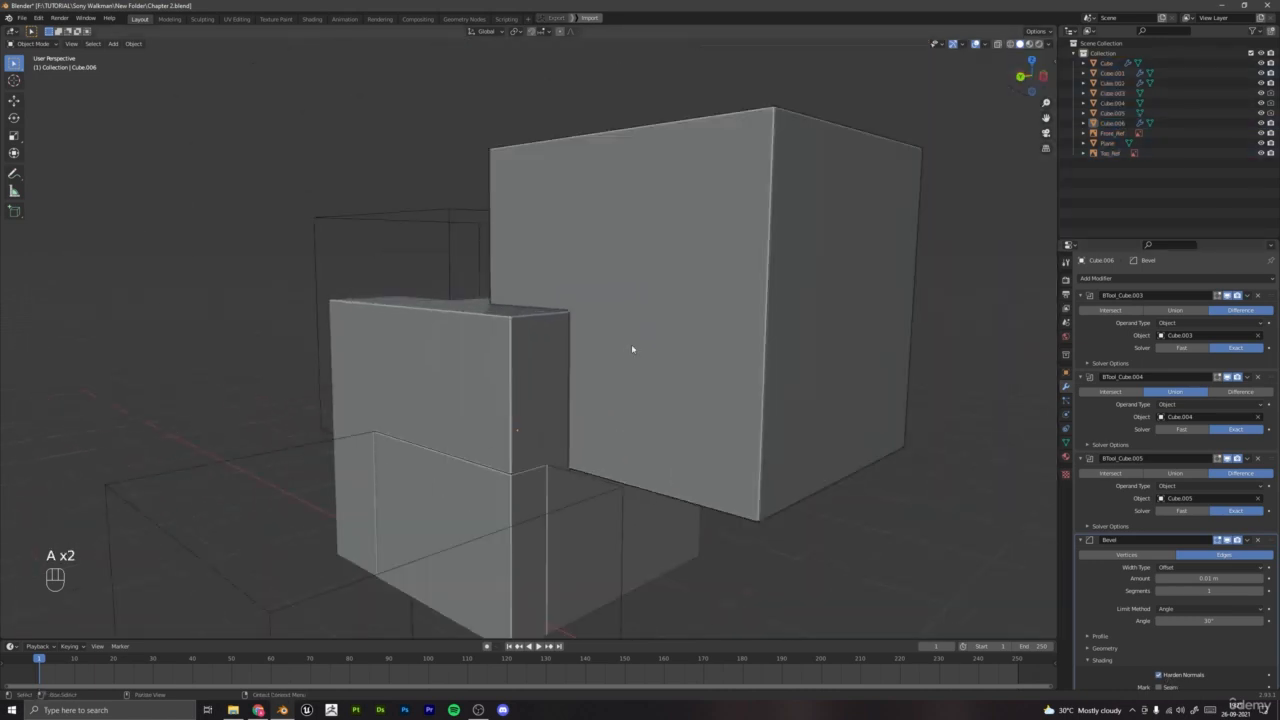
middle_drag(631, 346, 451, 375)
scroll(451, 375, up, 3)
middle_drag(397, 309, 443, 371)
scroll(443, 371, up, 2)
scroll(447, 365, down, 3)
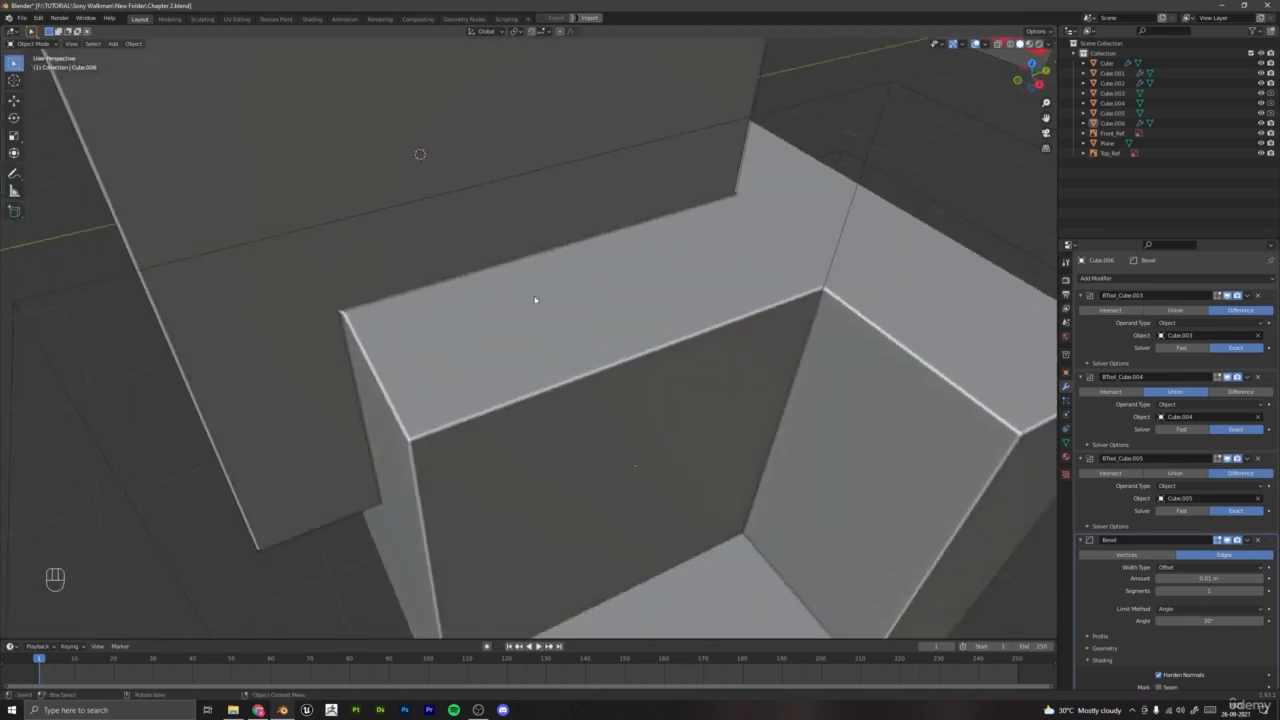
scroll(534, 300, down, 4)
middle_drag(769, 294, 700, 281)
Step: Add a new cube and move it beside the merged cubes
key(shift+a)
mouse_move(700, 281)
click(776, 293)
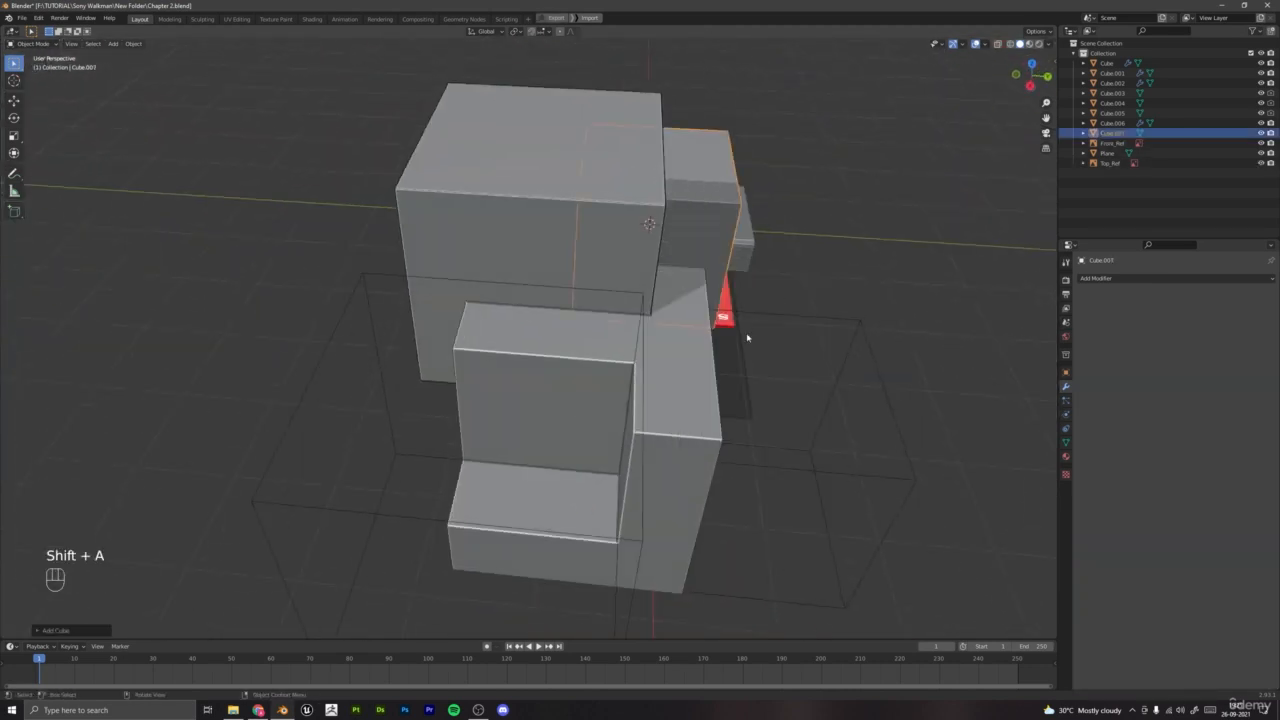
middle_drag(776, 293, 700, 300)
key(g)
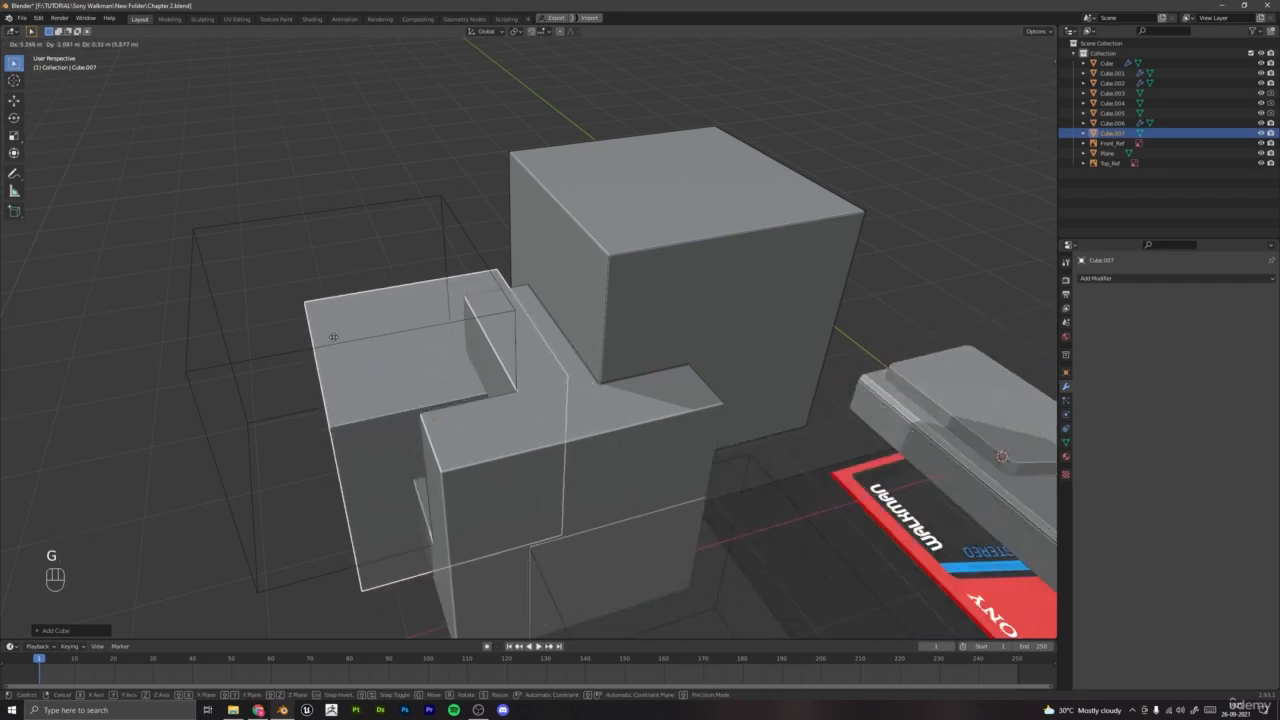
click(351, 246)
Step: Reposition the new cube relative to the merged shape, using moves along the X and Y axes
middle_drag(351, 246, 700, 300)
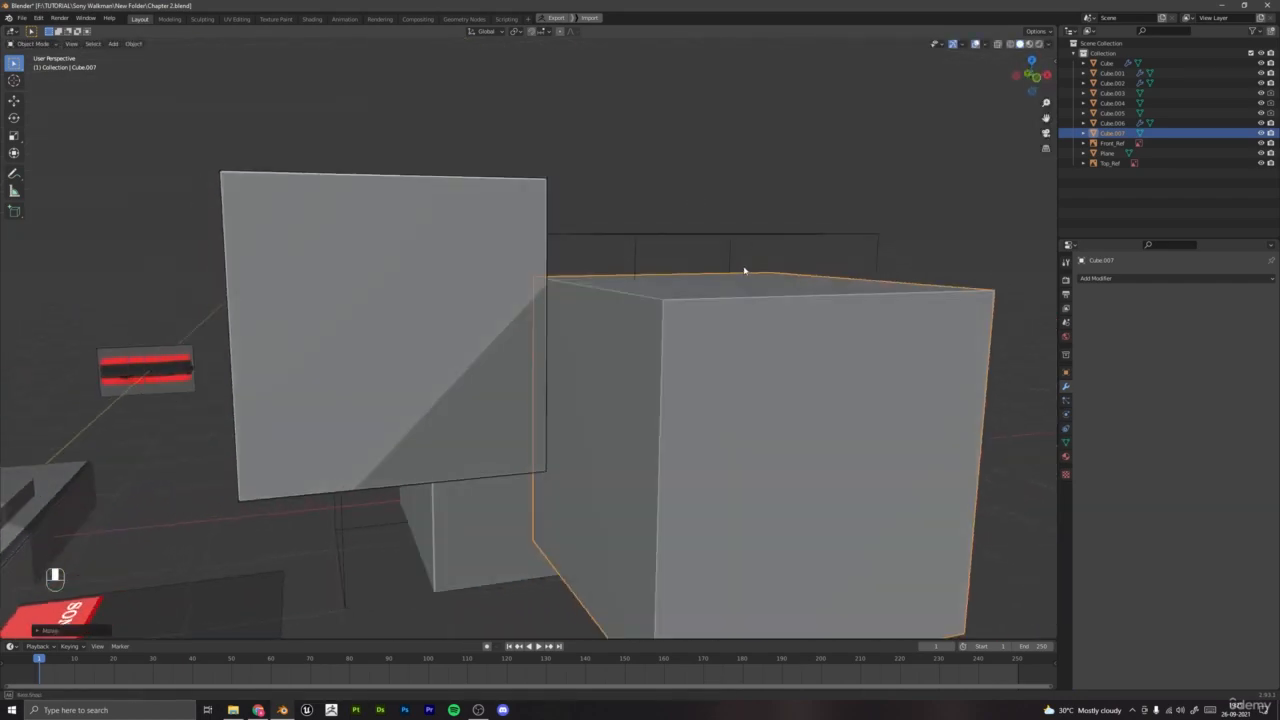
key(g)
key(x)
key(g)
key(y)
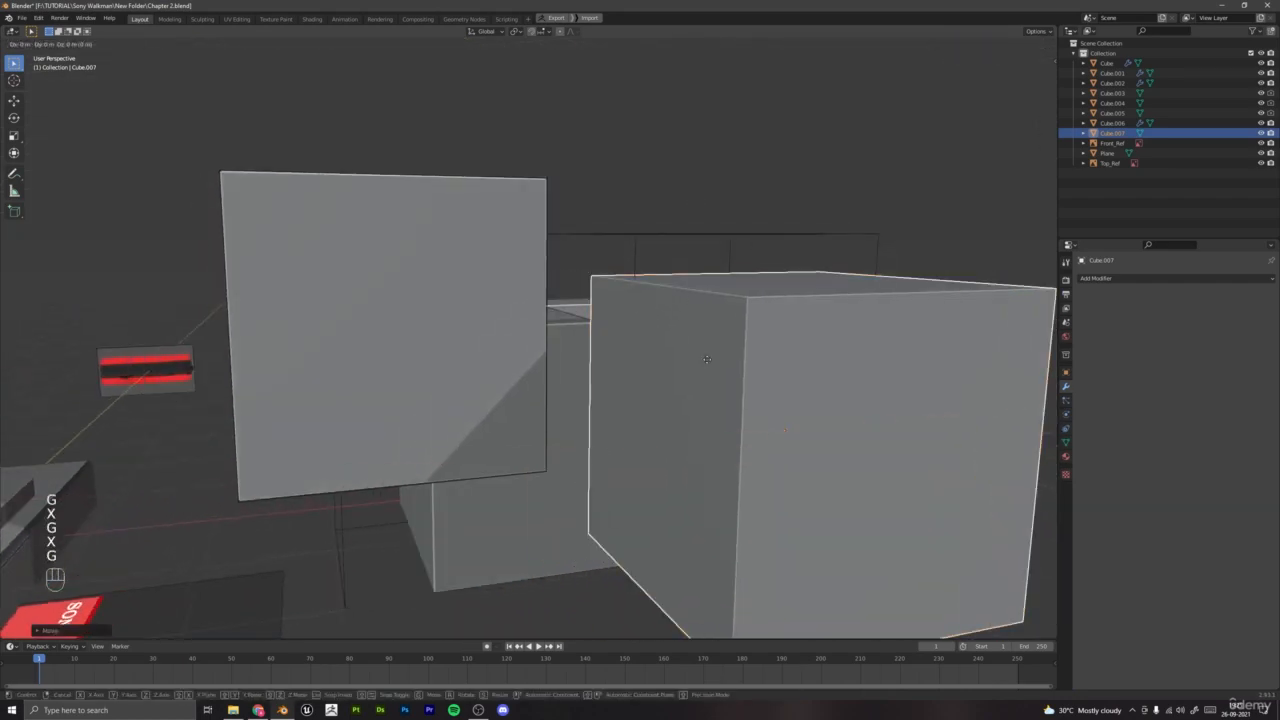
click(660, 330)
Step: Deselect and view the join between the new cube and the merged shape up close, and shift the new cube slightly
middle_drag(660, 330, 522, 338)
key(a)
key(a)
scroll(574, 397, up, 5)
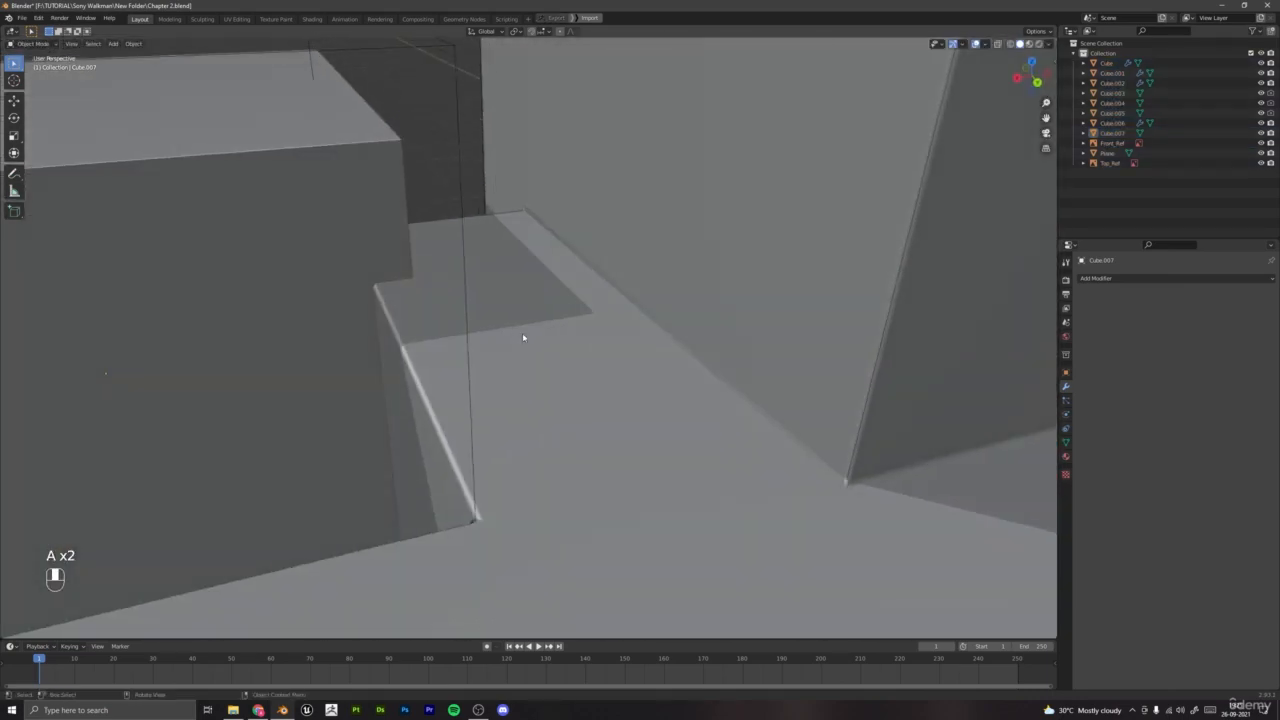
shift+middle_drag(651, 346, 517, 389)
middle_drag(640, 408, 571, 394)
click(671, 394)
key(g)
click(628, 392)
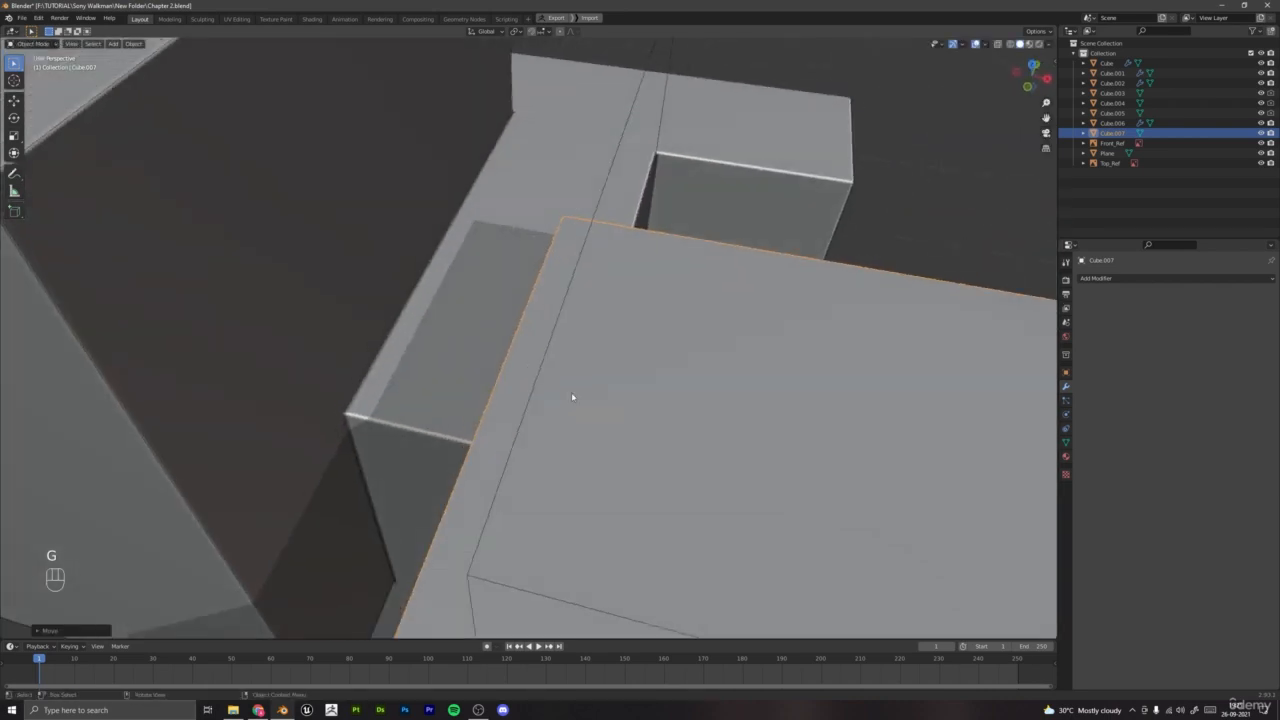
Step: Move the larger merged piece slightly beside the new cube, and deselect everything
click(300, 330)
middle_drag(340, 340, 290, 335)
key(g)
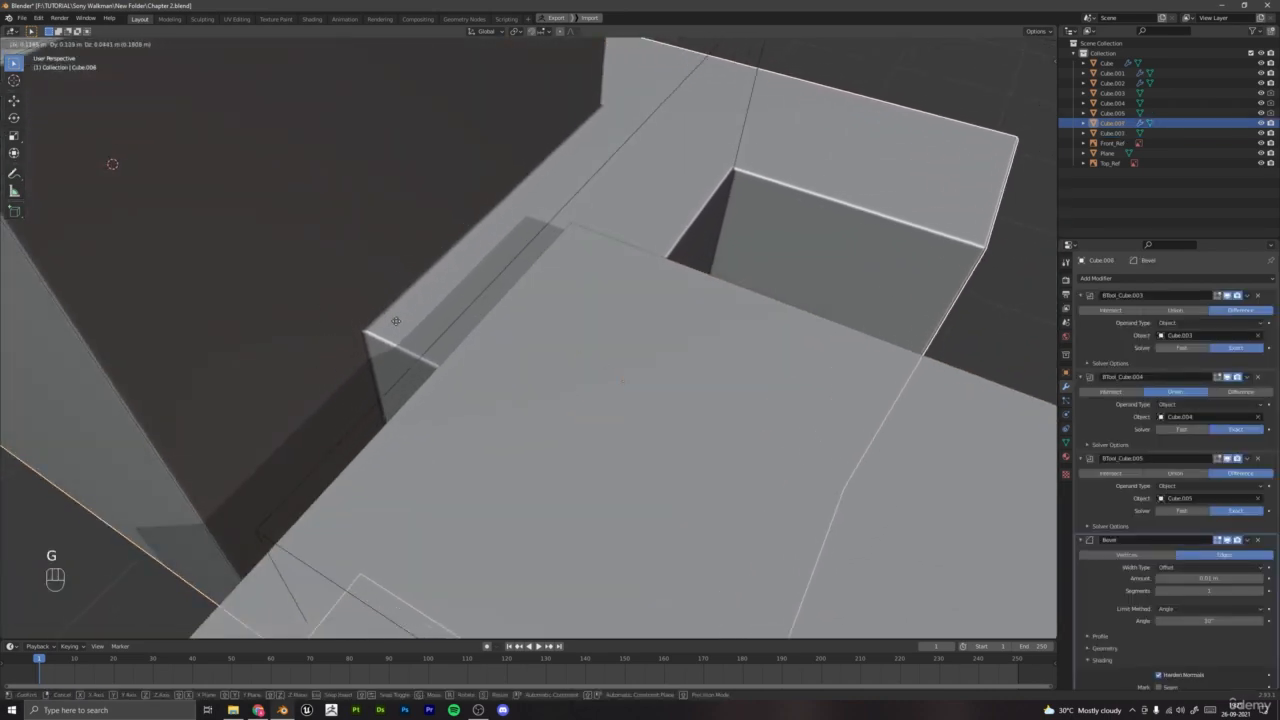
click(392, 301)
key(a)
key(a)
middle_drag(392, 301, 650, 400)
scroll(783, 394, down, 10)
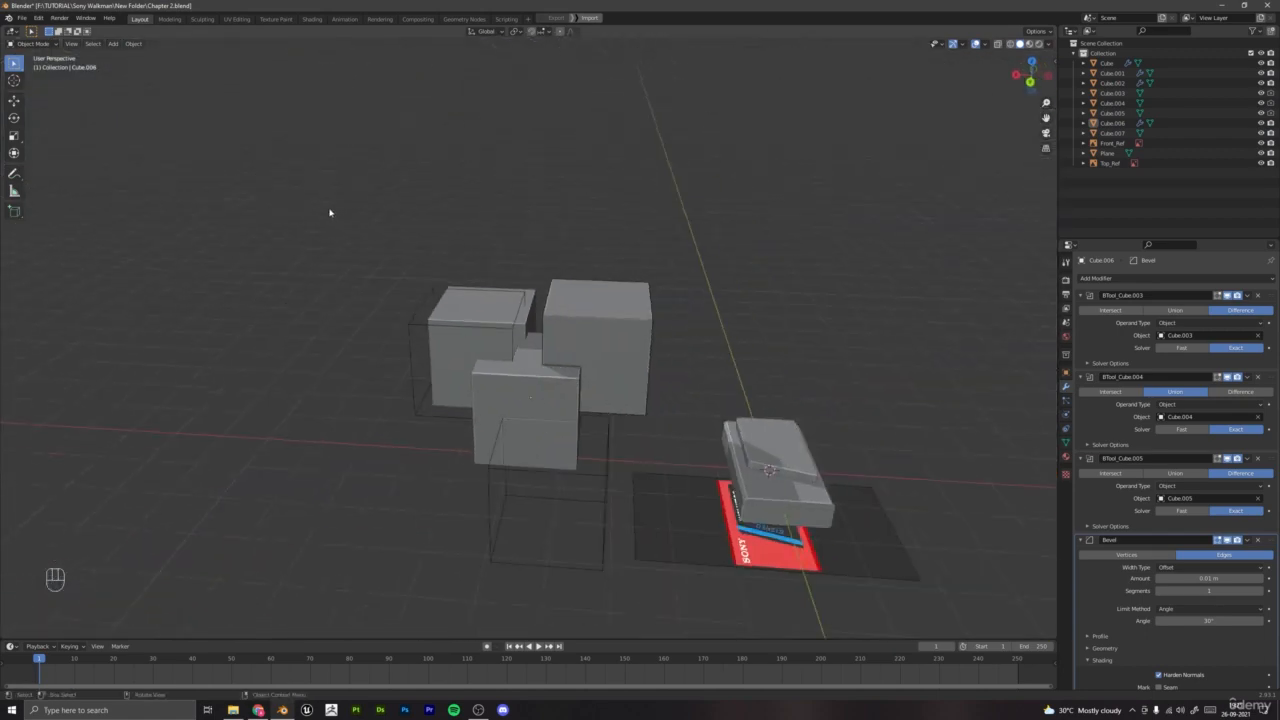
Step: Delete all the demonstration cubes, keeping only the Walkman parts and reference images
drag(329, 212, 610, 468)
key(Delete)
middle_drag(470, 380, 720, 345)
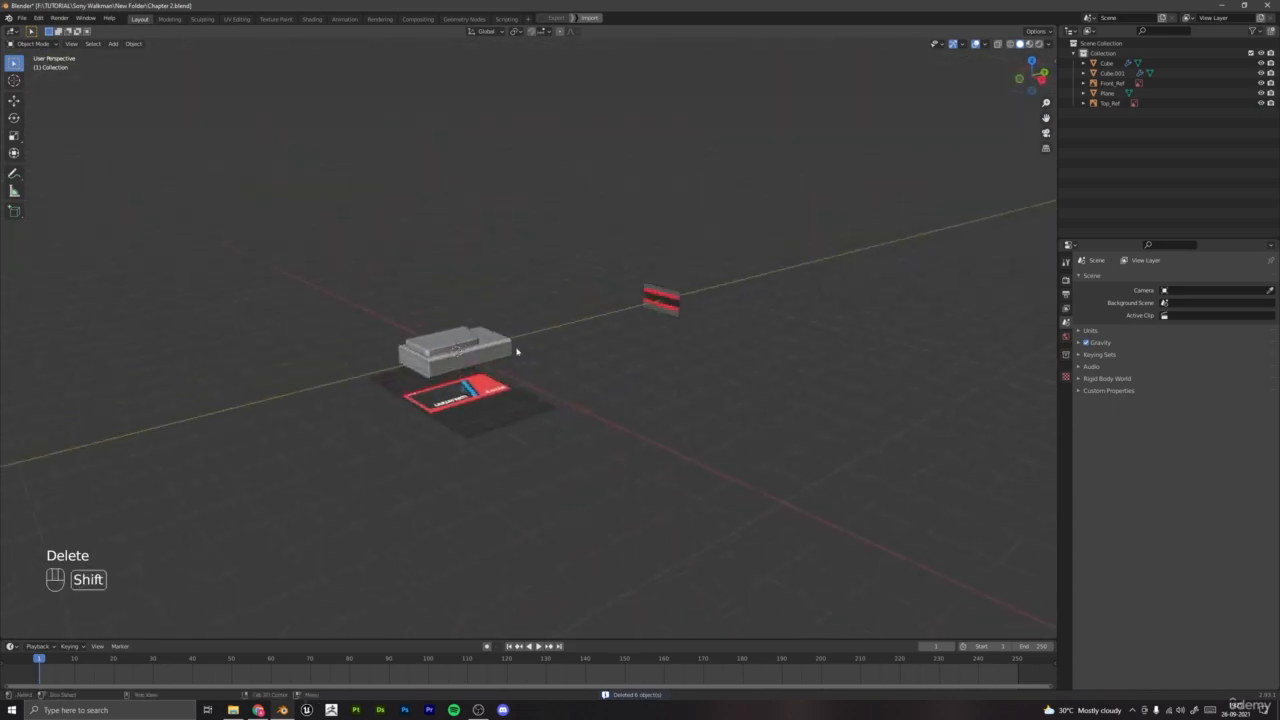
shift+middle_drag(517, 351, 569, 454)
scroll(569, 454, up, 3)
middle_drag(340, 440, 563, 406)
Step: Try to slice the Walkman body with the window slab using Bool Tool Slice, and inspect the cut
click(694, 358)
key(KP_Decimal)
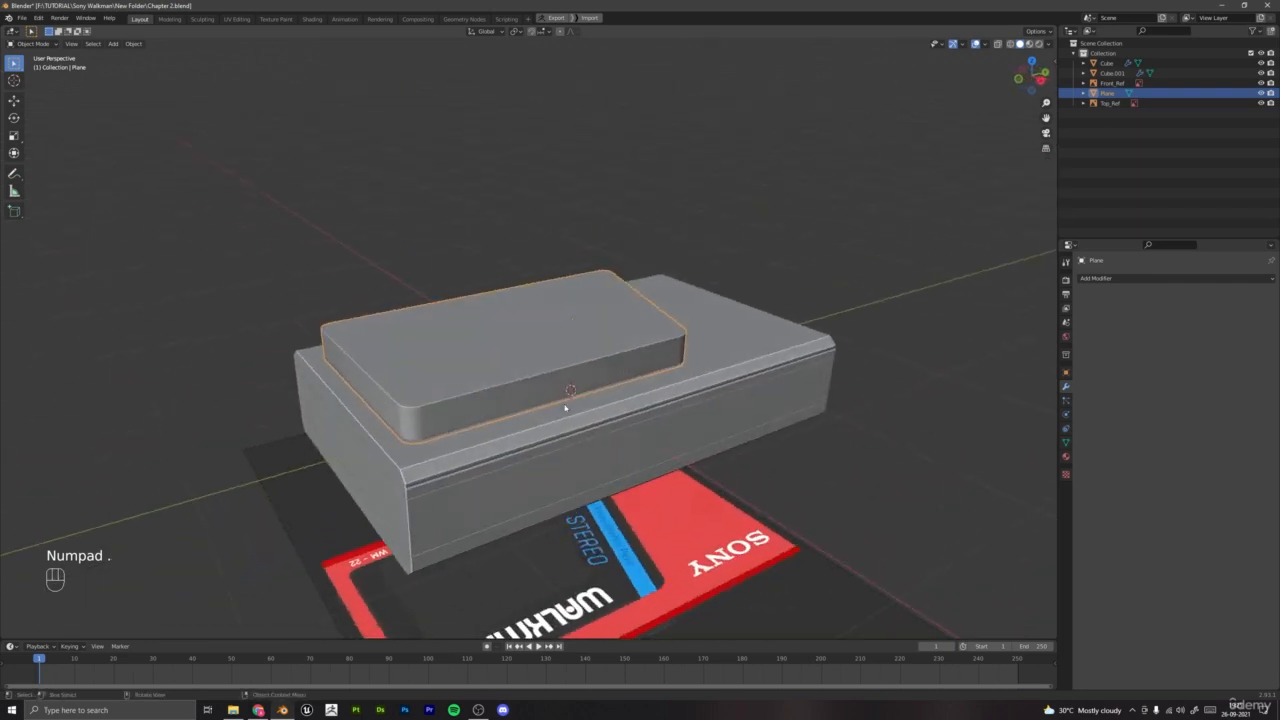
click(372, 189)
click(469, 357)
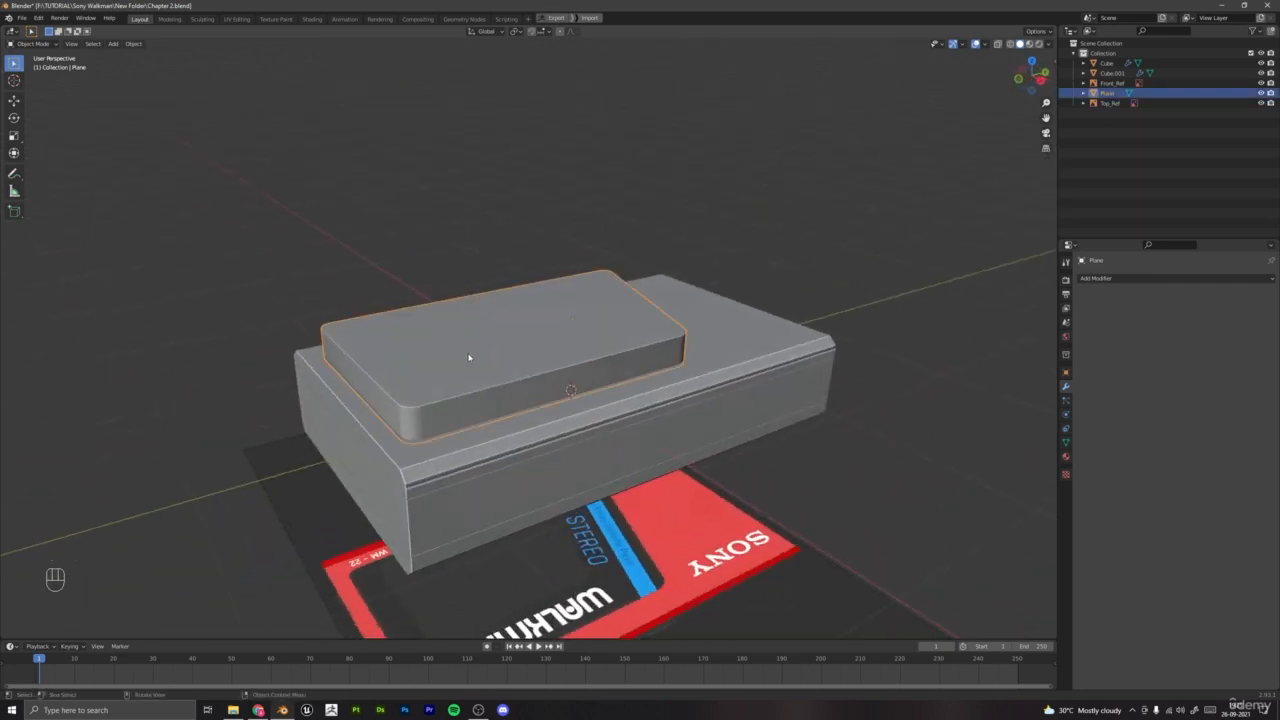
shift+click(513, 443)
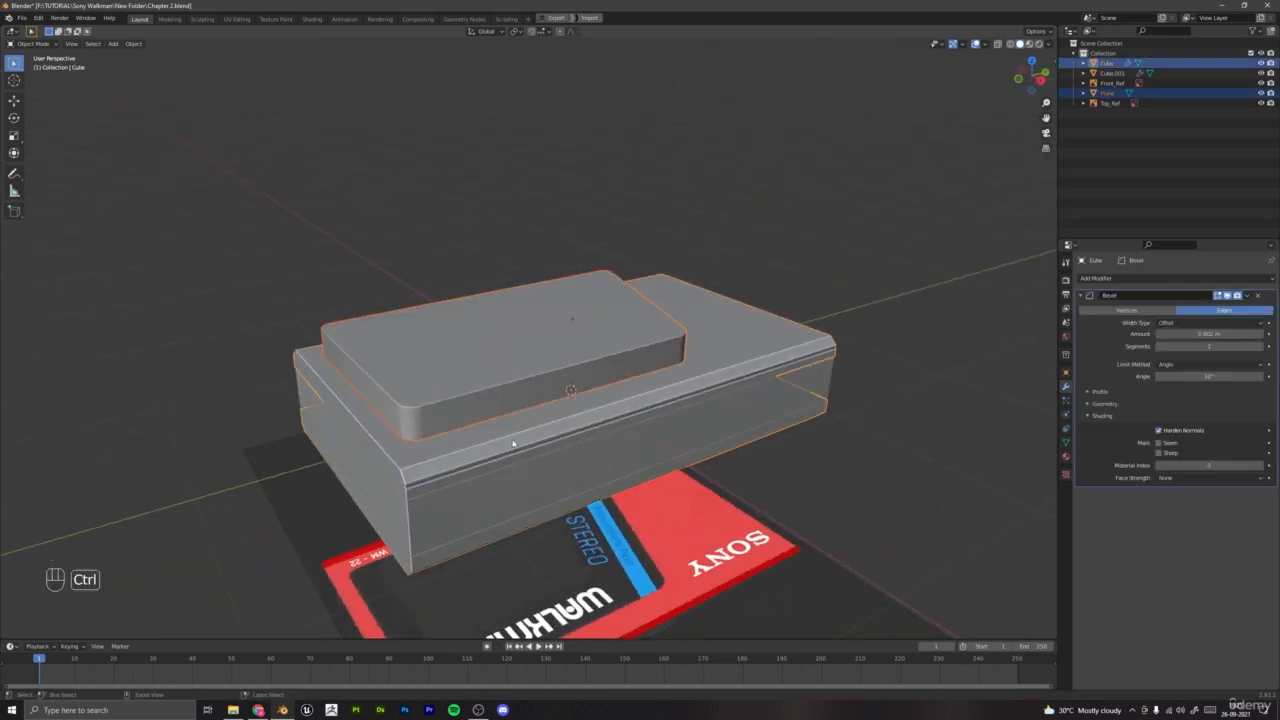
key(ctrl+KP_Divide)
middle_drag(478, 422, 498, 400)
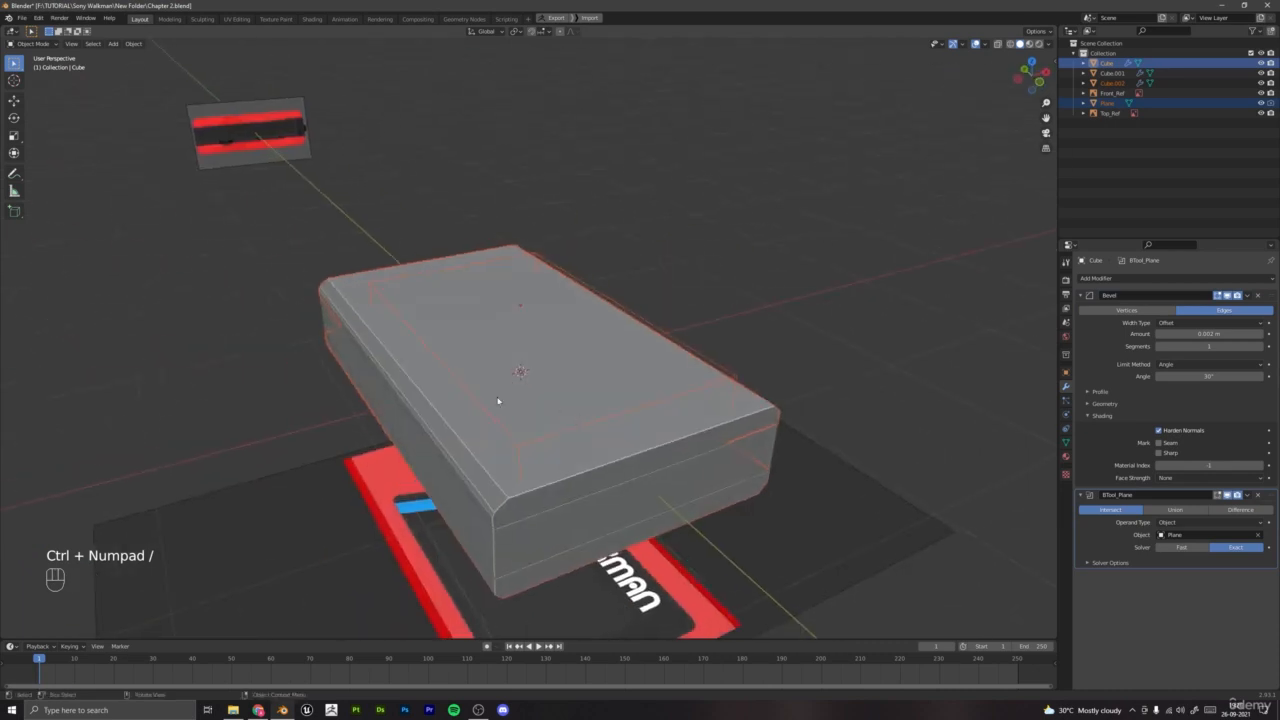
click(672, 197)
middle_drag(623, 509, 570, 376)
click(664, 411)
Step: Undo the slice and reselect the window slab, leaving its position as it was
key(ctrl+z)
key(ctrl+z)
key(ctrl+z)
key(ctrl+z)
click(817, 286)
click(637, 366)
key(g)
right_click(648, 352)
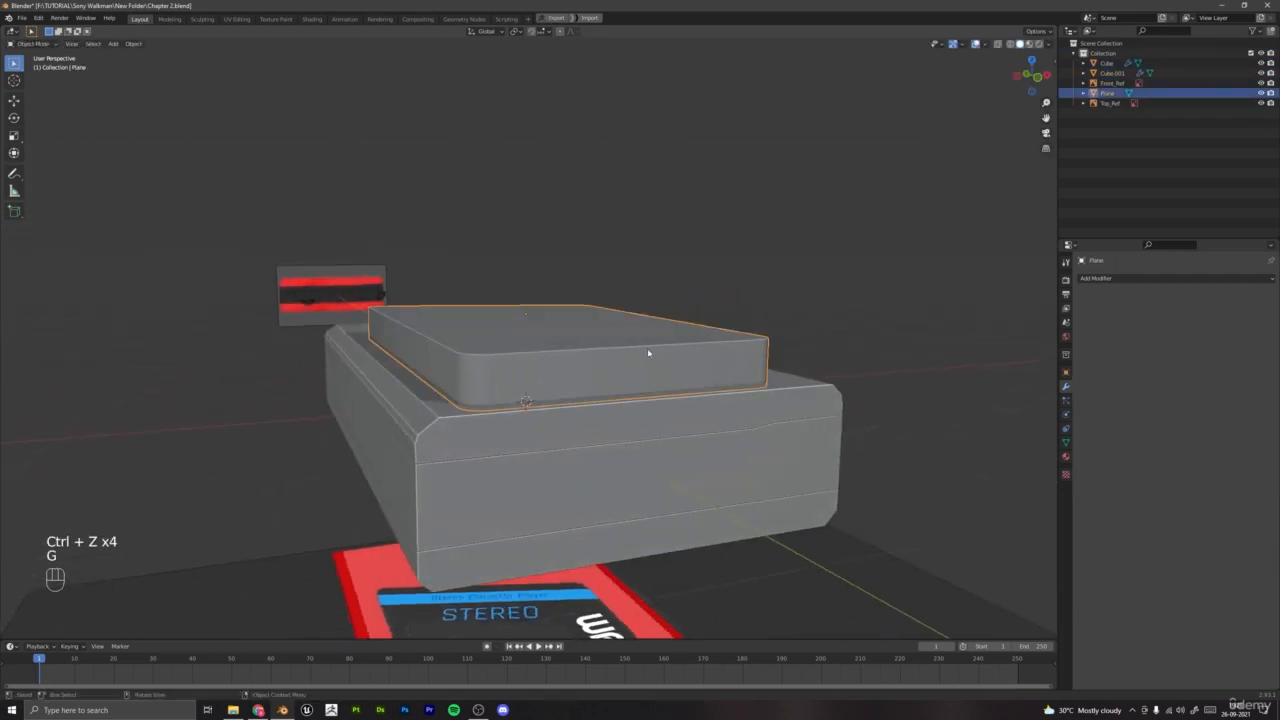
Step: Turn on the Face Orientation overlay and compare the normals of the window slab and the Walkman body
click(987, 44)
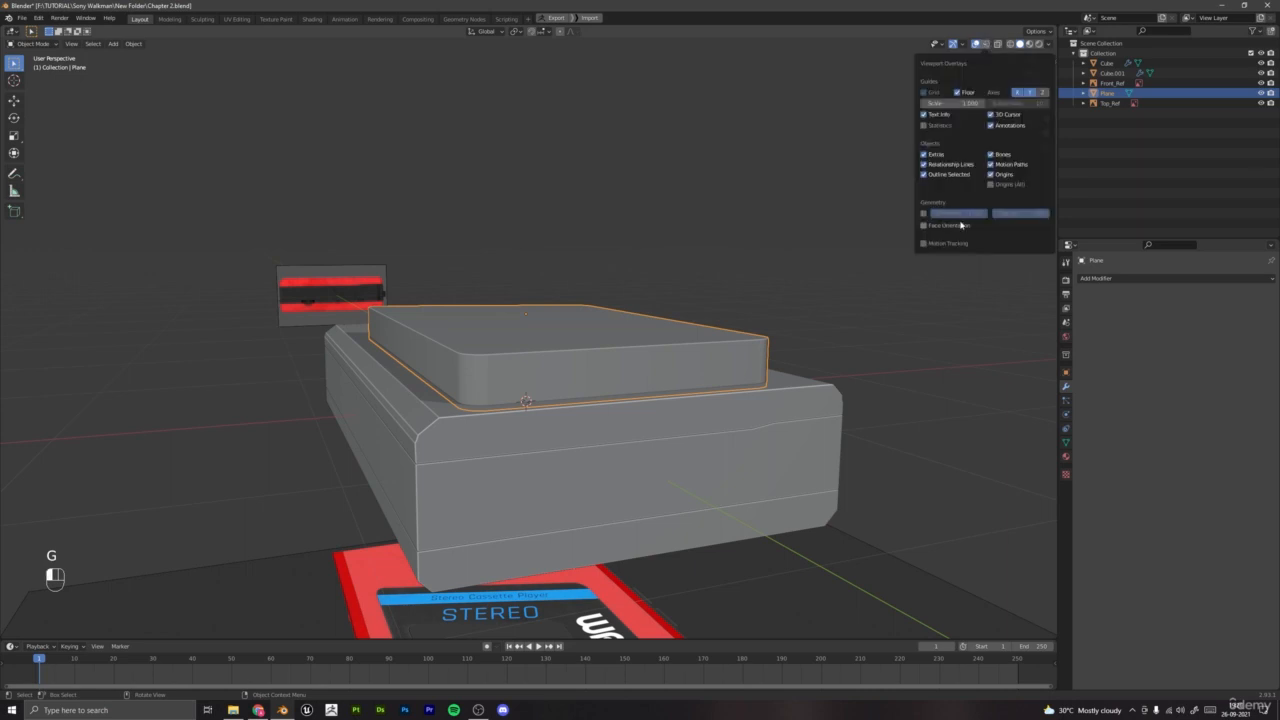
click(961, 225)
middle_drag(709, 300, 631, 358)
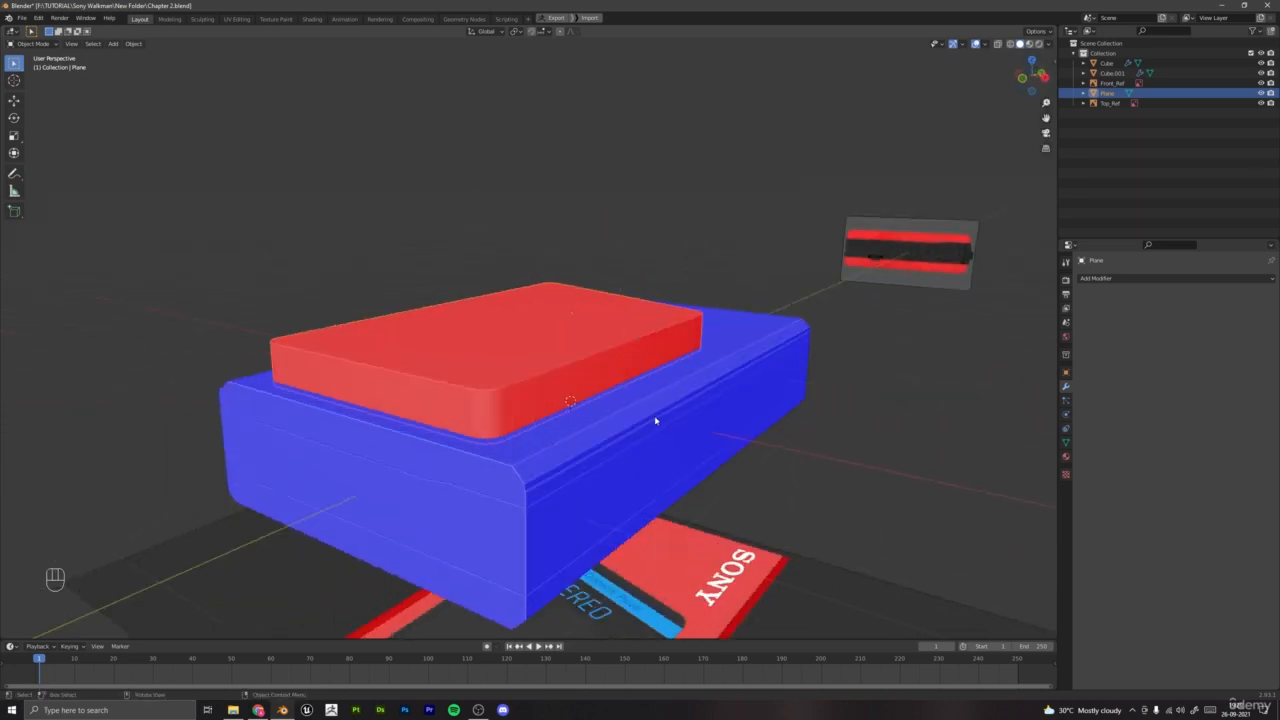
click(529, 483)
click(469, 594)
click(480, 400)
middle_drag(447, 388, 581, 359)
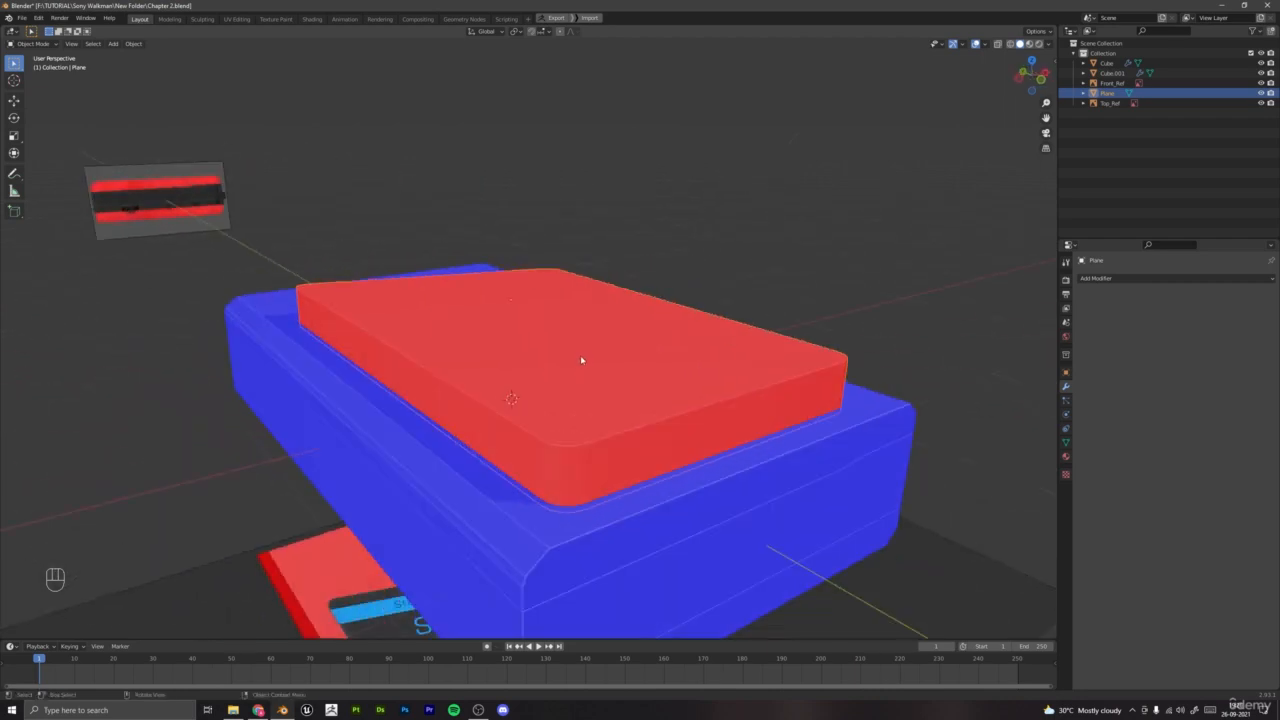
Step: Turn off the Face Orientation overlay and look over the window slab in normal shading
click(987, 45)
click(947, 224)
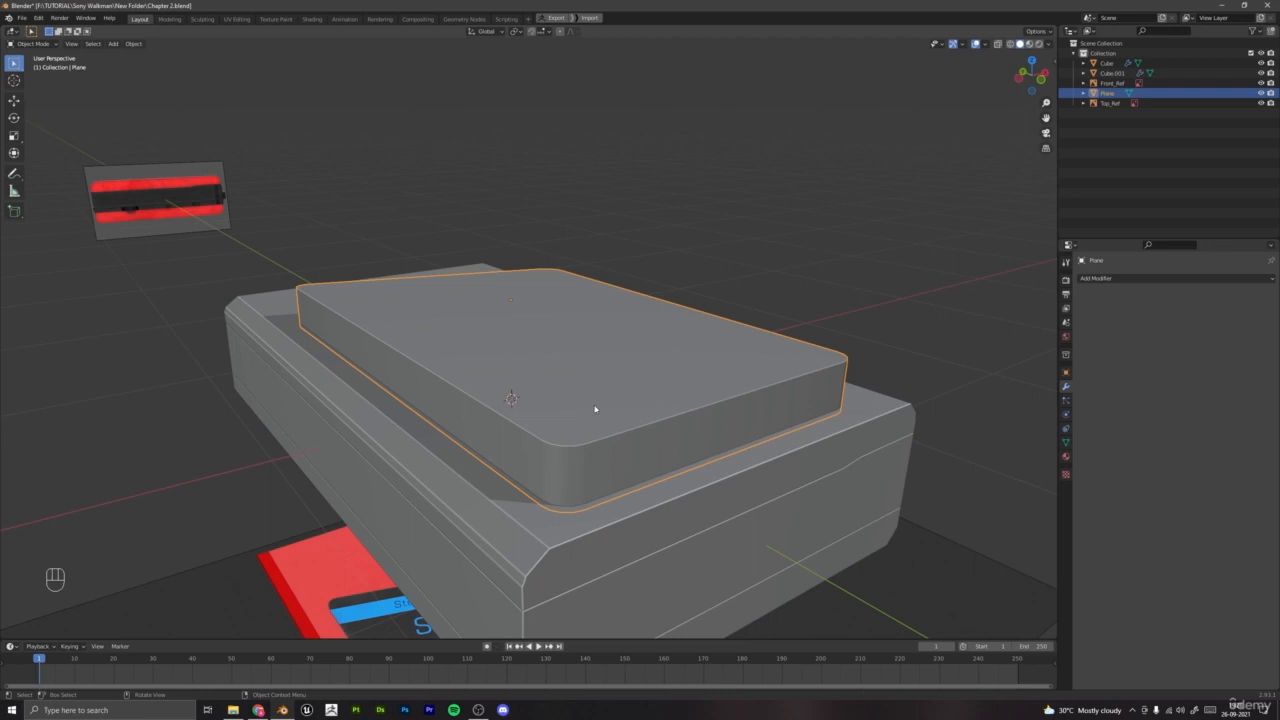
key(g)
right_click(590, 524)
middle_drag(583, 534, 558, 509)
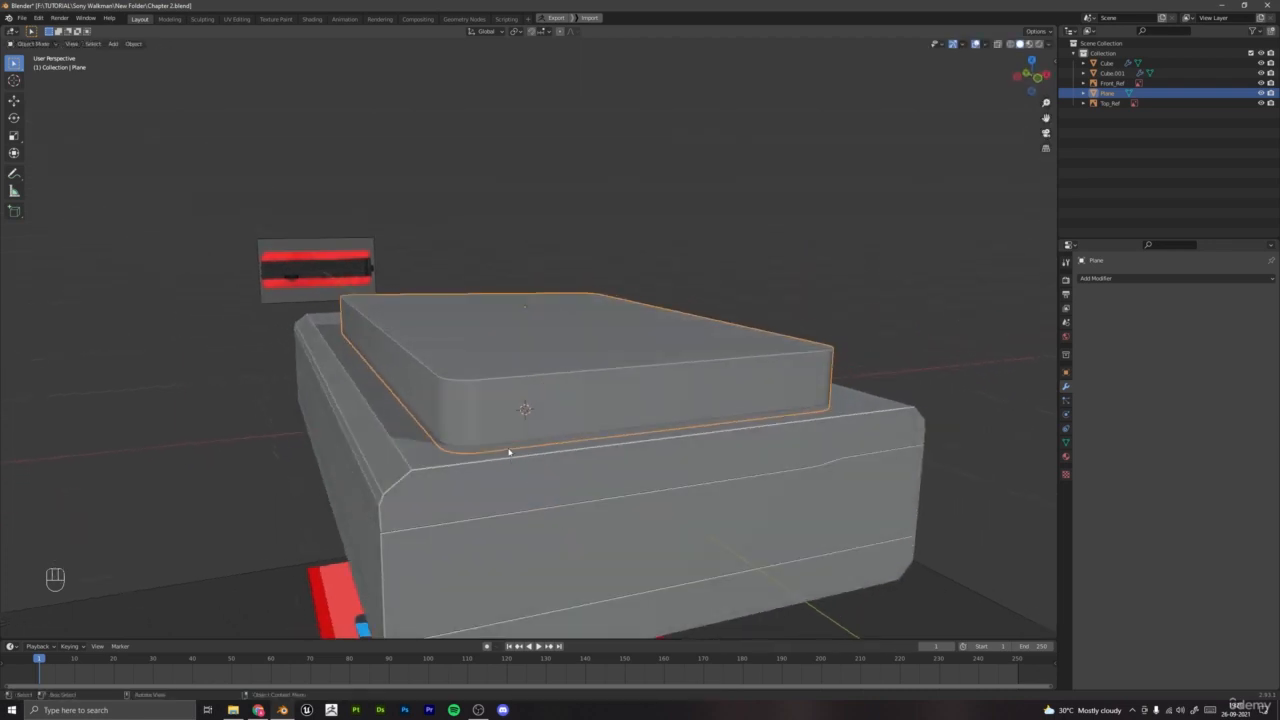
middle_drag(510, 454, 520, 446)
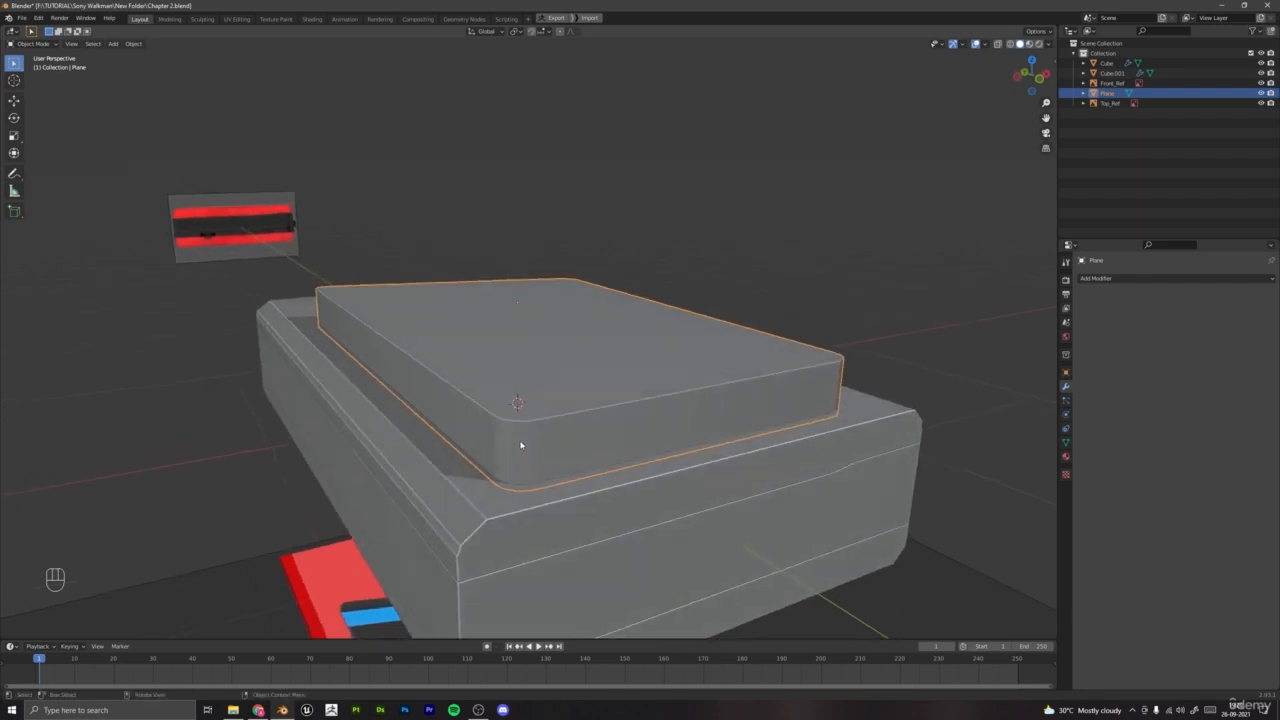
Step: Turn on Face Orientation and recalculate all of the window slab's normals to face outward
click(985, 45)
click(948, 225)
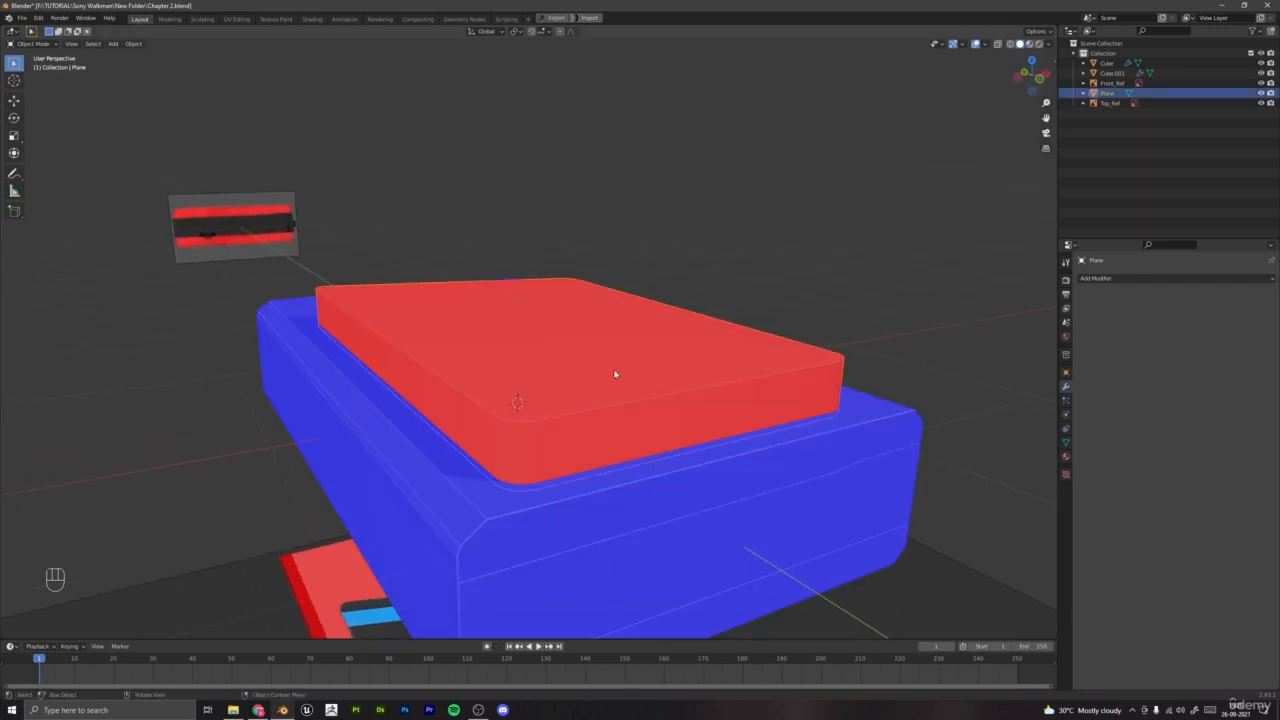
middle_drag(614, 374, 579, 379)
key(Tab)
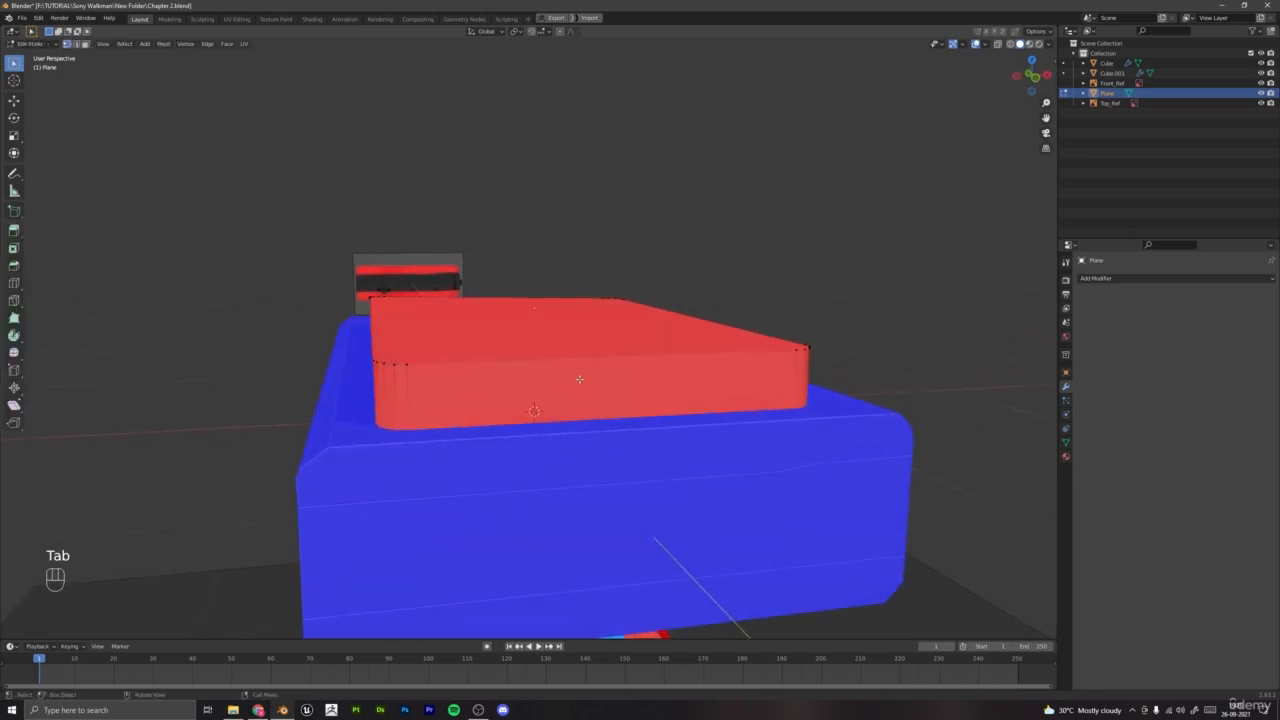
key(a)
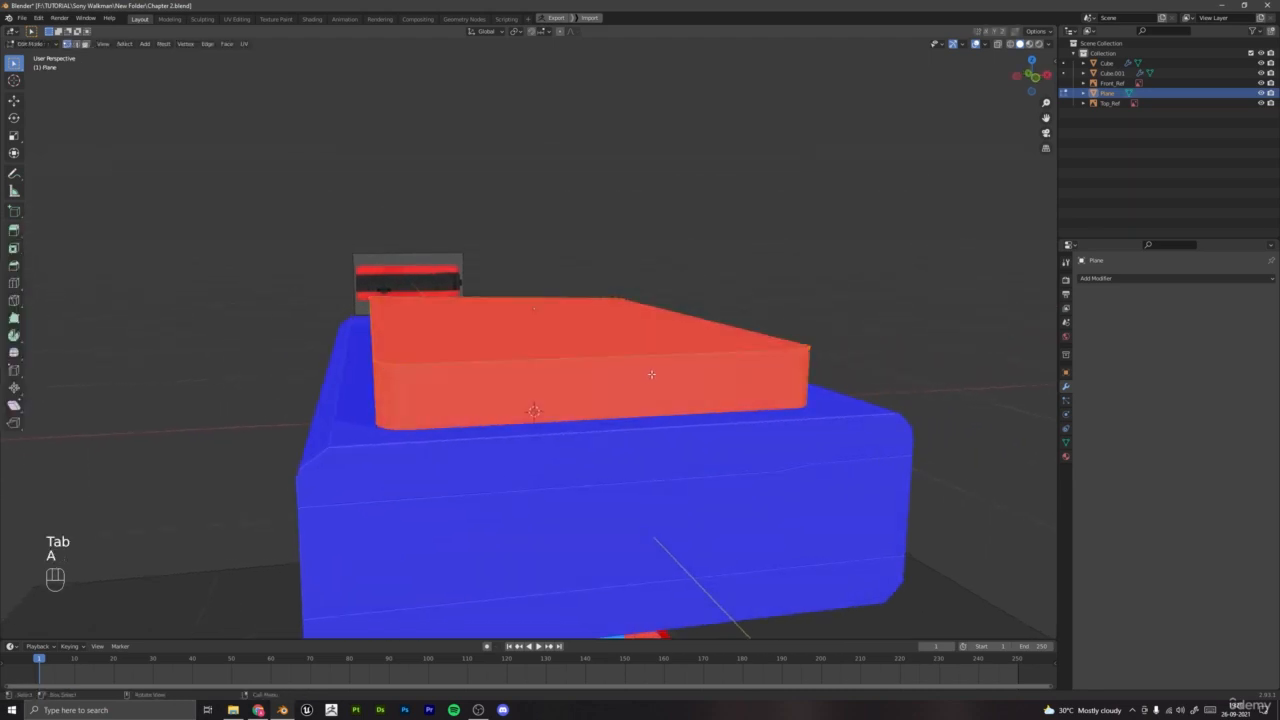
key(shift+n)
key(Tab)
middle_drag(462, 373, 591, 423)
Step: Turn the Face Orientation overlay off, deselect everything and look around the Walkman model
click(982, 44)
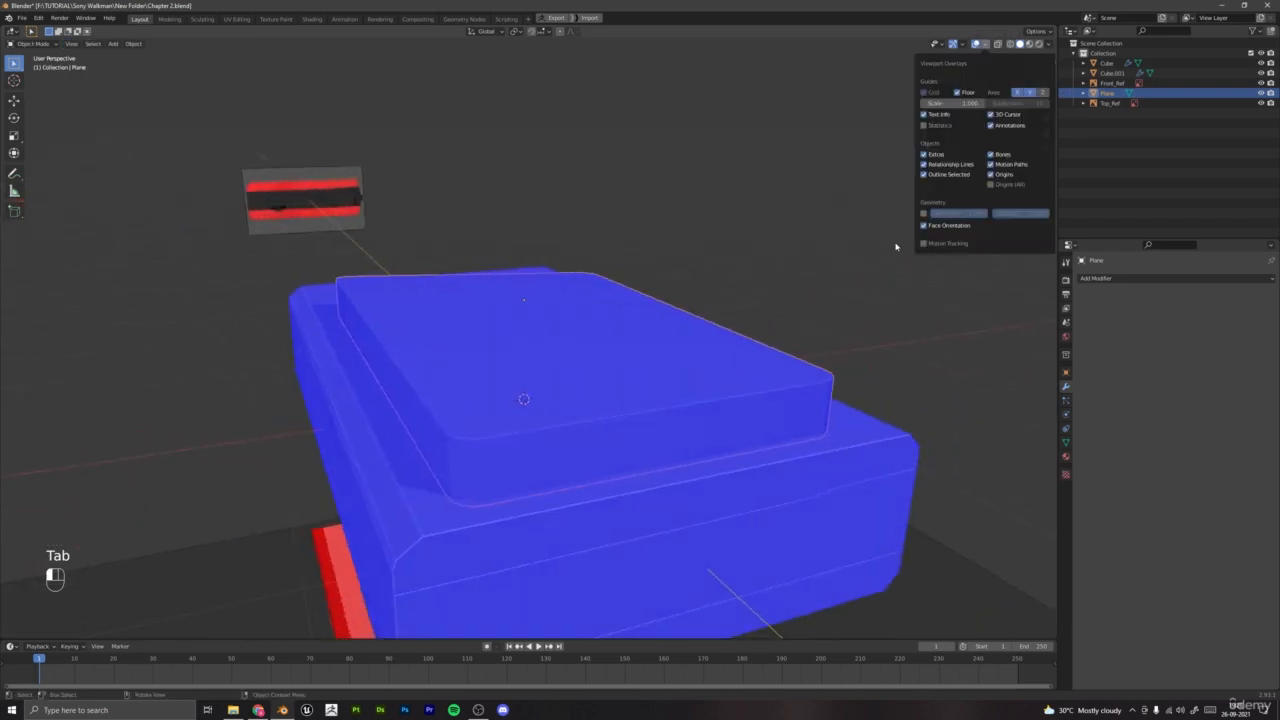
click(924, 226)
key(a)
key(a)
middle_drag(766, 366, 935, 91)
click(985, 45)
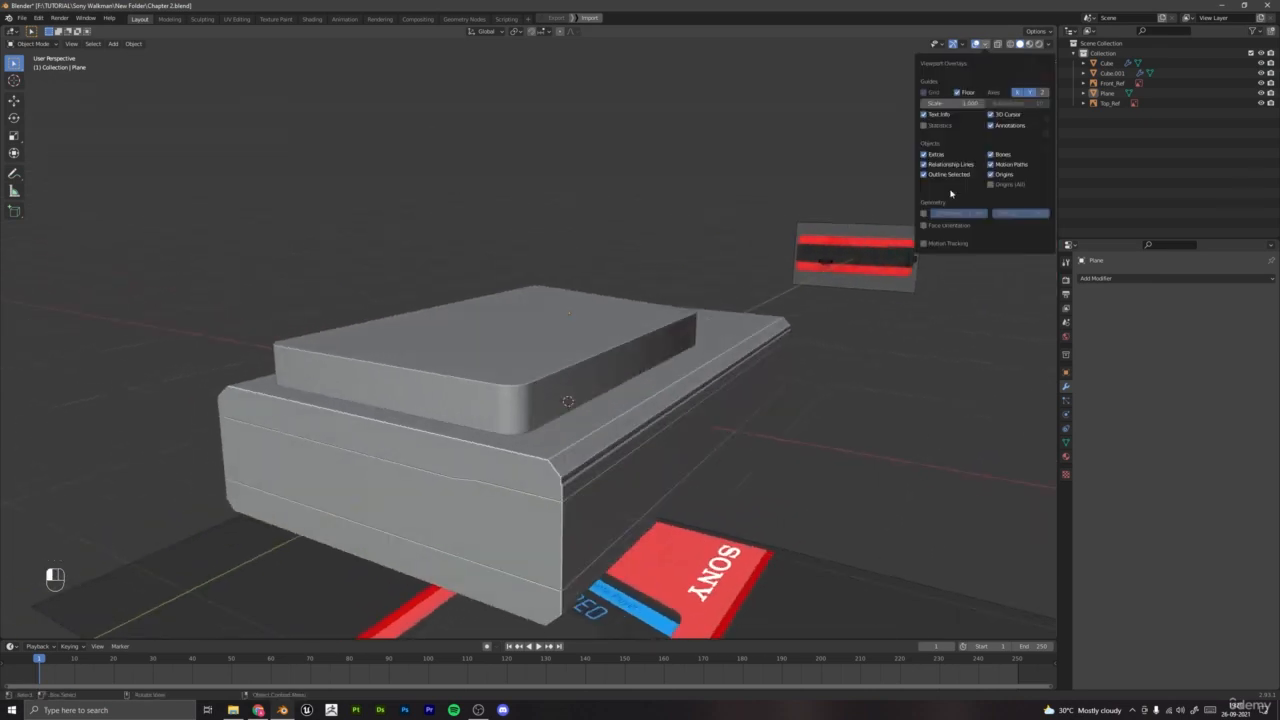
click(942, 226)
click(942, 226)
middle_drag(720, 320, 458, 396)
Step: Slice the Walkman body with the window slab using Bool Tool, and deselect everything to view the cut from above
click(452, 414)
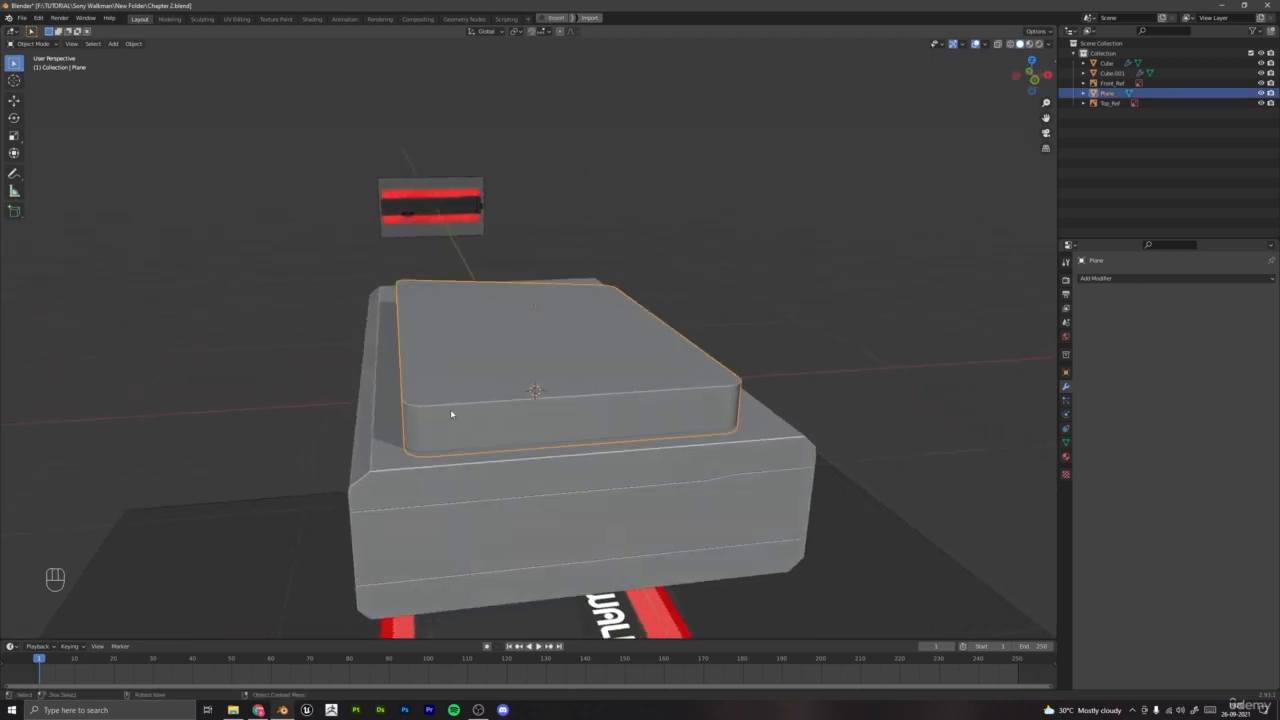
shift+click(475, 473)
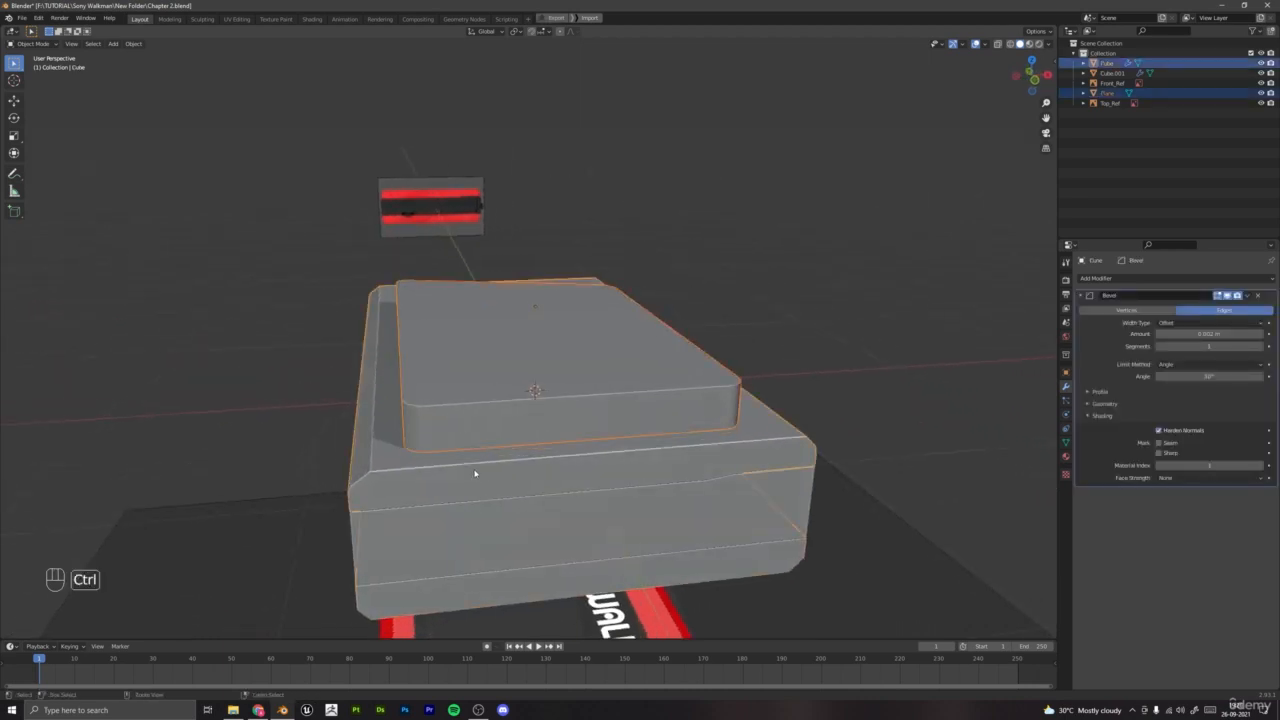
key(ctrl+KP_Divide)
key(a)
key(a)
scroll(491, 363, up, 1)
middle_drag(685, 270, 616, 359)
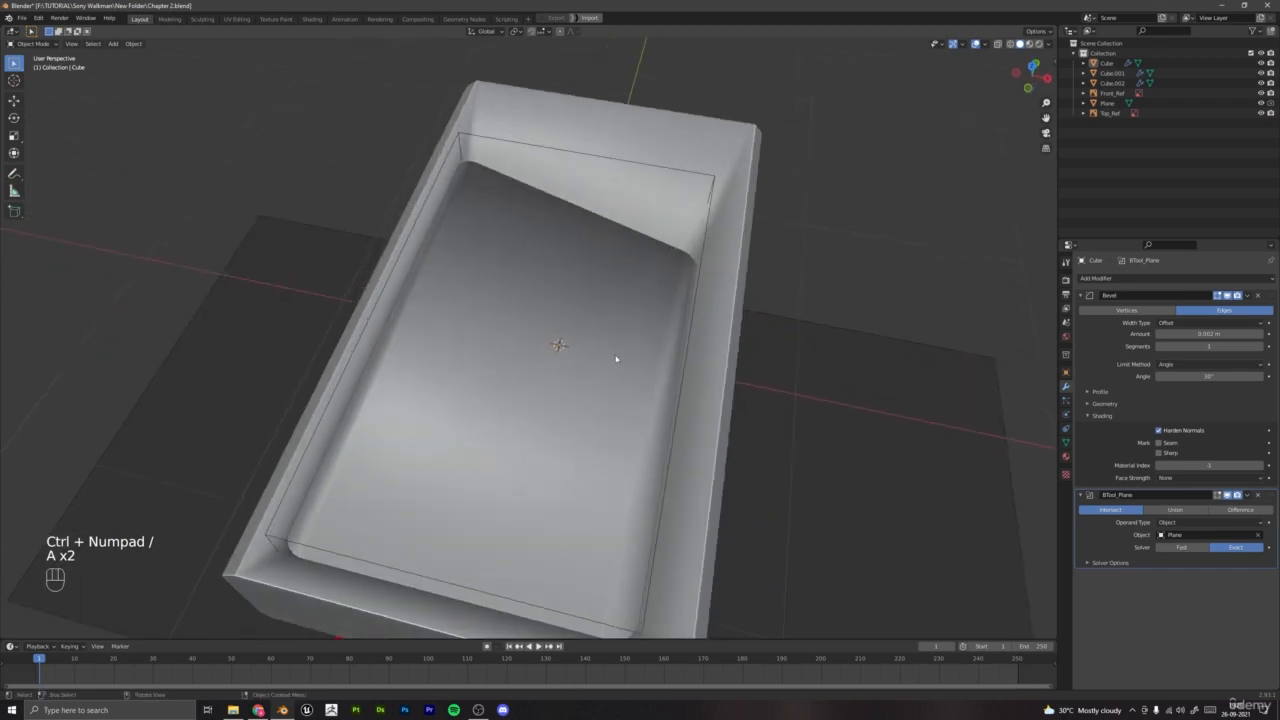
Step: Examine the sliced Walkman body from several angles and select the inner window piece with its Bevel settings collapsed
scroll(591, 549, down, 3)
middle_drag(420, 368, 440, 363)
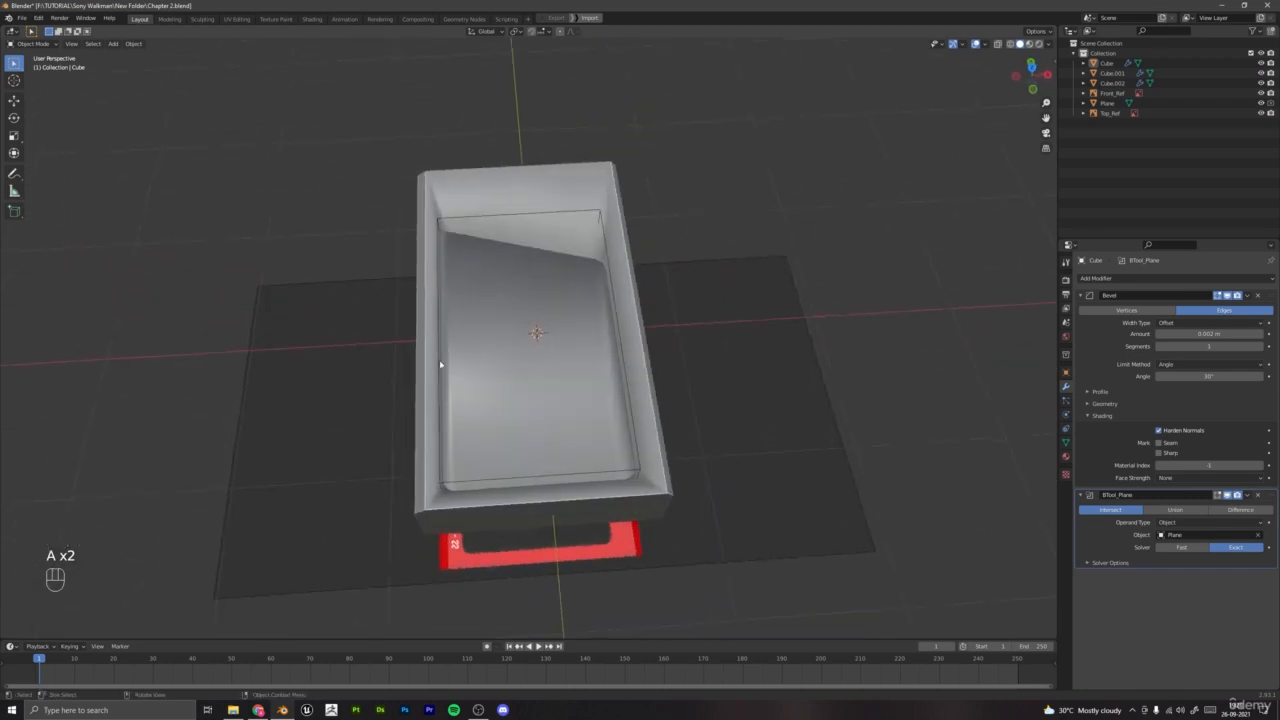
middle_drag(468, 221, 506, 213)
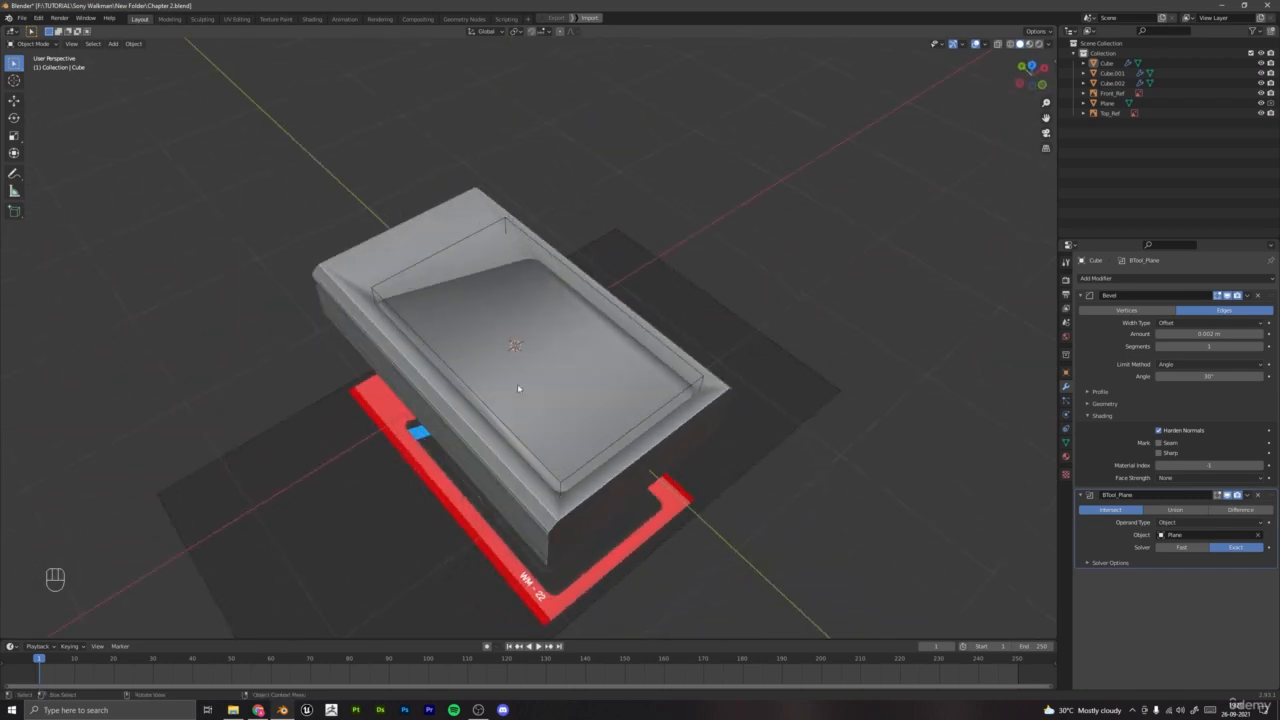
middle_drag(518, 388, 511, 415)
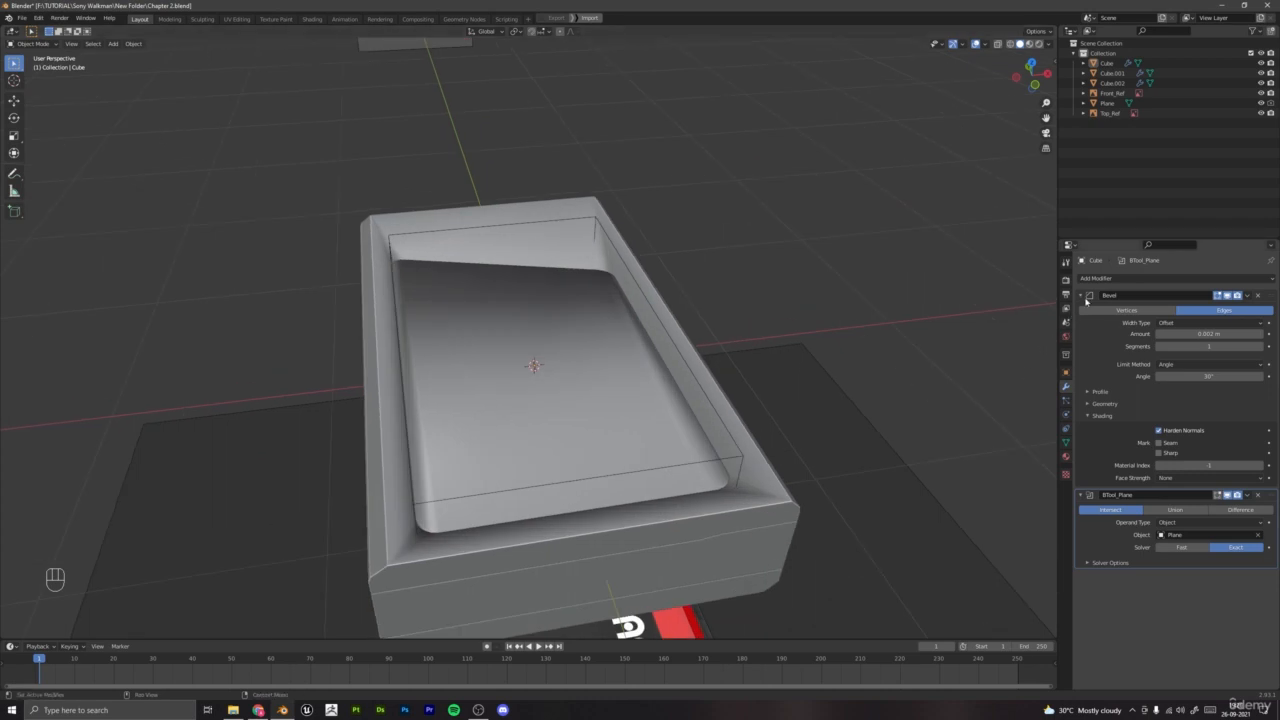
click(1081, 295)
click(528, 383)
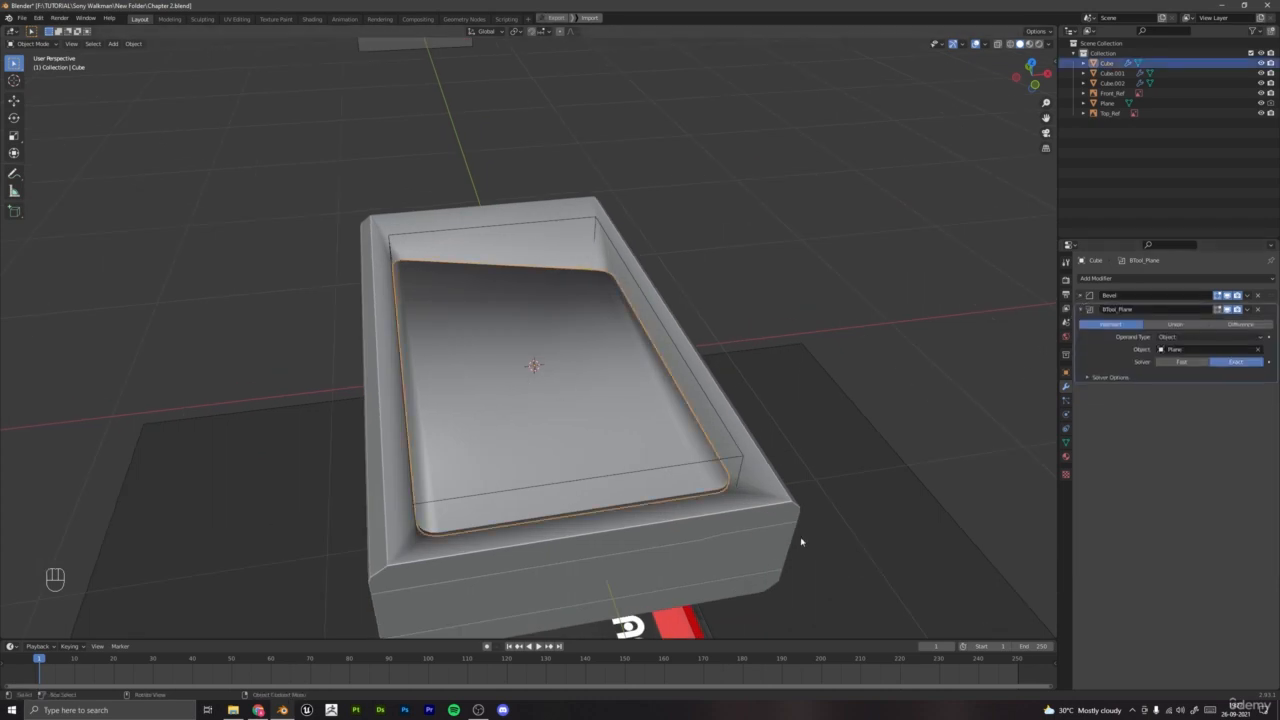
Step: Reorder the outer Walkman body's modifiers so that Bevel comes after the BTool_Plane boolean
click(742, 522)
click(691, 475)
click(709, 511)
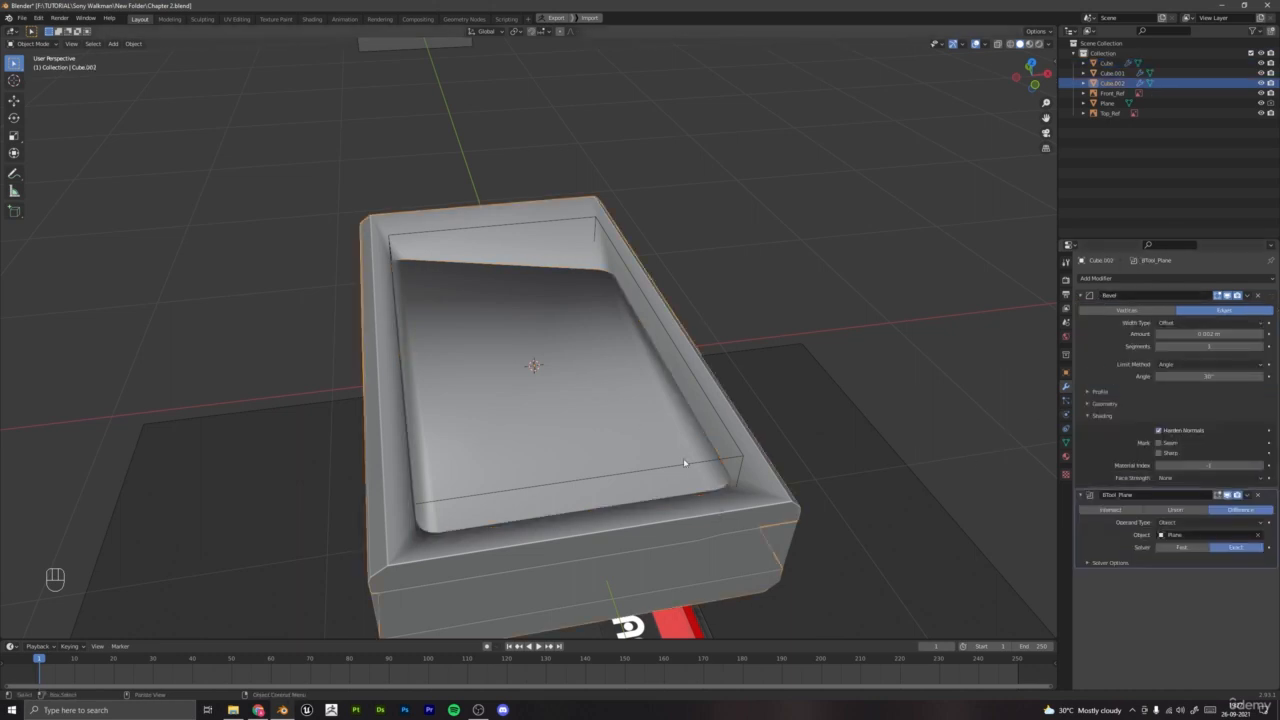
click(1081, 296)
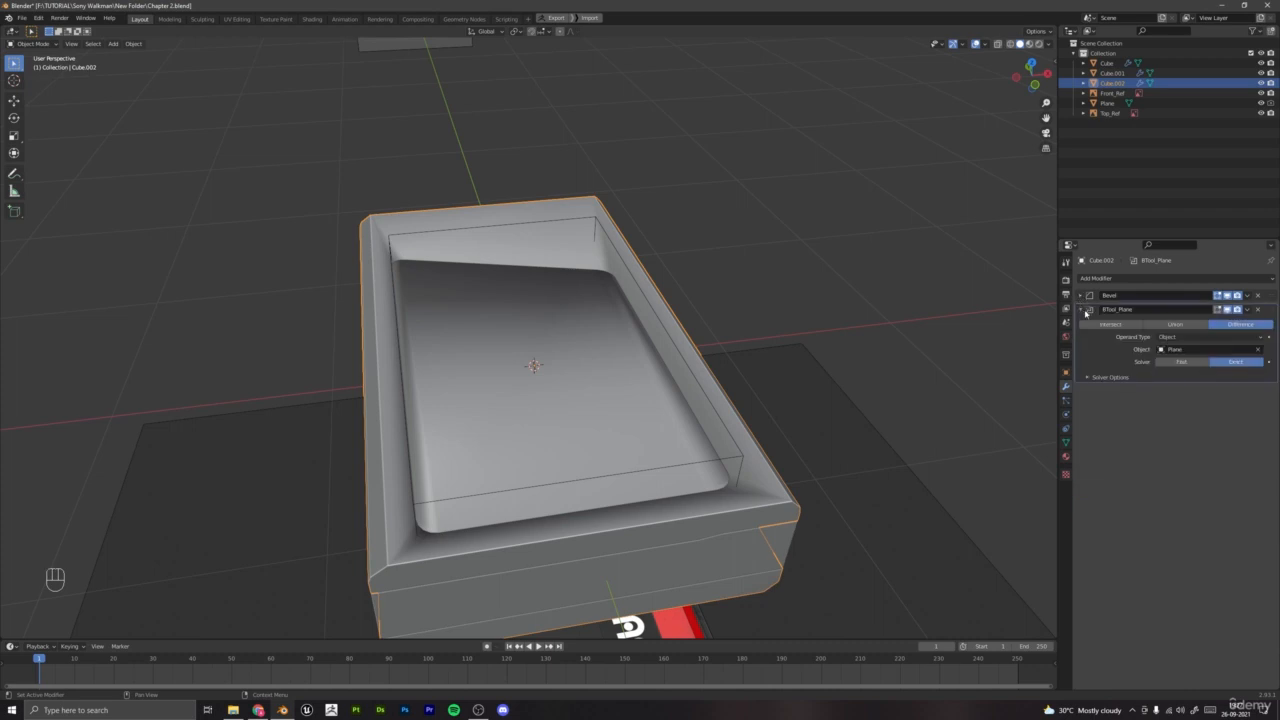
click(1081, 310)
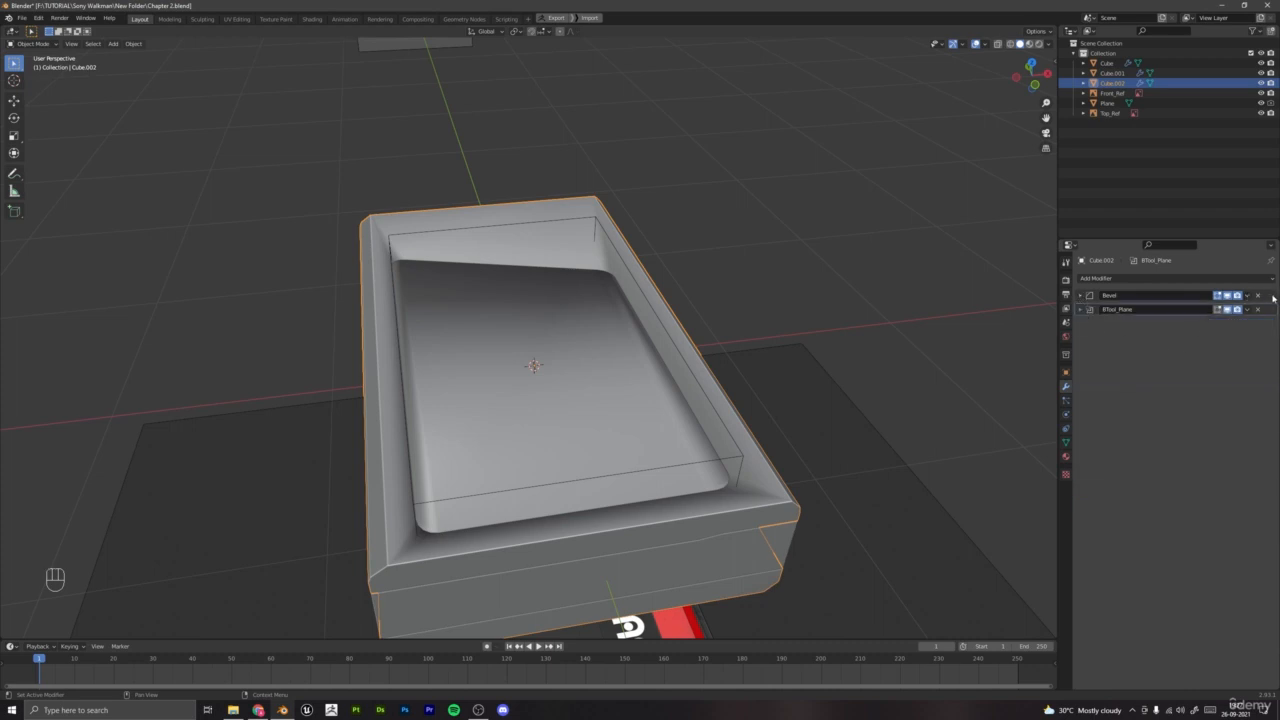
drag(1272, 296, 1274, 312)
middle_drag(790, 490, 648, 406)
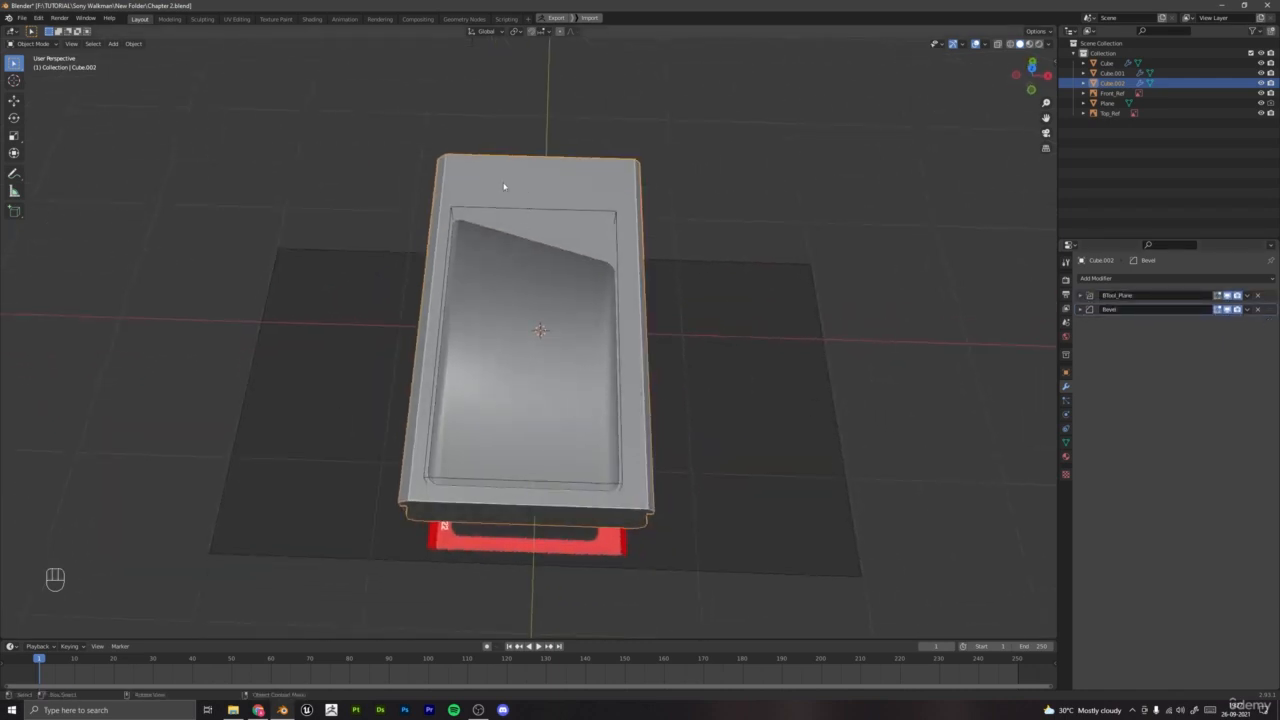
Step: Reorder the inner window piece's modifiers so that Bevel comes after the BTool_Plane boolean, and deselect it
click(549, 297)
mouse_move(1268, 298)
mouse_down()
mouse_move(1220, 350)
mouse_move(1109, 413)
mouse_up()
scroll(593, 400, down, 2)
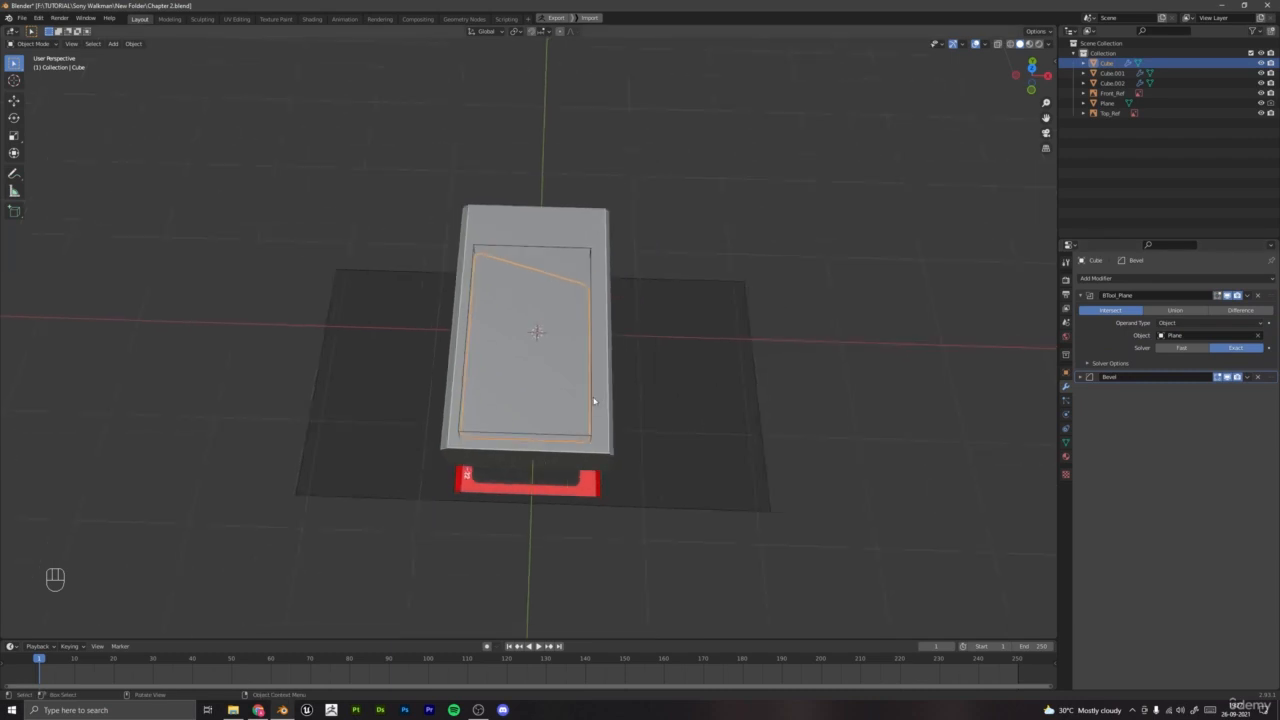
scroll(686, 271, up, 5)
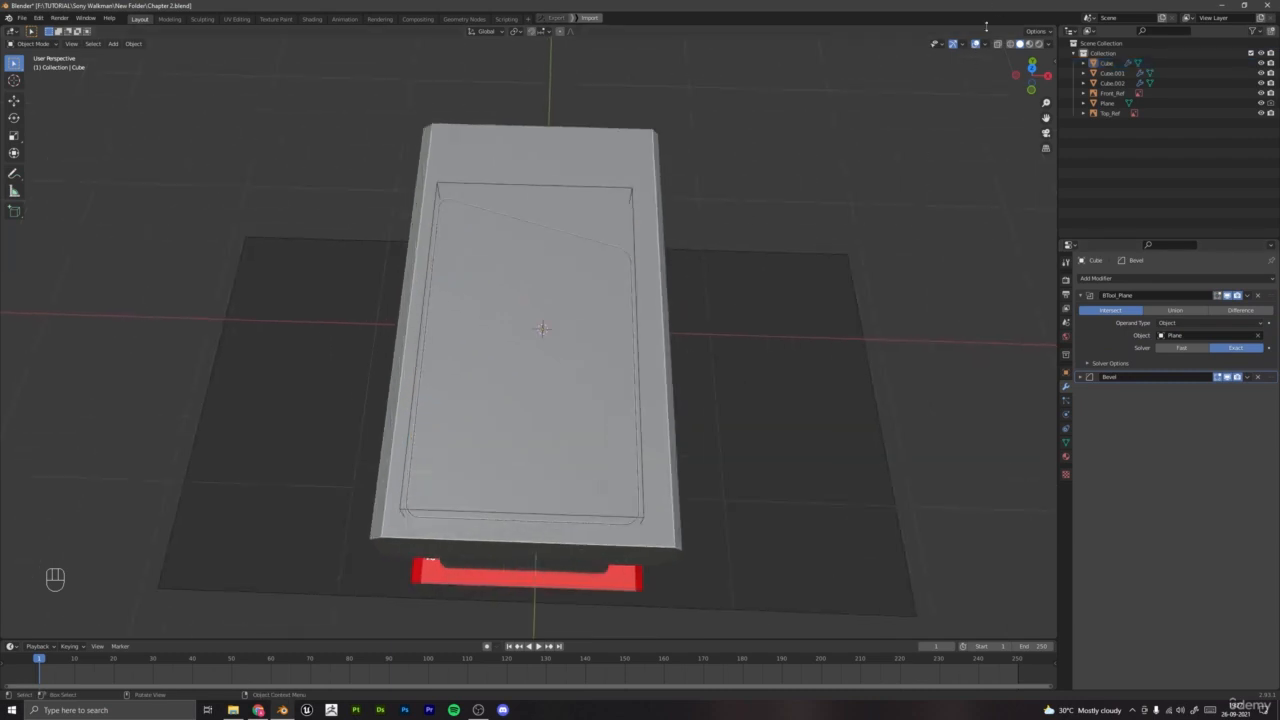
Step: Hide the viewport overlays to check the window seam on the clean model, and show them again
click(976, 44)
middle_drag(976, 44, 560, 320)
scroll(580, 303, down, 2)
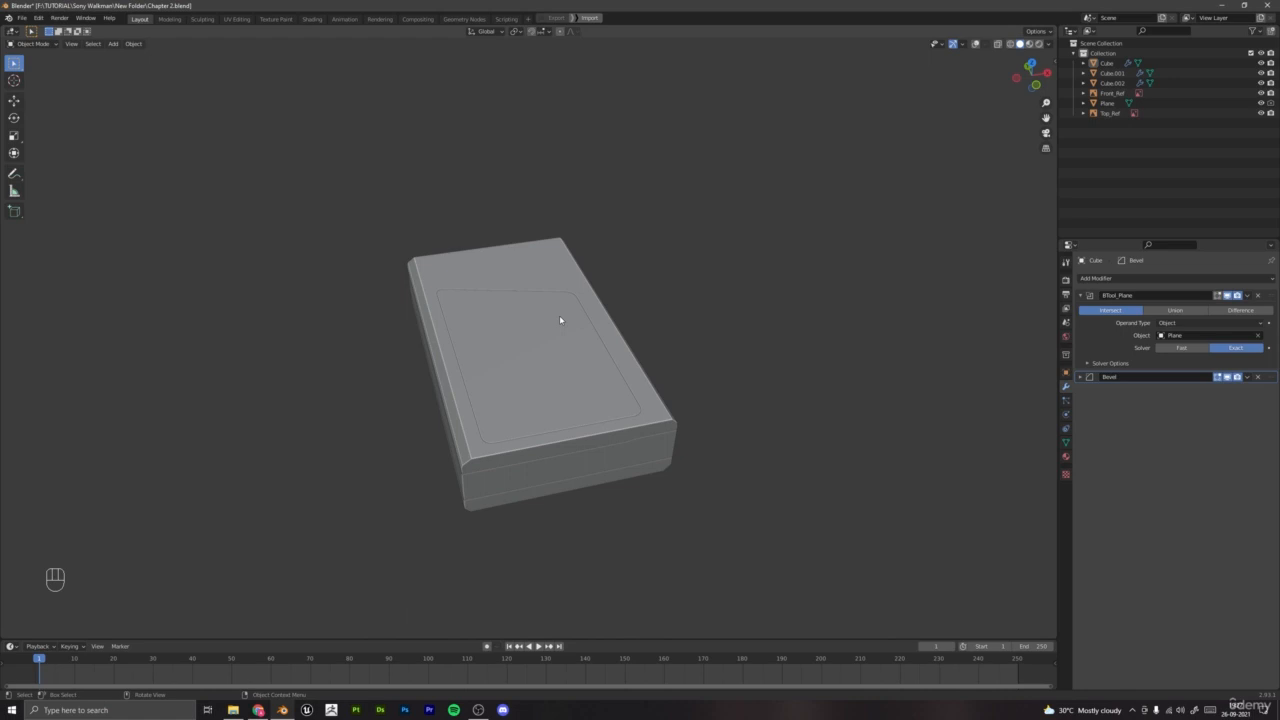
click(976, 44)
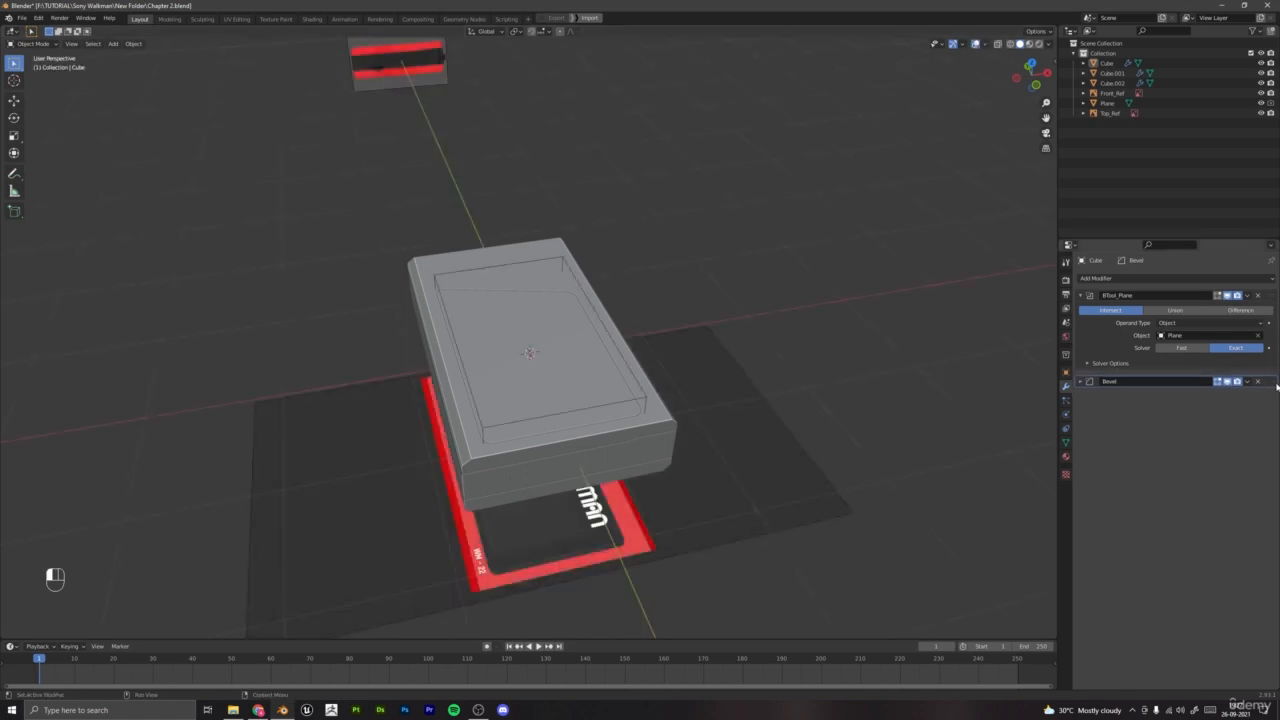
Step: Inspect the separate window piece and the surrounding body from several angles, and display their object properties
scroll(623, 467, up, 3)
middle_drag(496, 457, 542, 432)
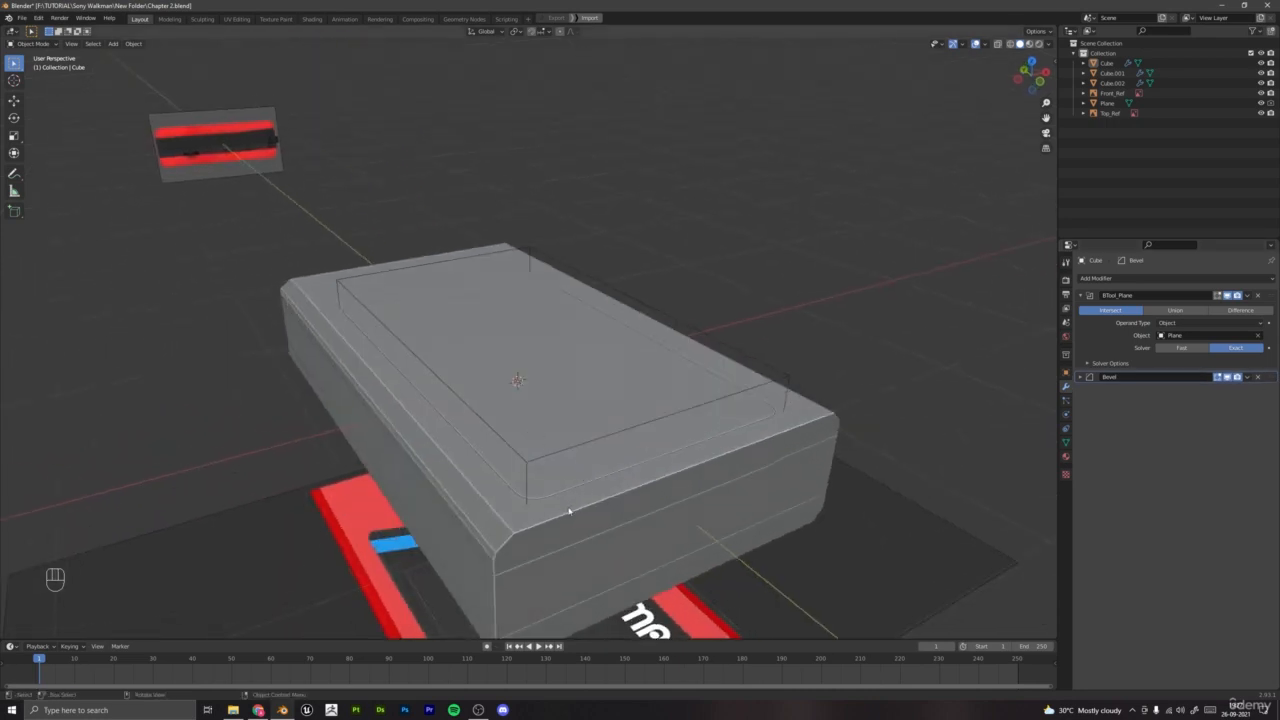
middle_drag(566, 510, 506, 508)
click(441, 374)
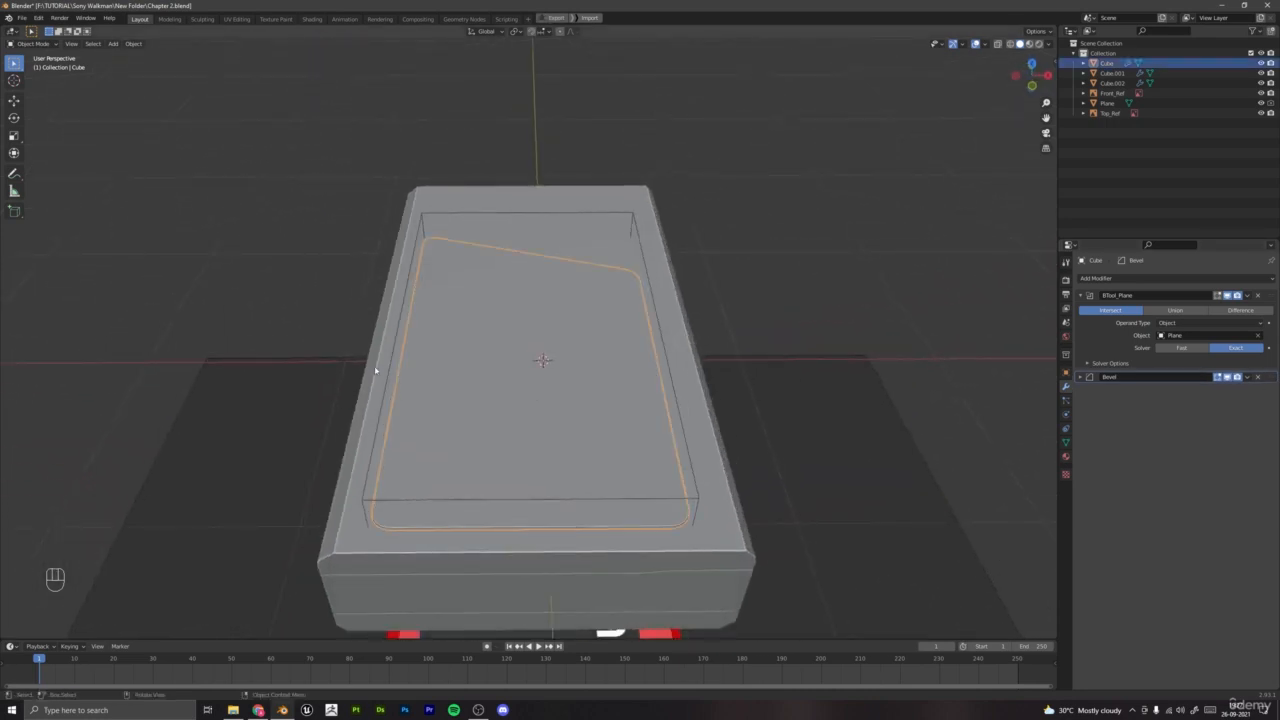
click(446, 371)
click(391, 386)
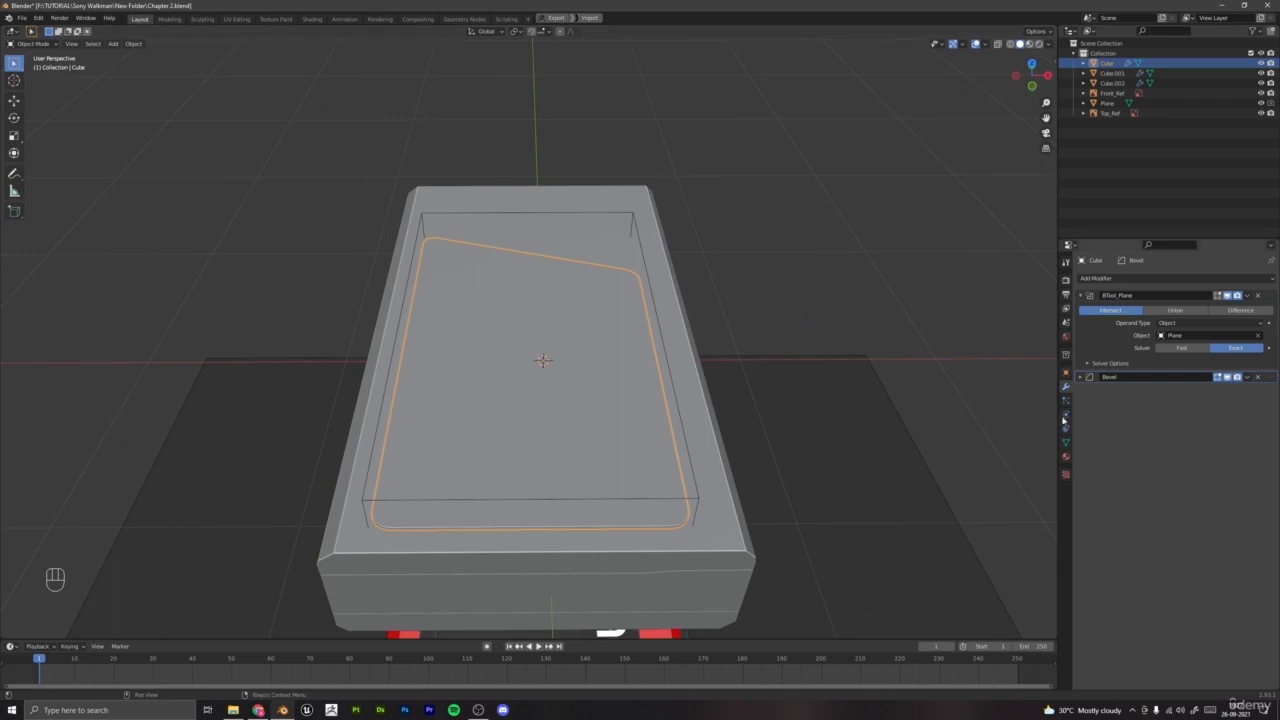
click(1066, 373)
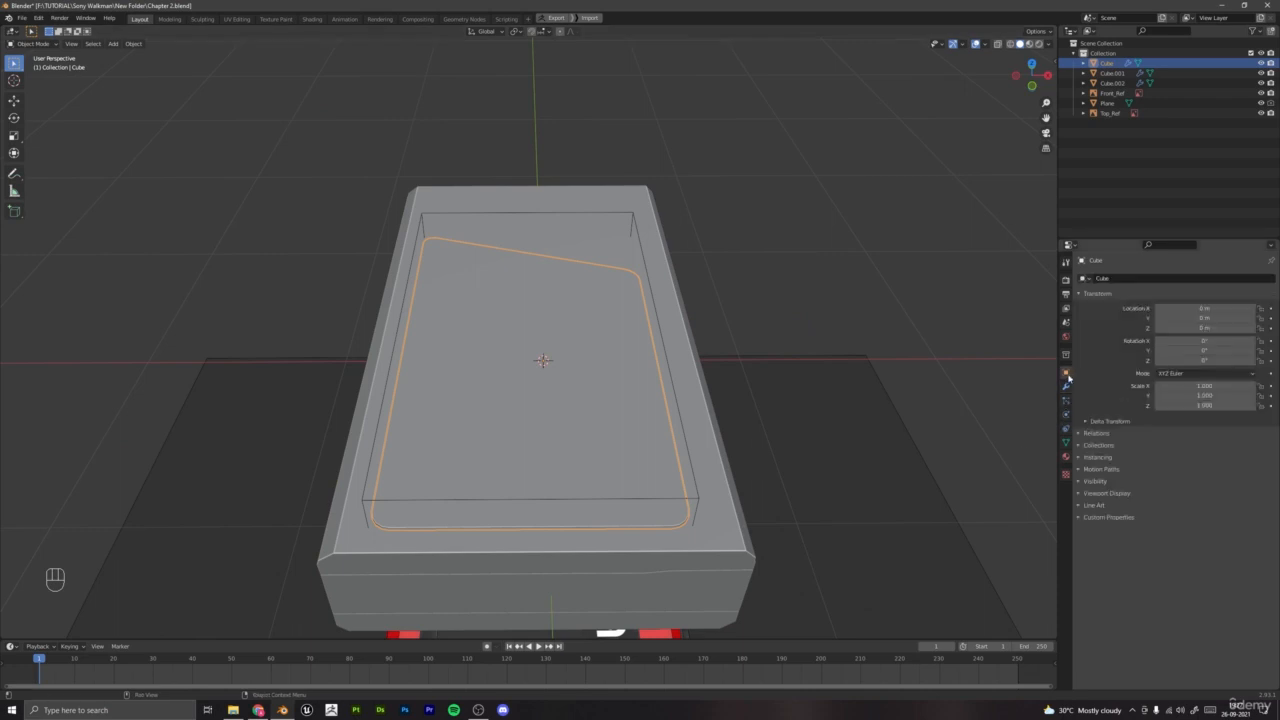
click(717, 552)
click(663, 503)
middle_drag(663, 503, 570, 487)
click(562, 477)
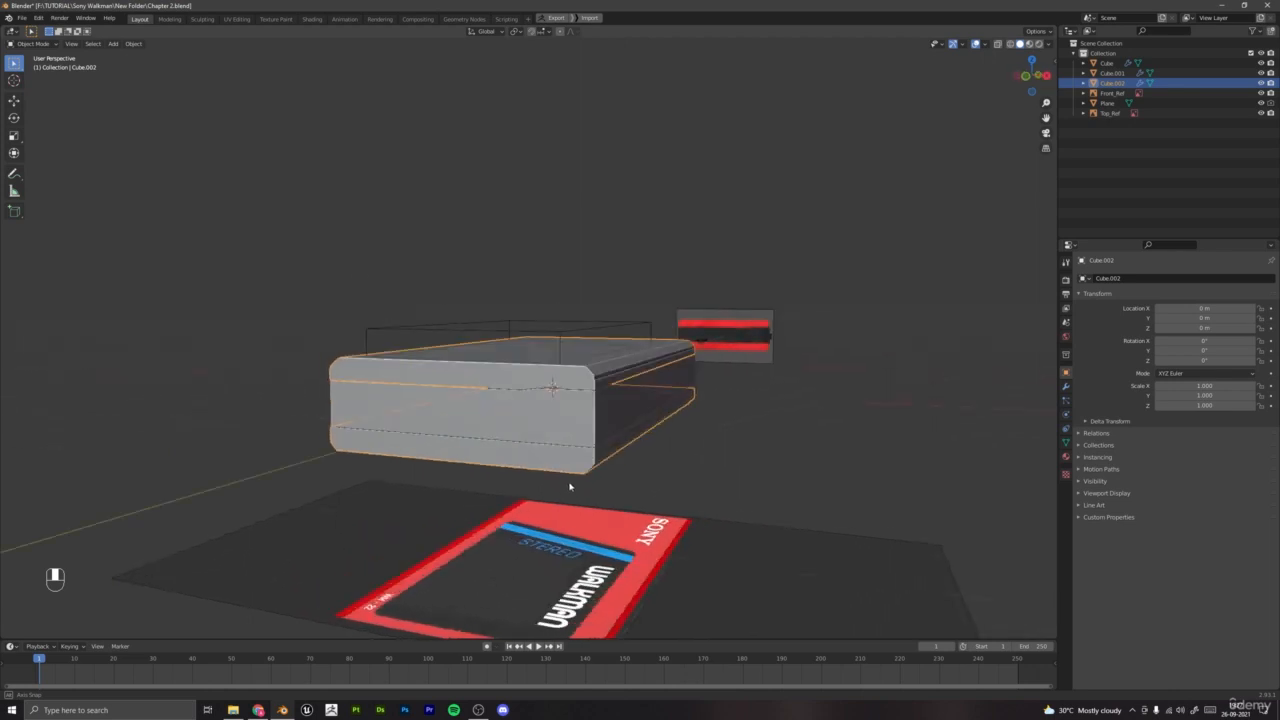
Step: View the model from the top with X-ray on and examine the window area of the reference image
key(KP_7)
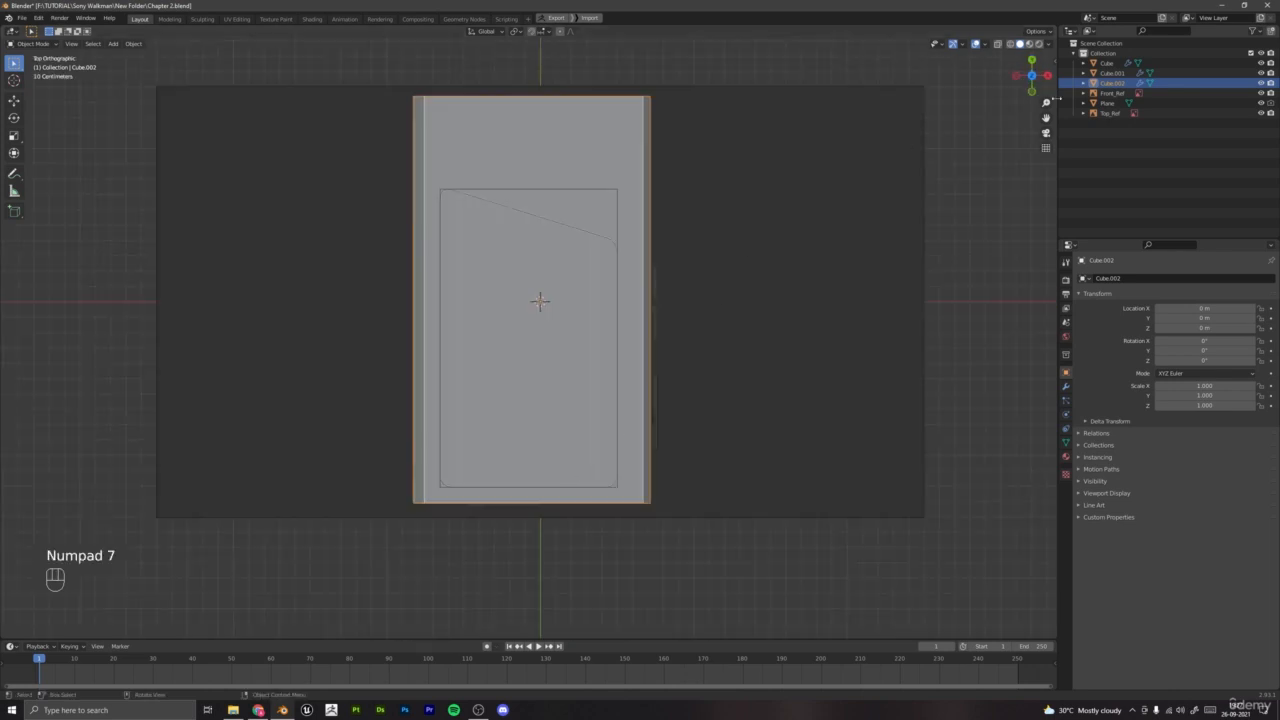
click(997, 44)
scroll(496, 278, up, 2)
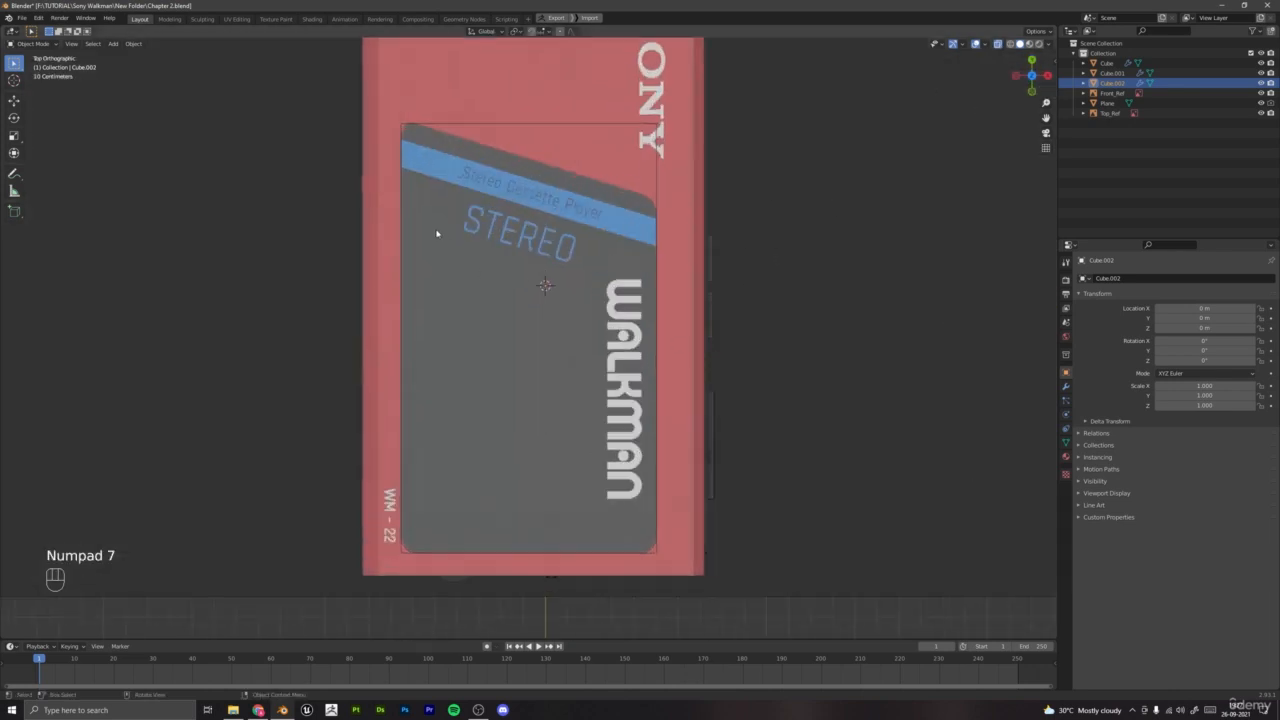
scroll(584, 283, up, 2)
shift+middle_drag(557, 263, 621, 210)
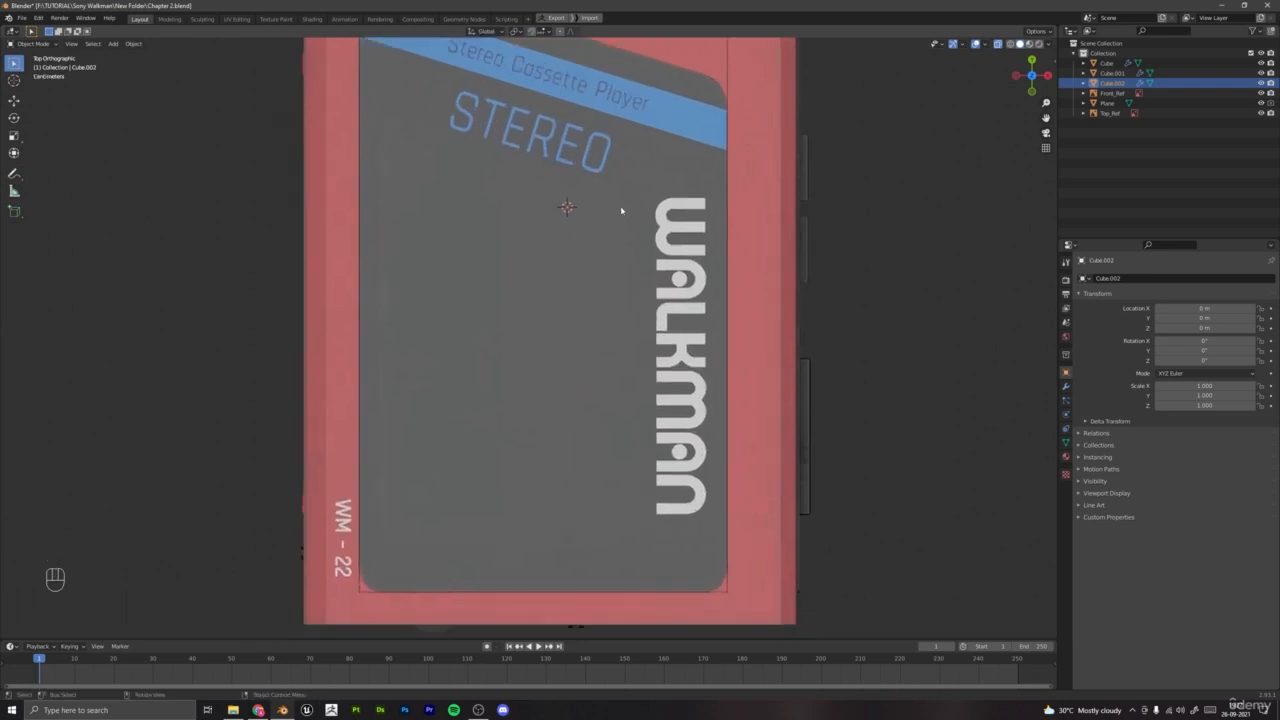
scroll(511, 515, down, 3)
scroll(516, 511, up, 2)
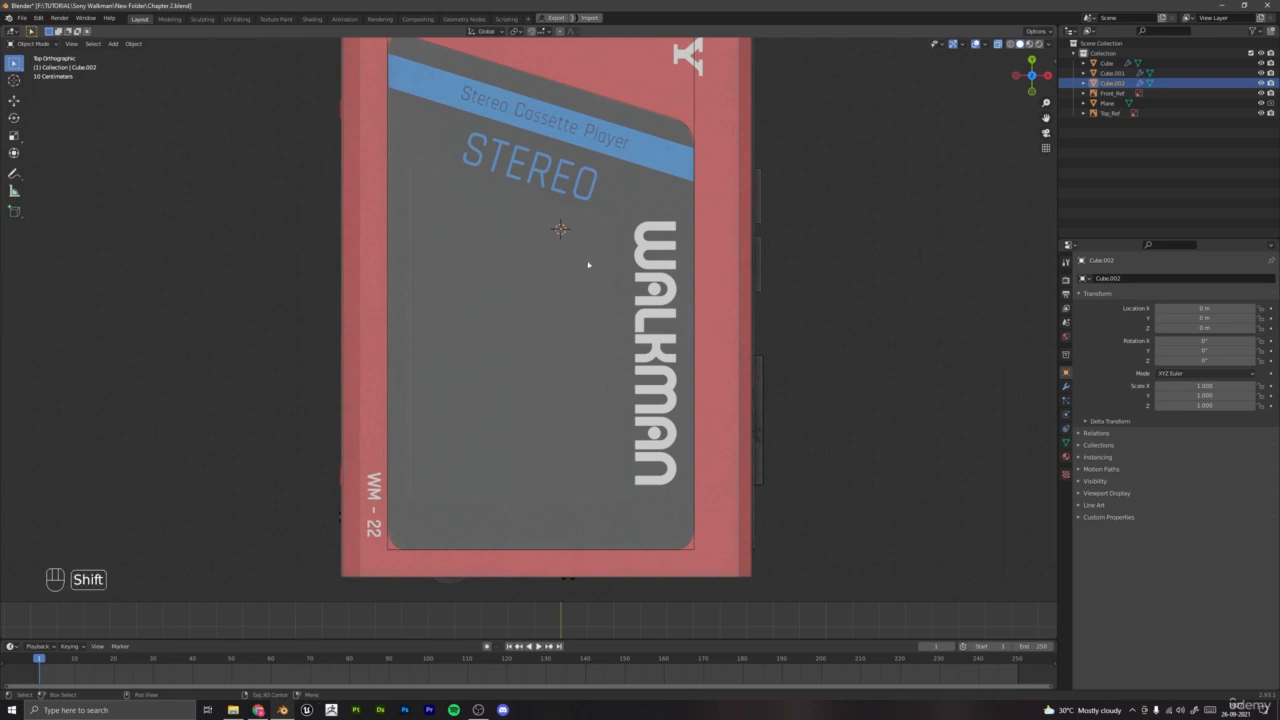
Step: Add a plane mesh at the 3D cursor for the inner cassette window
key(shift+a)
click(624, 252)
scroll(624, 265, down, 3)
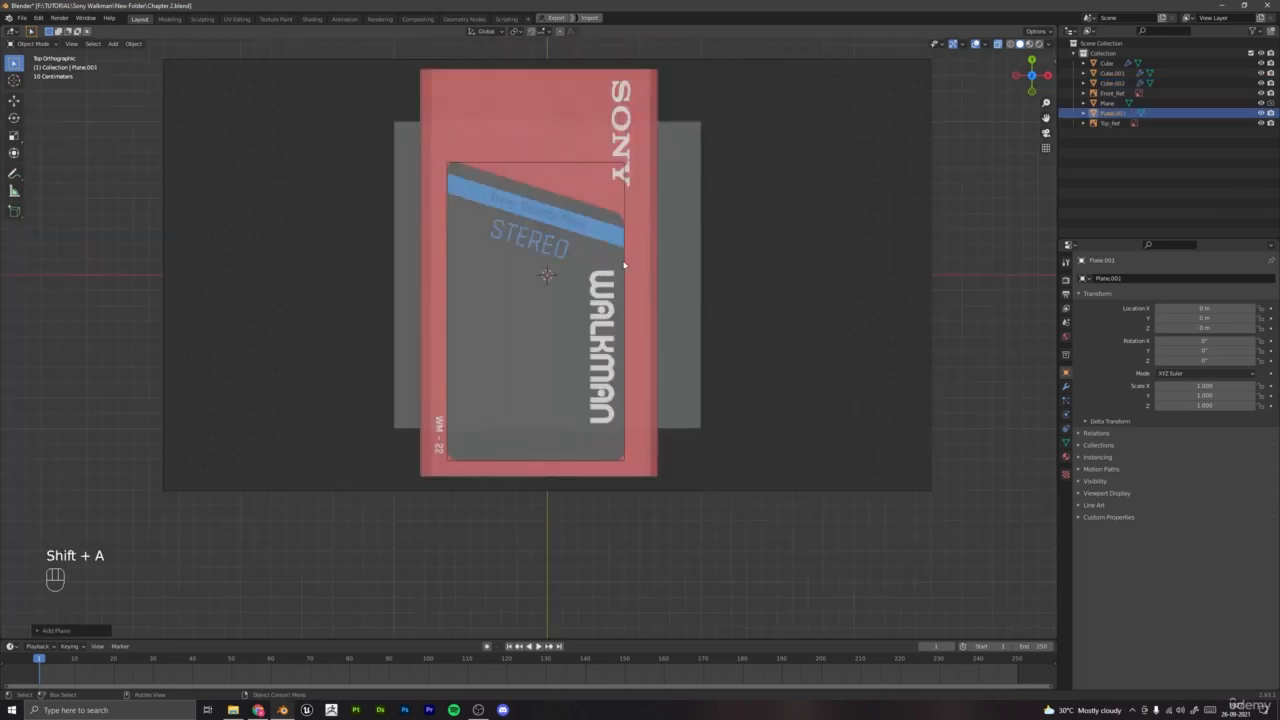
scroll(624, 265, down, 2)
scroll(743, 197, up, 2)
Step: Isolate the new plane together with the Top_Ref image in local view, seen from the top with X-ray on
middle_drag(743, 197, 970, 43)
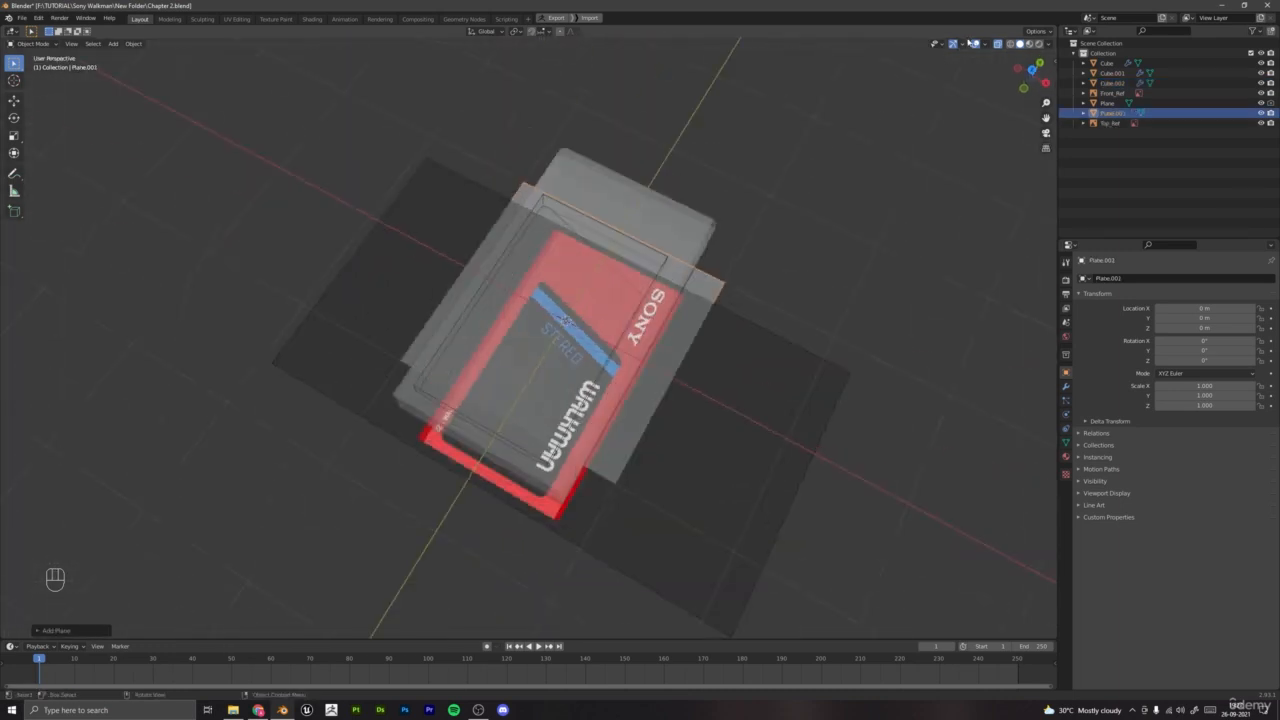
click(997, 44)
shift+click(789, 388)
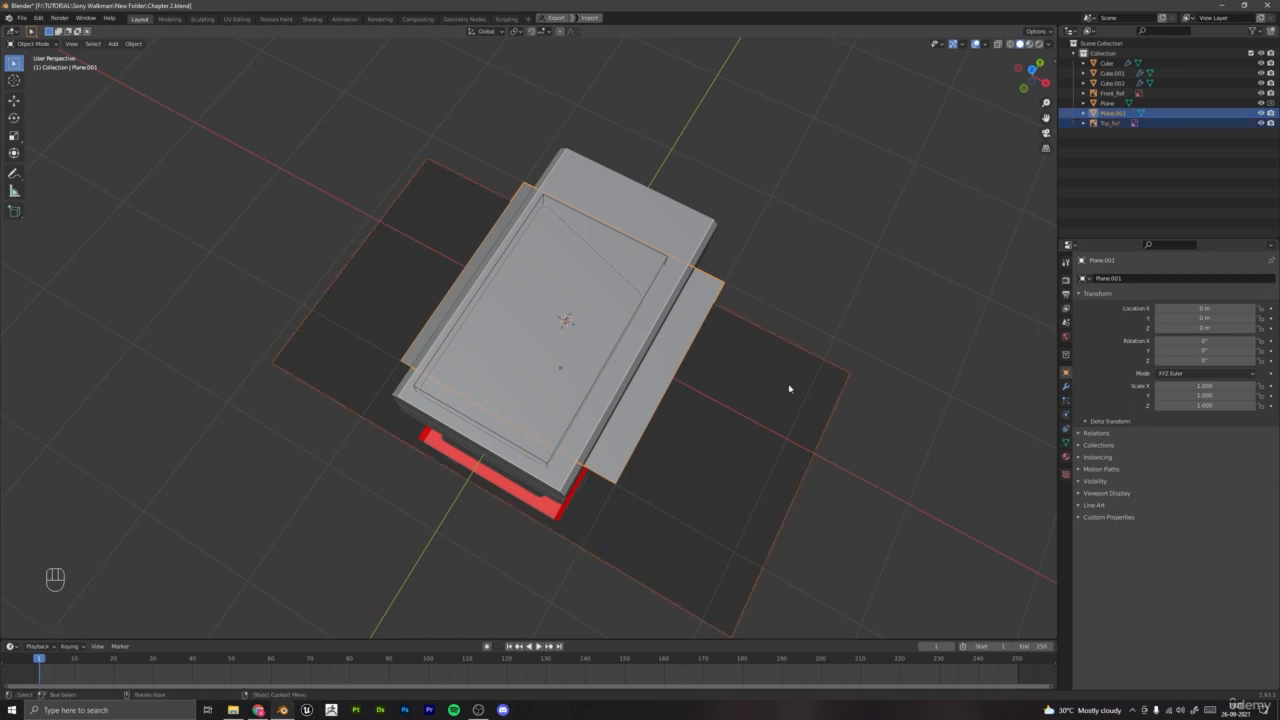
key(KP_Divide)
key(KP_7)
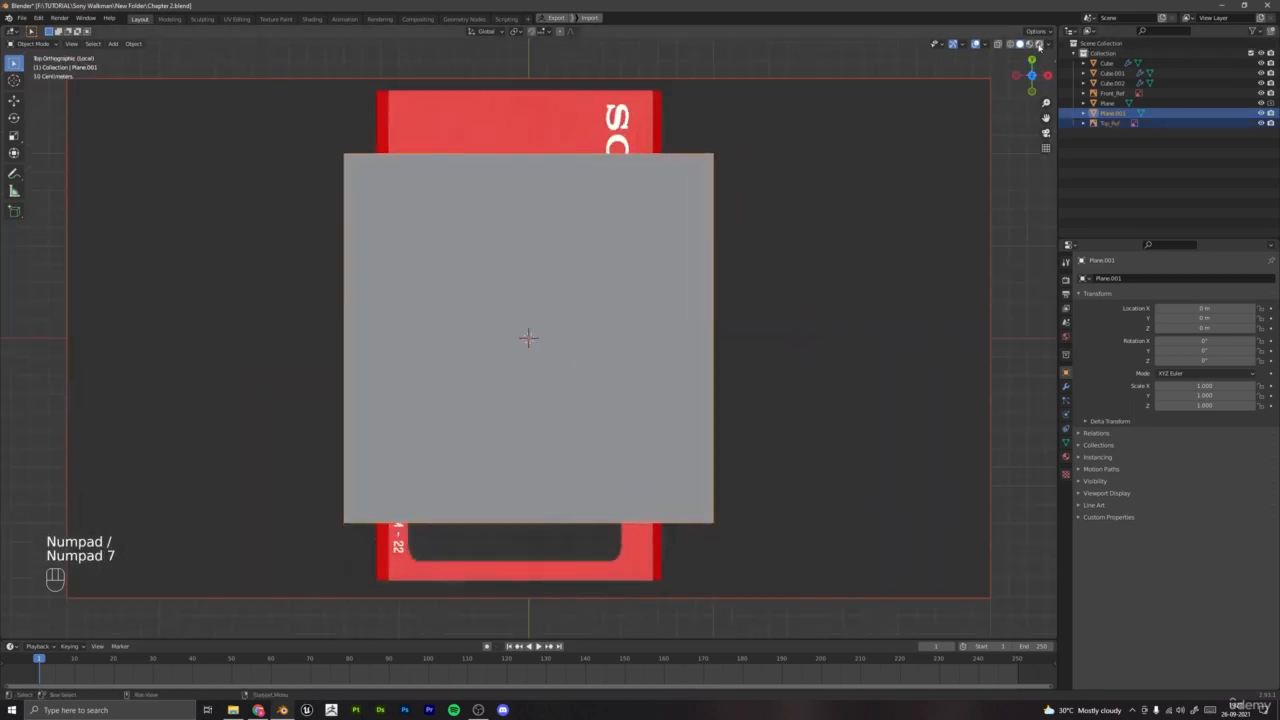
click(997, 44)
click(600, 415)
key(g)
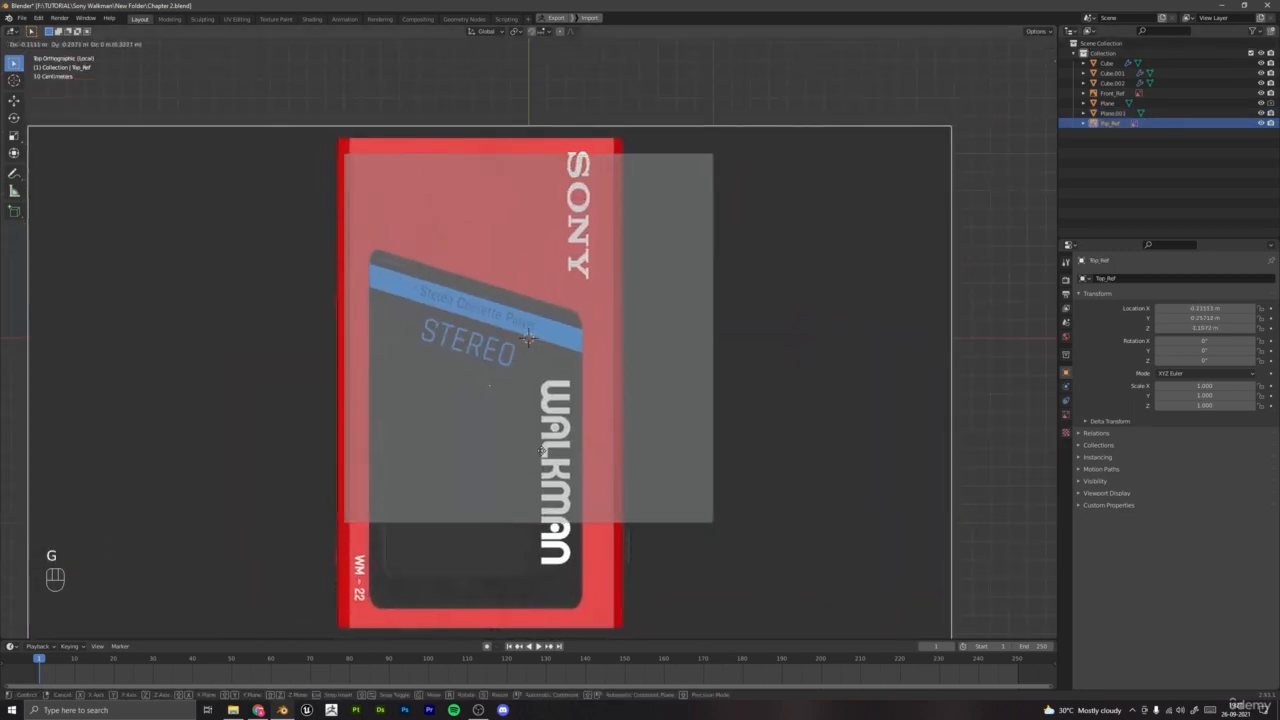
right_click(688, 372)
Step: Move the plane over the inner cassette window of the reference and scale it uniformly to about 0.43
click(688, 372)
key(g)
key(s)
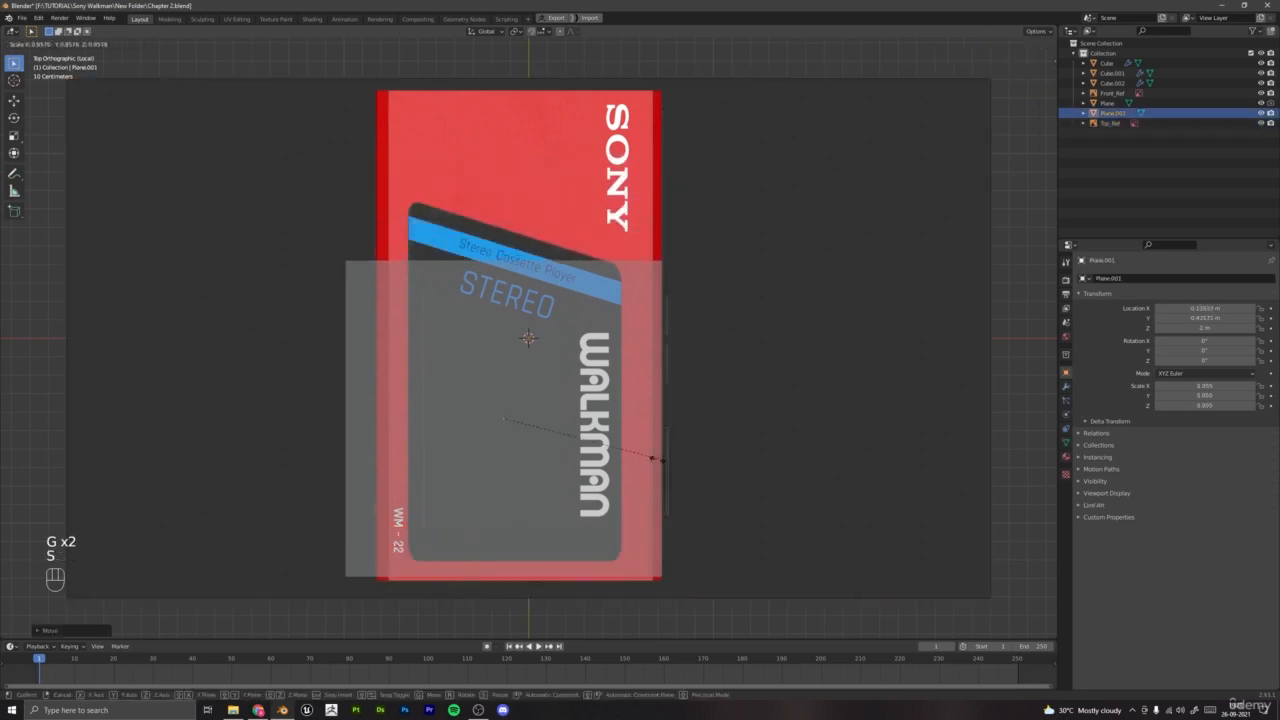
click(582, 445)
Step: In Edit Mode, move the plane's right edge along X to the right side of the inner window outline
scroll(534, 330, up, 7)
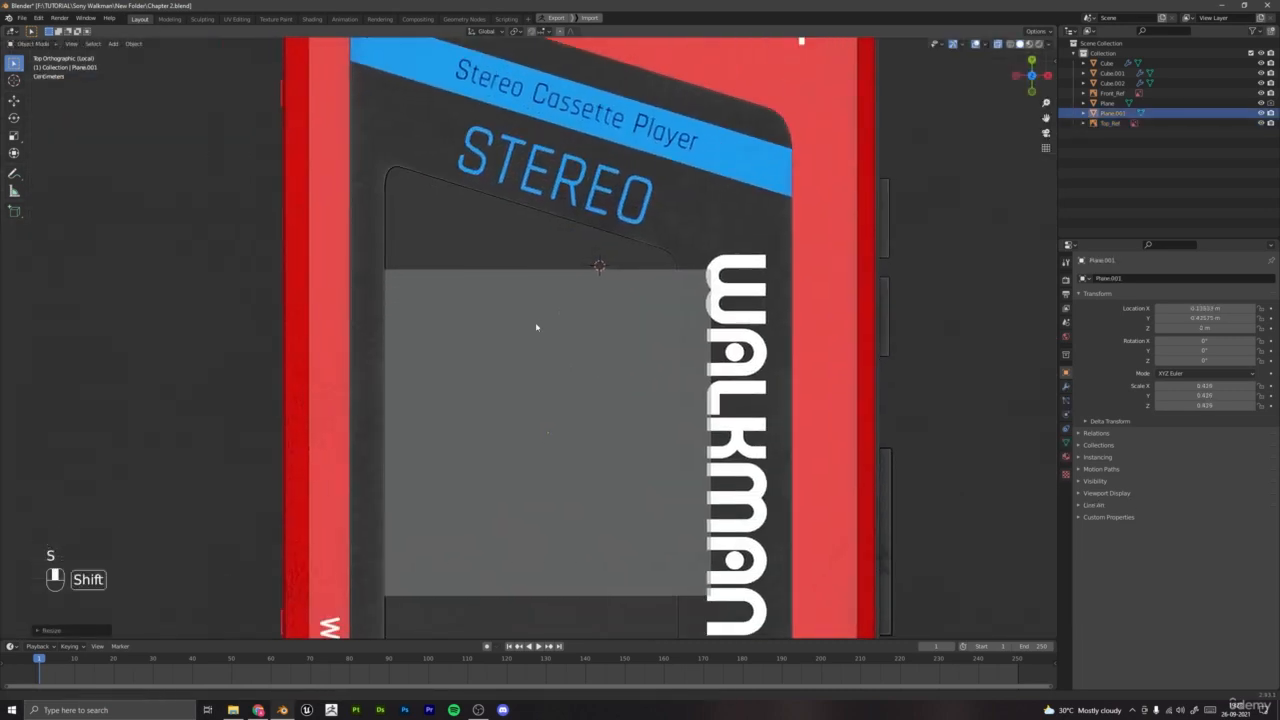
shift+middle_drag(564, 354, 517, 297)
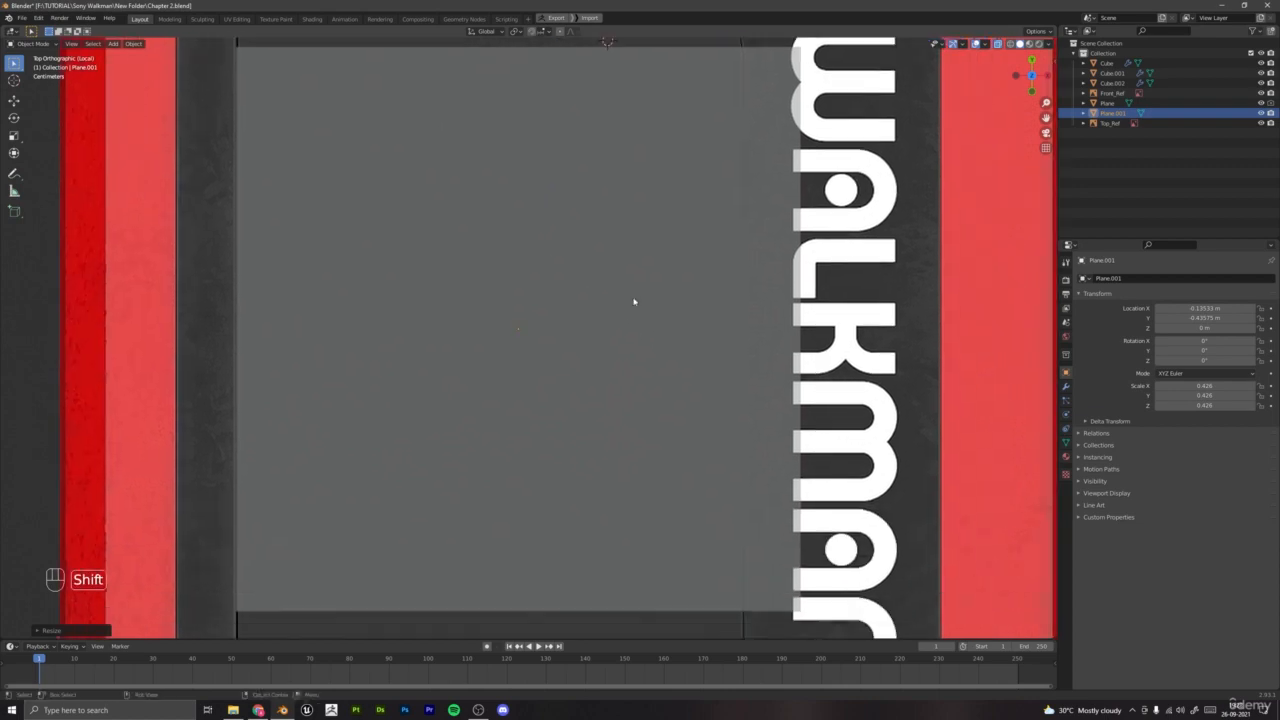
scroll(662, 305, down, 3)
key(Tab)
click(681, 420)
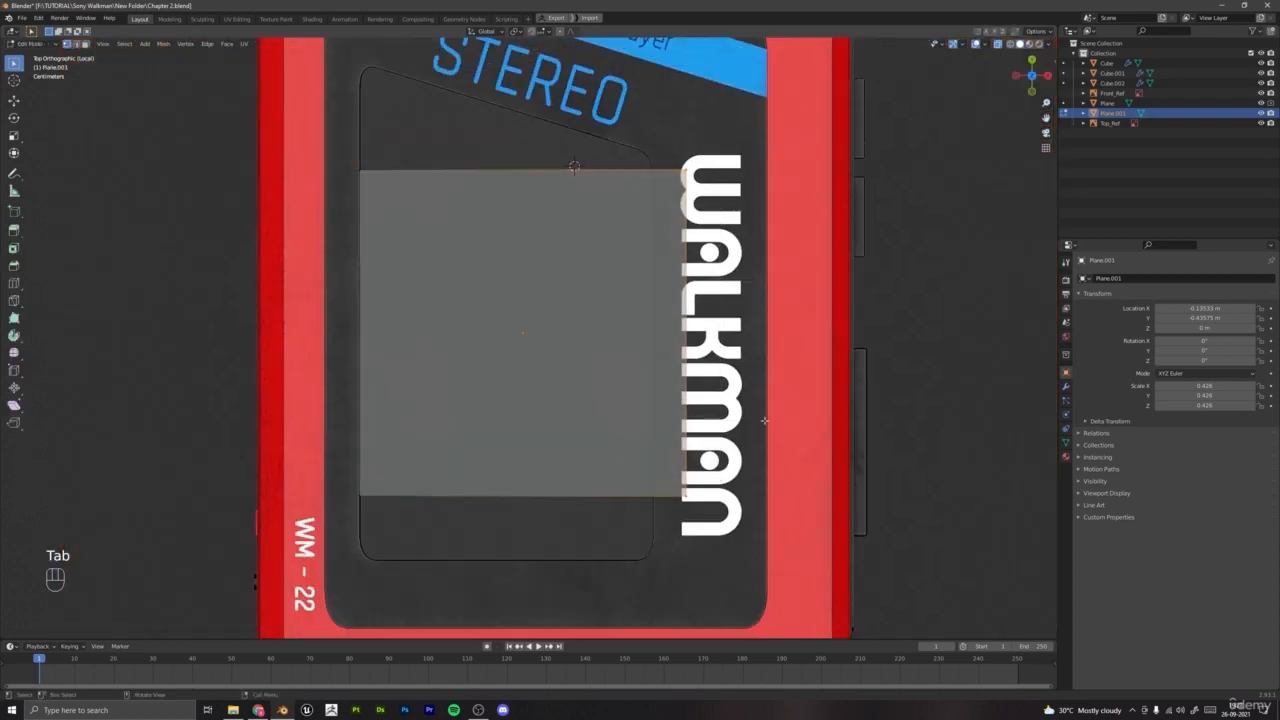
key(g)
key(x)
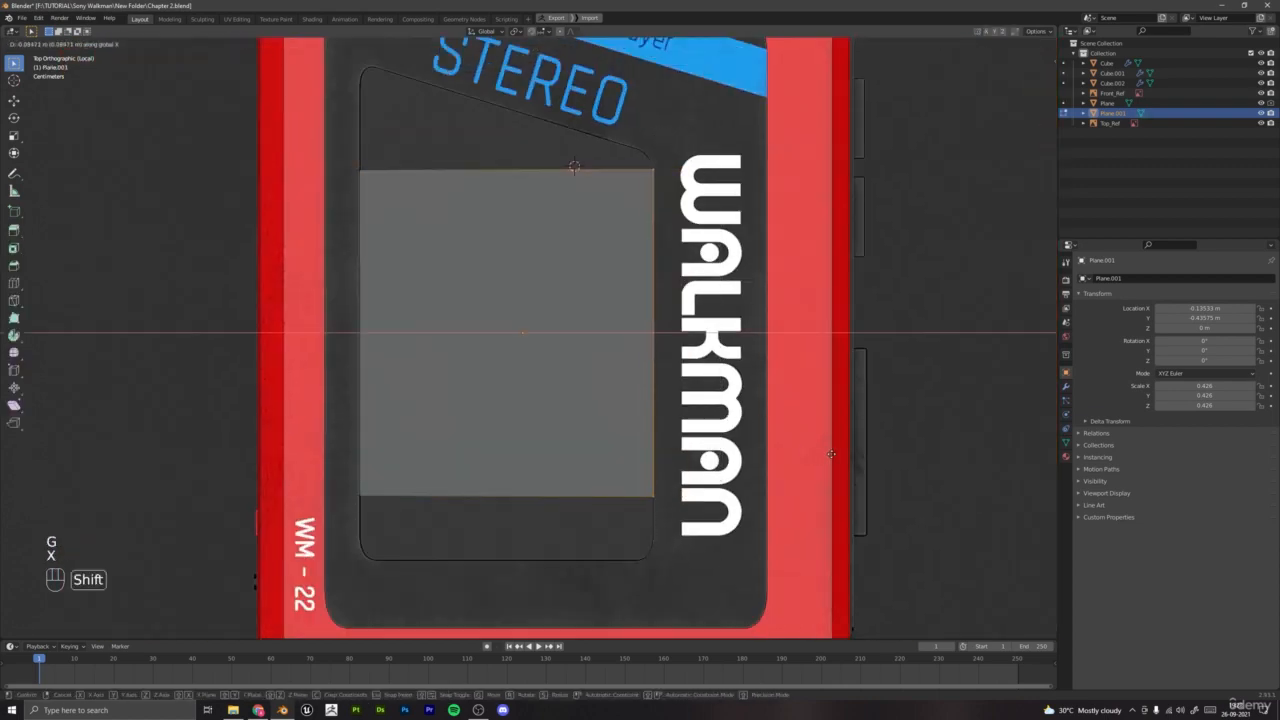
click(831, 454)
Step: Raise the plane's top-left corner along Y to the upper left corner of the inner window outline
drag(335, 118, 438, 202)
key(g)
key(z)
key(g)
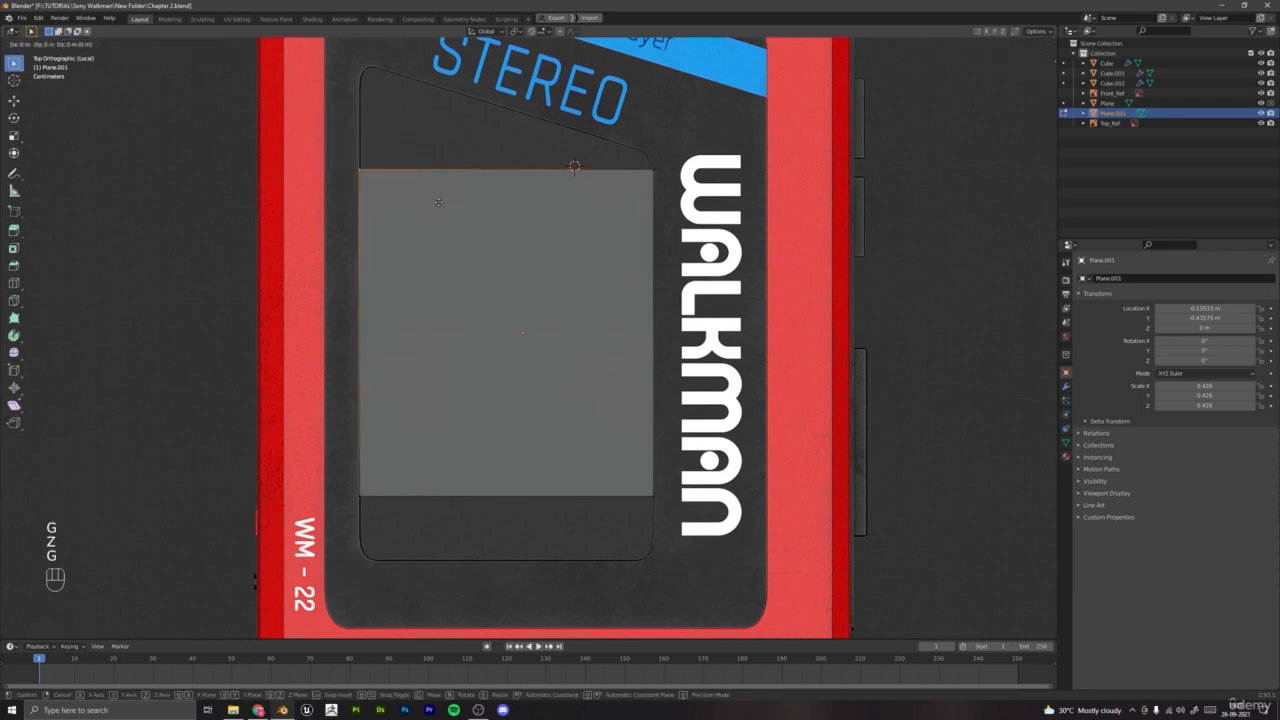
key(y)
click(446, 115)
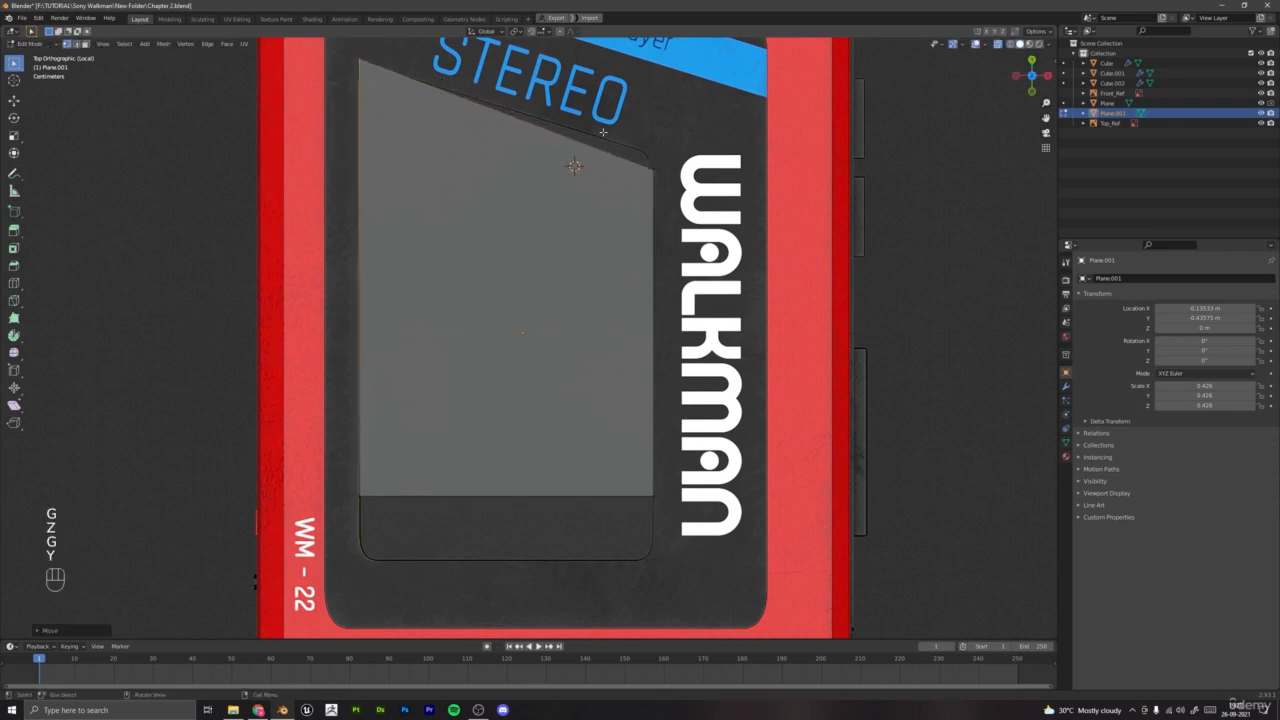
Step: Raise the plane's top-right corner along Y so the upper edge follows the outline's slanted line
drag(612, 136, 668, 210)
key(g)
key(y)
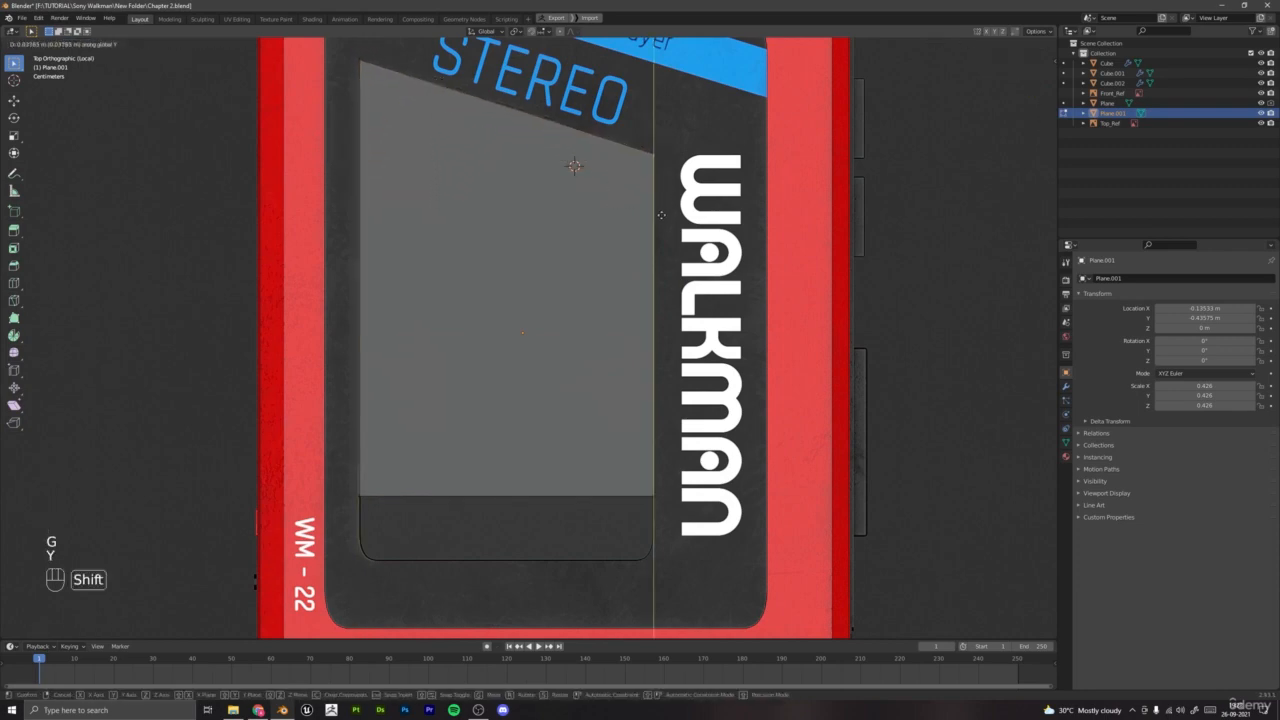
click(661, 212)
Step: Fine-tune the plane's two upper corners along Y to match the slanted upper edge of the inner window outline
shift+middle_drag(661, 212, 728, 325)
drag(398, 137, 457, 210)
key(g)
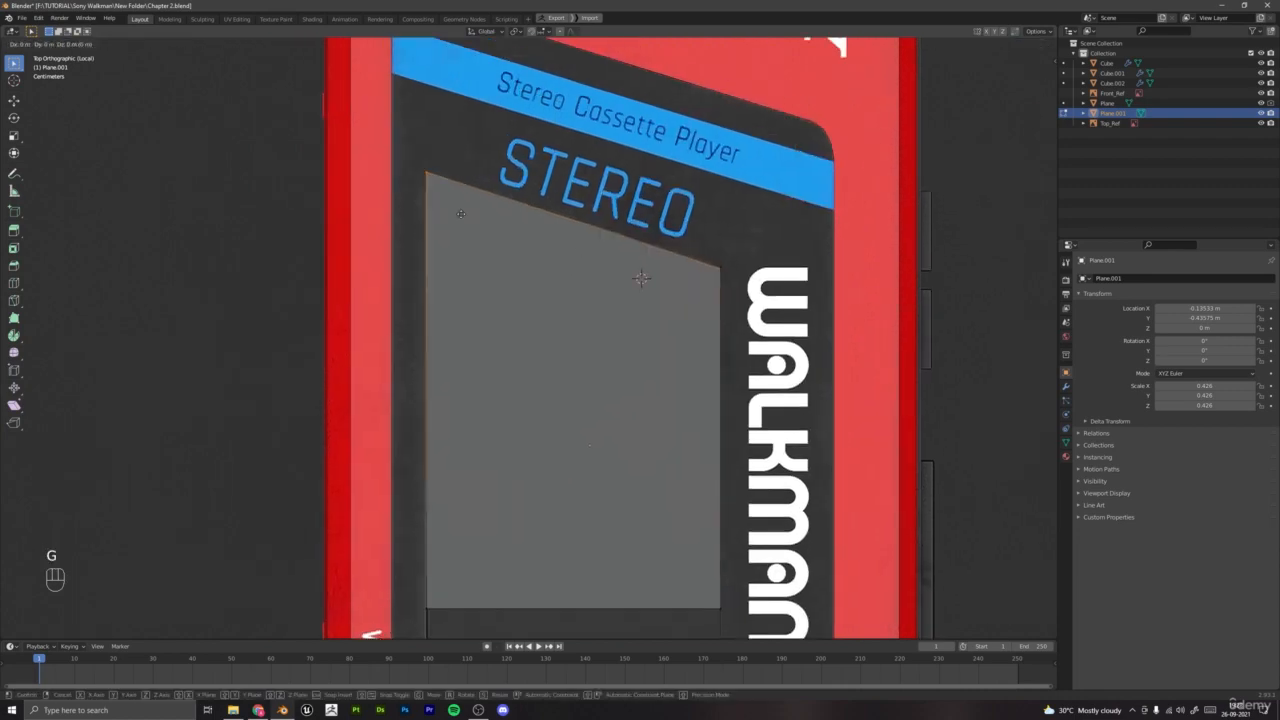
key(y)
click(457, 235)
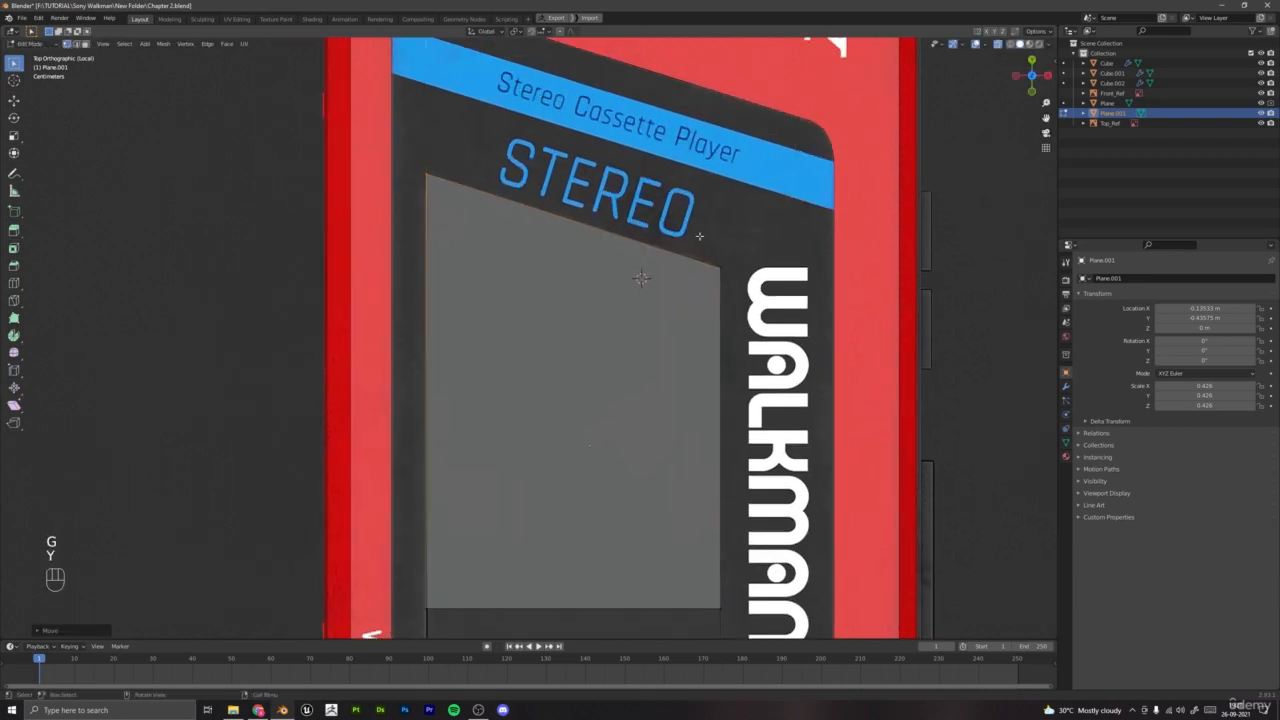
drag(699, 236, 726, 288)
key(g)
key(y)
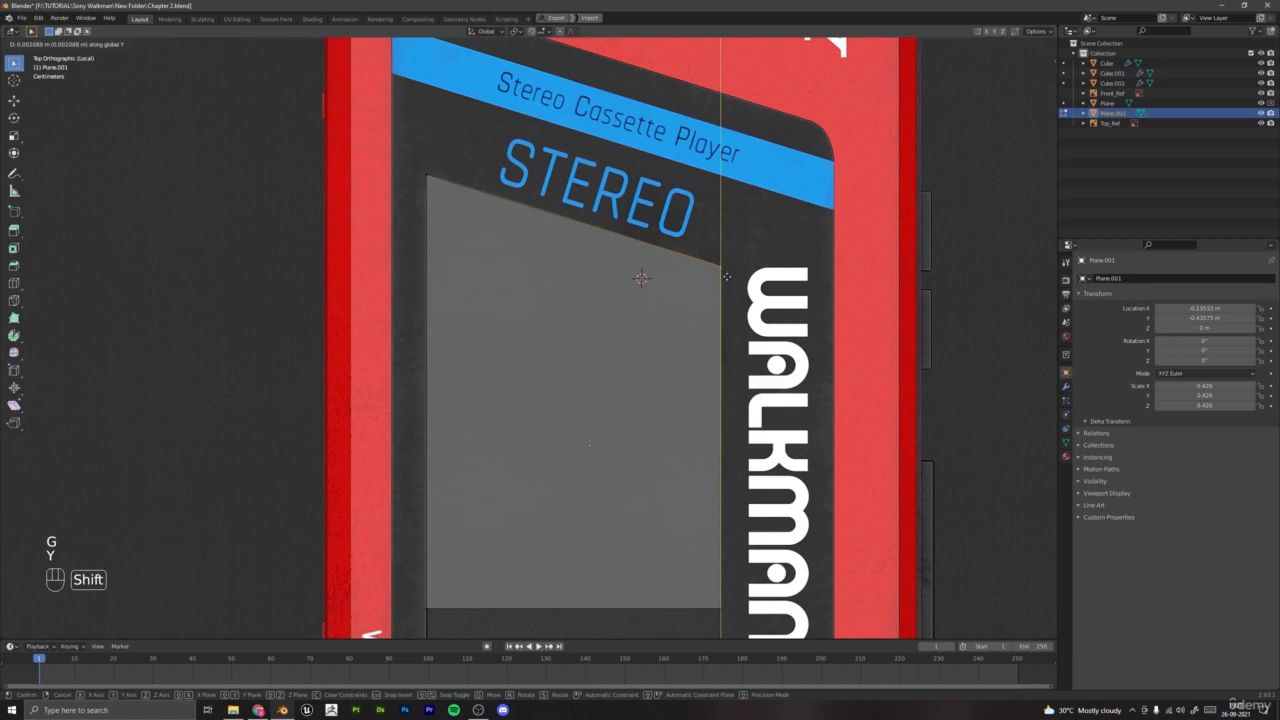
click(726, 276)
Step: Move the plane's lower edge along Y to the bottom of the inner window outline and return to Object Mode
shift+middle_drag(533, 544, 533, 340)
drag(377, 362, 686, 446)
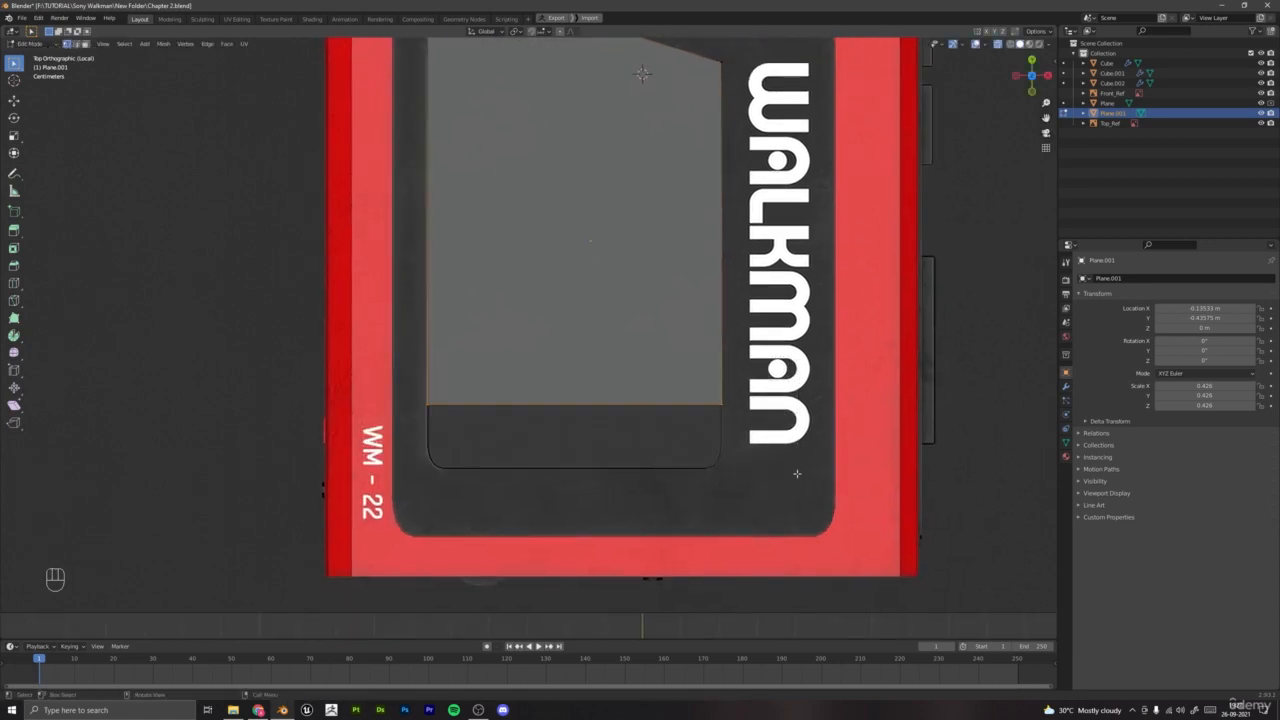
key(g)
key(z)
key(g)
key(y)
key(shift)
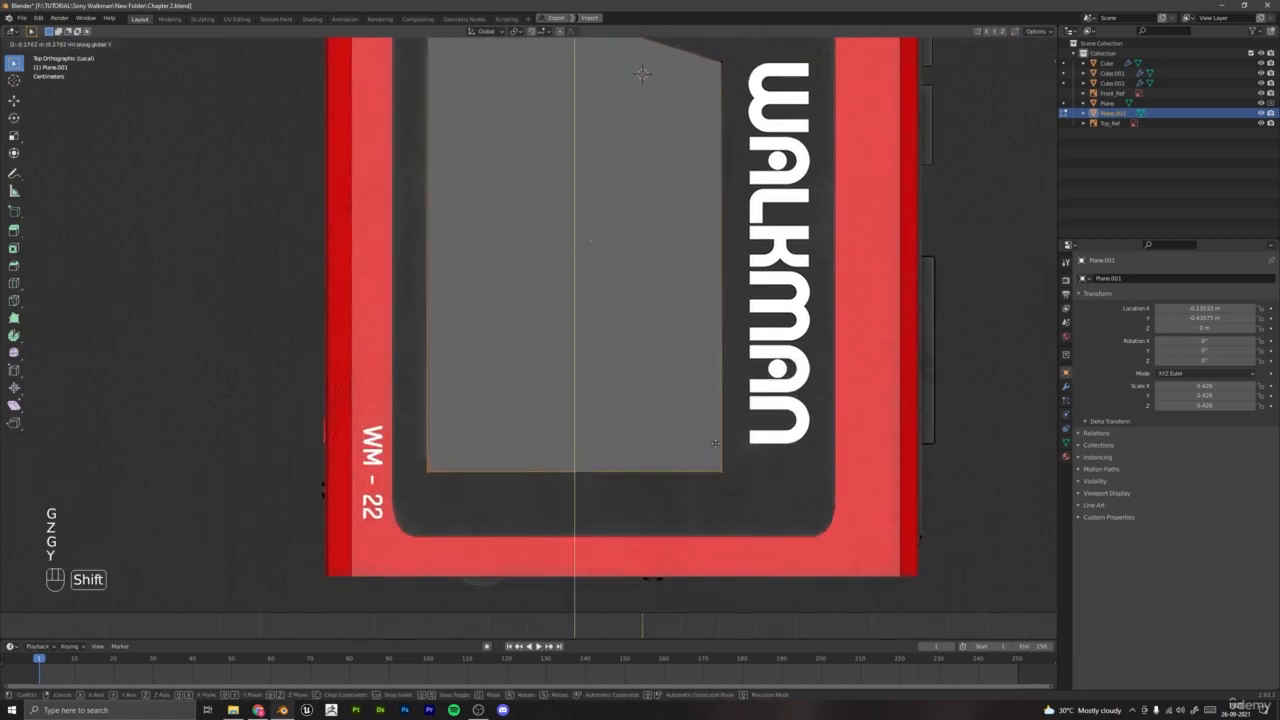
click(727, 427)
scroll(726, 428, down, 4)
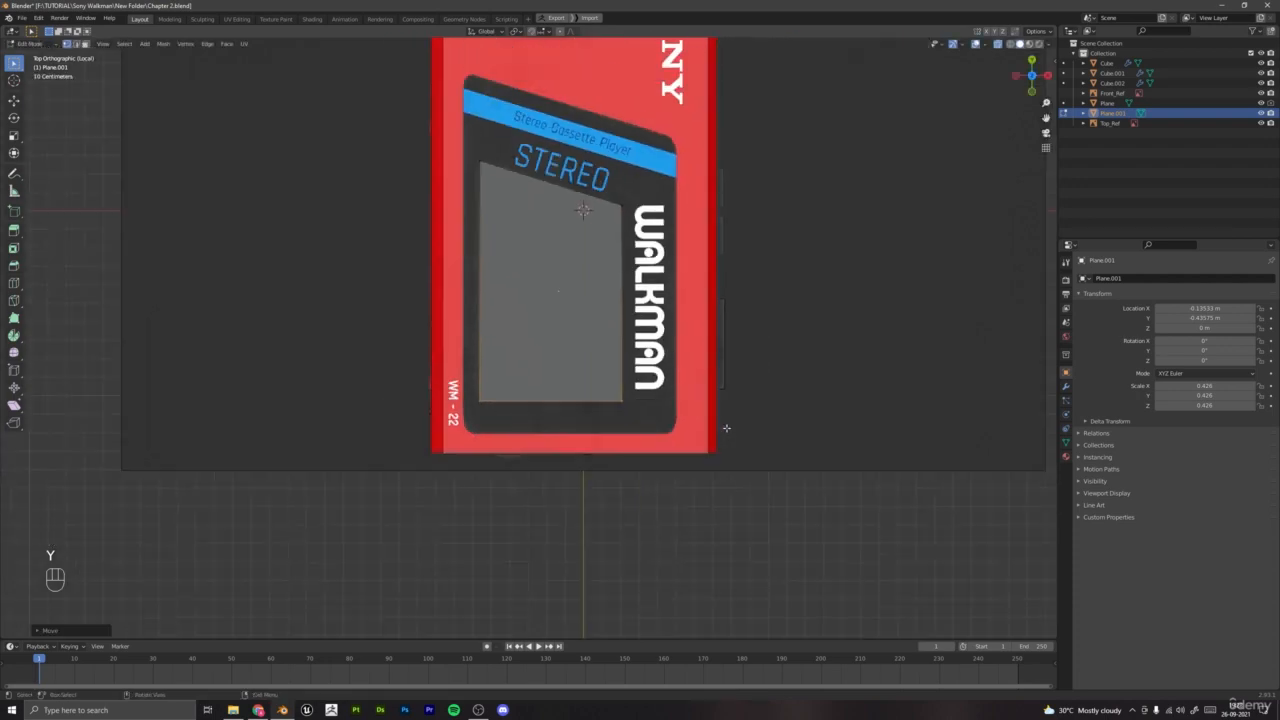
key(Tab)
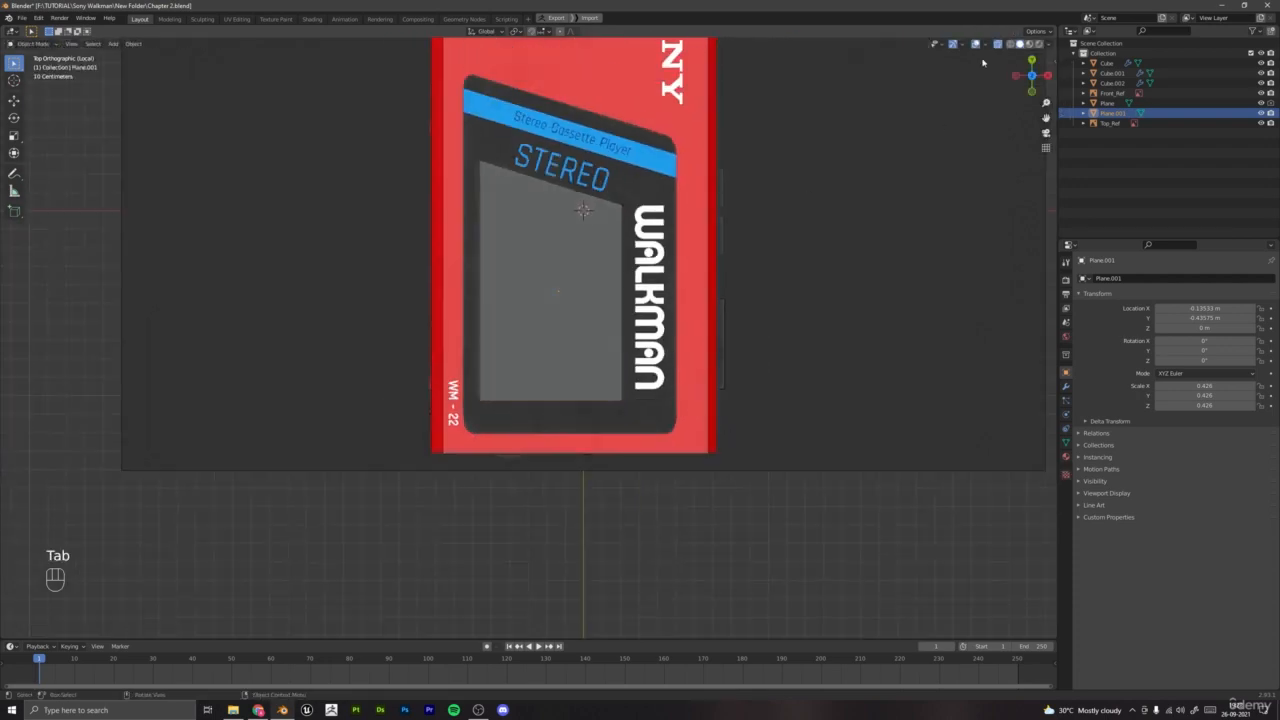
Step: Turn off X-ray, leave local view, and raise the plane along Z above the Walkman's front surface
click(997, 45)
middle_drag(618, 288, 663, 206)
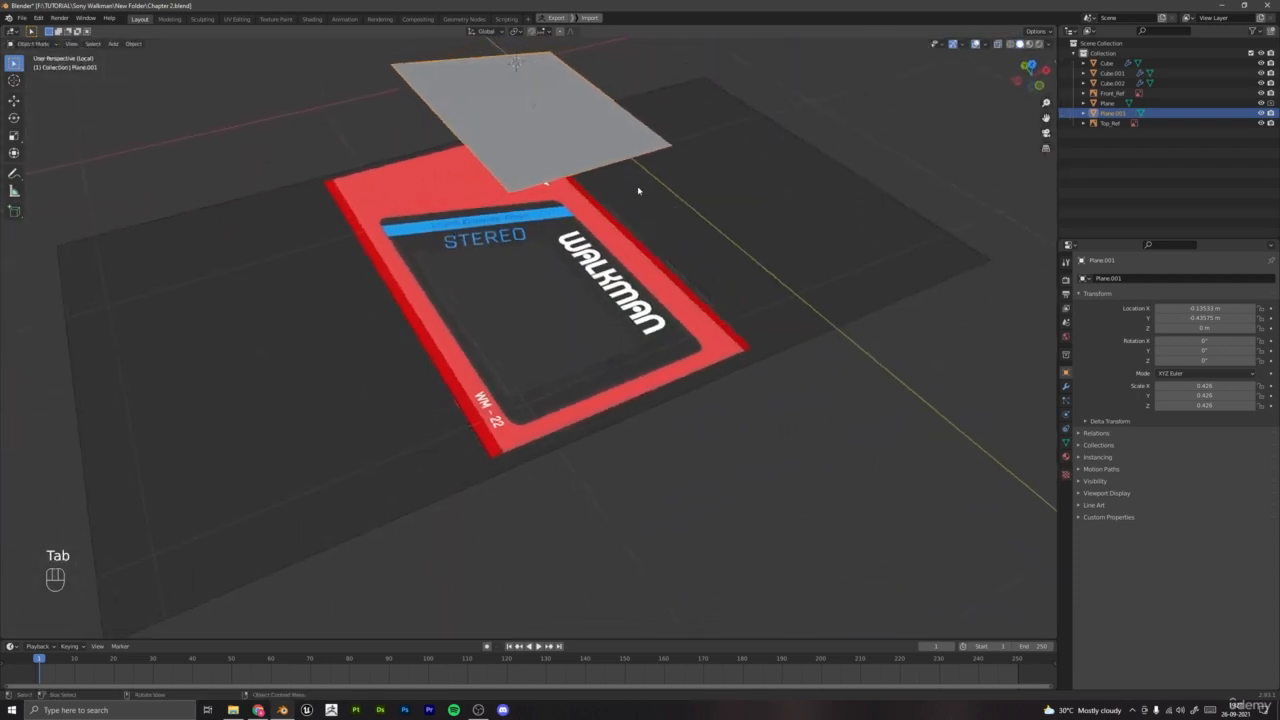
key(KP_Divide)
key(g)
key(z)
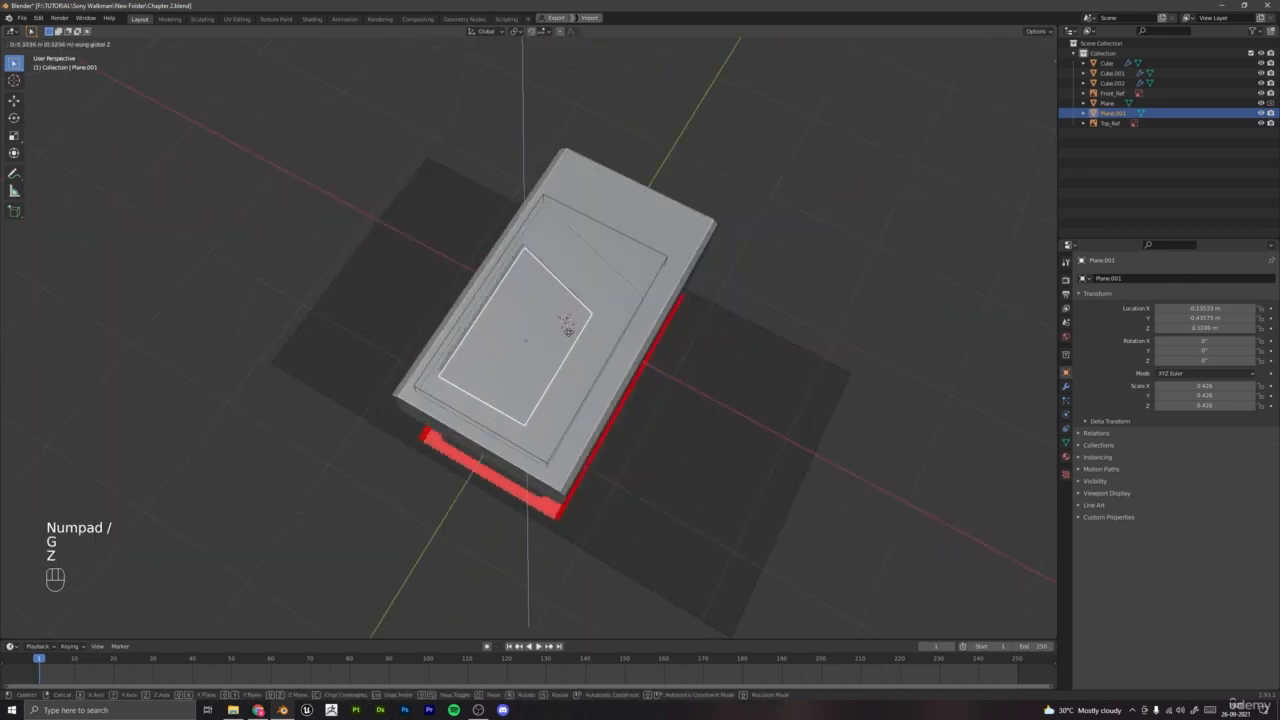
click(569, 309)
middle_drag(569, 309, 571, 373)
Step: Extrude the whole plane downward about 0.33 m to form a solid cutter block for the inner window
key(Tab)
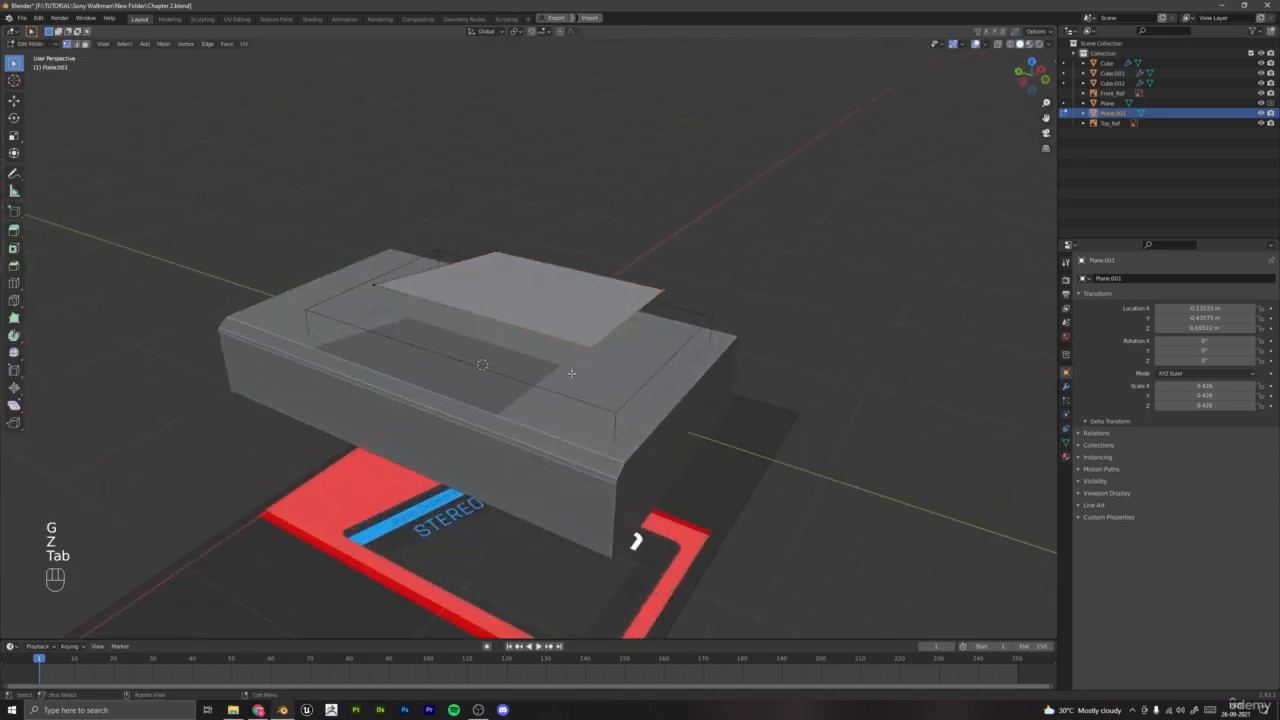
key(a)
key(e)
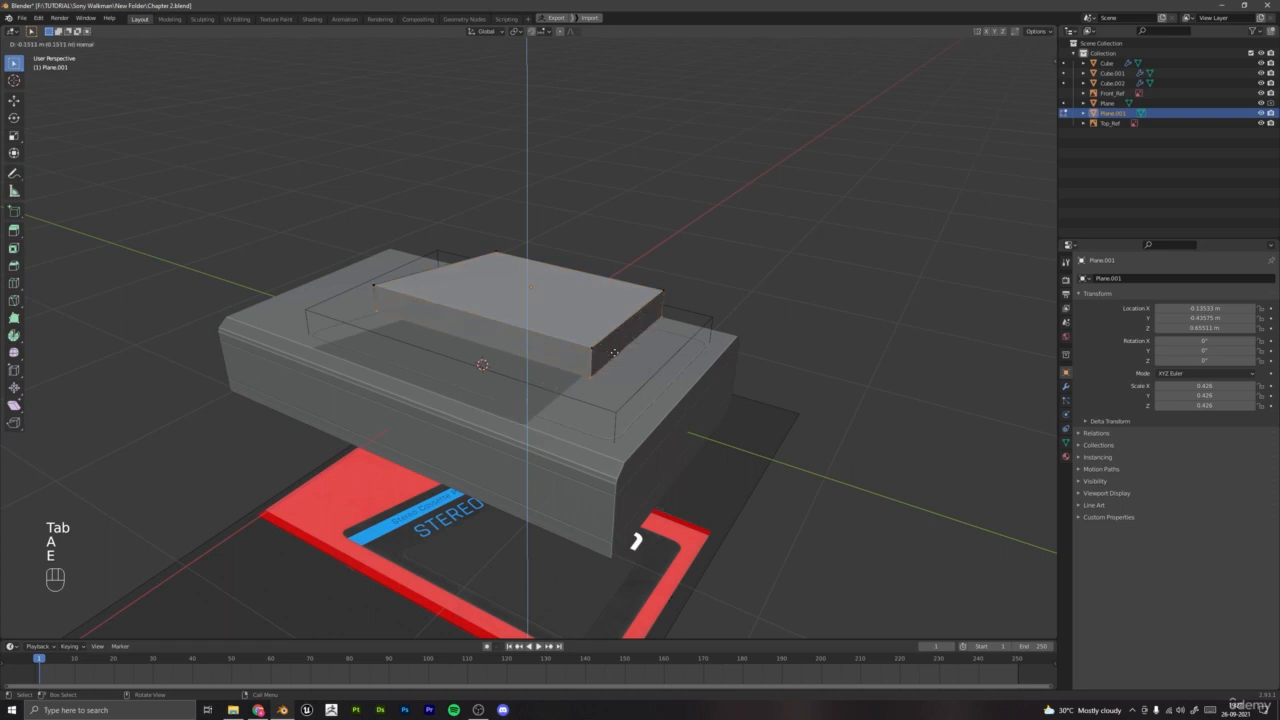
key(shift)
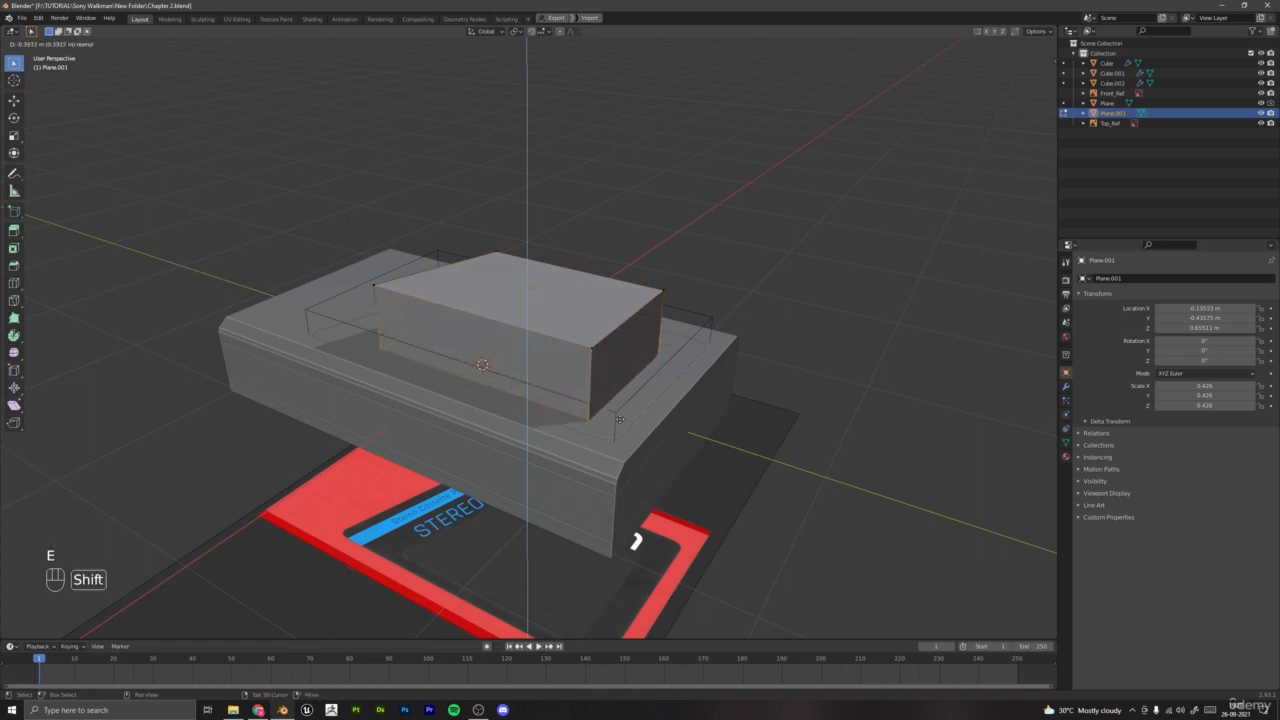
click(620, 419)
key(Tab)
Step: Lower the cutter block's upper face along Z until it sits slightly above the Walkman's front surface
middle_drag(630, 391, 506, 387)
key(Tab)
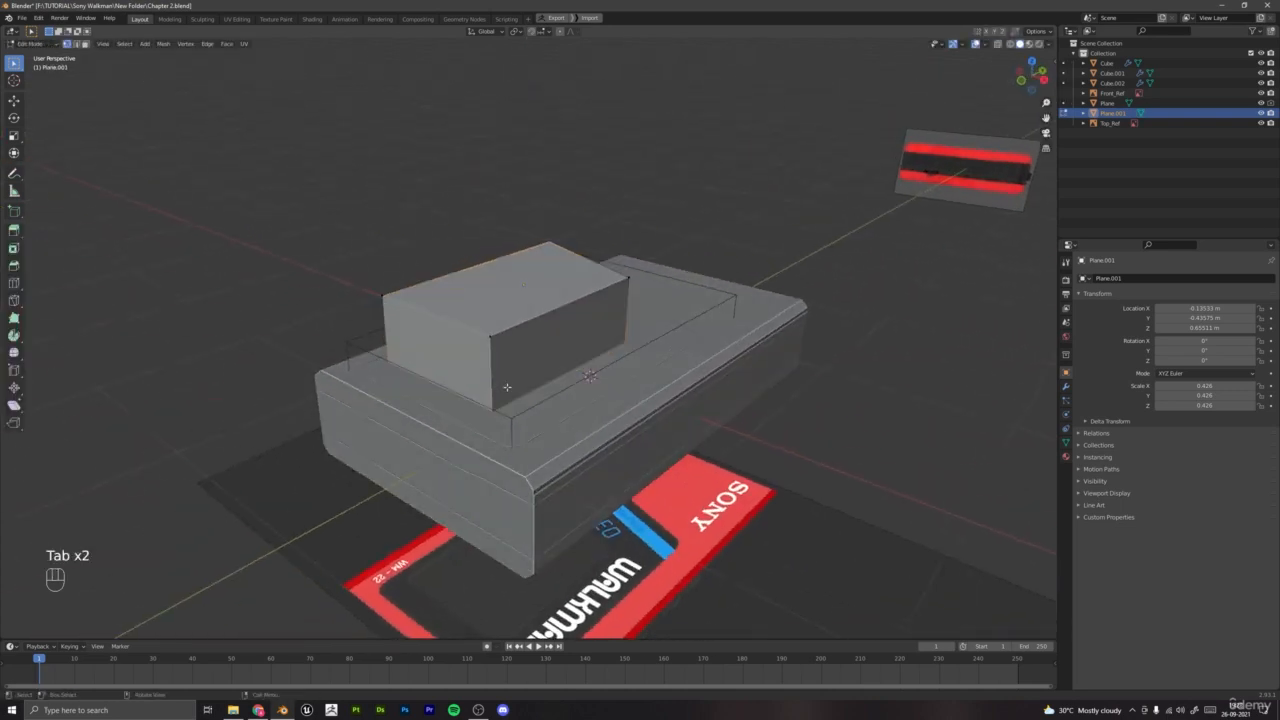
key(3)
key(g)
key(z)
click(511, 372)
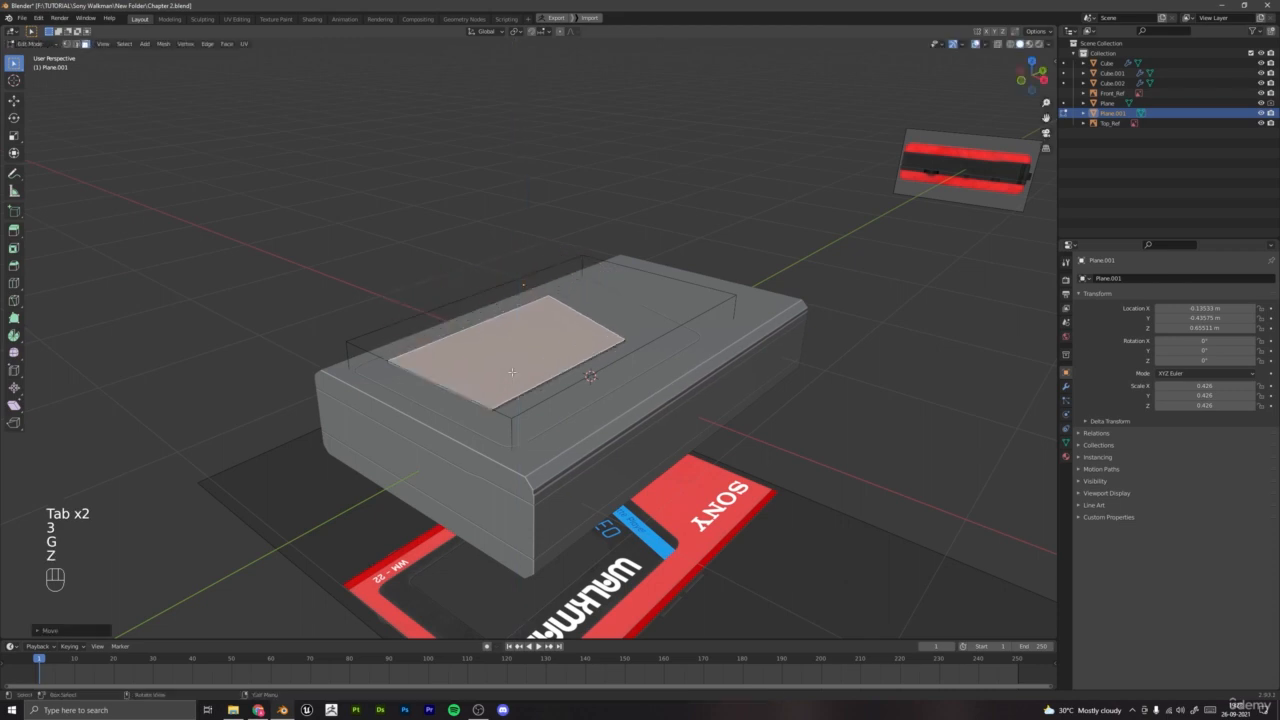
key(g)
key(Tab)
middle_drag(510, 342, 523, 357)
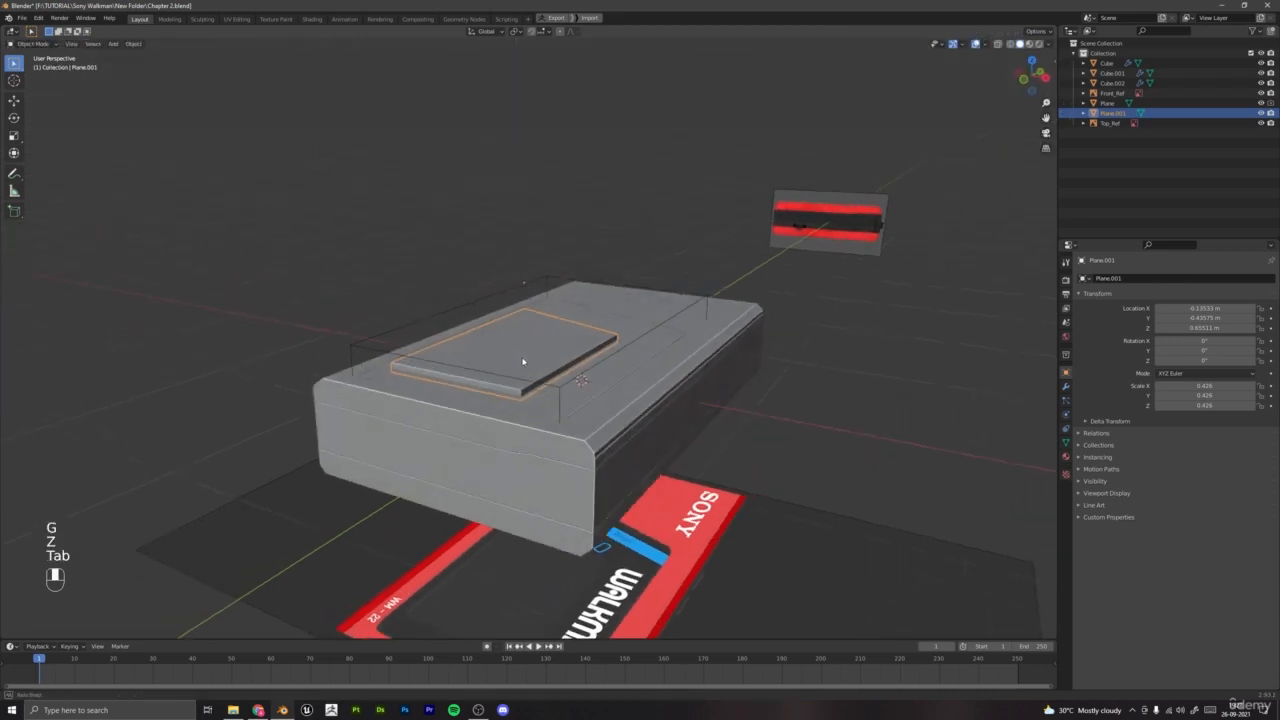
Step: Try to slice the Walkman's Cube object with the inner window cutter block using Bool Tool, and undo the slice
scroll(531, 357, up, 2)
middle_drag(601, 368, 615, 393)
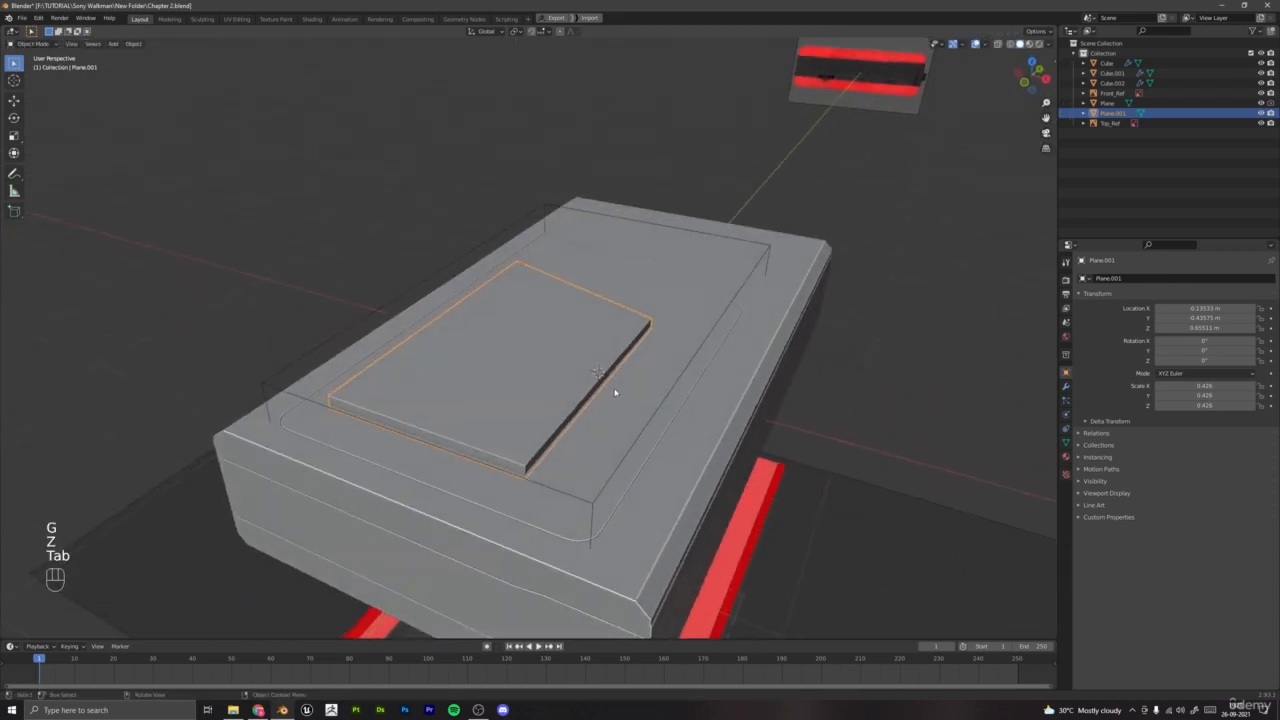
shift+click(644, 366)
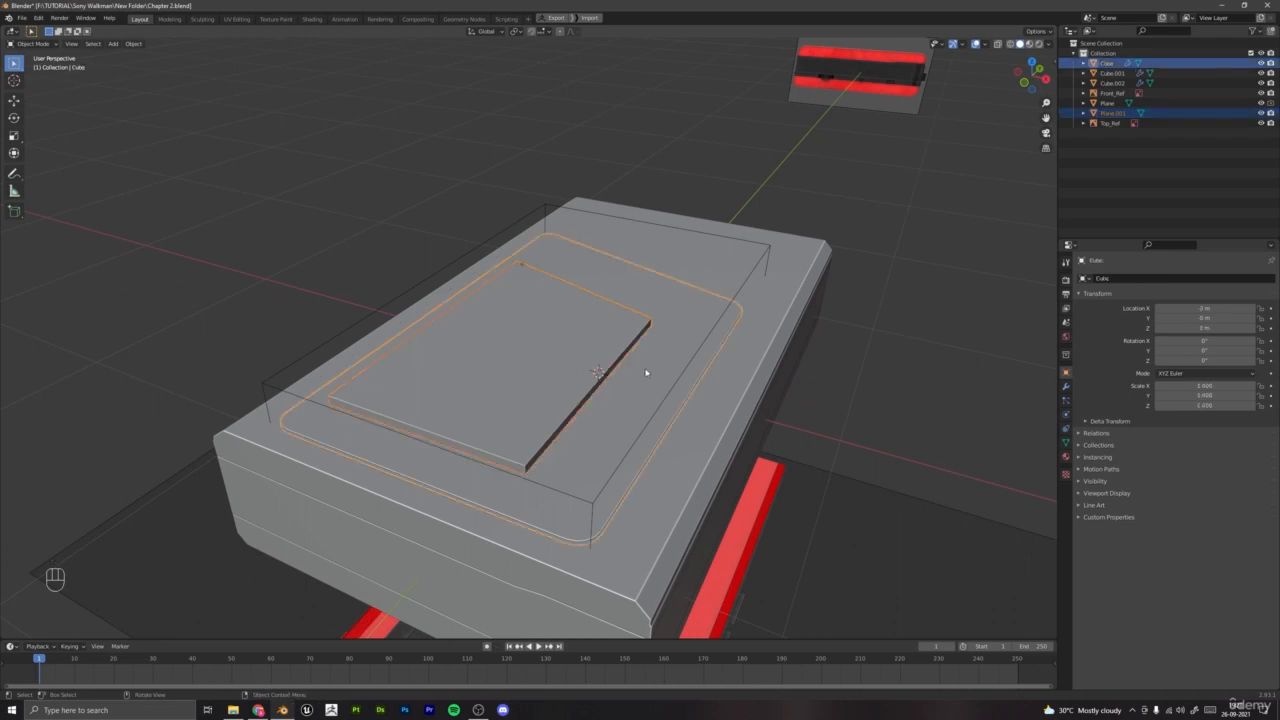
key(ctrl+KP_Divide)
key(a)
key(a)
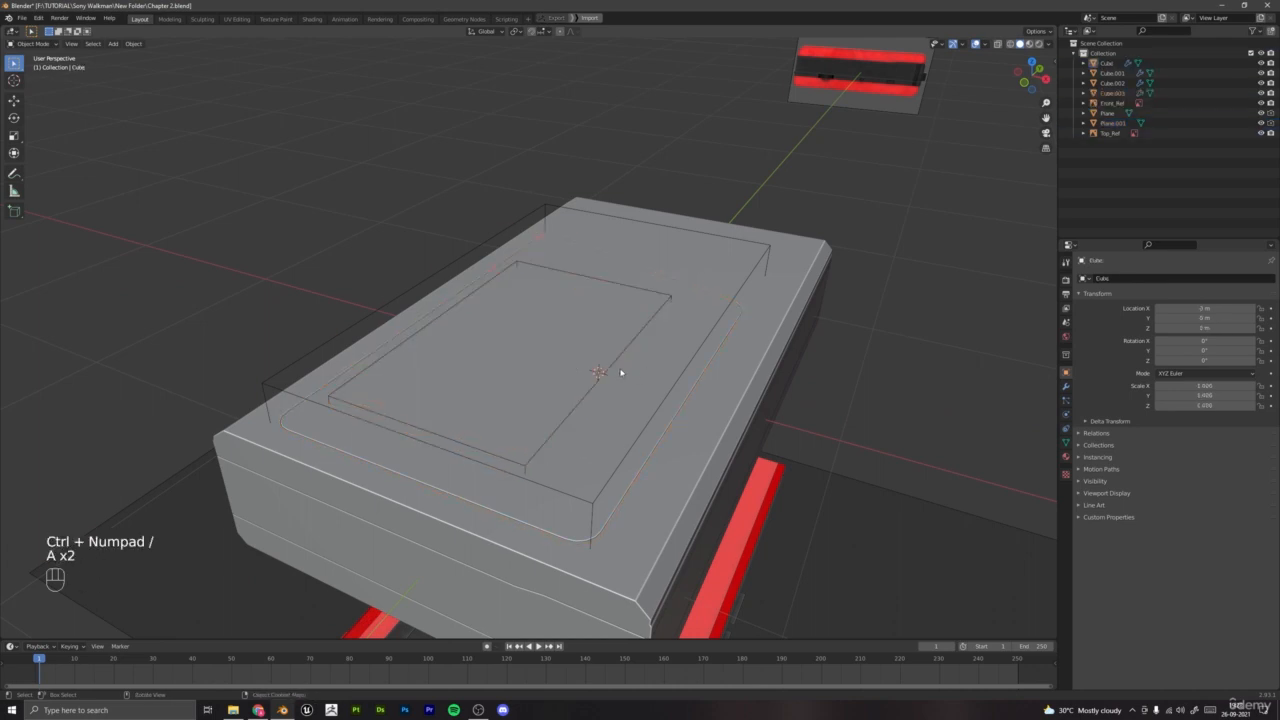
middle_drag(620, 371, 594, 394)
click(616, 403)
key(ctrl+z)
key(ctrl+z)
key(ctrl+z)
key(ctrl+z)
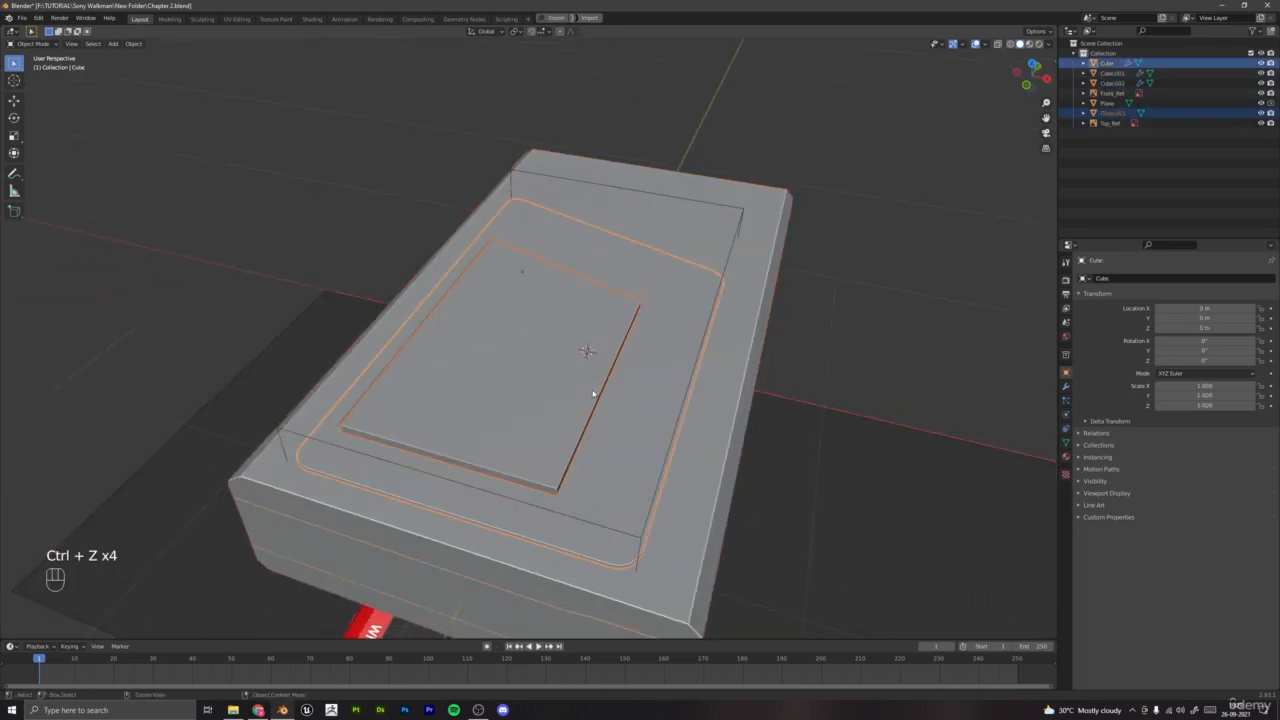
Step: Select the inner window cutter block and turn on the Face Orientation overlay to check its normals
click(602, 320)
click(987, 44)
click(930, 232)
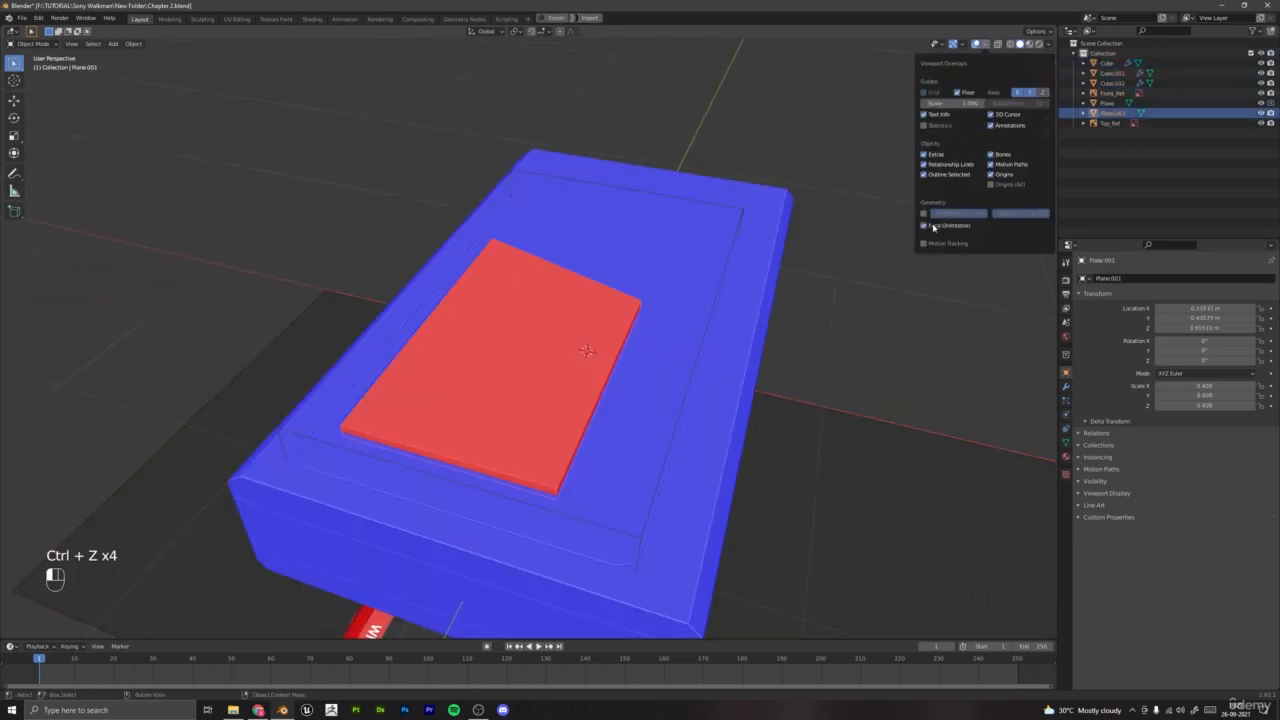
Step: Recalculate the normals of all the cutter block's faces to point outside, and turn off the Face Orientation overlay
key(Tab)
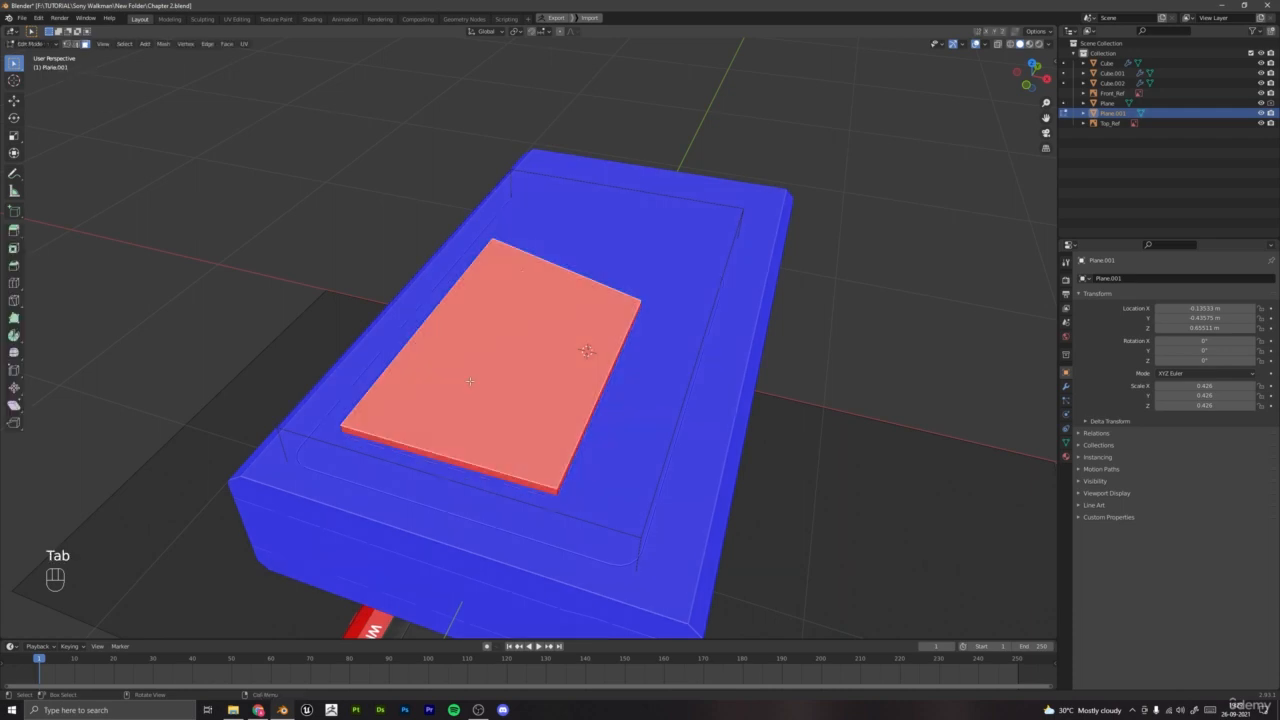
middle_drag(513, 372, 545, 365)
key(a)
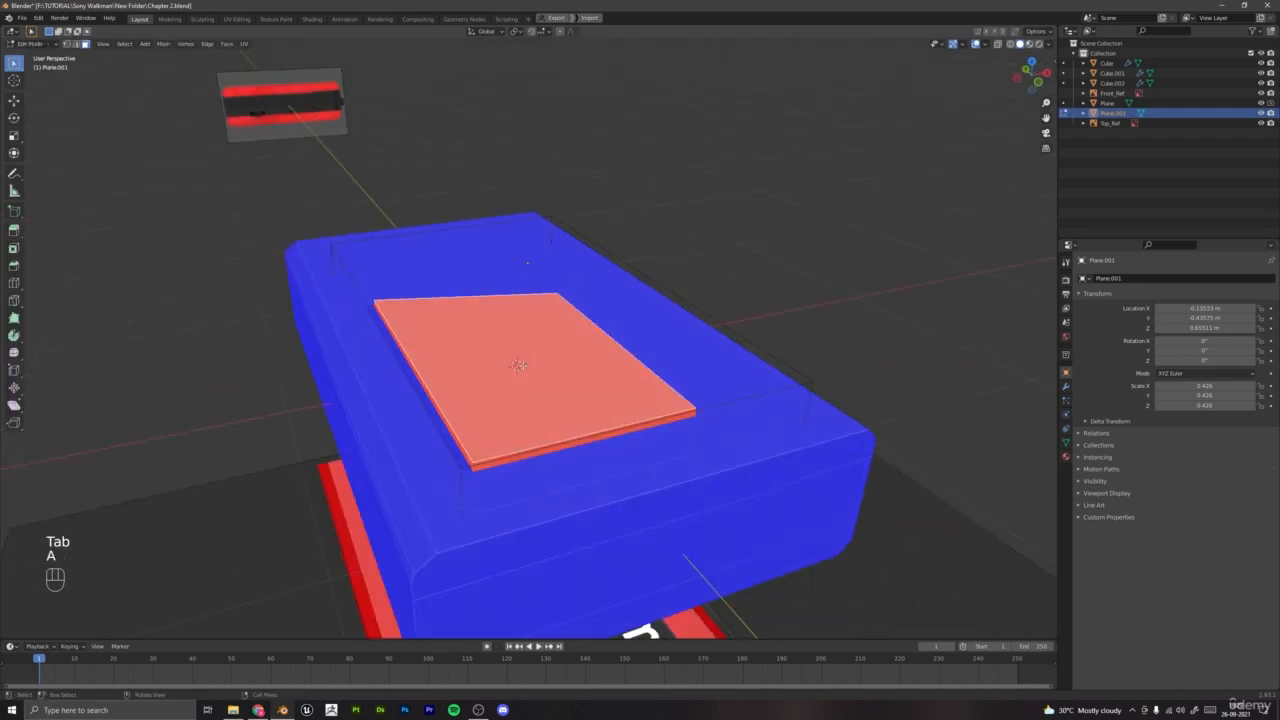
key(shift+n)
key(Tab)
middle_drag(530, 400, 497, 391)
click(987, 45)
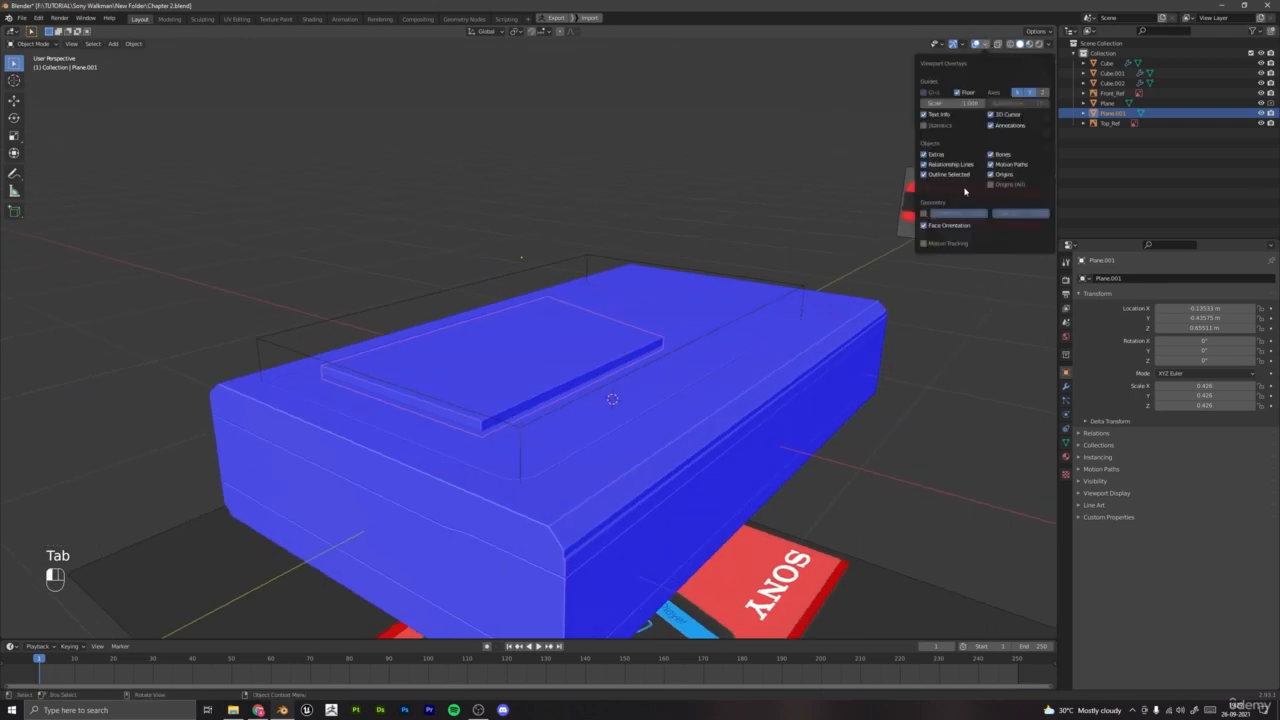
click(935, 226)
Step: Try the Bool Tool slice on the Cube object again with the corrected cutter block, and undo it
middle_drag(600, 371, 544, 361)
shift+click(653, 363)
key(ctrl+KP_Divide)
key(a)
key(a)
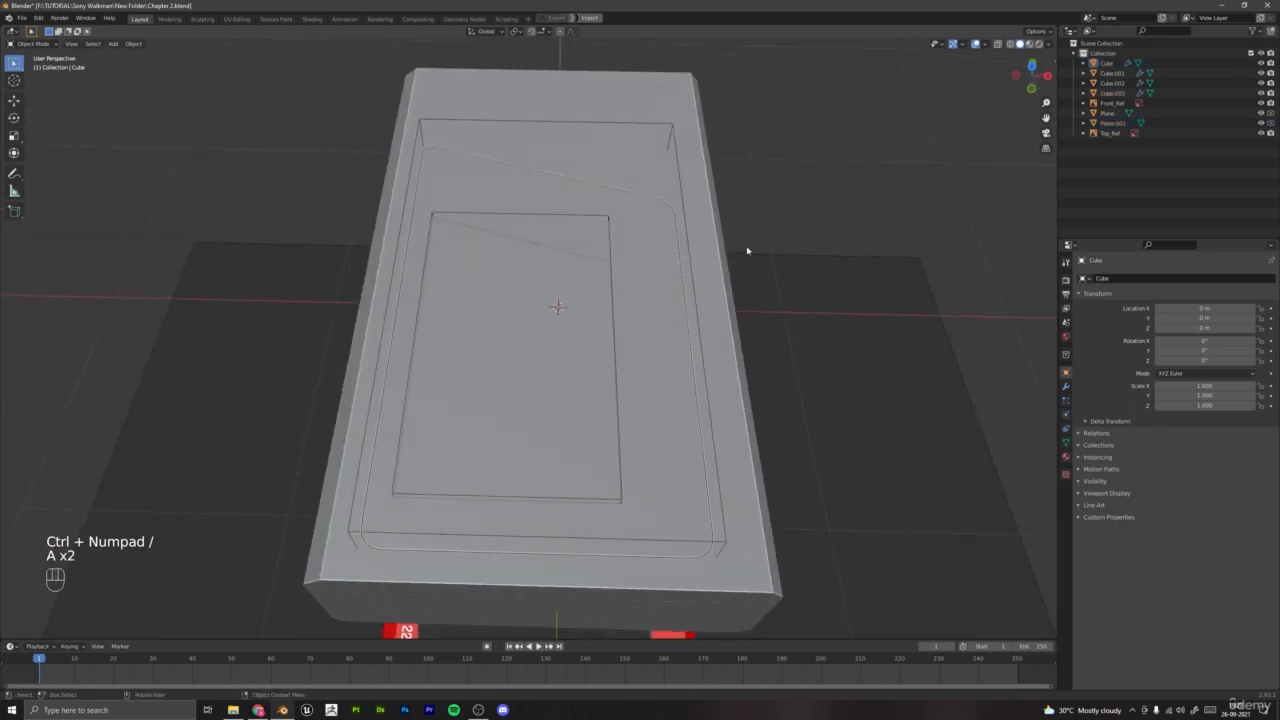
key(ctrl+z)
key(ctrl+z)
key(ctrl+z)
key(ctrl+z)
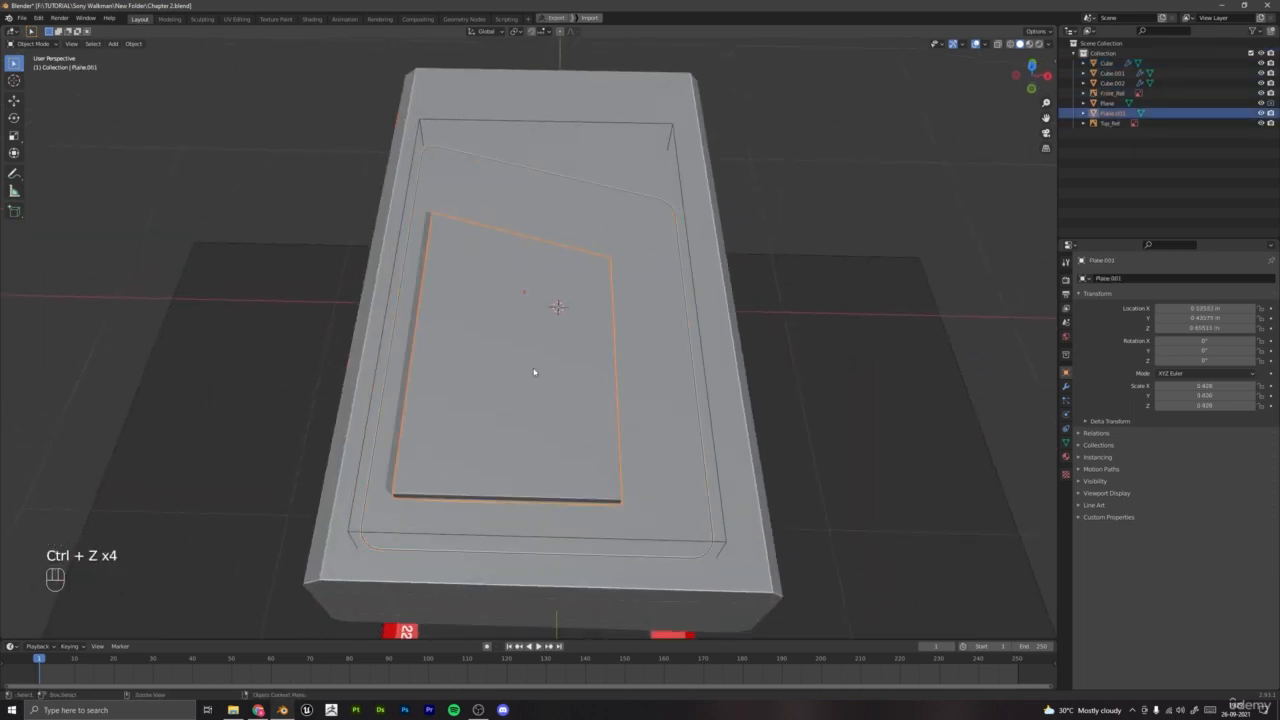
Step: Check the cutter block against the reference from above, and select its ring of vertical corner edges in Edit Mode
key(KP_7)
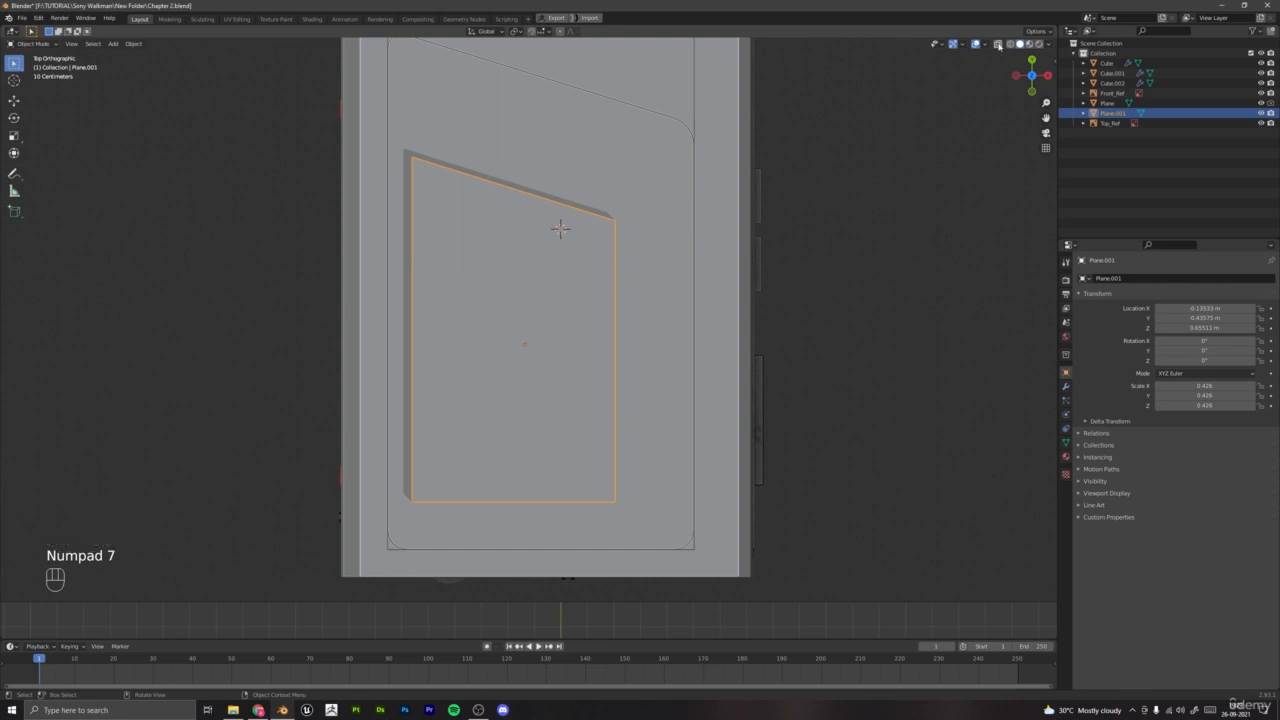
click(1001, 46)
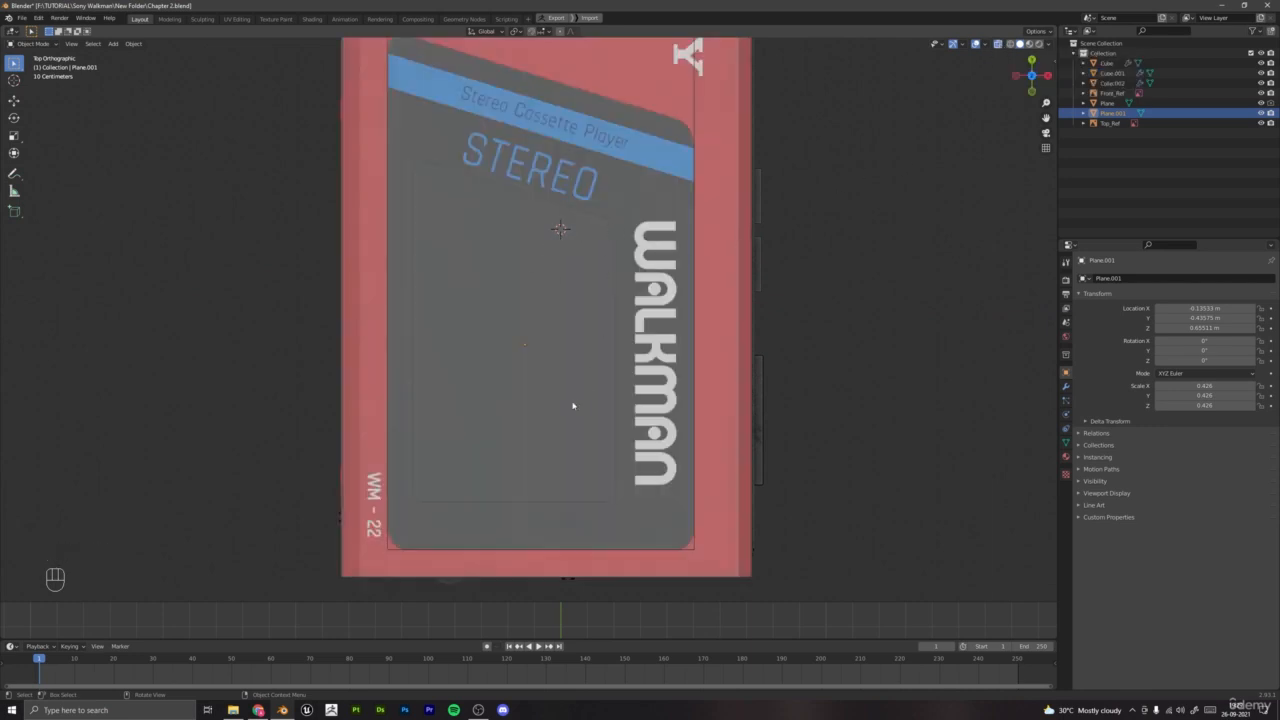
middle_drag(573, 405, 938, 76)
click(997, 45)
scroll(609, 360, up, 2)
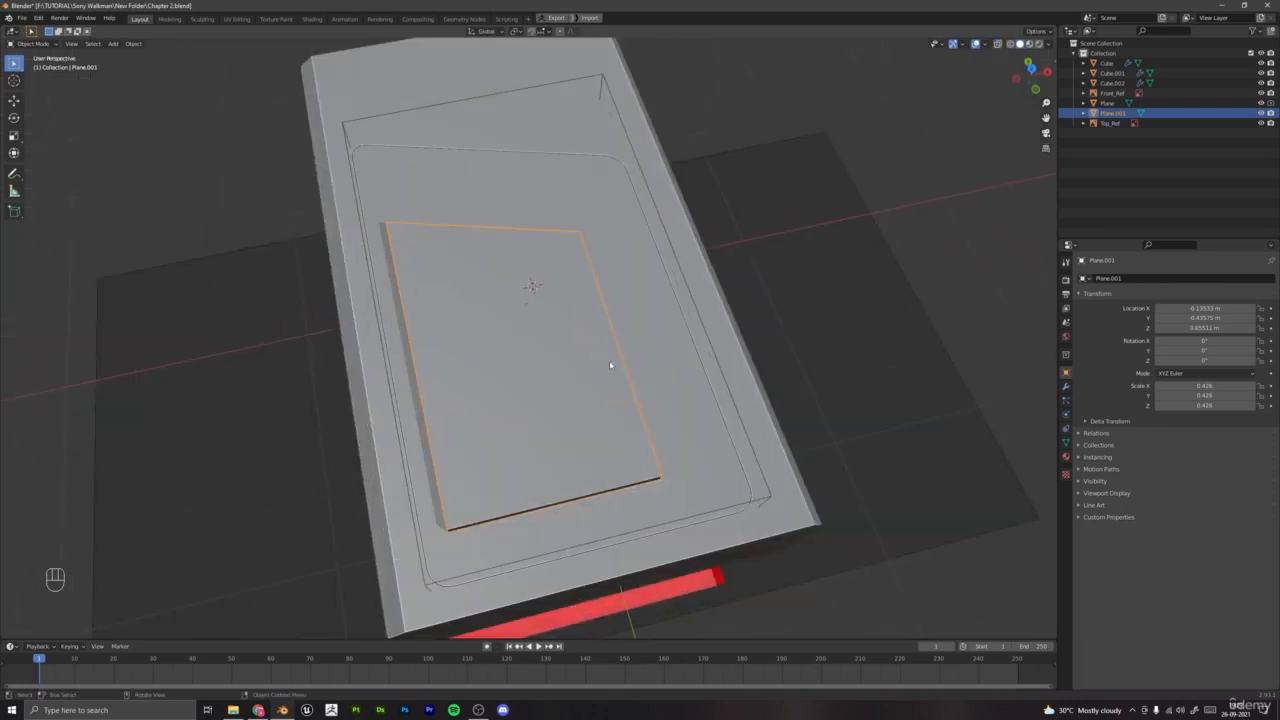
middle_drag(609, 360, 486, 310)
key(Tab)
scroll(561, 508, up, 3)
shift+middle_drag(561, 508, 598, 391)
key(2)
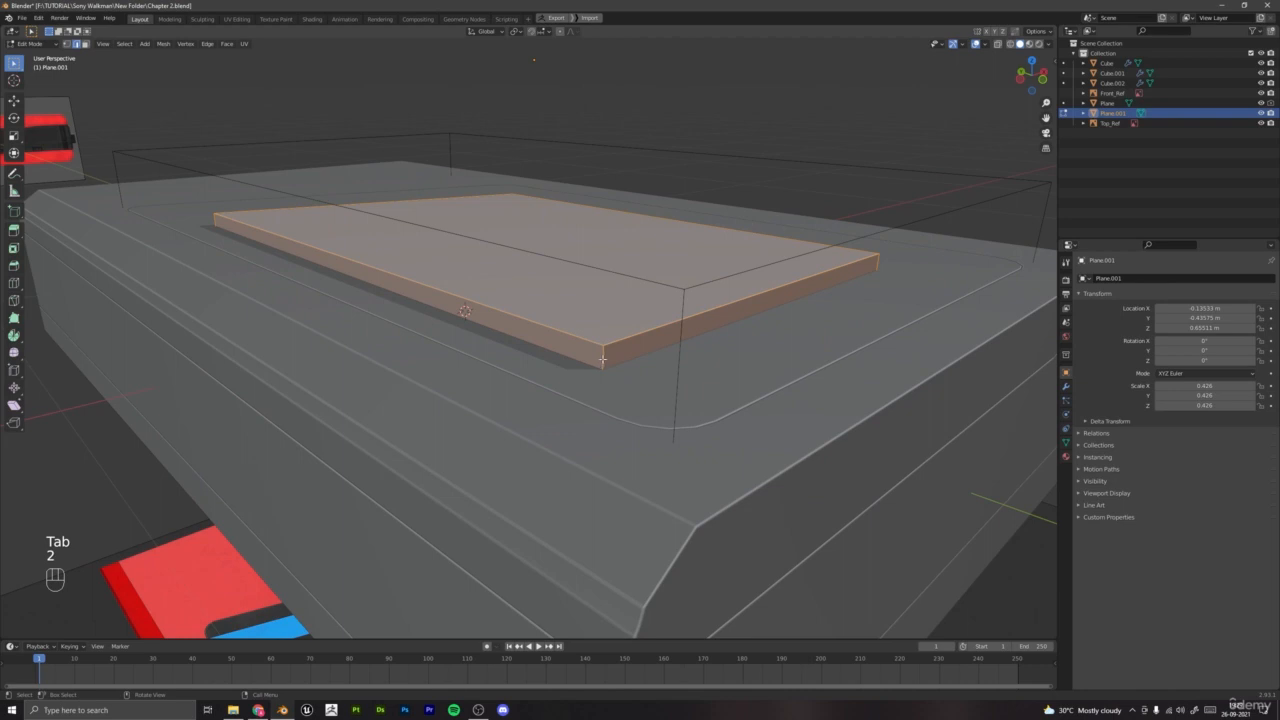
click(602, 358)
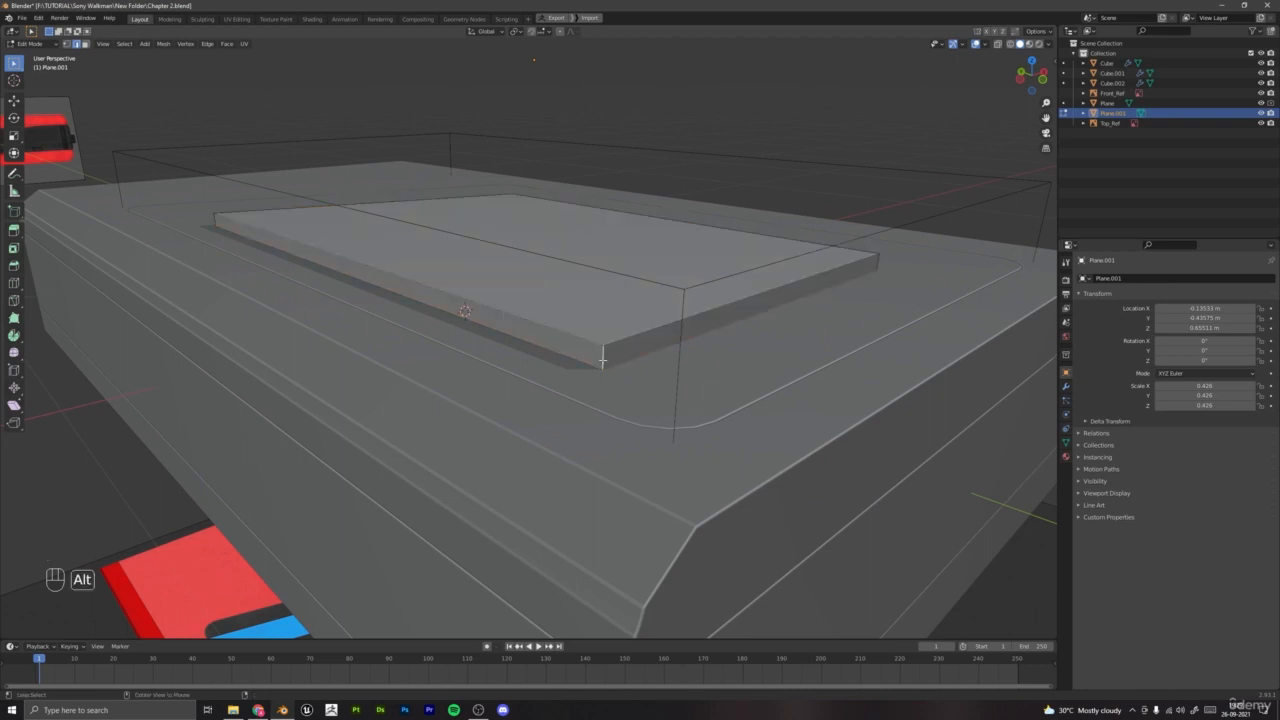
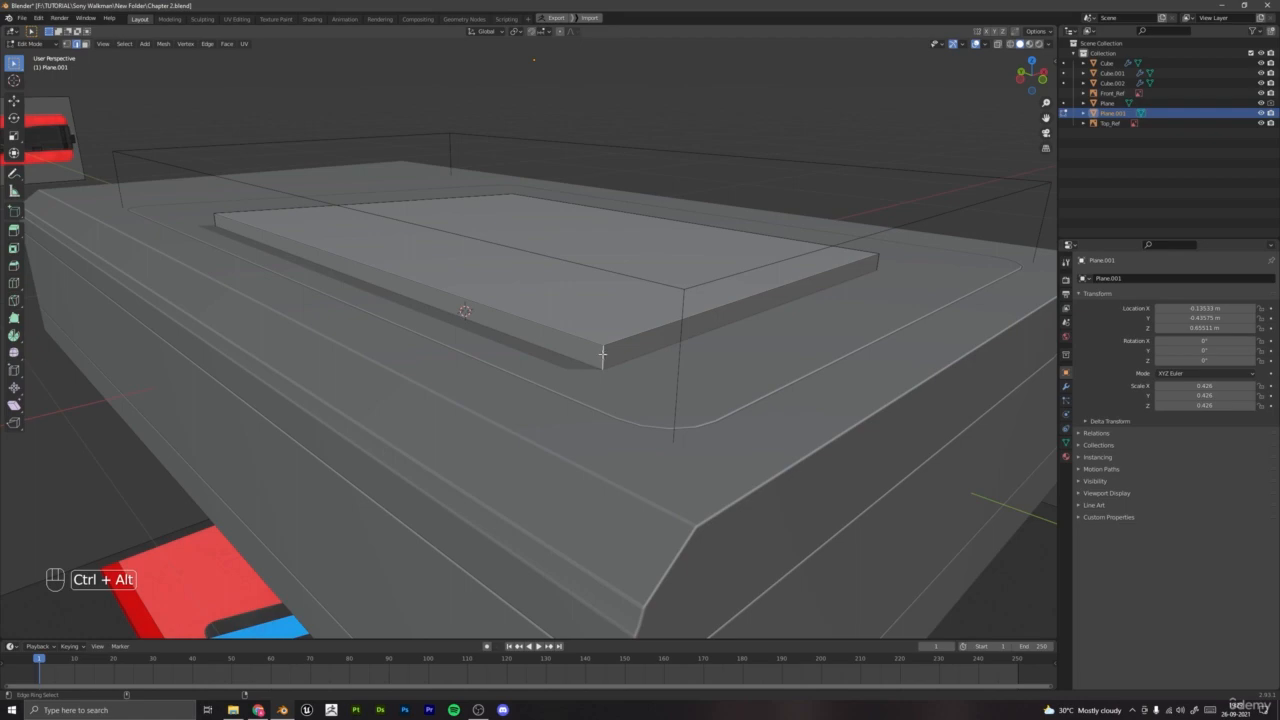
middle_drag(709, 313, 633, 422)
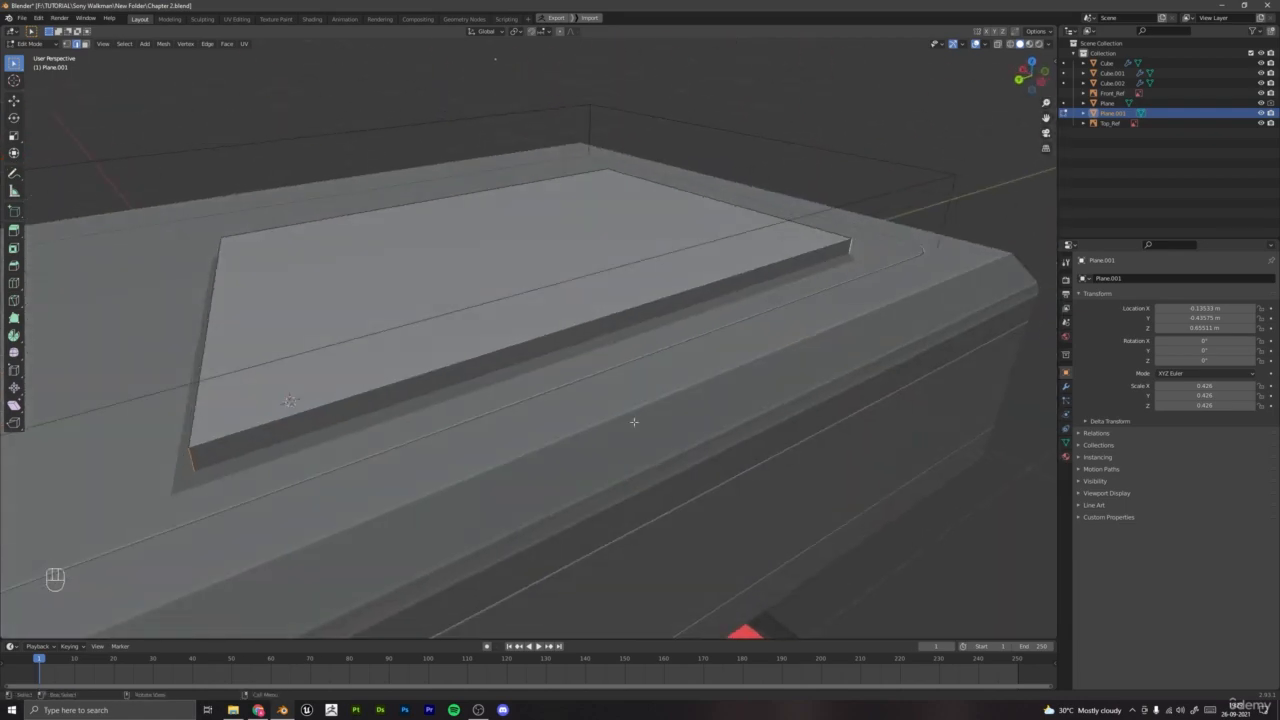
Step: Try to bevel the cutter block's vertical corner edges against the top reference with X-ray on, and undo the bevel
key(KP_7)
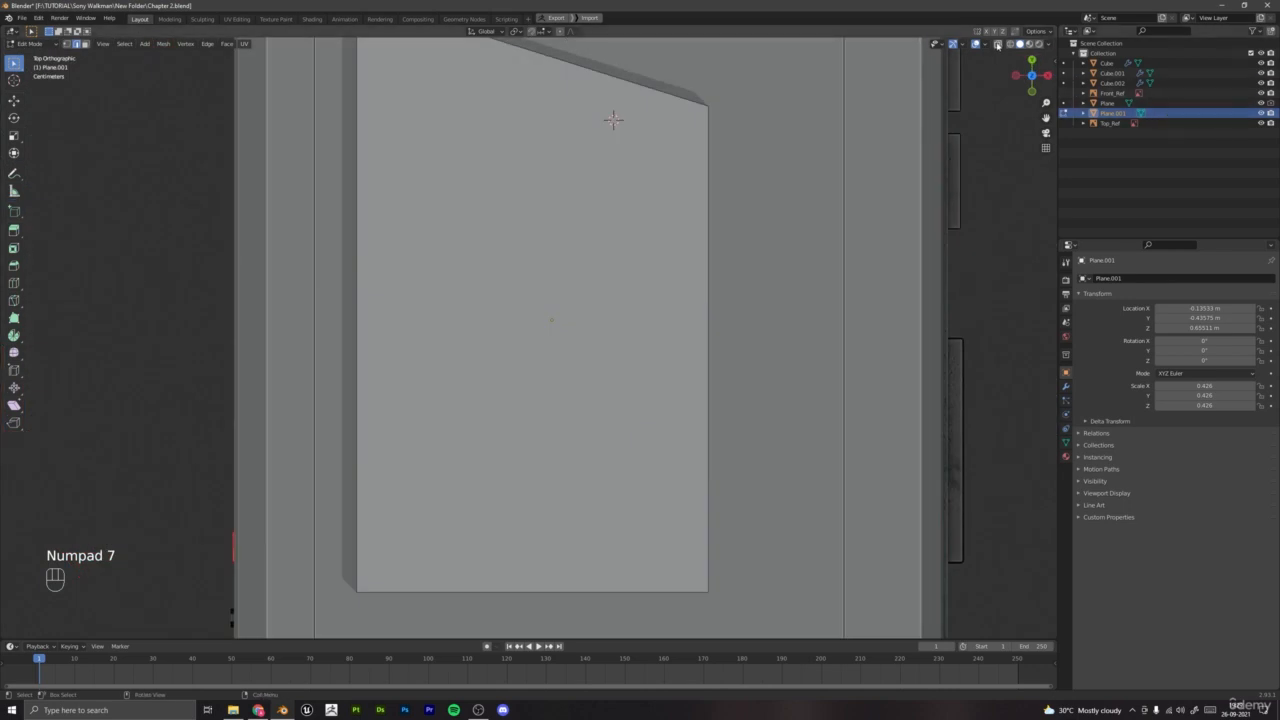
click(997, 45)
scroll(960, 82, down, 3)
shift+middle_drag(760, 267, 681, 340)
scroll(670, 336, up, 6)
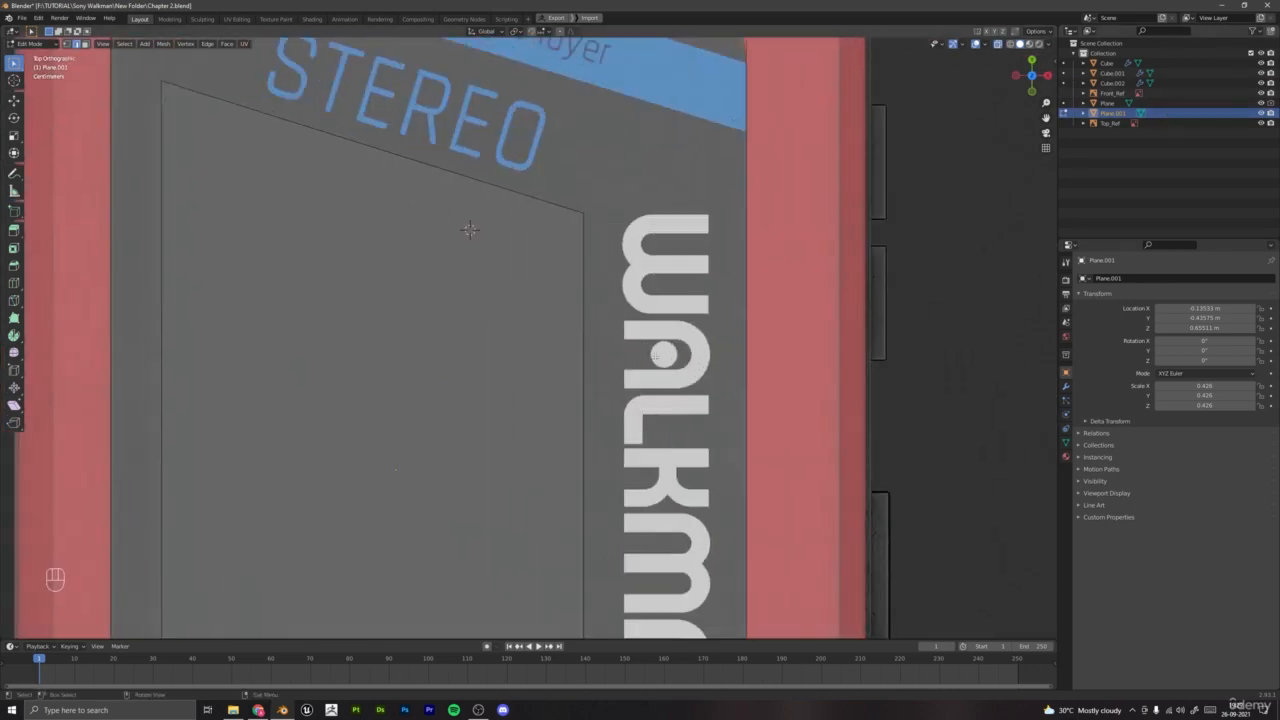
key(ctrl+b)
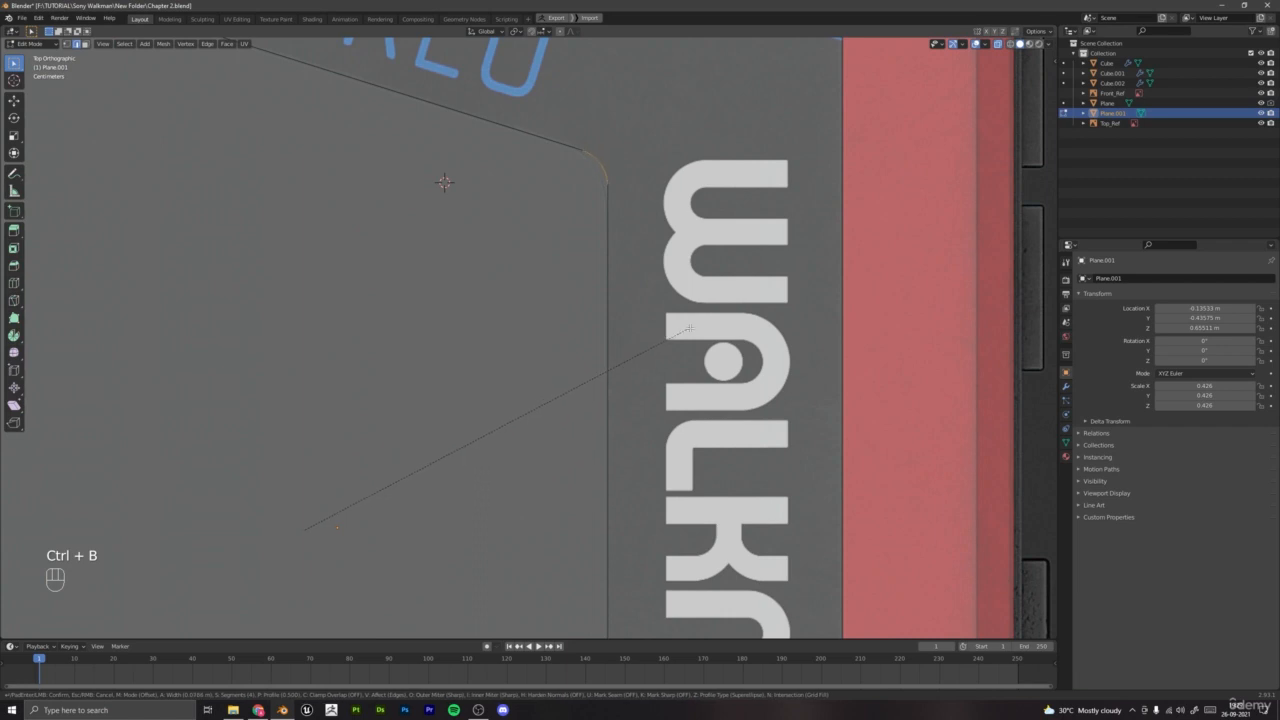
click(703, 333)
scroll(600, 330, down, 3)
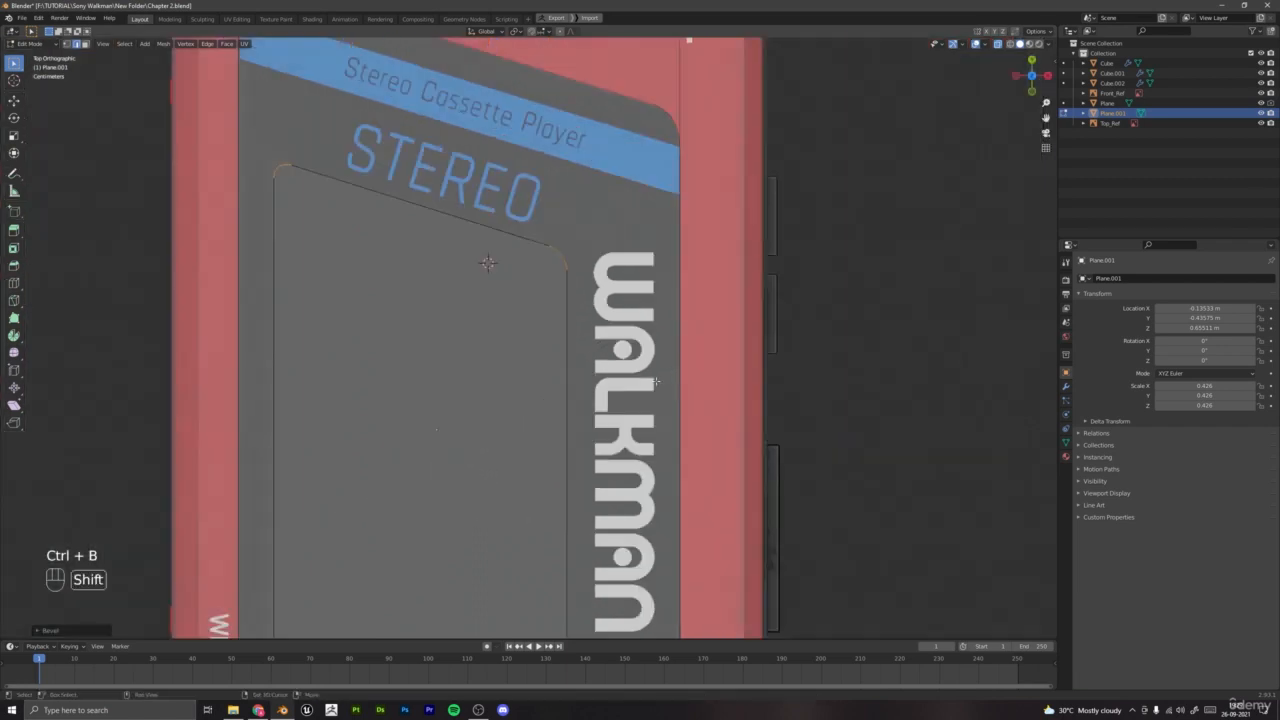
shift+middle_drag(557, 505, 597, 249)
scroll(594, 251, up, 3)
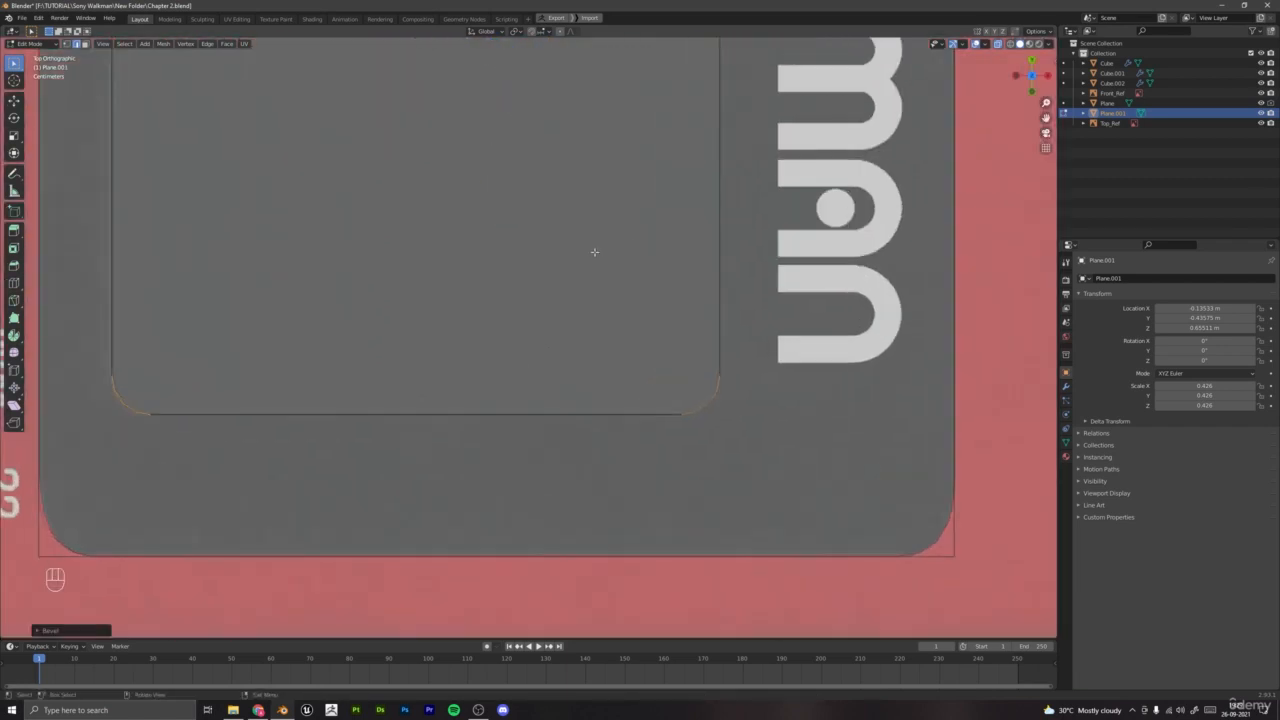
key(ctrl+z)
Step: Return to Object Mode, turn X-ray off and apply the cutter block's scale
scroll(594, 251, down, 4)
key(Tab)
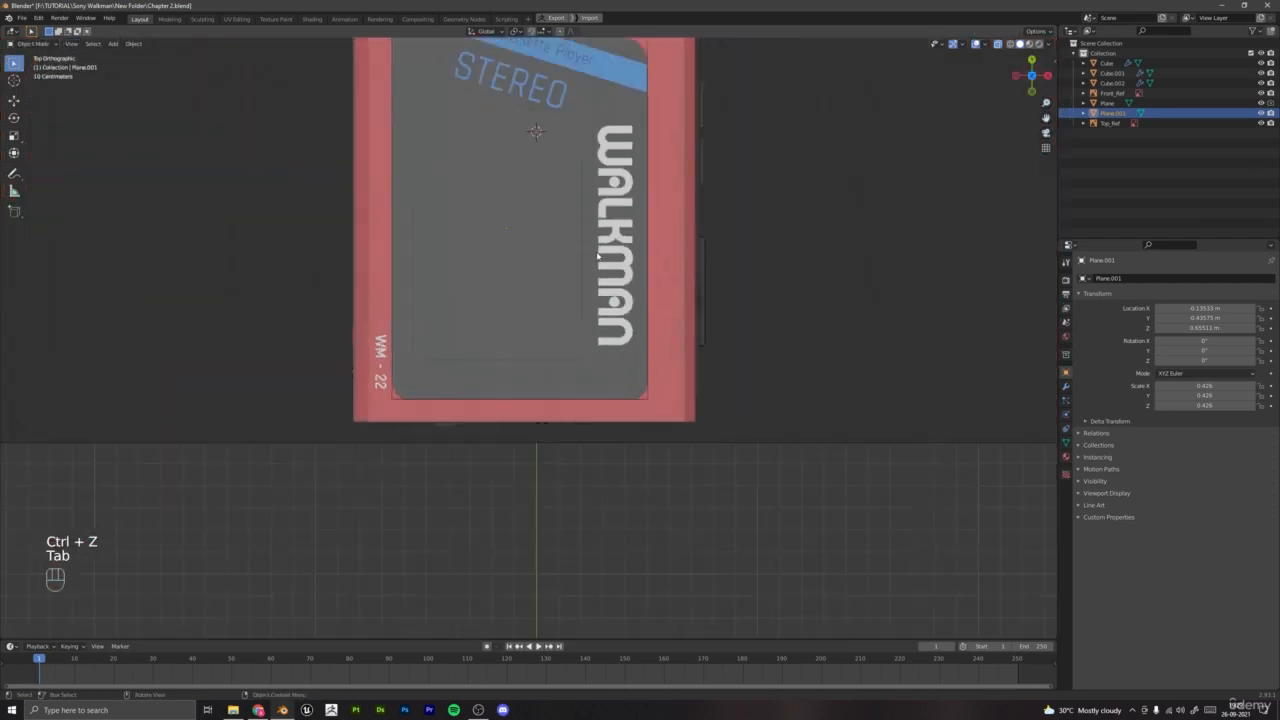
middle_drag(598, 257, 900, 33)
click(996, 44)
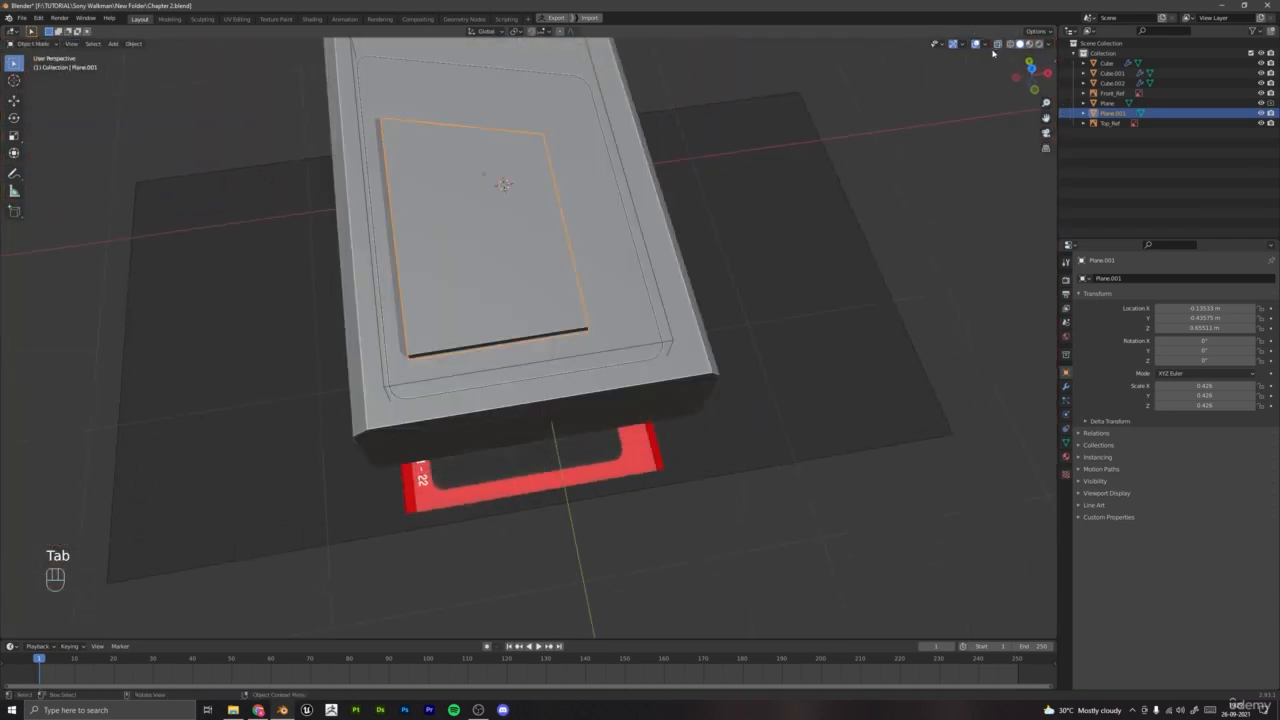
key(ctrl+a)
click(751, 231)
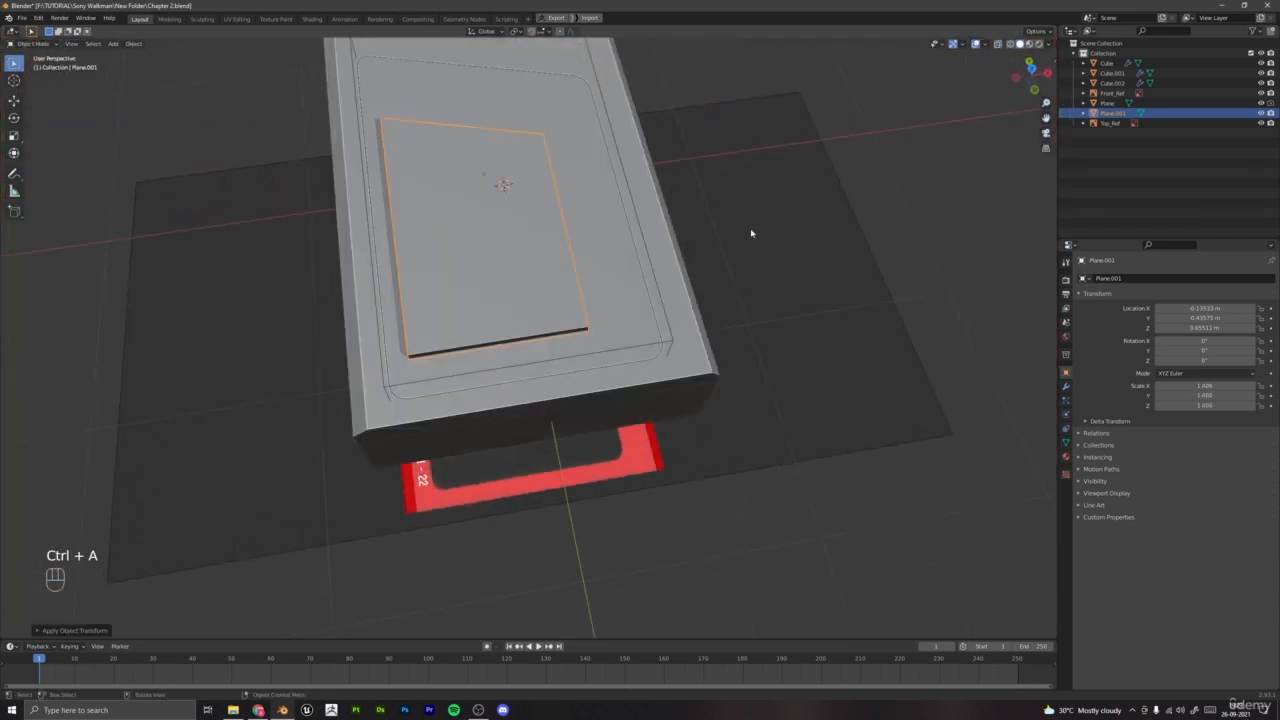
Step: Round the cutter block's vertical corner edges with a small multi-segment bevel, checked from above in X-ray, and return to Object Mode
key(KP_7)
key(Tab)
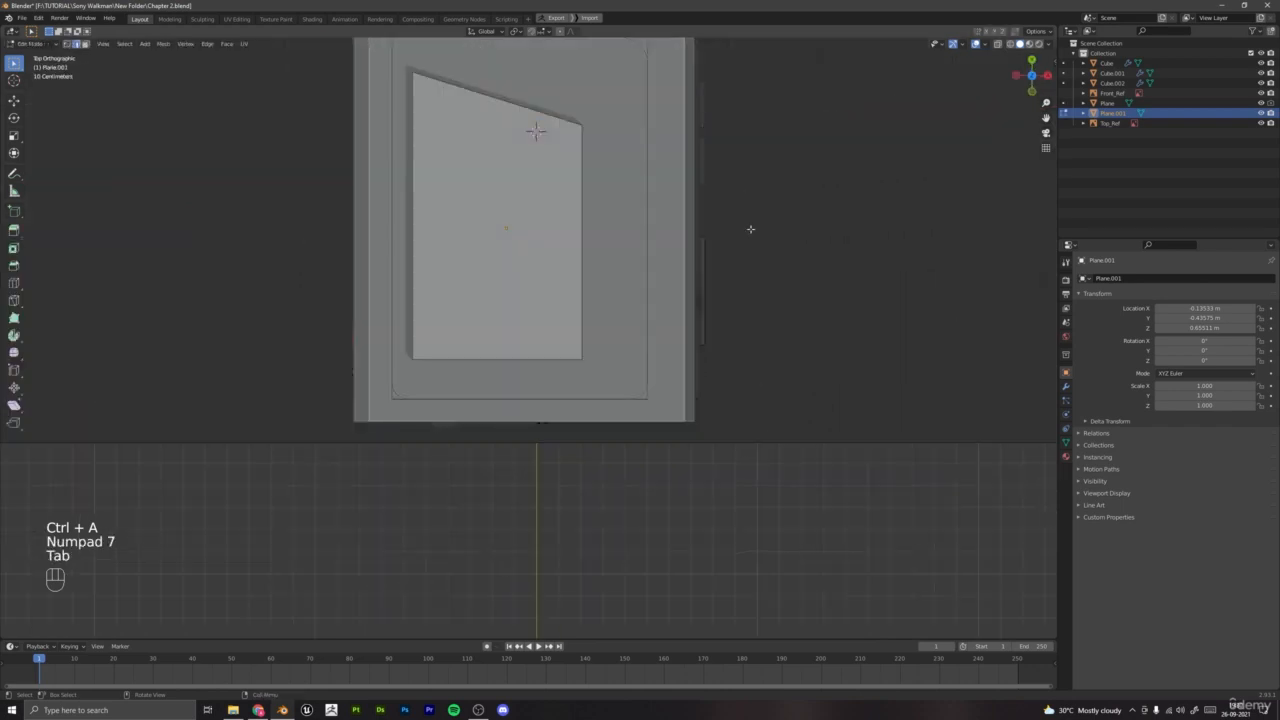
click(997, 45)
scroll(780, 251, up, 3)
scroll(681, 385, up, 2)
key(ctrl+b)
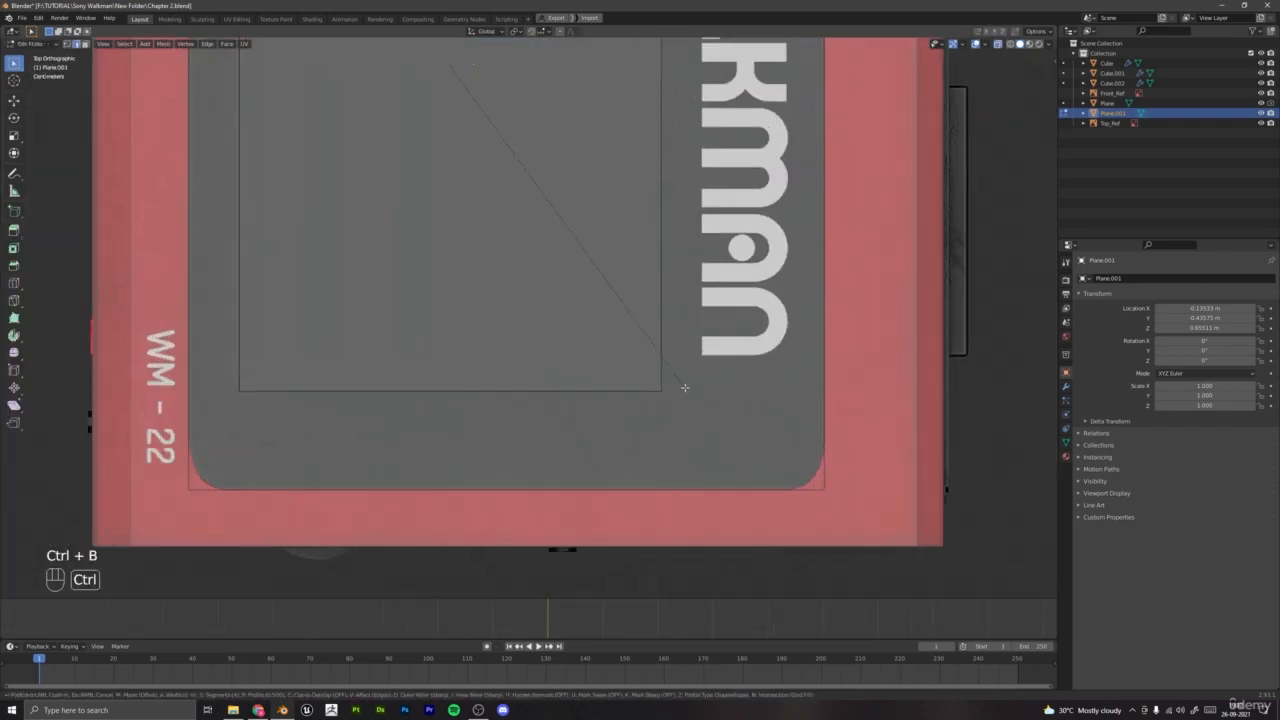
key(shift)
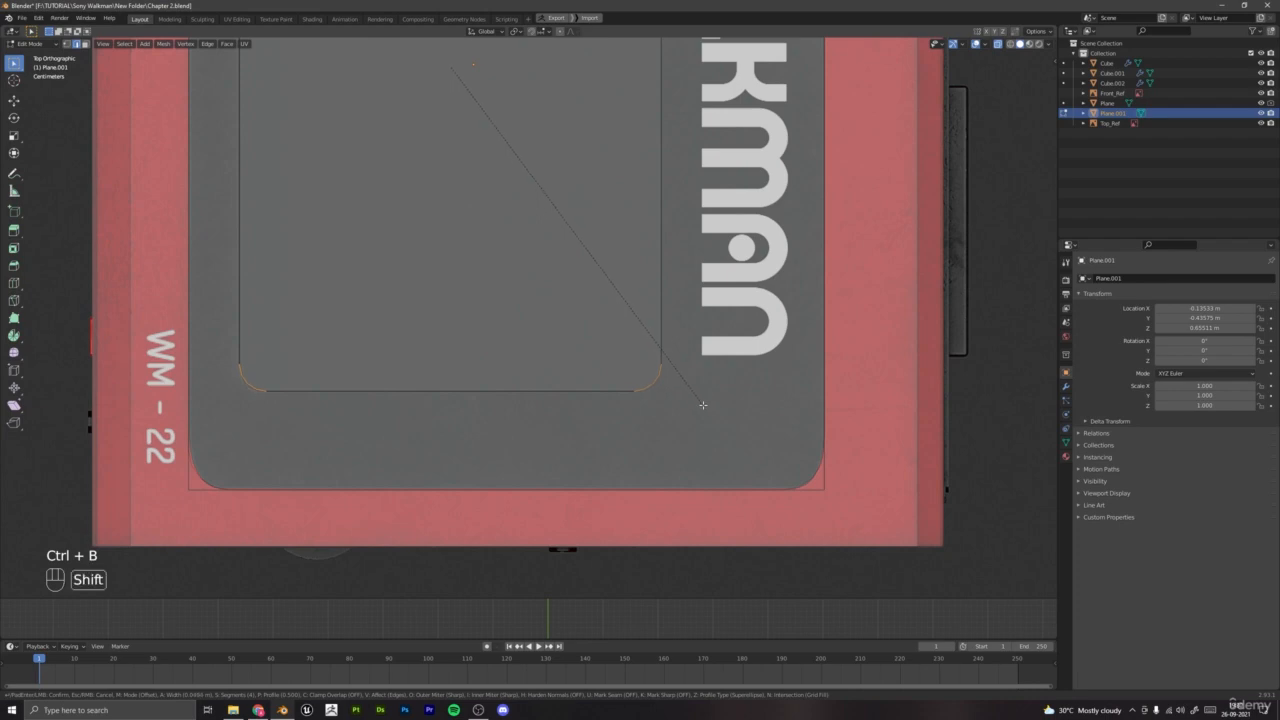
click(701, 401)
shift+middle_drag(516, 42, 611, 512)
scroll(611, 512, down, 5)
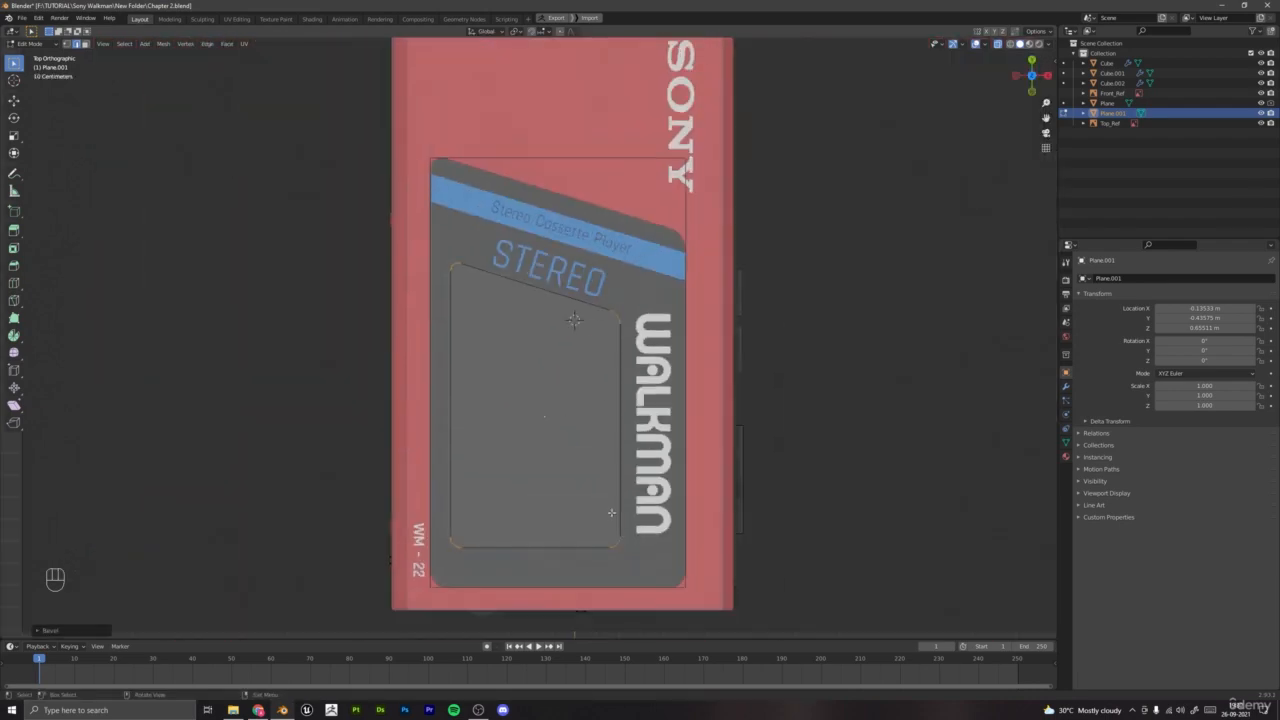
scroll(610, 510, down, 3)
scroll(614, 486, up, 5)
key(Tab)
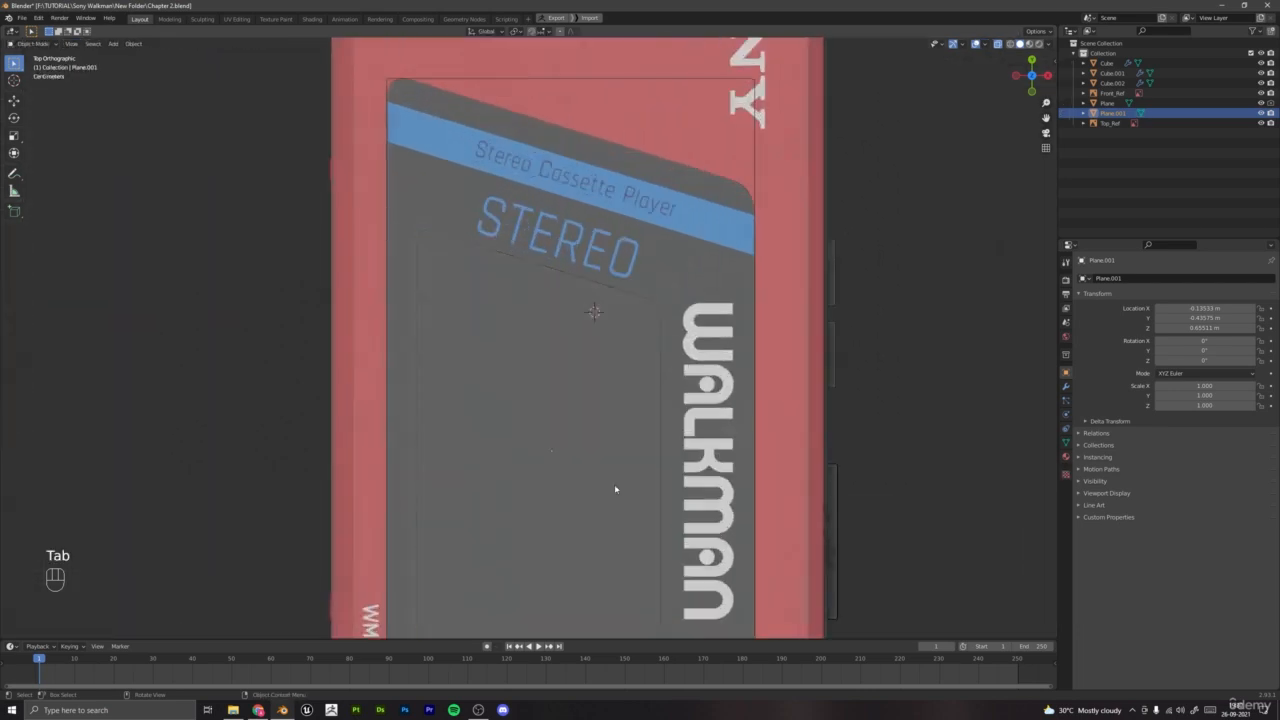
Step: Slice the Cube object with the rounded cutter block using Bool Tool, and inspect the inner window seam with the overlays hidden
scroll(613, 480, down, 3)
middle_drag(582, 420, 582, 372)
shift+click(590, 388)
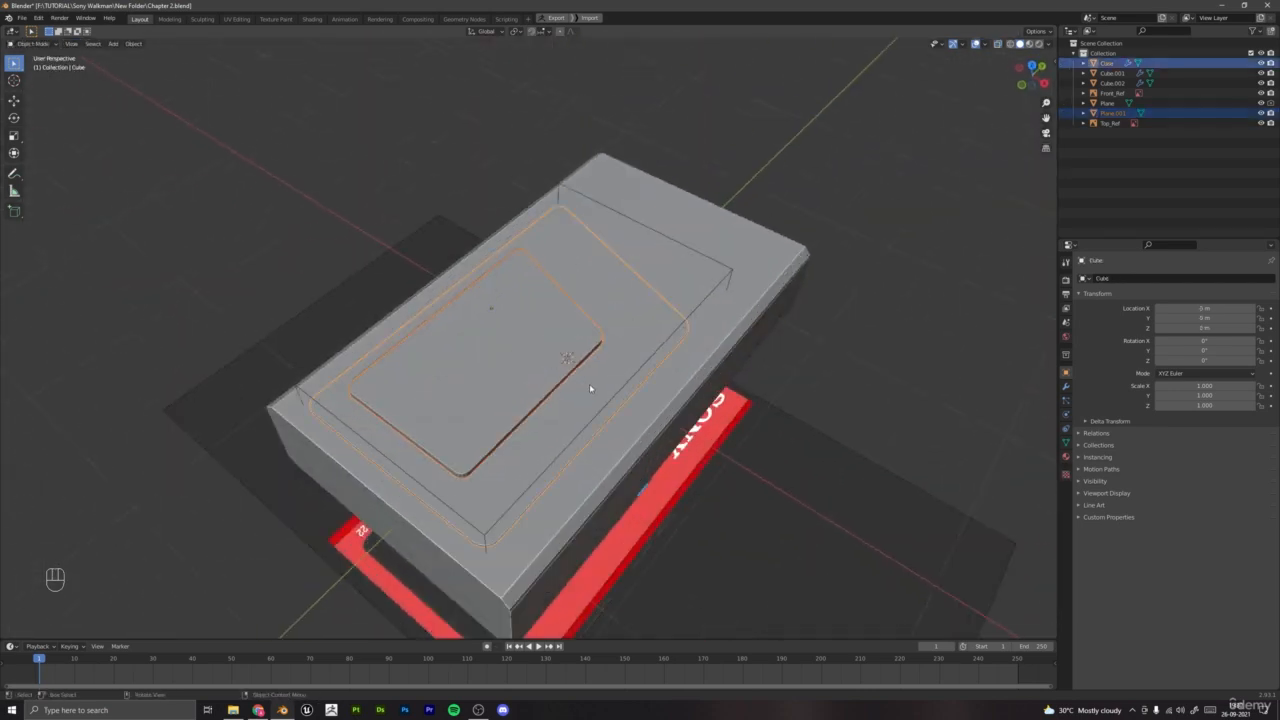
key(ctrl+KP_Divide)
key(a)
key(a)
scroll(581, 388, up, 2)
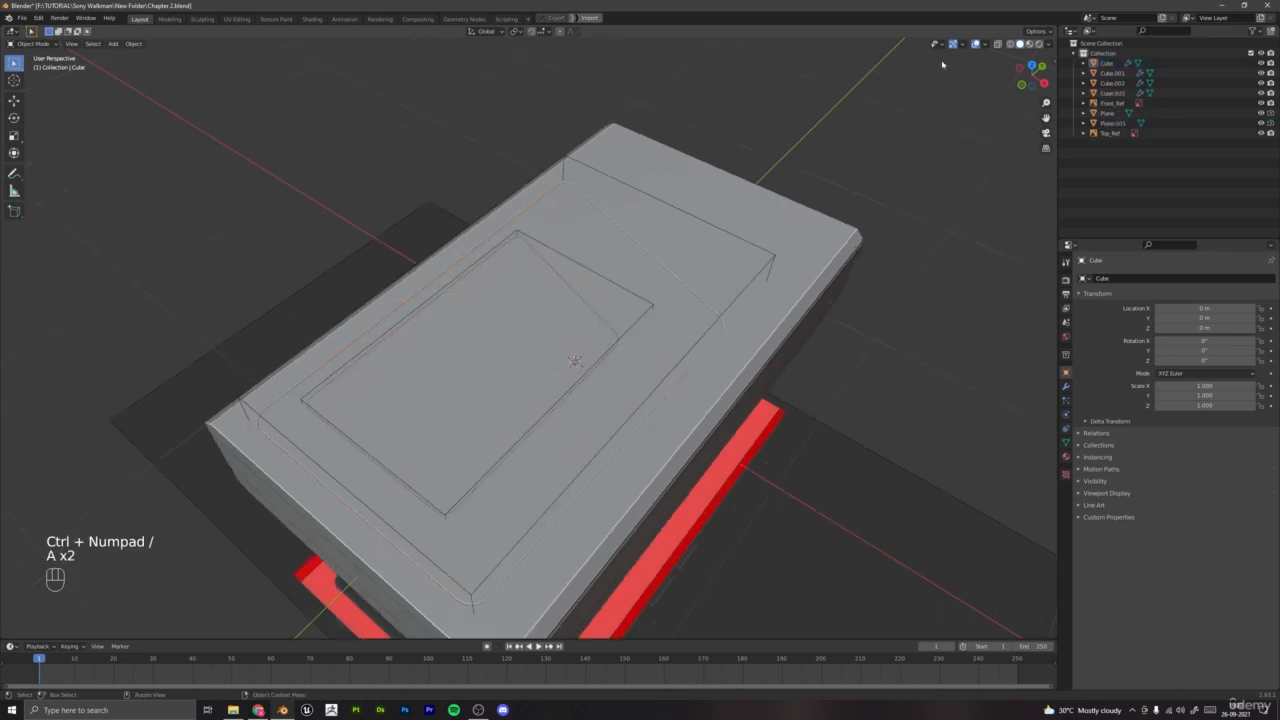
click(975, 46)
scroll(529, 377, down, 2)
middle_drag(529, 377, 566, 374)
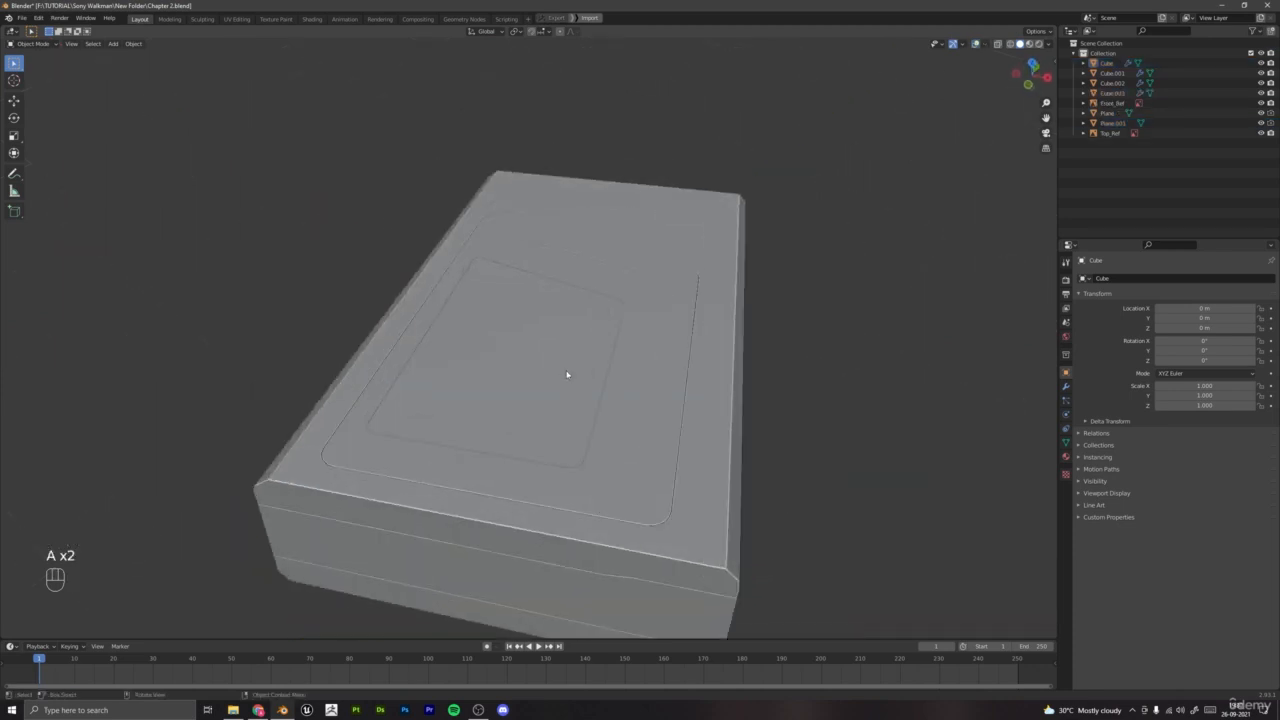
scroll(566, 374, up, 3)
click(975, 45)
Step: Try the Bevel modifier below BTool_Plane.001 in the inner window Cube object's modifier stack, and deselect everything
click(683, 333)
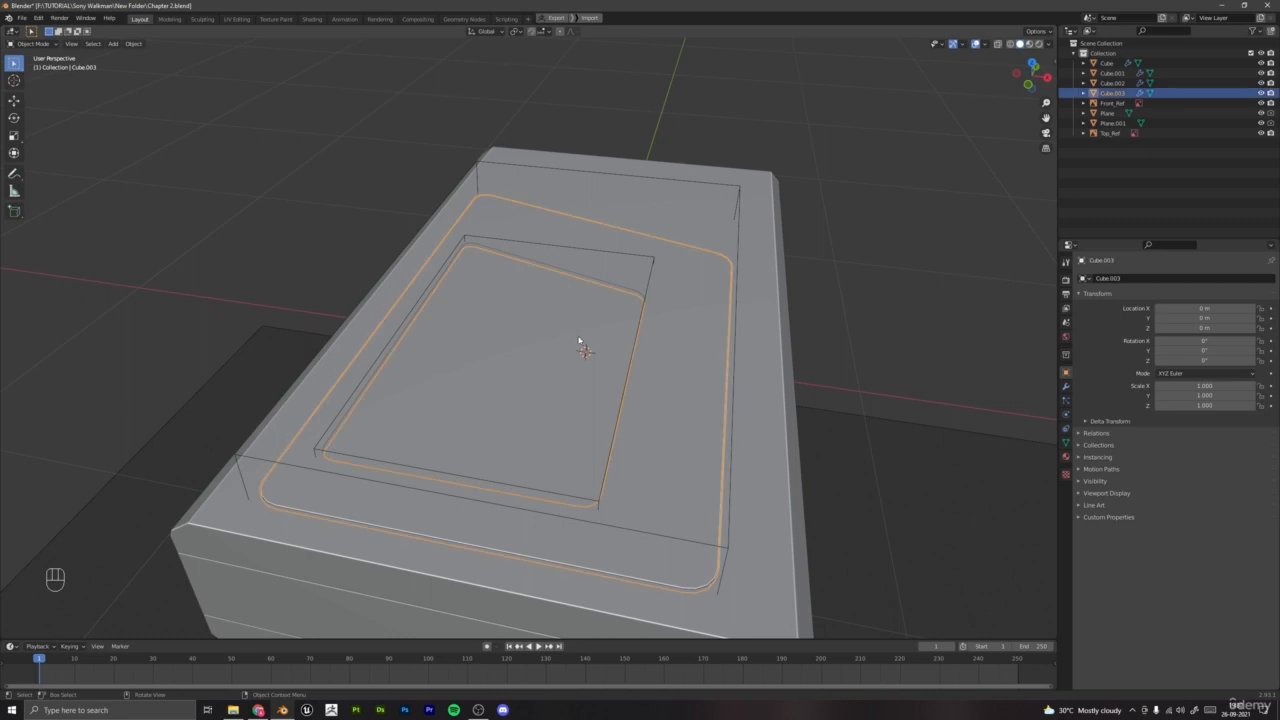
click(1065, 386)
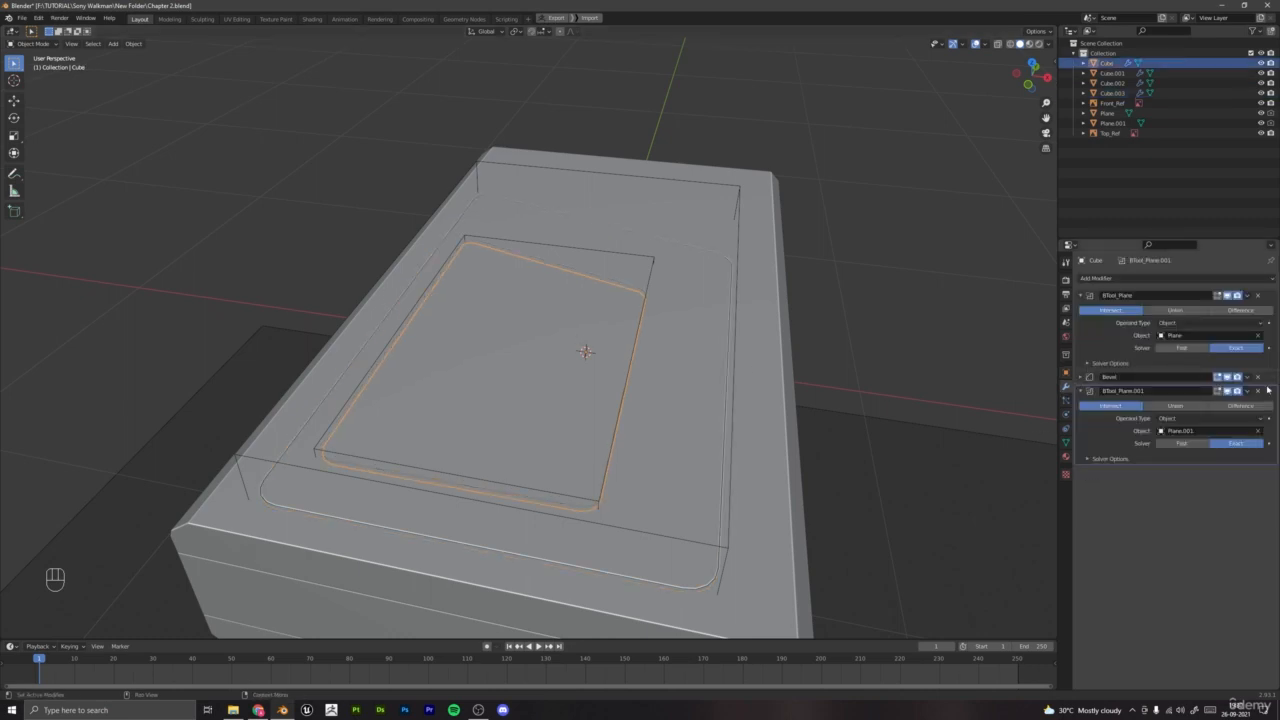
drag(1271, 378, 1271, 460)
key(a)
key(a)
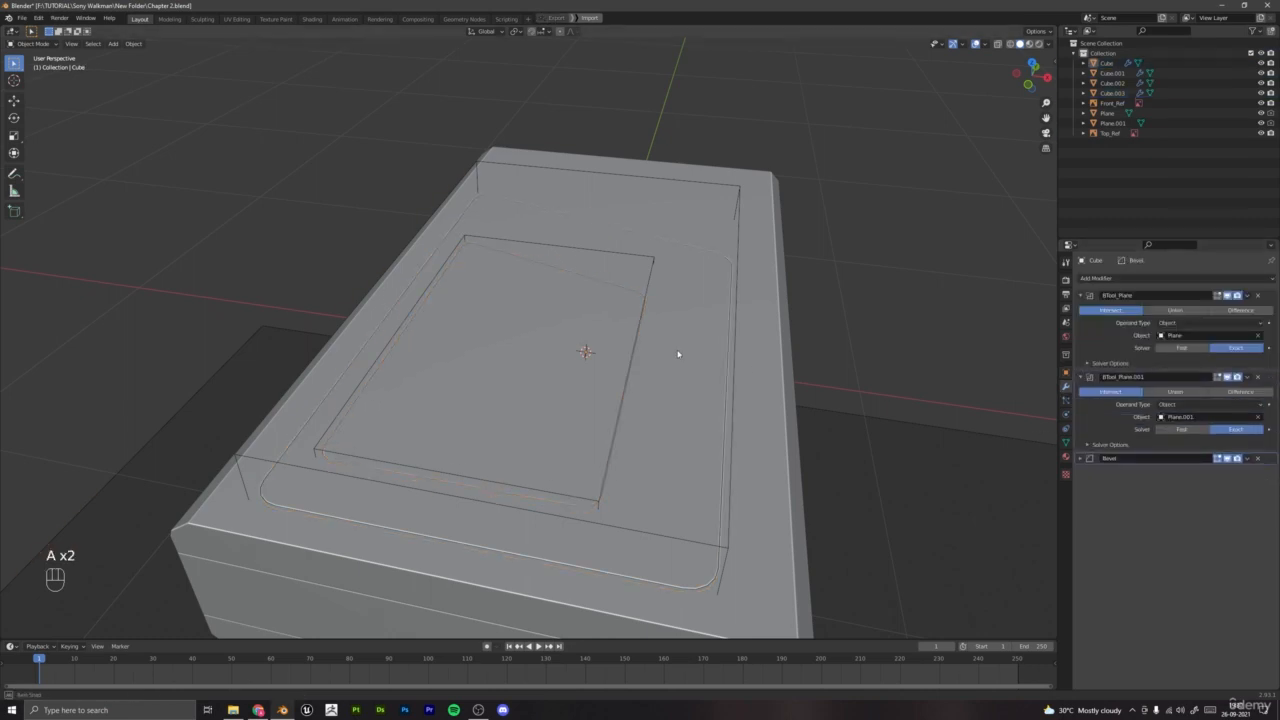
Step: Try the Bevel modifier below BTool_Plane.001 on the surrounding panel Cube.003 as well, and deselect everything
middle_drag(677, 354, 692, 332)
click(712, 338)
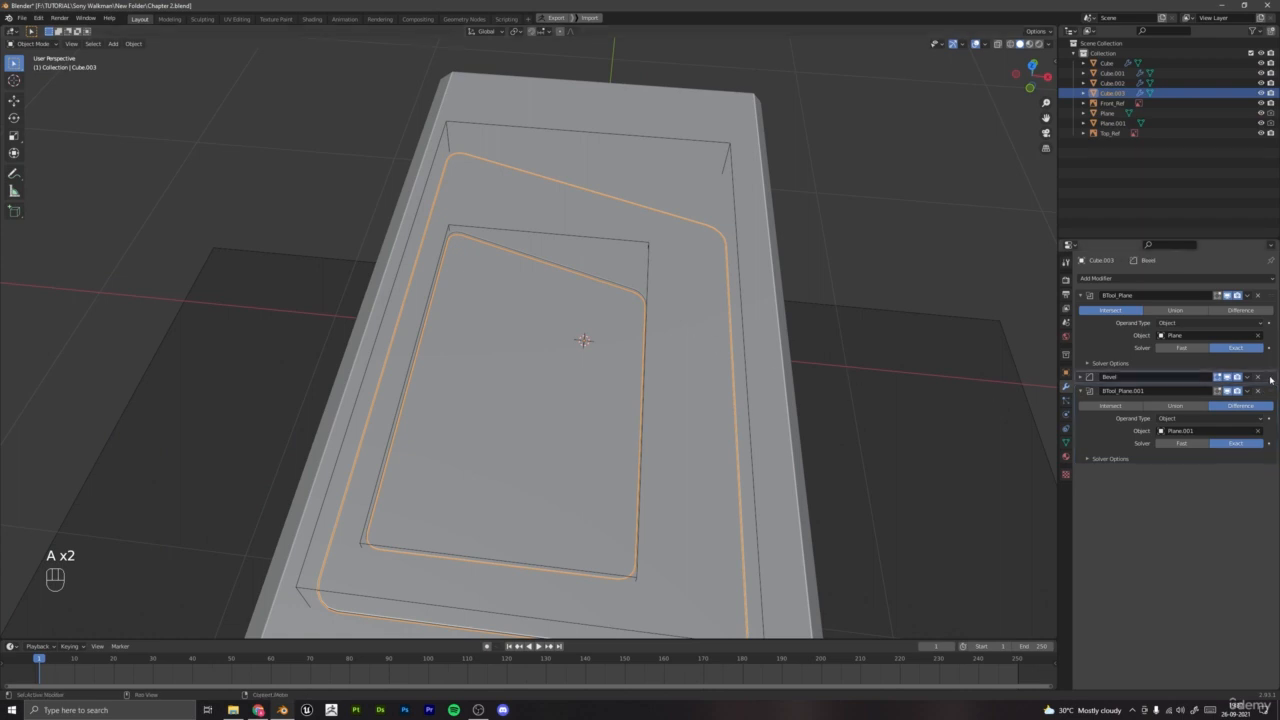
key(a)
key(a)
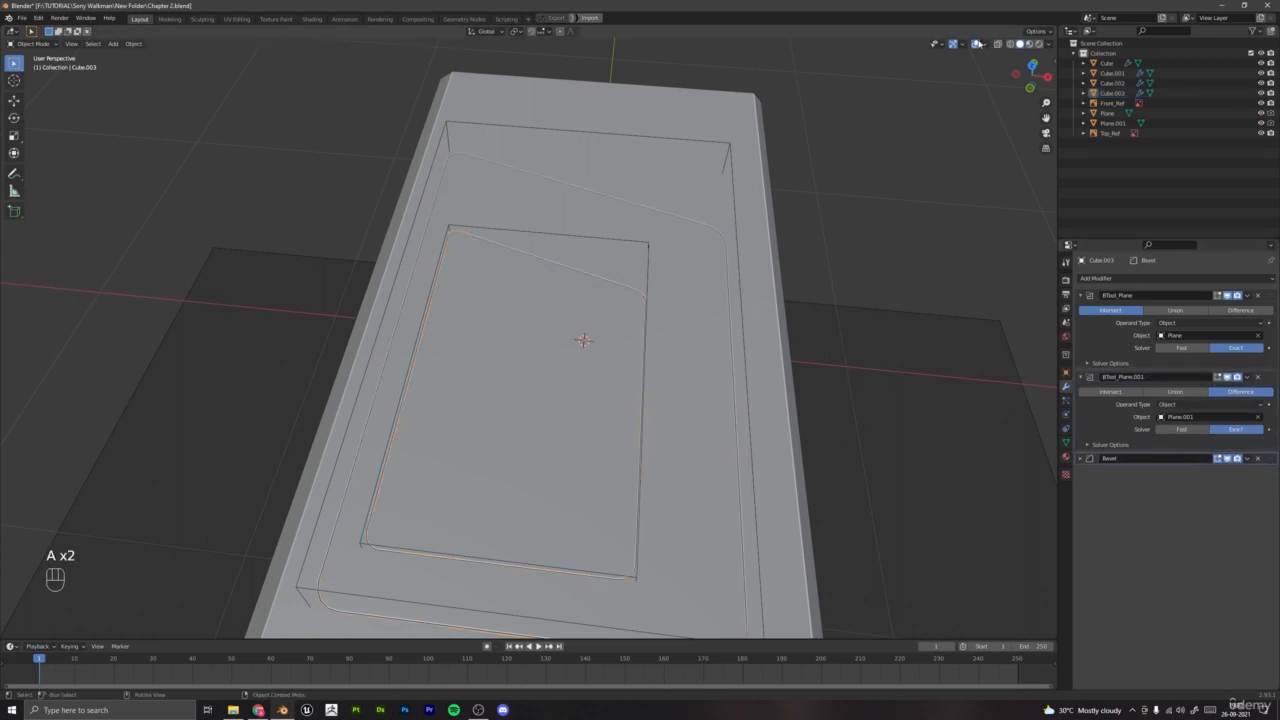
Step: Hide the overlays and undo the Bevel modifier reordering on both Cube.003 and Cube
scroll(678, 262, up, 5)
key(ctrl+z)
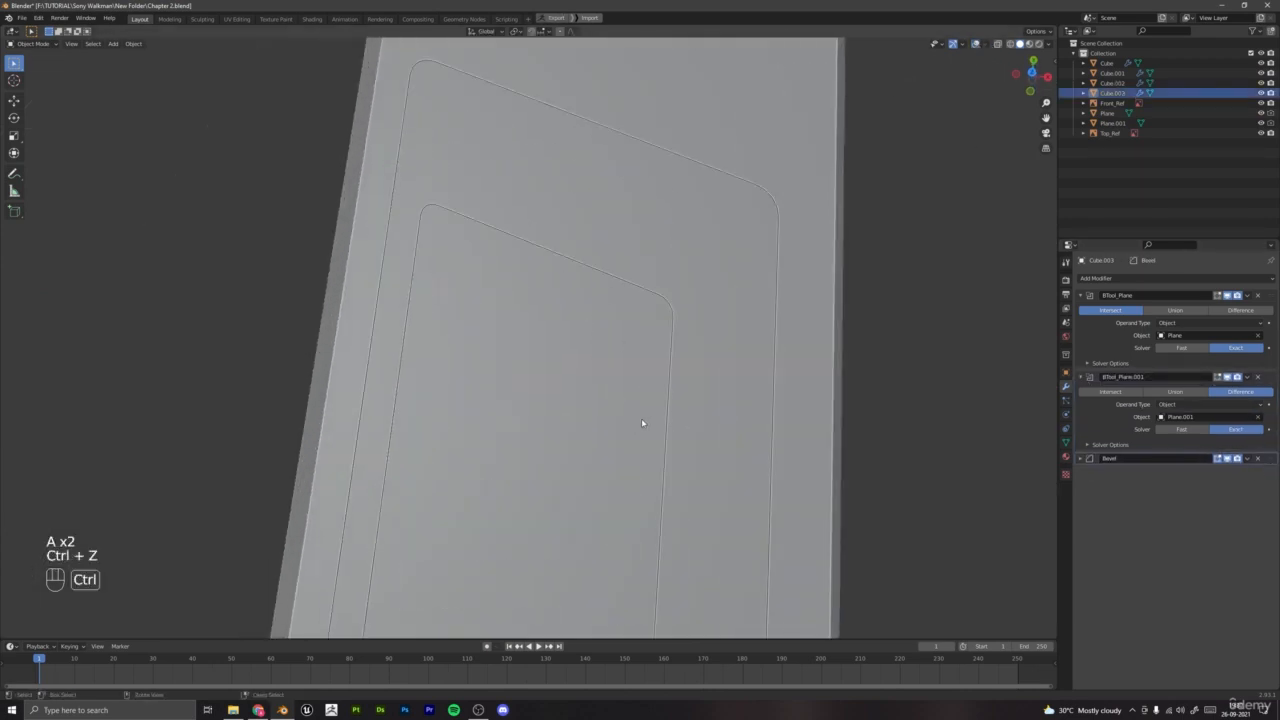
key(ctrl+z)
key(ctrl+z)
key(ctrl+z)
key(ctrl+z)
key(ctrl+z)
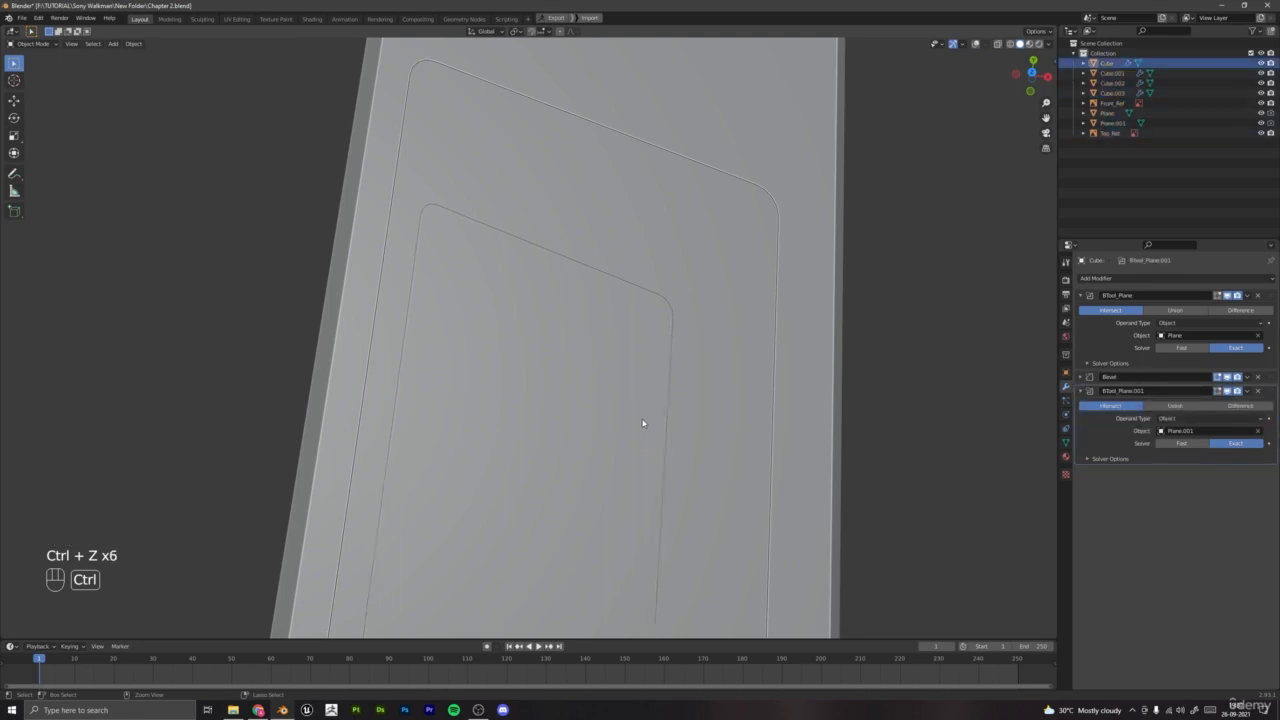
Step: Compare the edge shading of the inner window's seam with the outer panel's seam up close and from an angle
scroll(723, 400, up, 2)
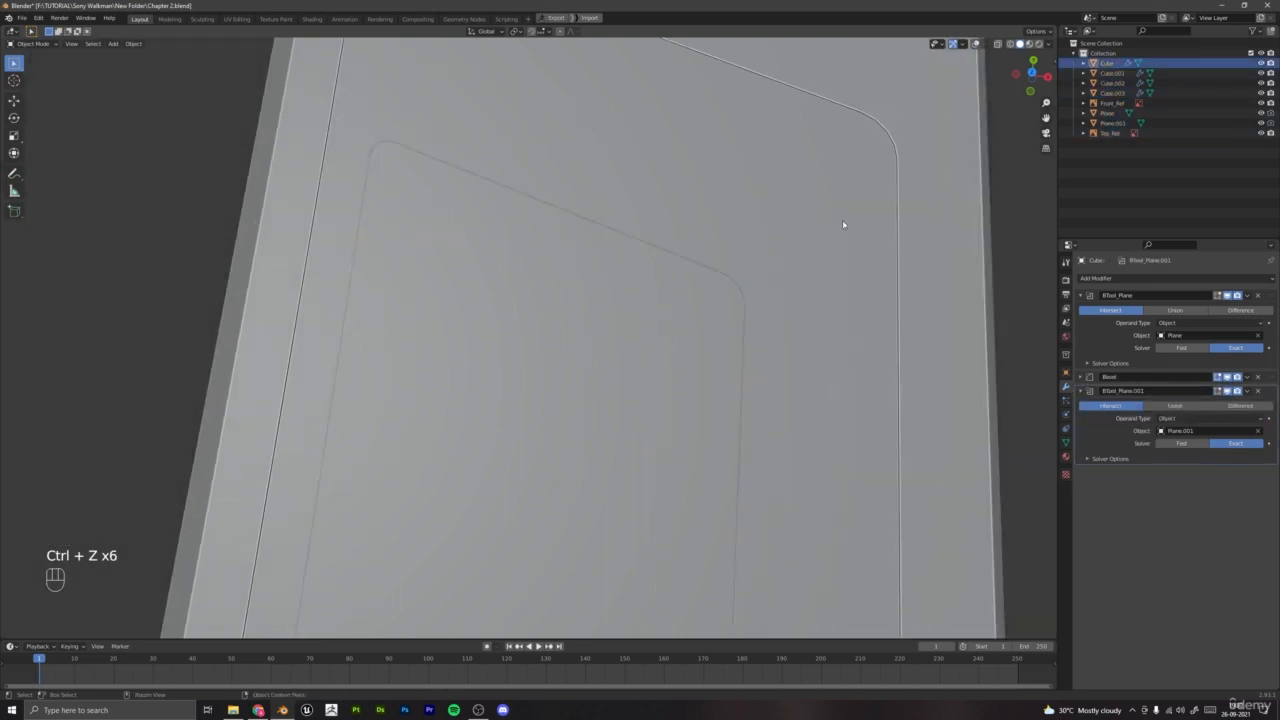
scroll(726, 343, up, 4)
scroll(745, 250, down, 4)
scroll(624, 267, down, 2)
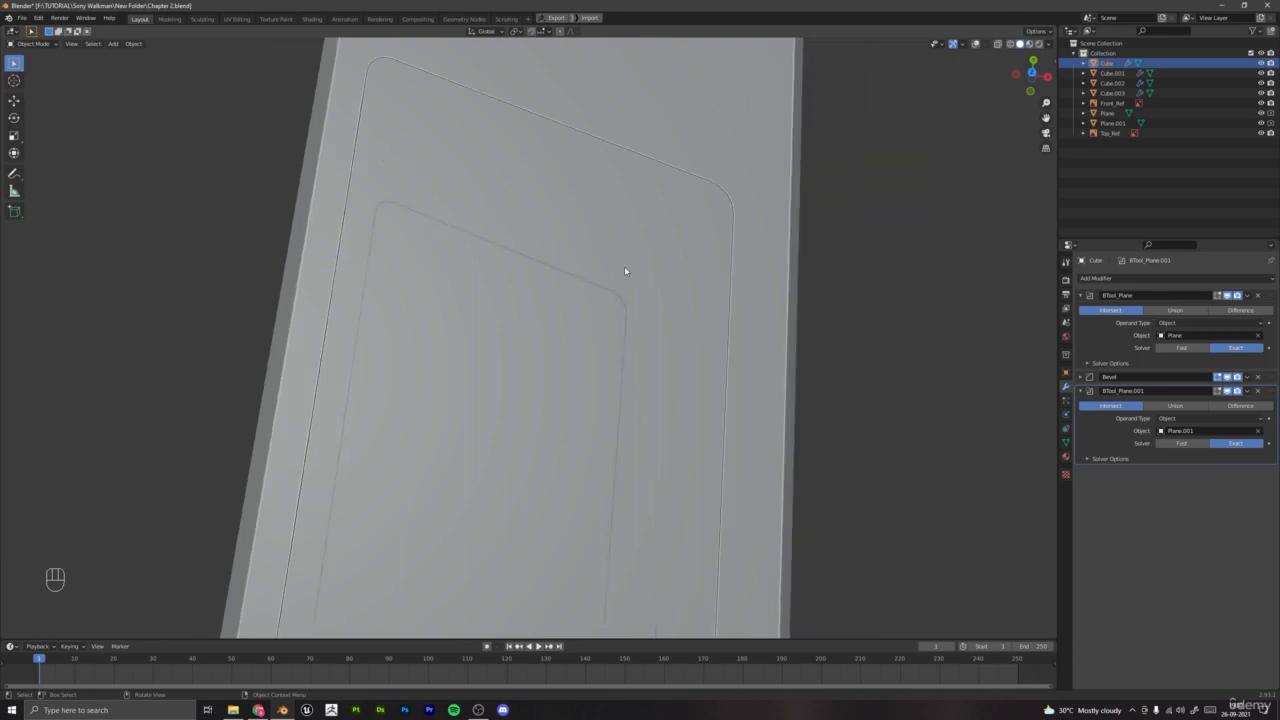
scroll(745, 297, up, 3)
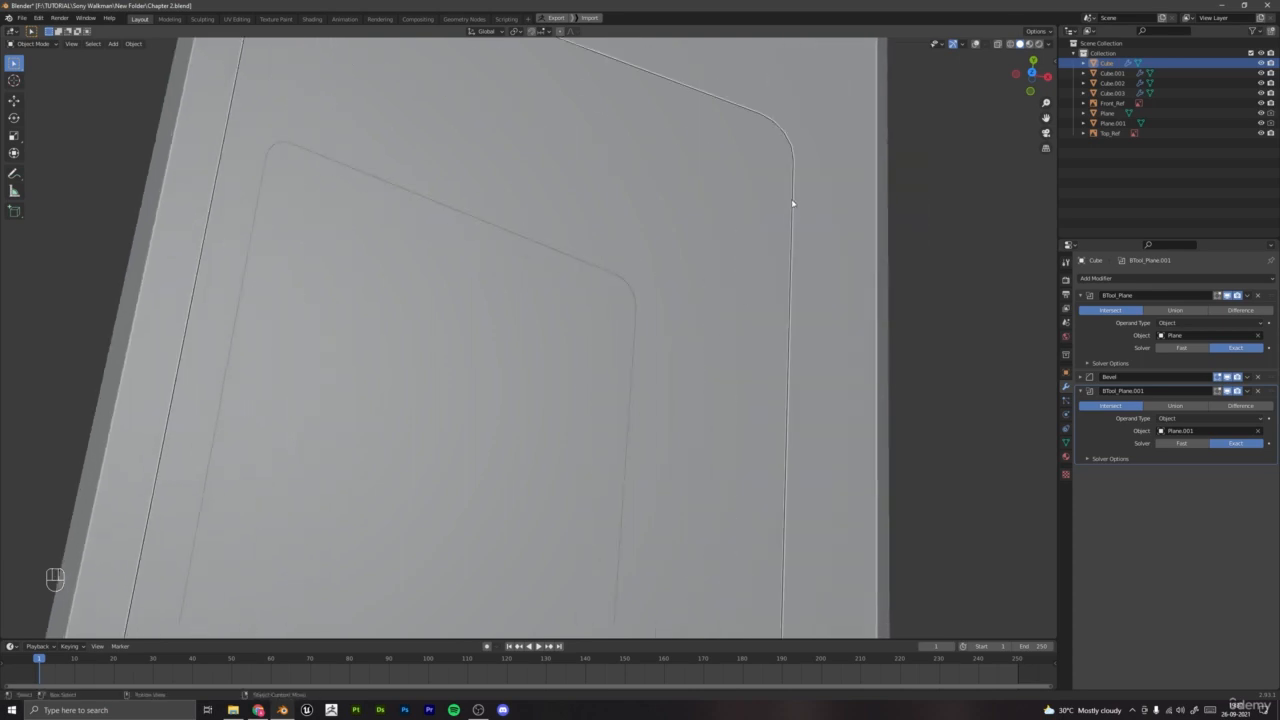
mouse_move(790, 195)
shift+middle_down()
mouse_move(780, 175)
mouse_move(775, 194)
shift+middle_up()
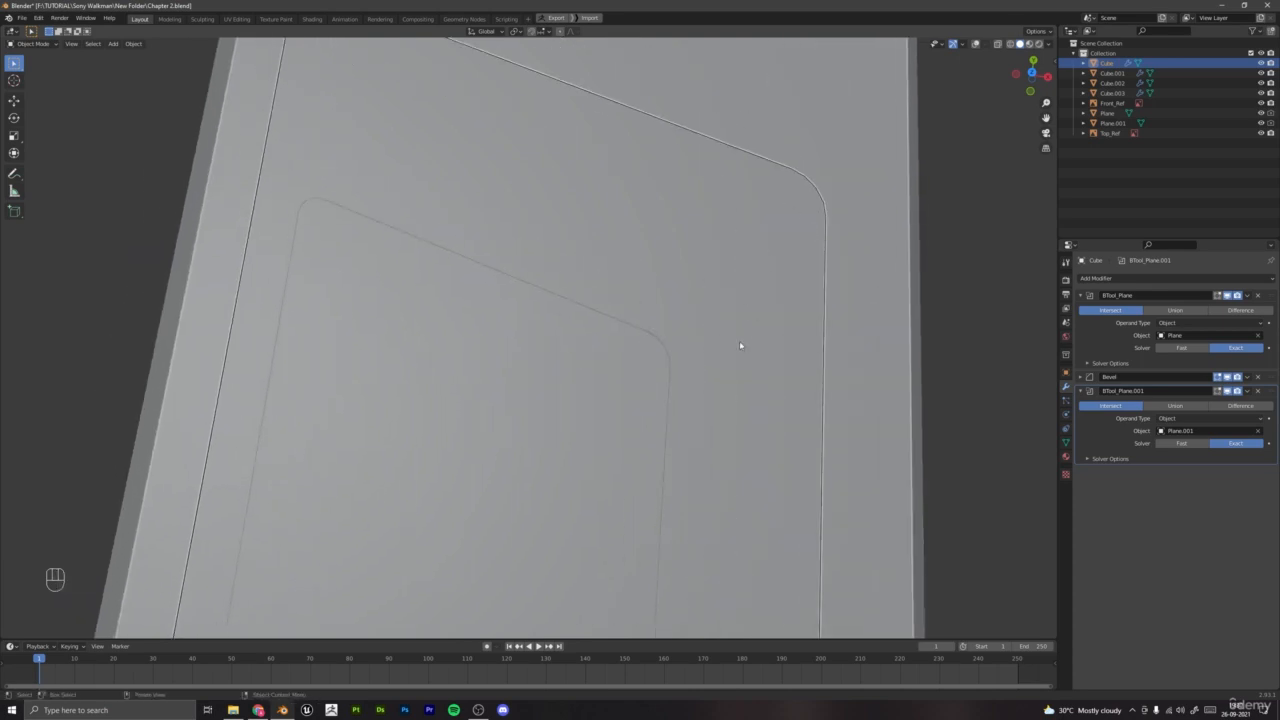
shift+middle_drag(655, 393, 609, 423)
scroll(563, 317, down, 3)
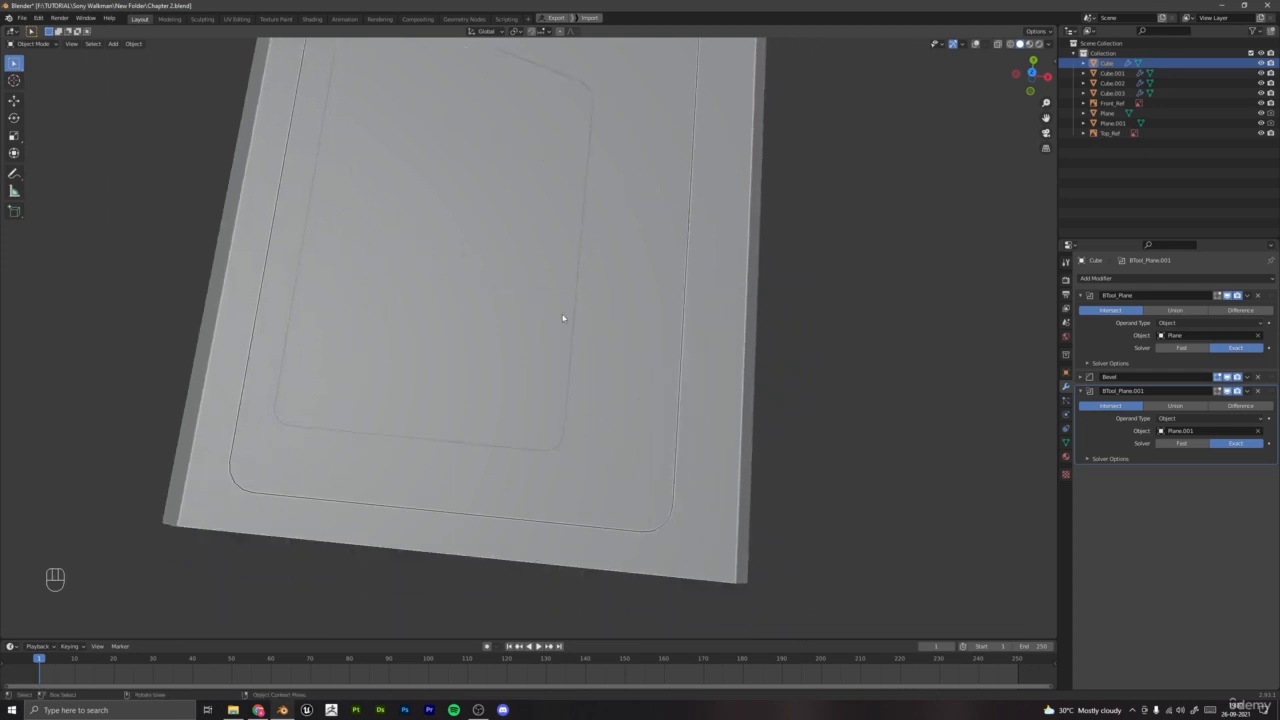
middle_drag(563, 317, 555, 291)
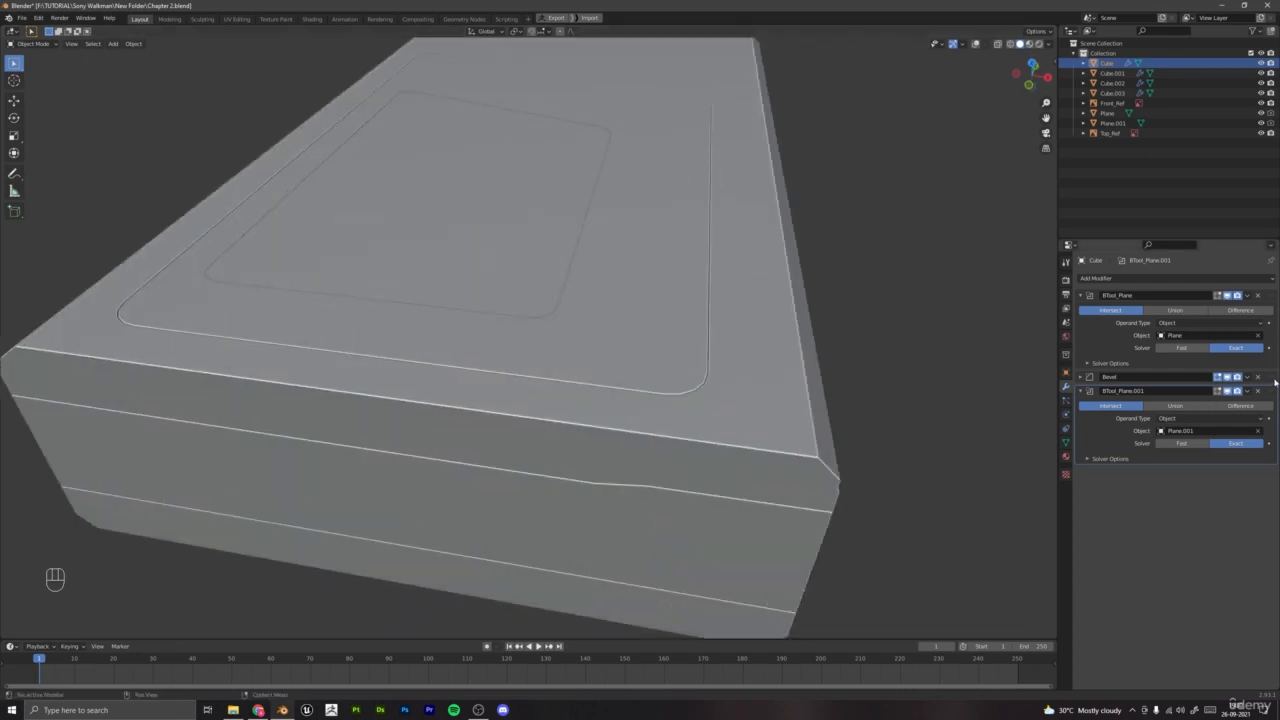
Step: Move the Bevel modifier below BTool_Plane.001 on the Cube object, and check the inner window's corners
drag(1272, 378, 1272, 458)
middle_drag(629, 243, 608, 385)
scroll(613, 415, up, 3)
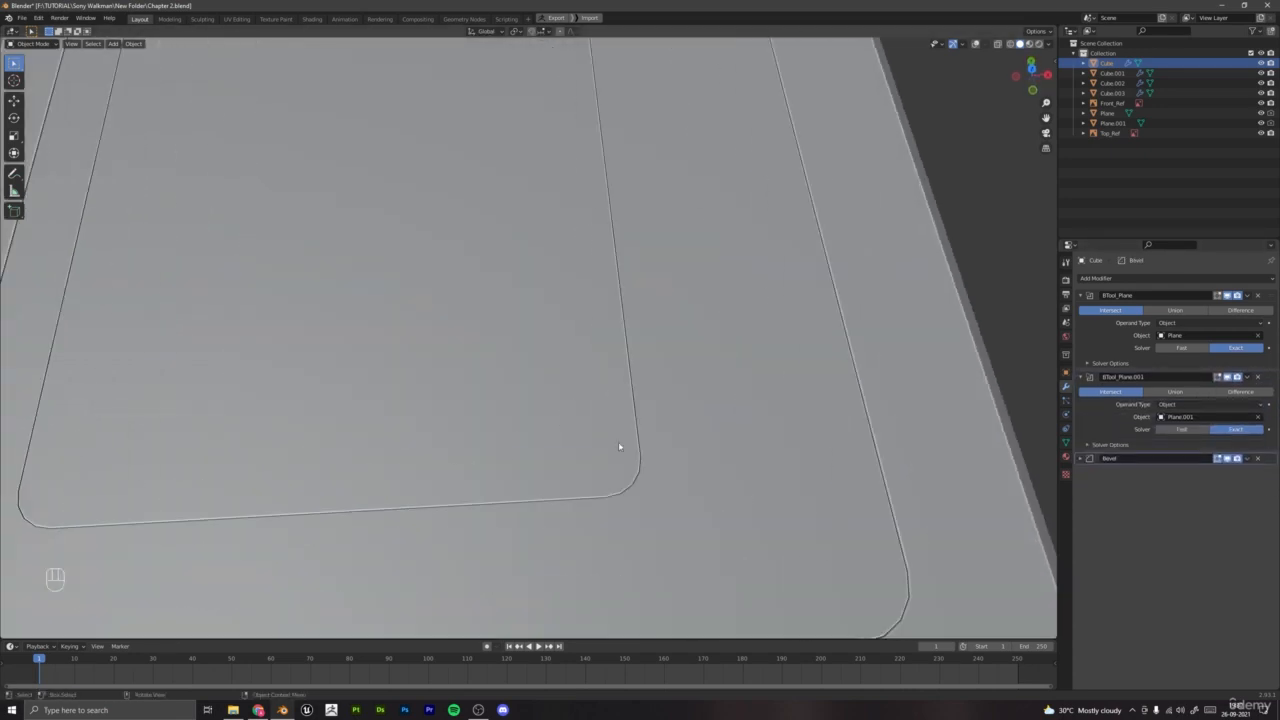
shift+middle_drag(635, 439, 624, 542)
shift+middle_drag(575, 292, 591, 371)
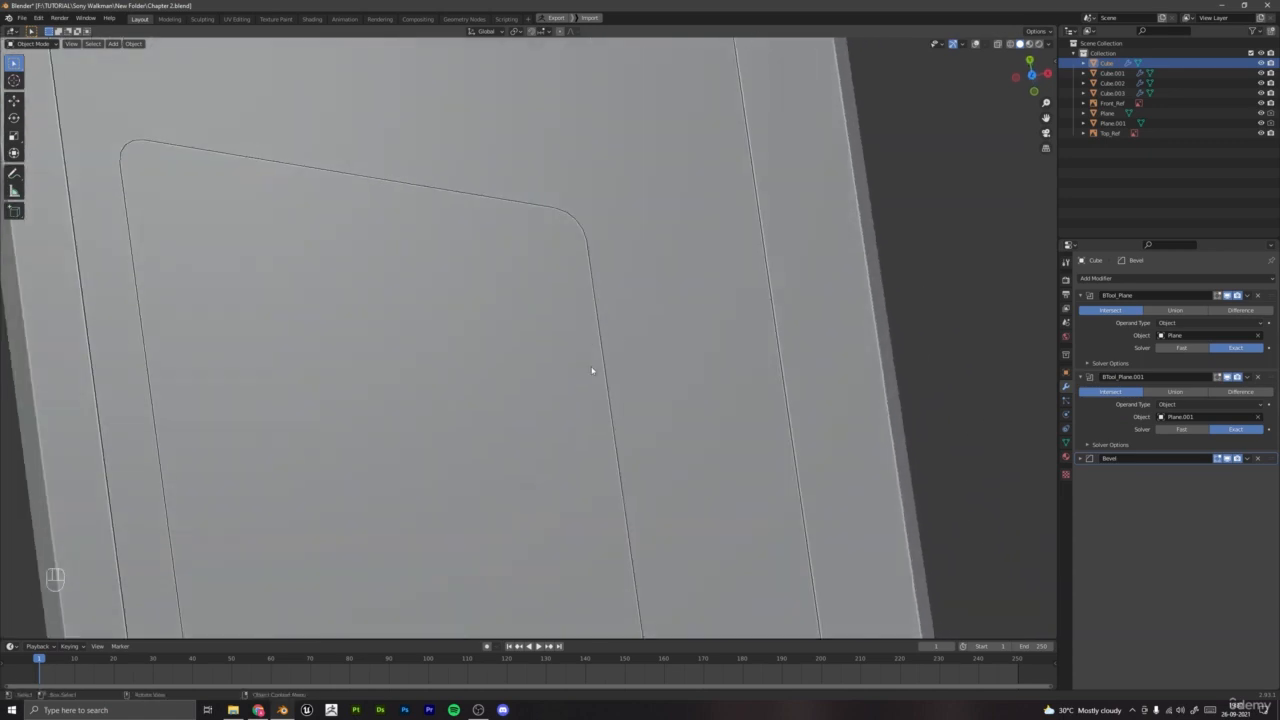
Step: Move the Bevel modifier below BTool_Plane.001 on Cube.003, deselect everything and show the overlays again
click(667, 306)
click(1082, 391)
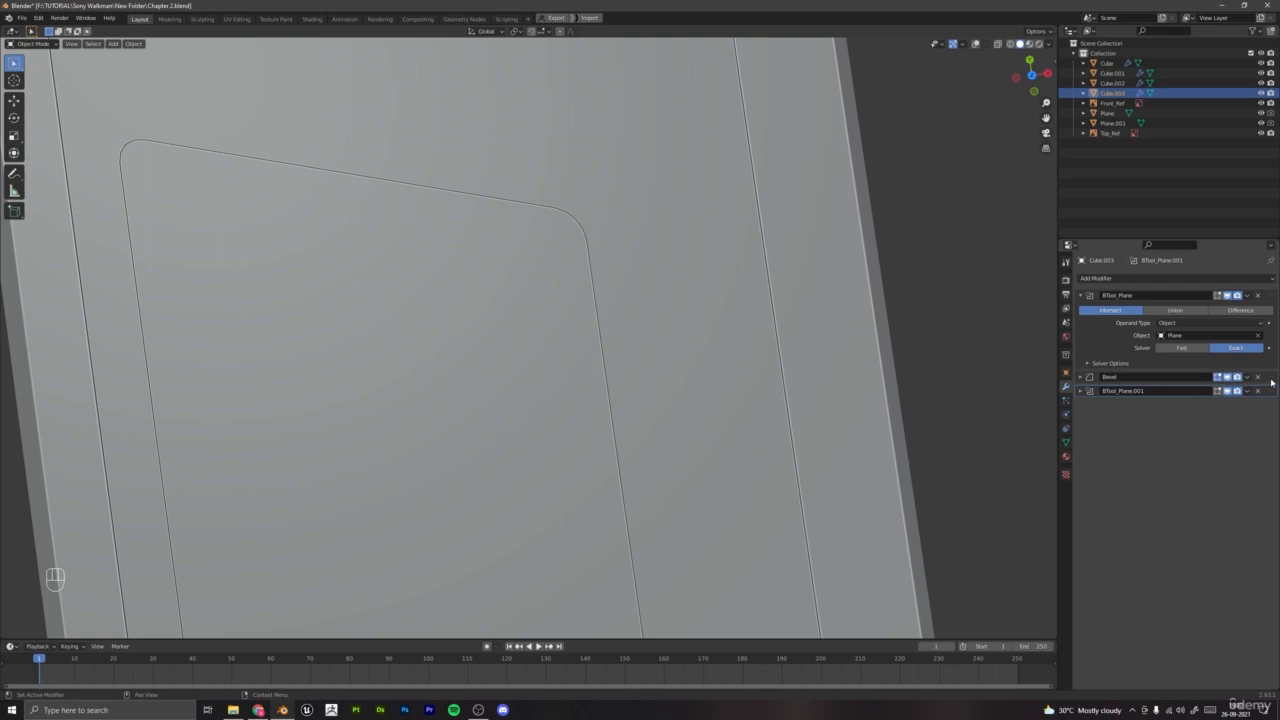
drag(1271, 381, 1268, 398)
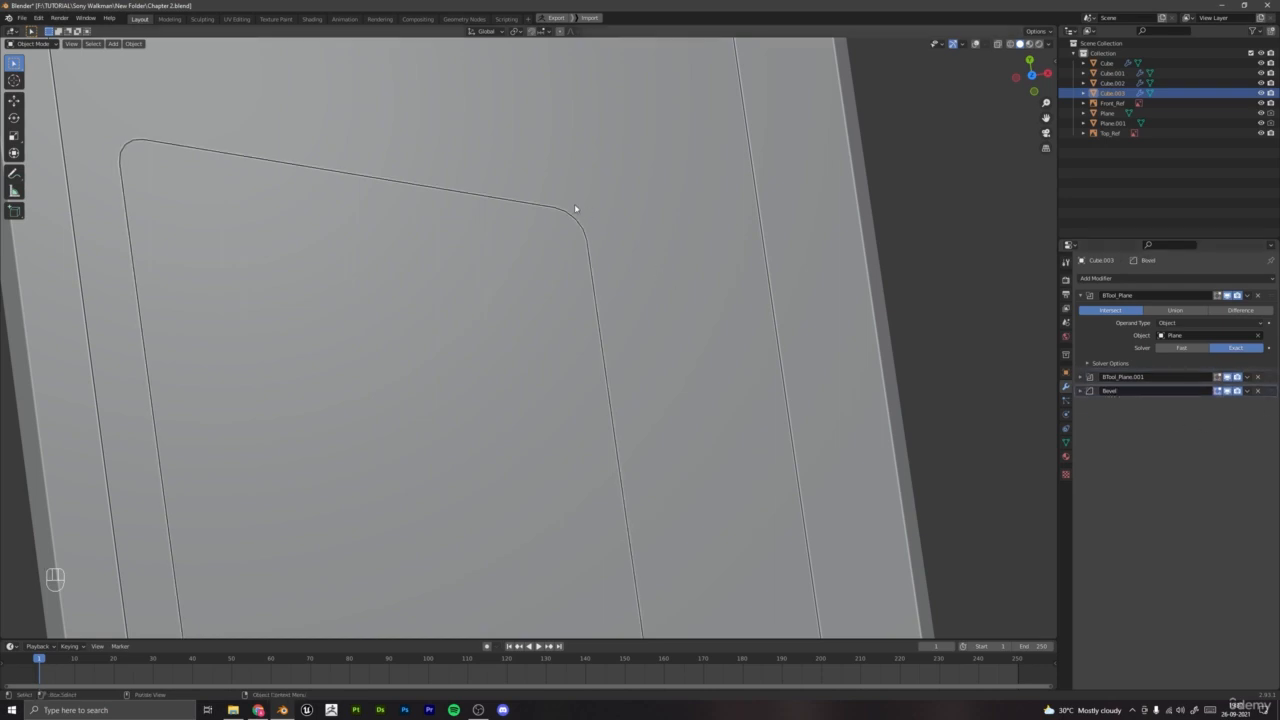
scroll(605, 308, down, 8)
key(a)
key(a)
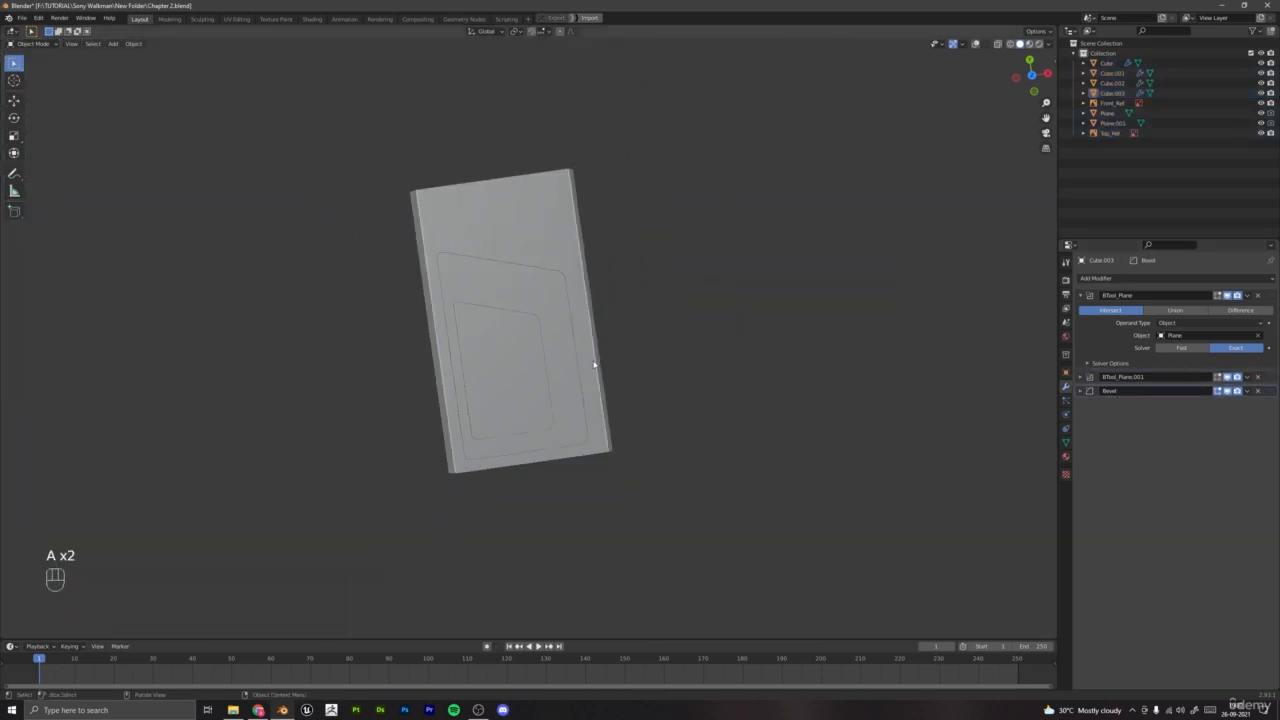
middle_drag(591, 363, 694, 371)
click(977, 44)
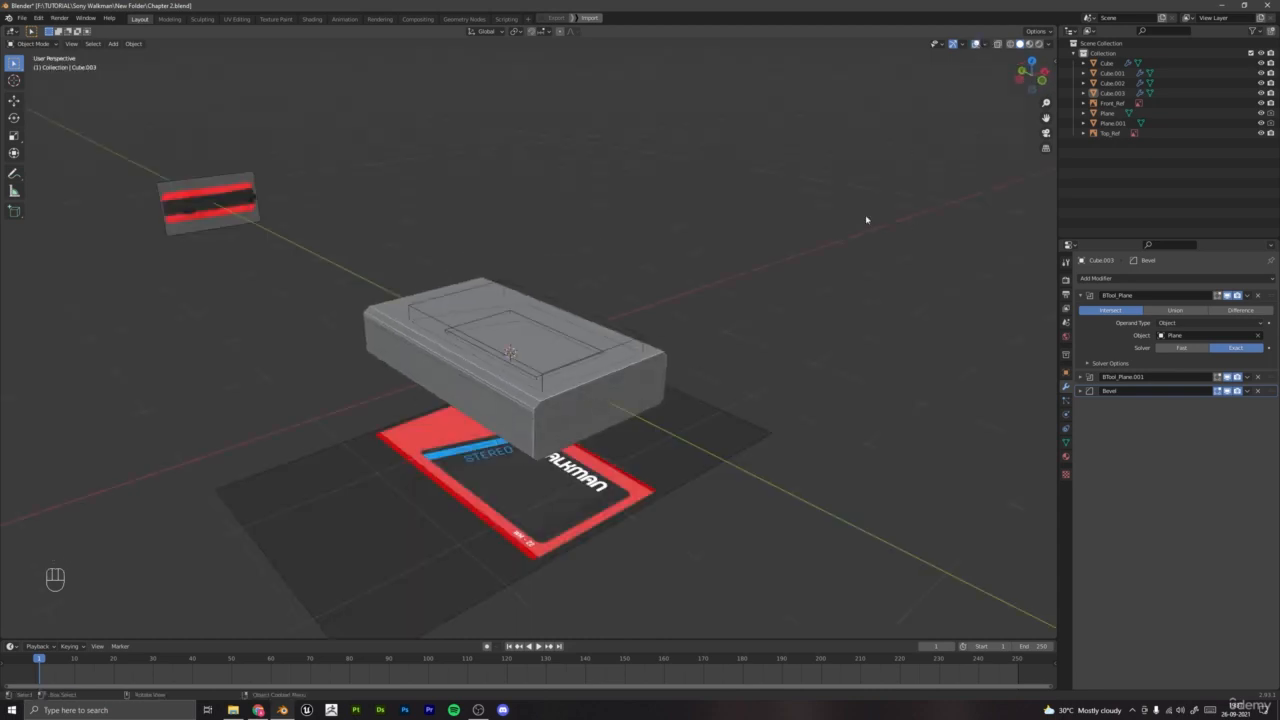
Step: Select the face loop around the sides of the middle body Cube.001 and inset it by about 0.013 m
scroll(714, 398, up, 2)
middle_drag(713, 400, 553, 394)
click(491, 370)
scroll(500, 385, up, 3)
key(Tab)
key(3)
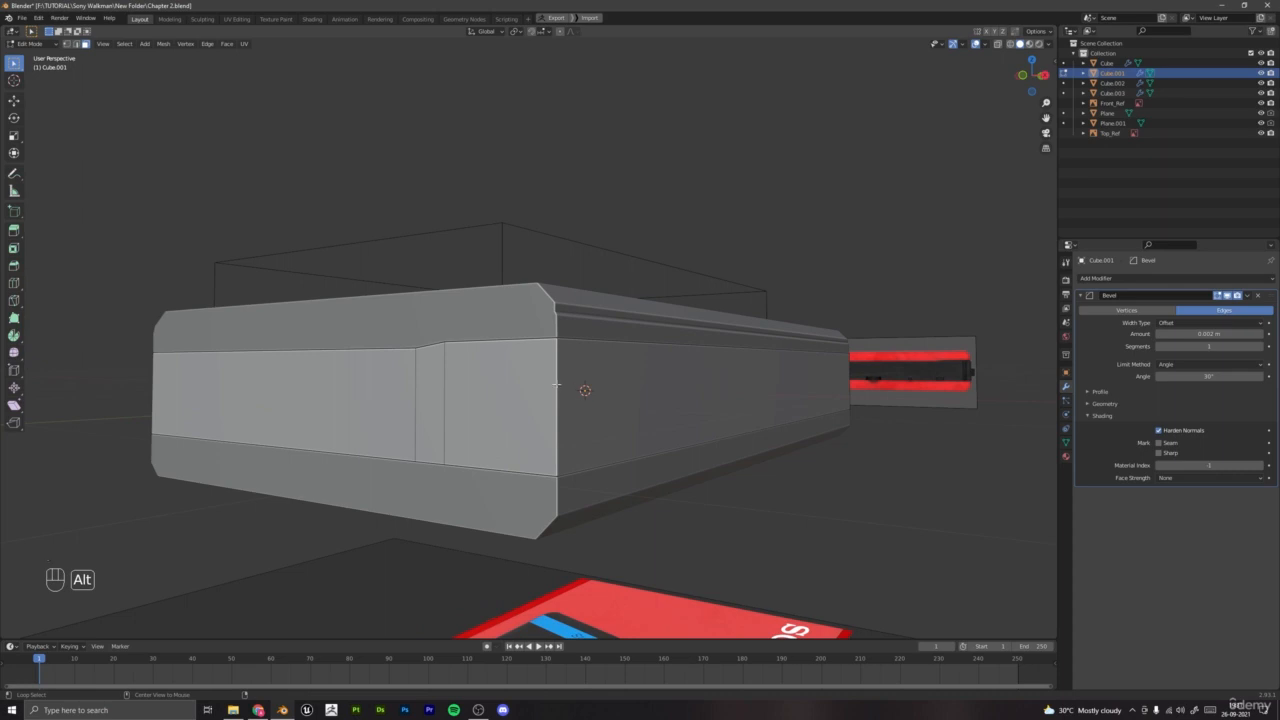
alt+click(557, 384)
middle_drag(557, 384, 760, 480)
alt+middle_click(539, 403)
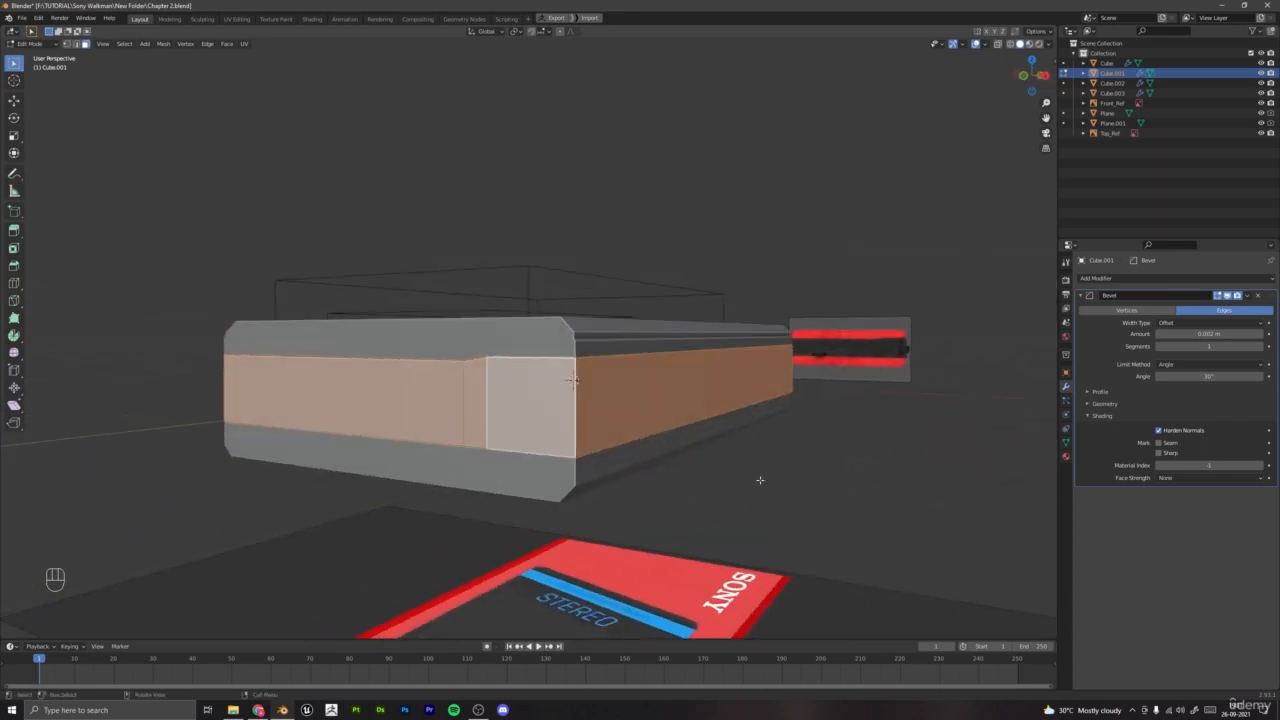
key(i)
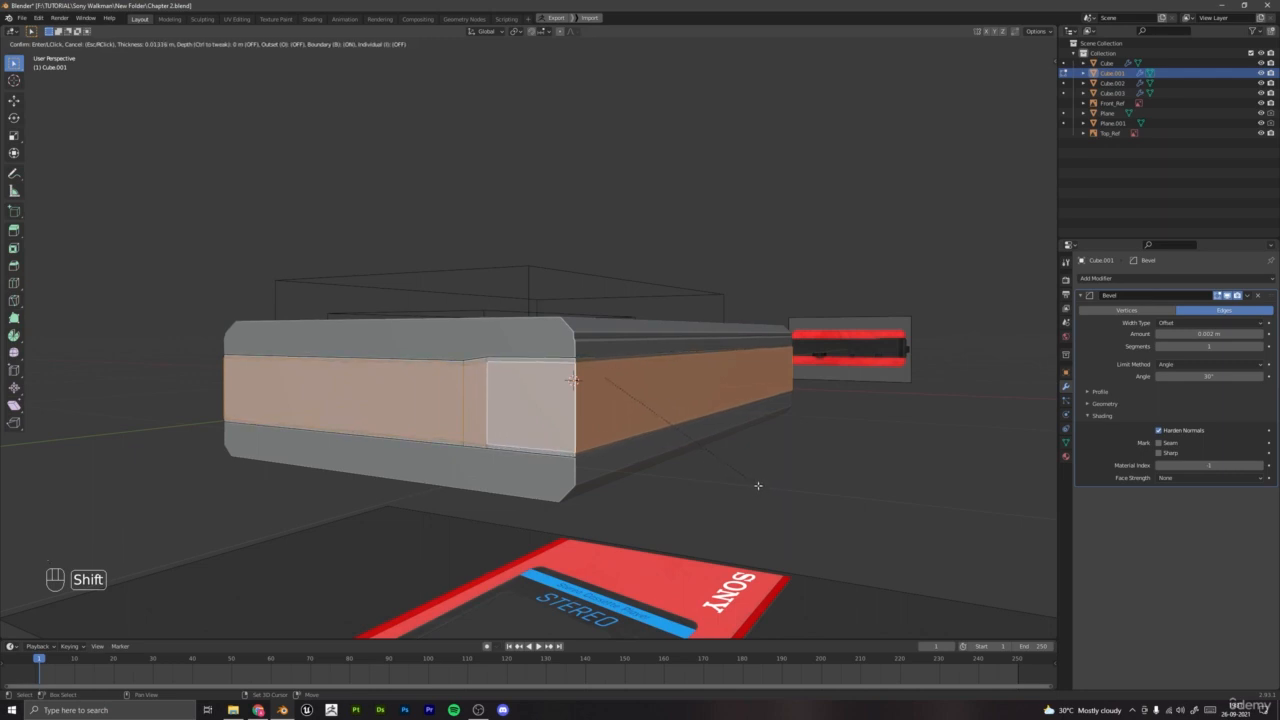
click(755, 484)
Step: Extrude the inset side faces slightly along their normals and return to Object Mode
middle_drag(755, 484, 694, 429)
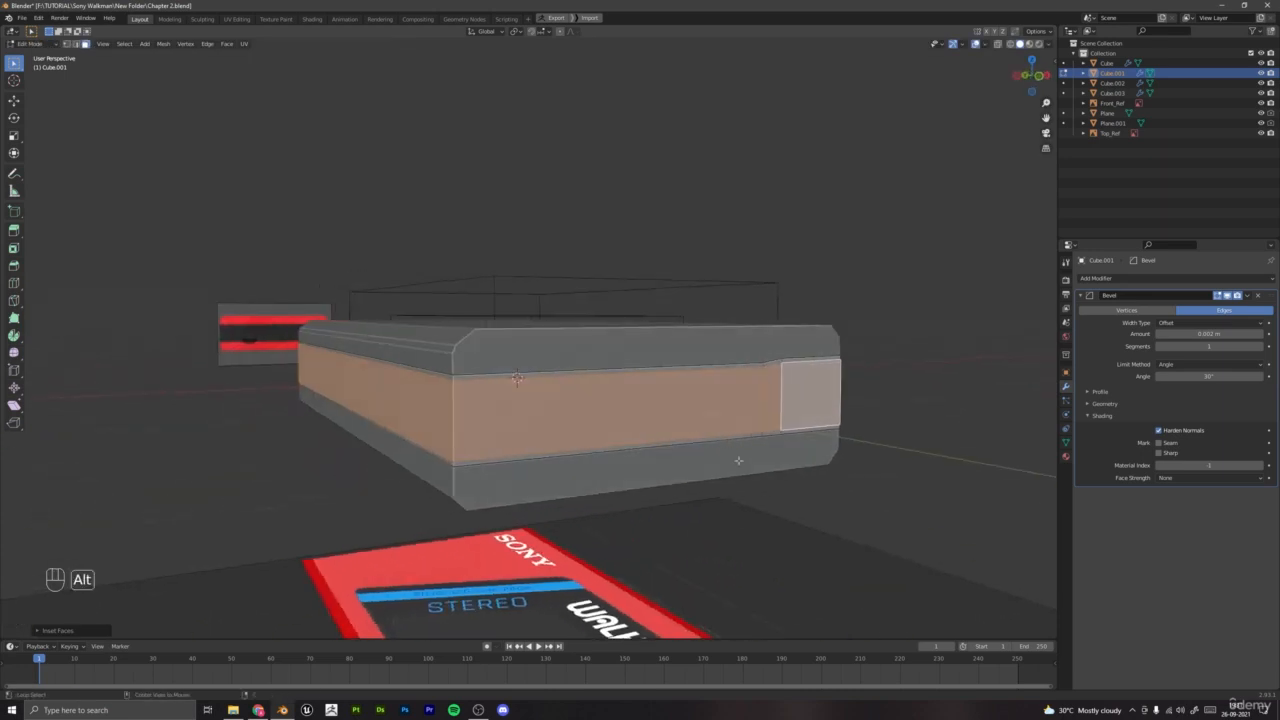
key(alt+e)
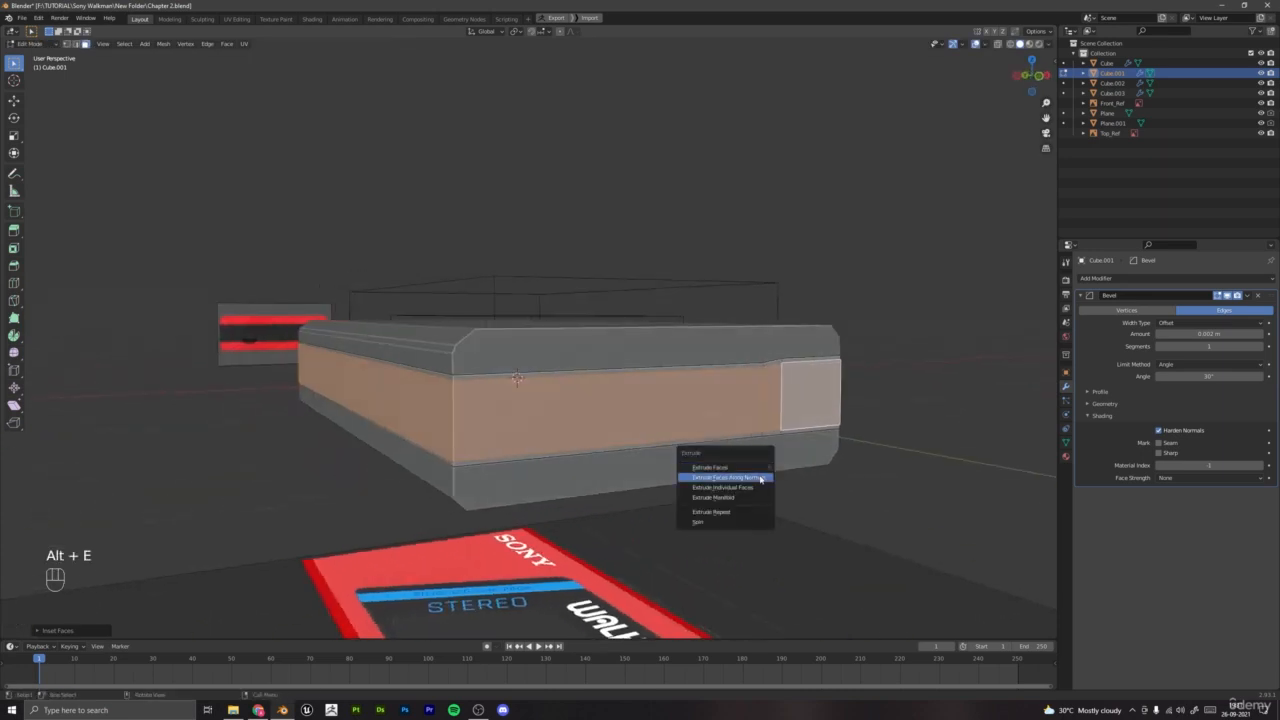
click(760, 478)
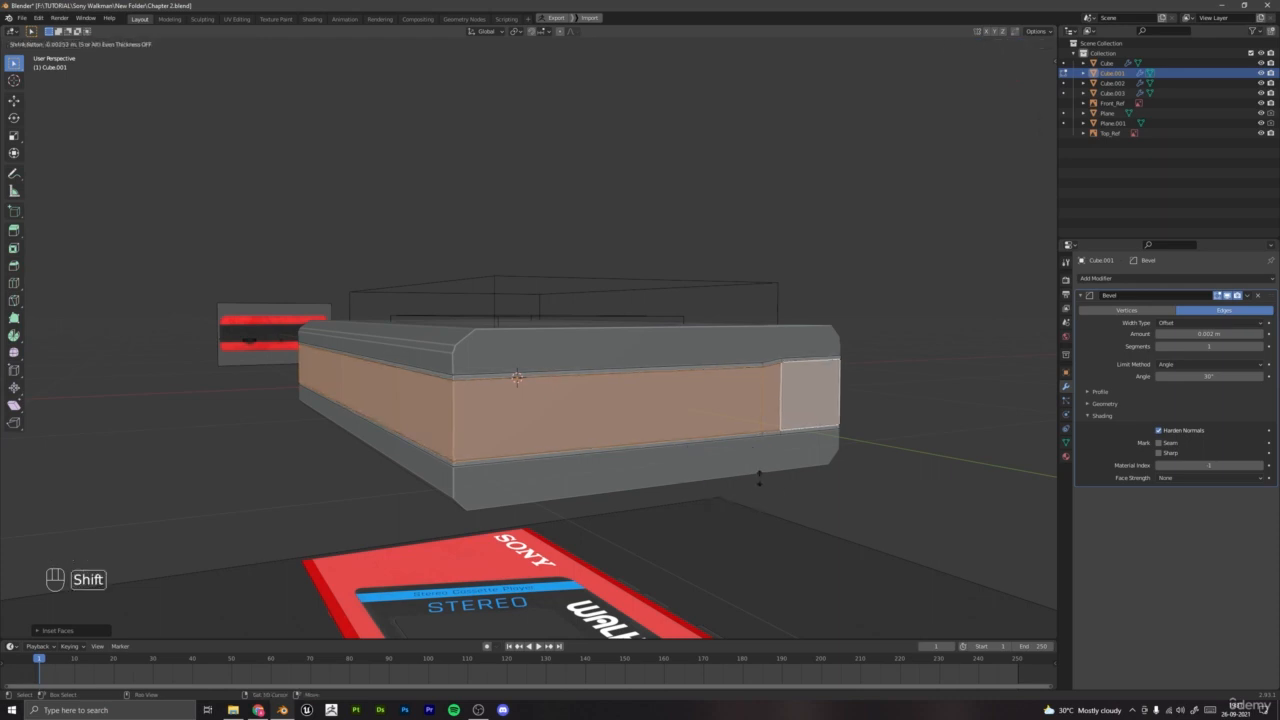
click(757, 470)
key(Tab)
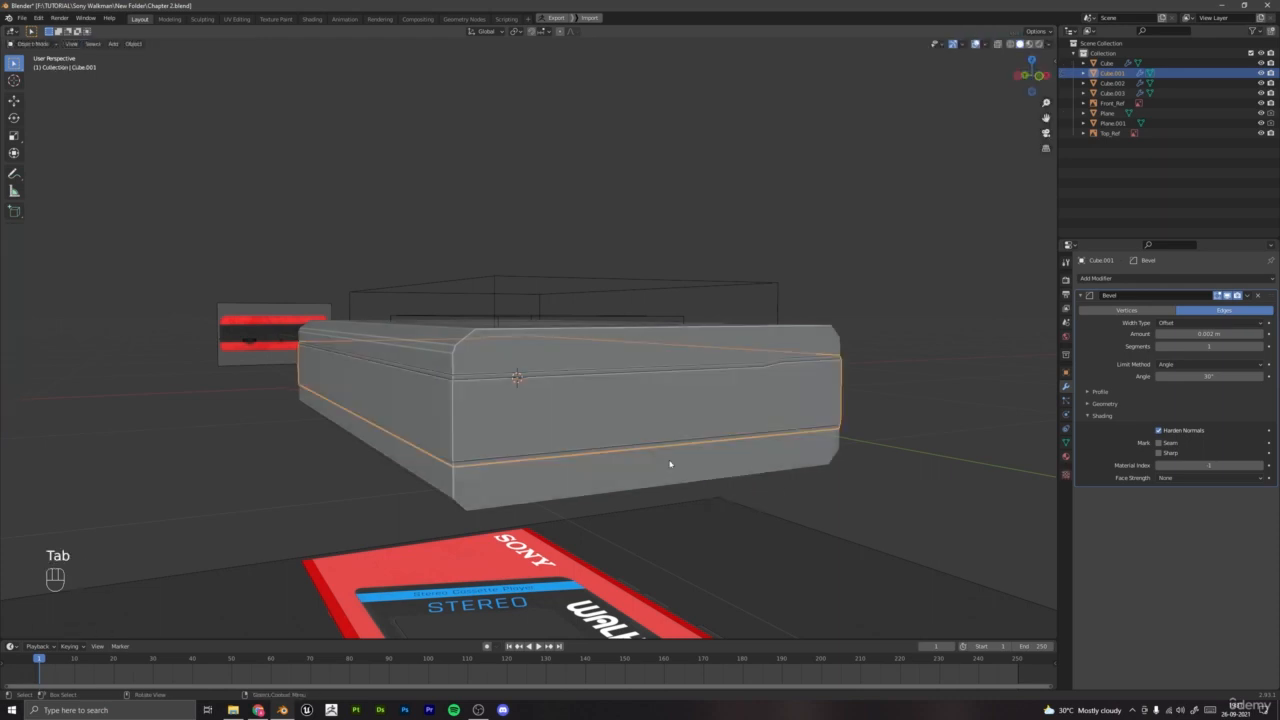
Step: Examine the extruded side band from several angles and view the object properties of Cube and Cube.003
middle_drag(669, 463, 531, 323)
key(a)
key(a)
key(a)
key(a)
click(531, 323)
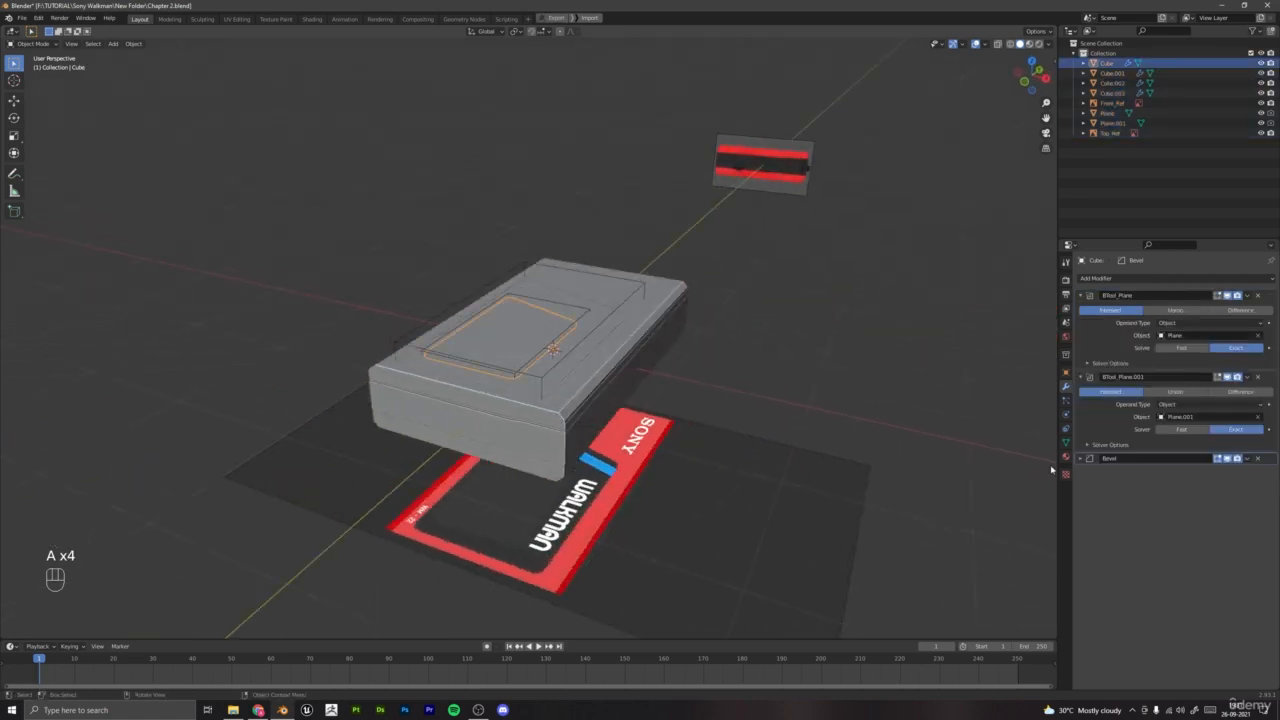
click(1066, 372)
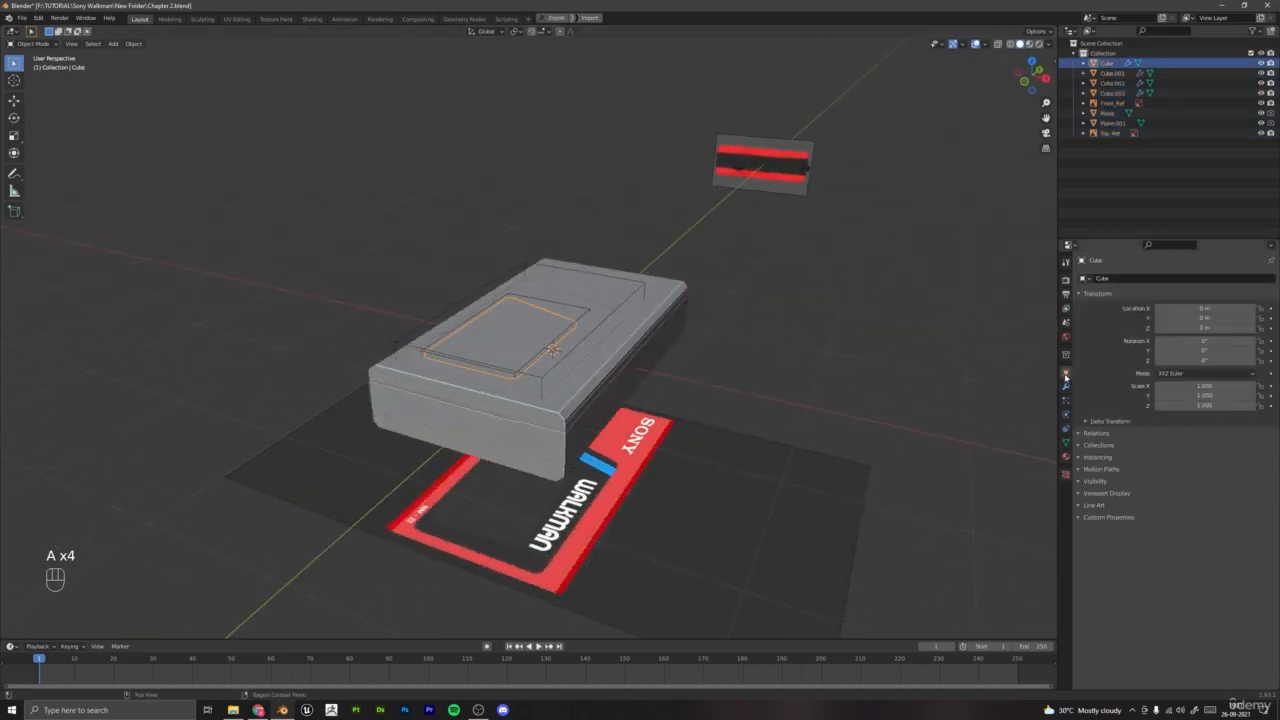
click(573, 352)
middle_drag(573, 352, 496, 401)
key(a)
key(a)
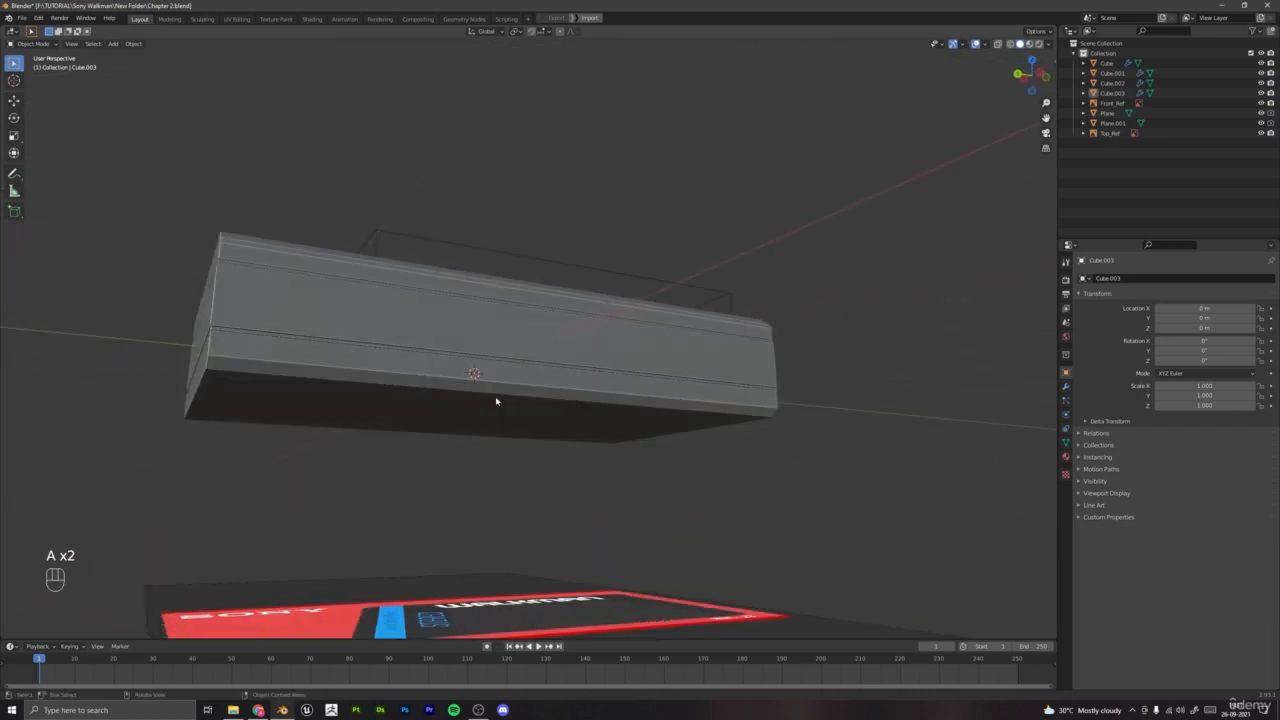
Step: Move the Top_Ref and Front_Ref images into a new collection named Reference
scroll(485, 480, down, 2)
scroll(431, 489, down, 2)
middle_drag(506, 463, 474, 471)
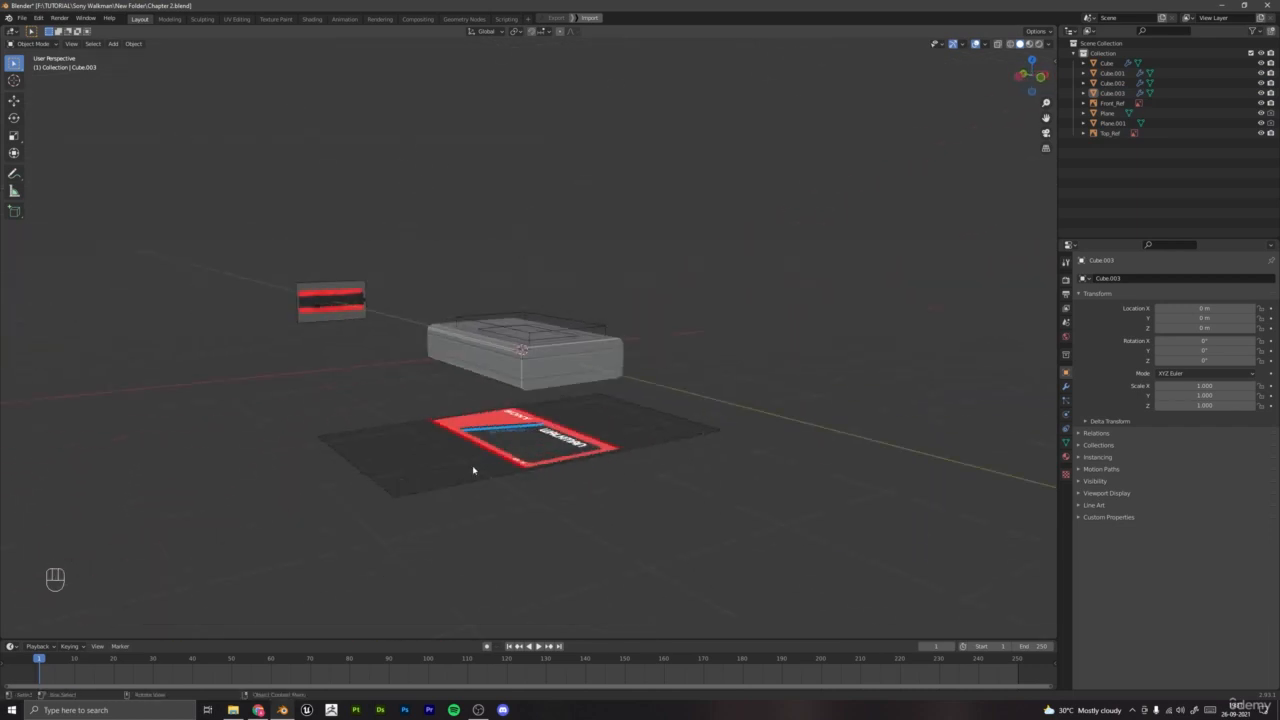
click(474, 471)
shift+click(333, 301)
scroll(965, 176, up, 2)
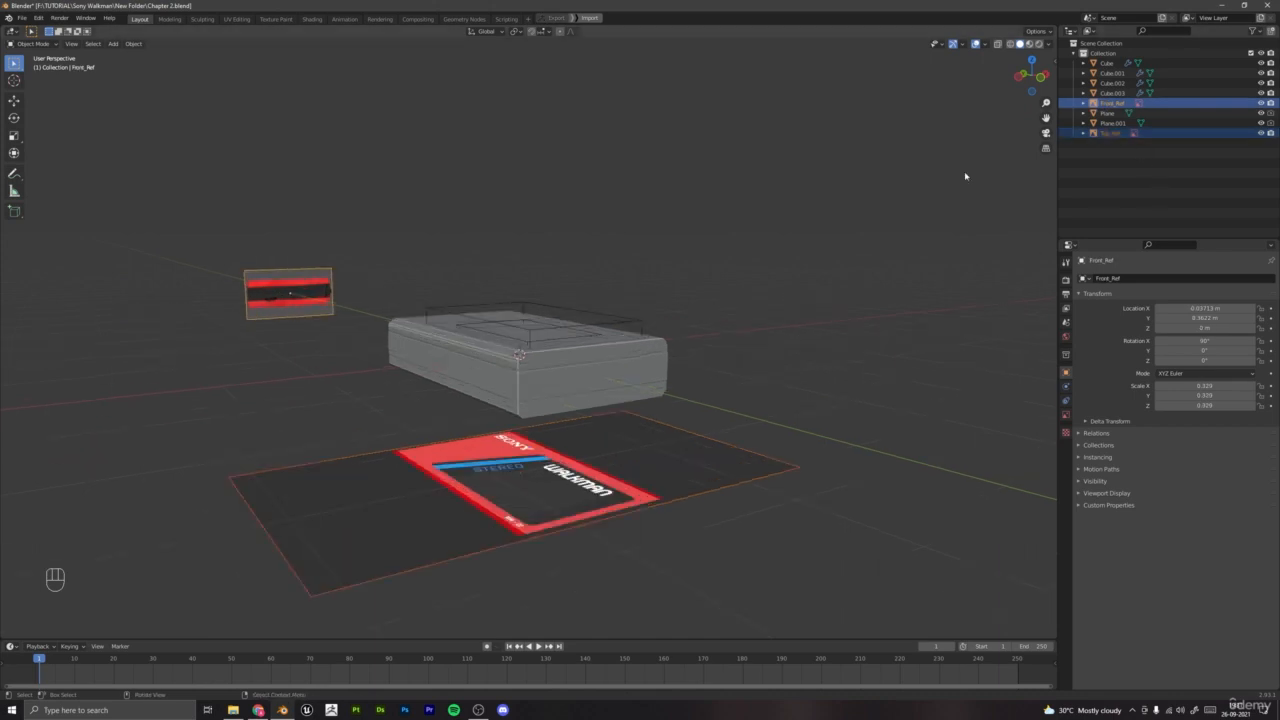
click(526, 477)
shift+click(295, 293)
key(m)
click(265, 294)
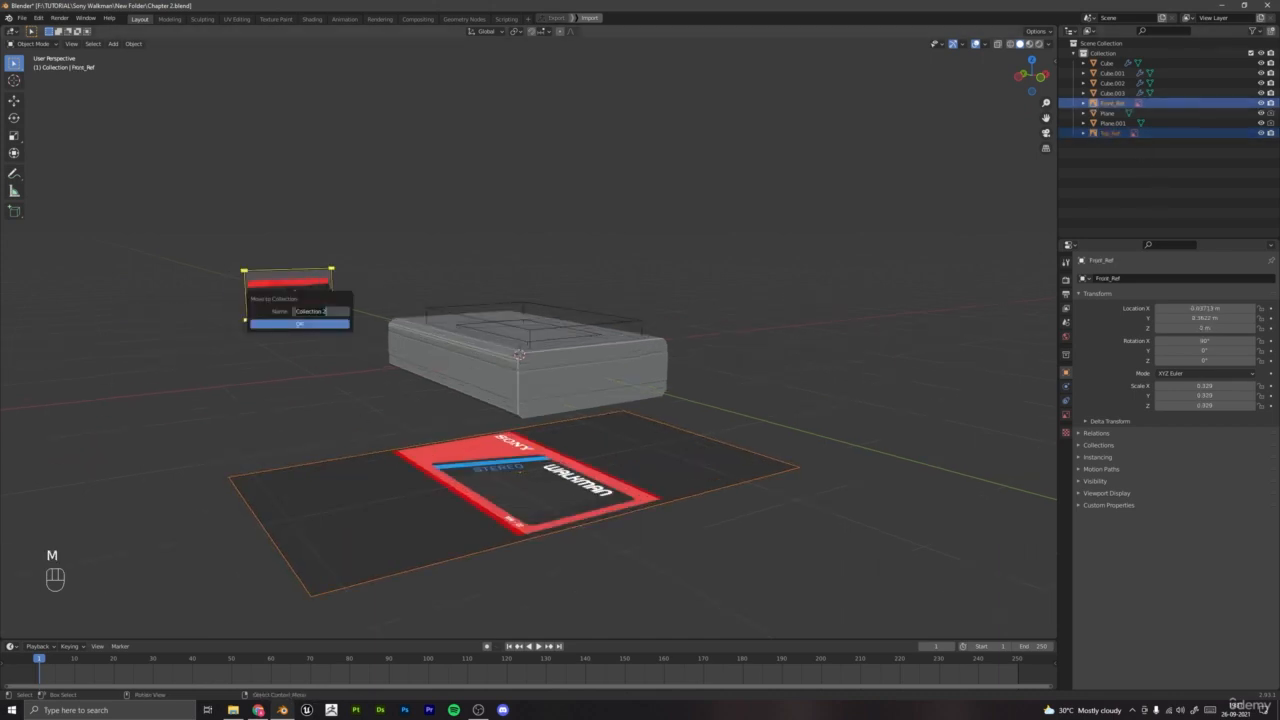
text(Reference)
key(Return)
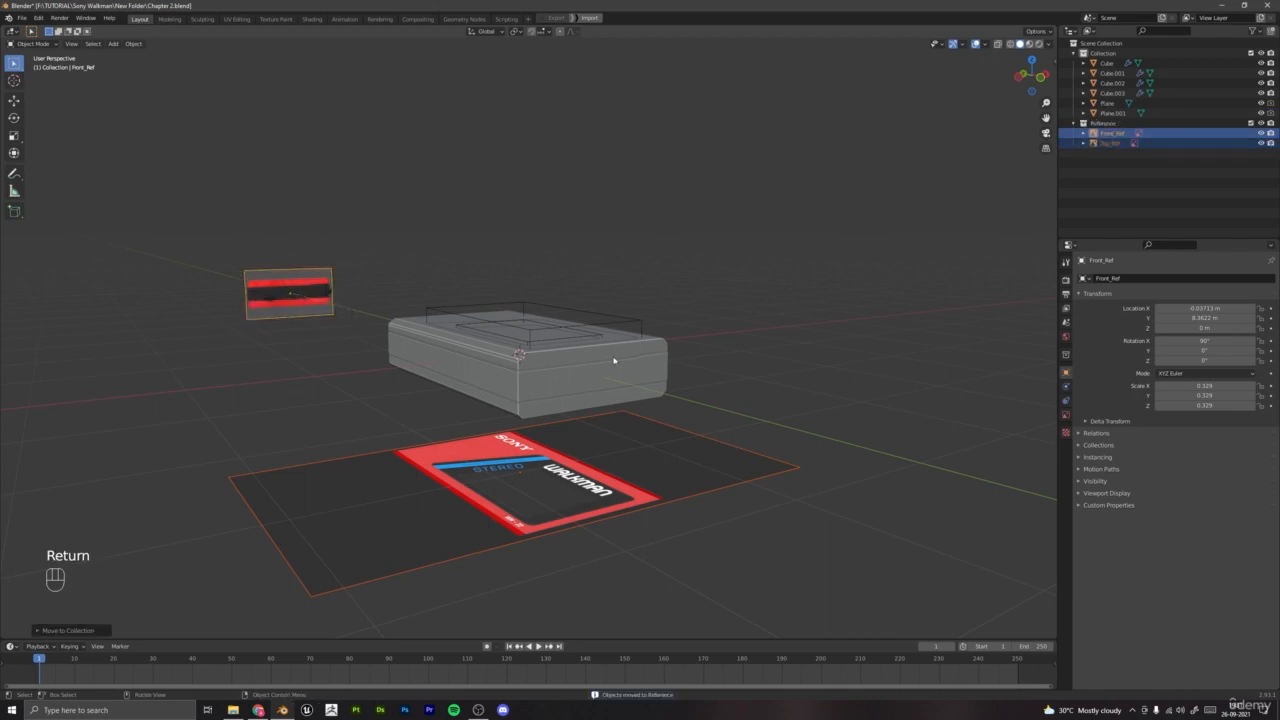
Step: Collapse the Reference collection, exclude it from the view layer and deselect everything
click(1073, 123)
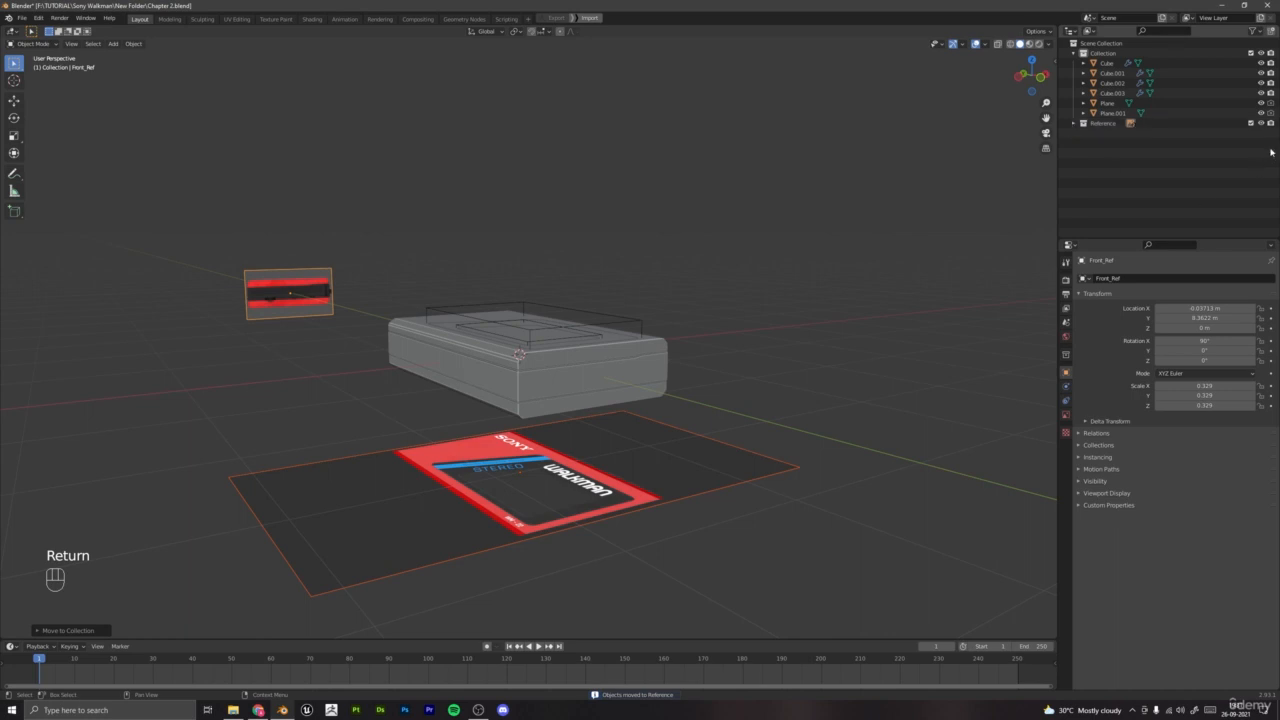
click(1250, 123)
key(a)
key(a)
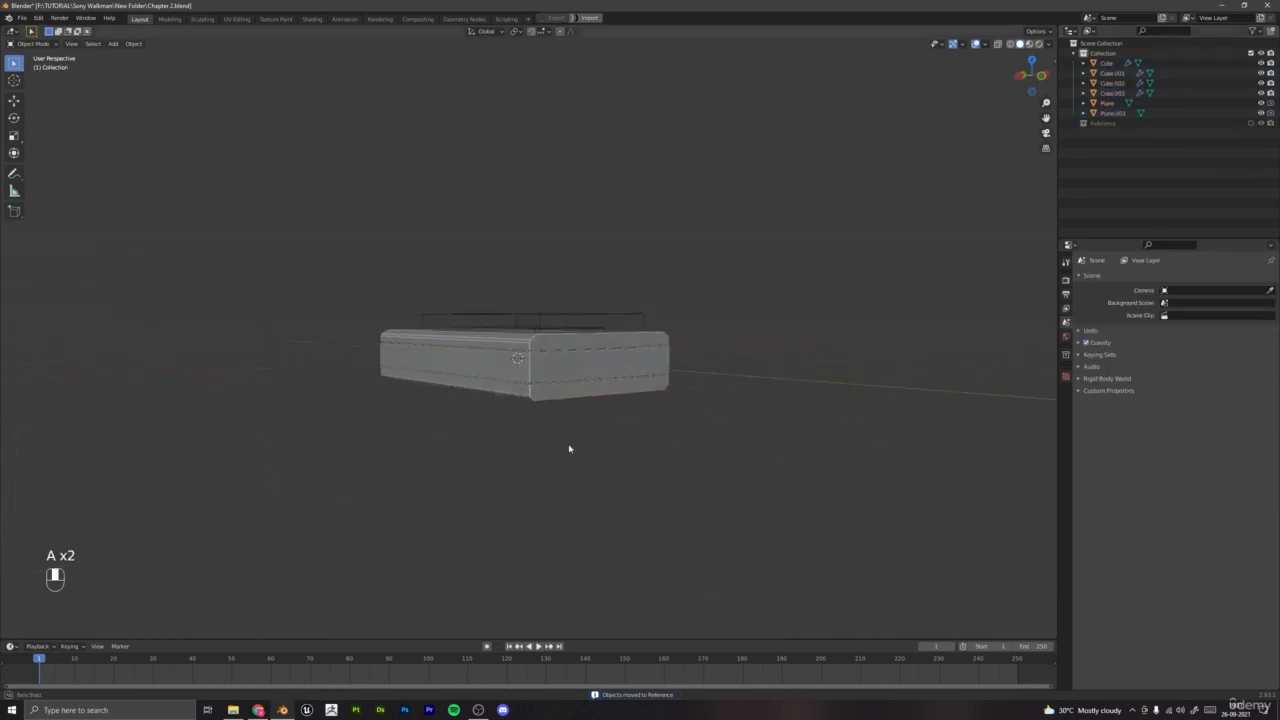
Step: Add a cube to the scene and scale it down uniformly to about 0.264
middle_drag(569, 449, 583, 397)
scroll(519, 263, up, 4)
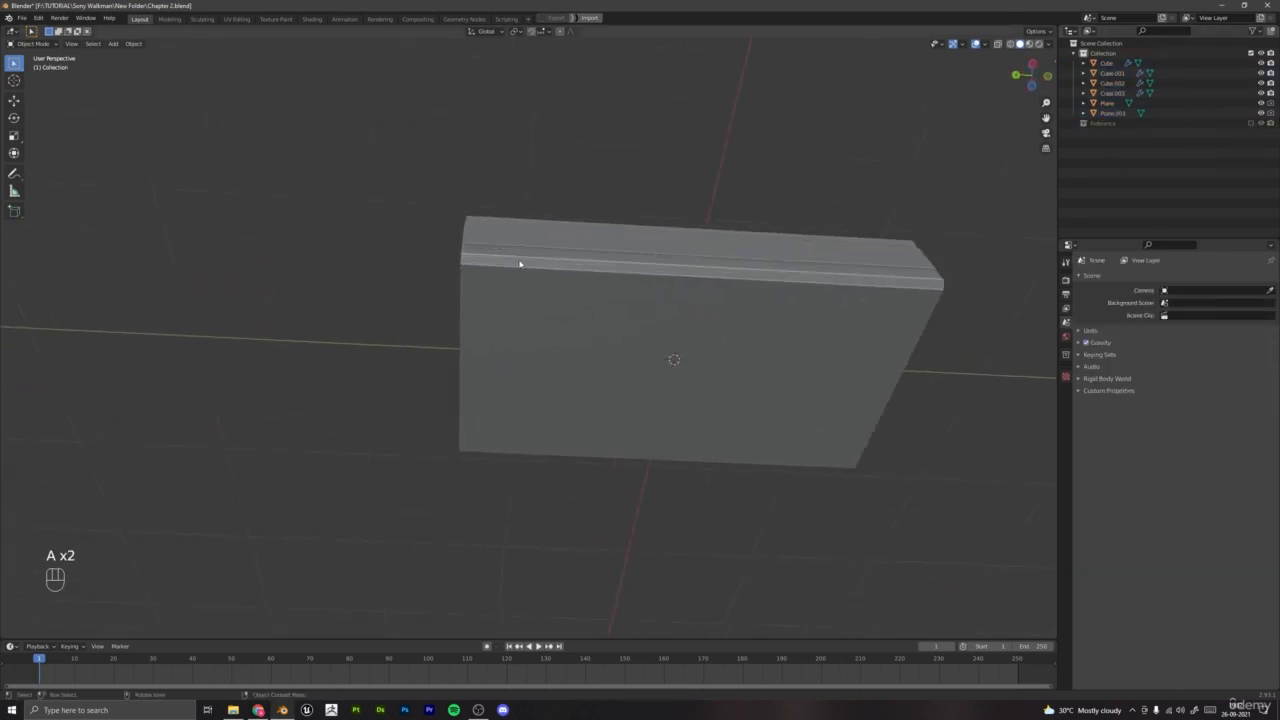
middle_drag(674, 357, 700, 291)
key(shift+a)
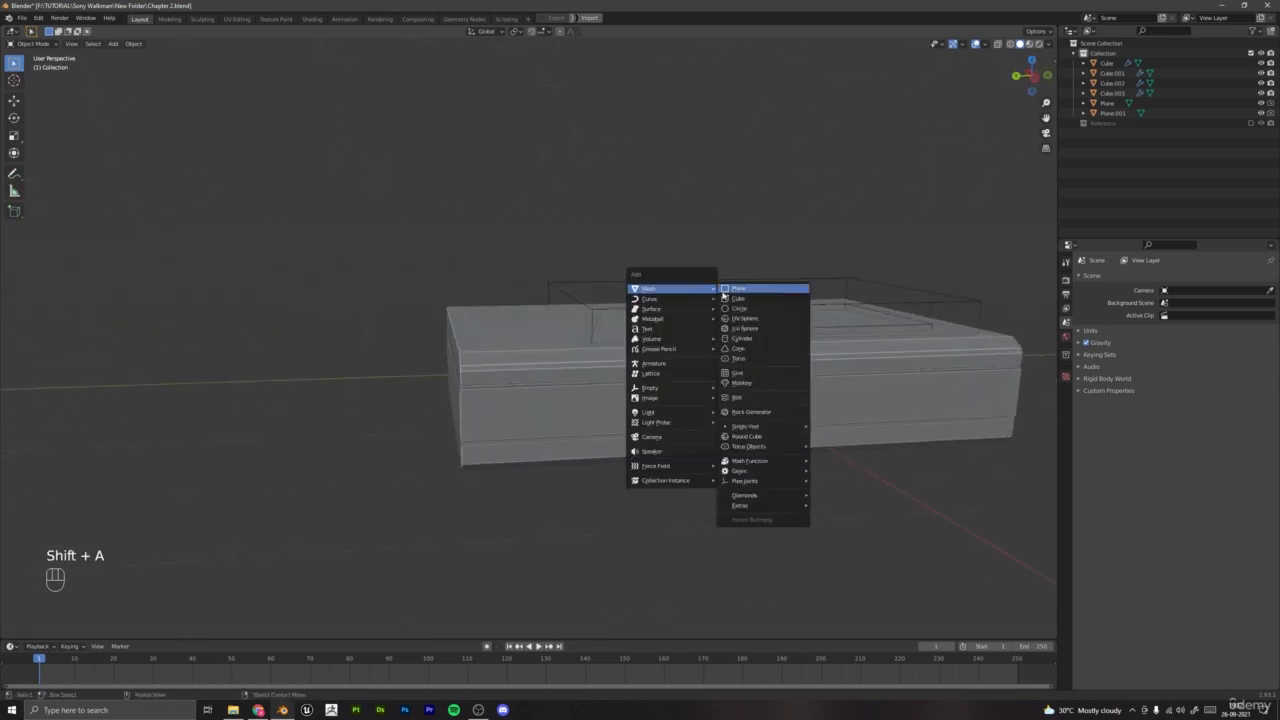
click(738, 298)
middle_drag(729, 351, 740, 348)
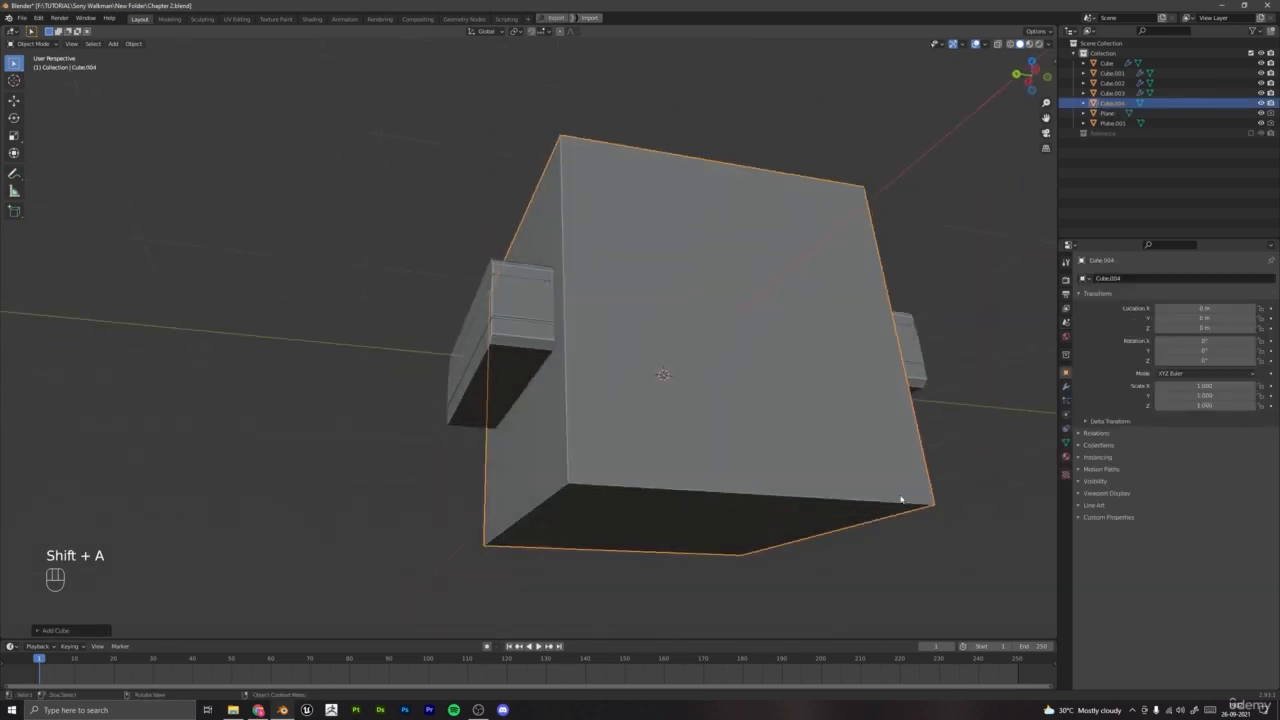
key(s)
click(731, 386)
Step: Move the new cube under one corner of the body, to about X -0.67 m, Y 0.70 m, Z -0.39 m
key(g)
key(x)
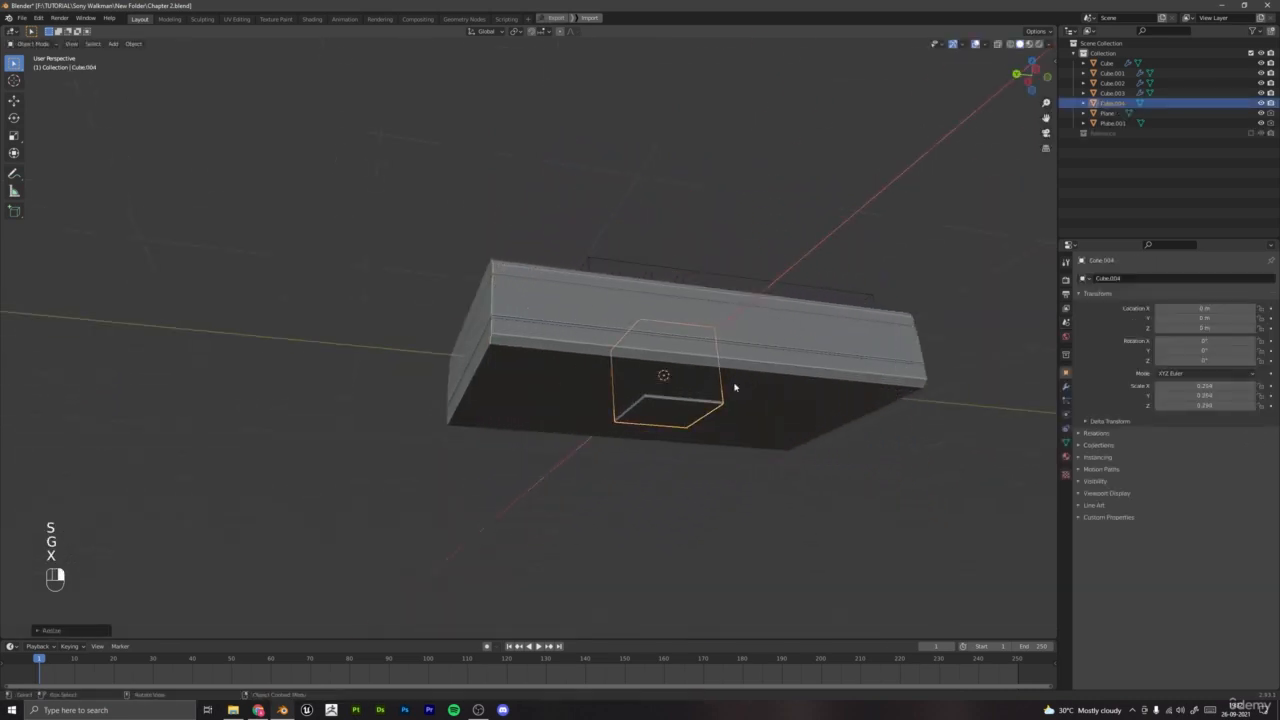
key(g)
key(y)
click(632, 380)
key(g)
key(x)
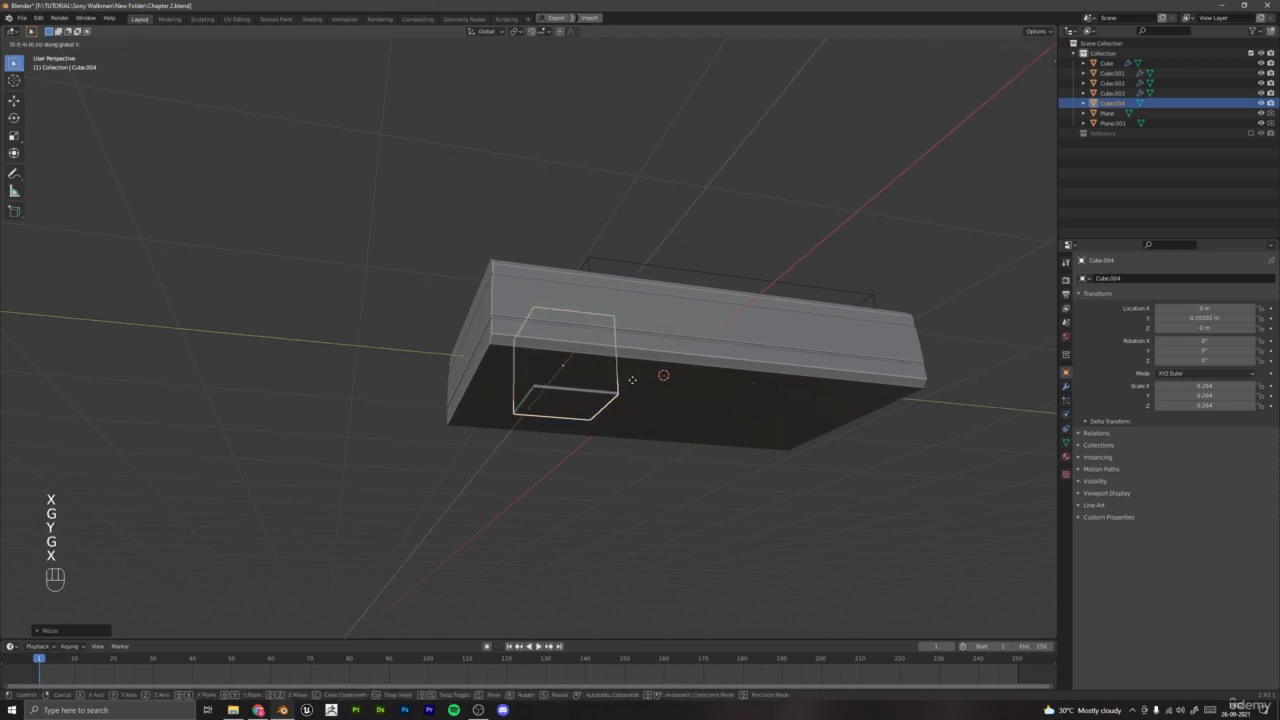
click(666, 345)
key(g)
key(z)
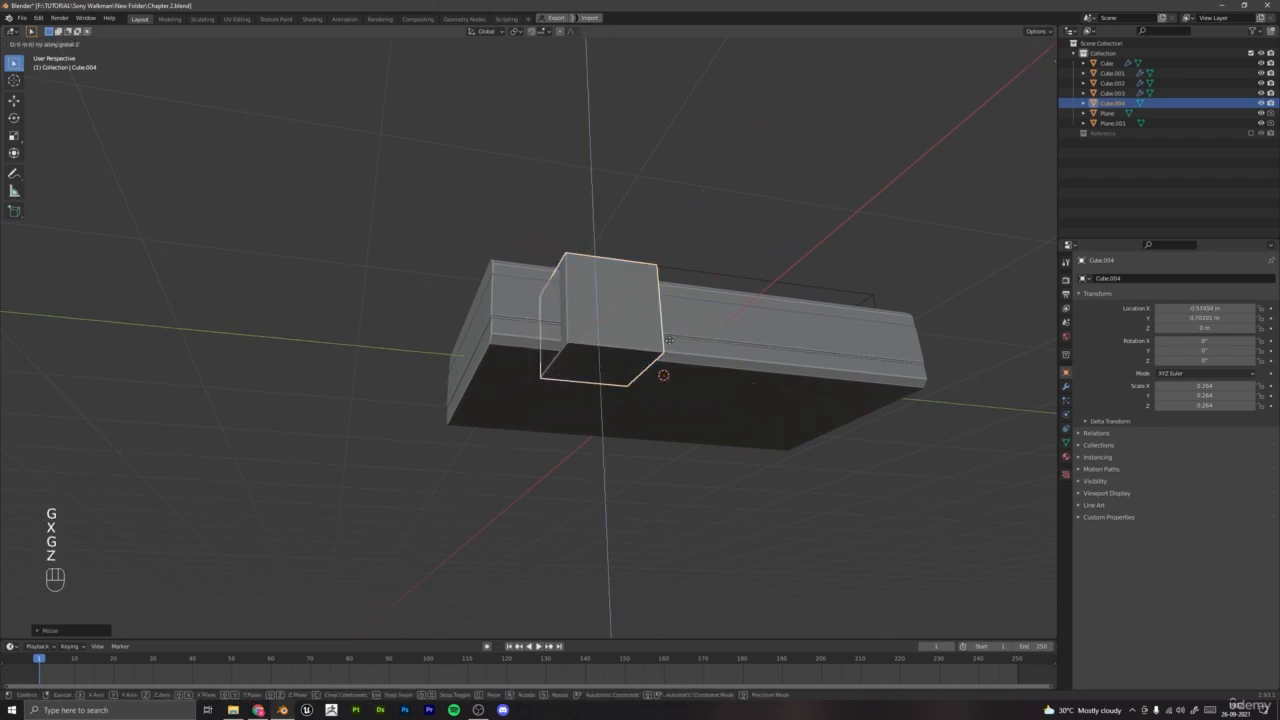
key(shift)
middle_drag(671, 400, 660, 375)
Step: Stretch the cube along Y to a scale of about 0.499
key(s)
key(x)
right_click(652, 377)
key(s)
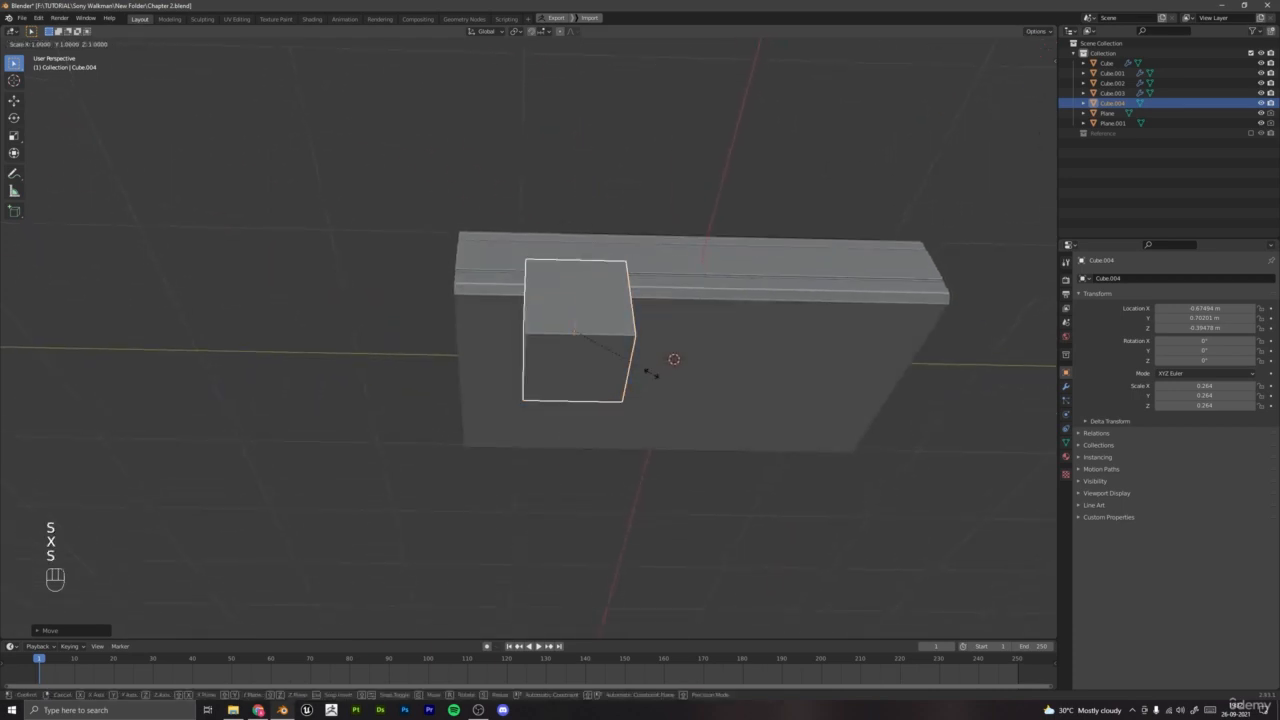
key(y)
click(726, 398)
middle_drag(726, 400, 720, 375)
Step: Extend the cube across the body's underside by moving its inner side face about 0.3 m along X in Edit Mode
scroll(619, 434, up, 2)
middle_drag(619, 434, 597, 369)
key(Tab)
key(3)
click(637, 293)
middle_drag(637, 293, 663, 400)
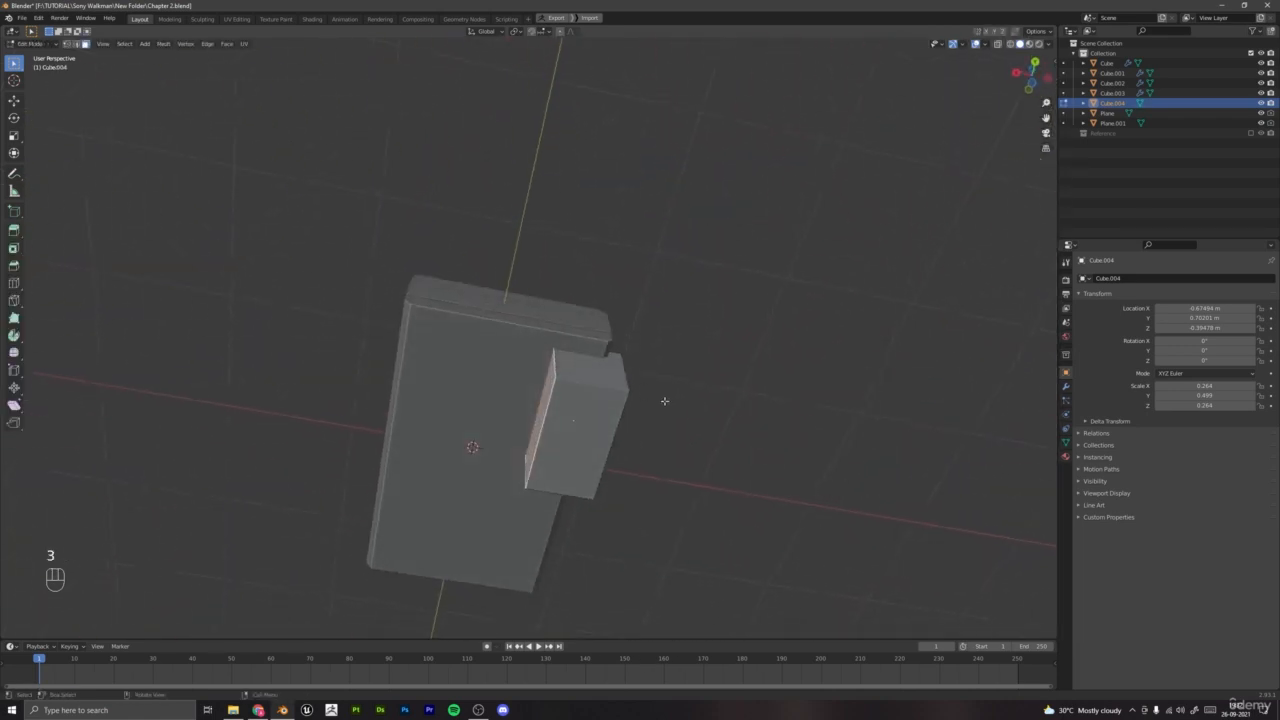
key(g)
key(y)
key(g)
key(x)
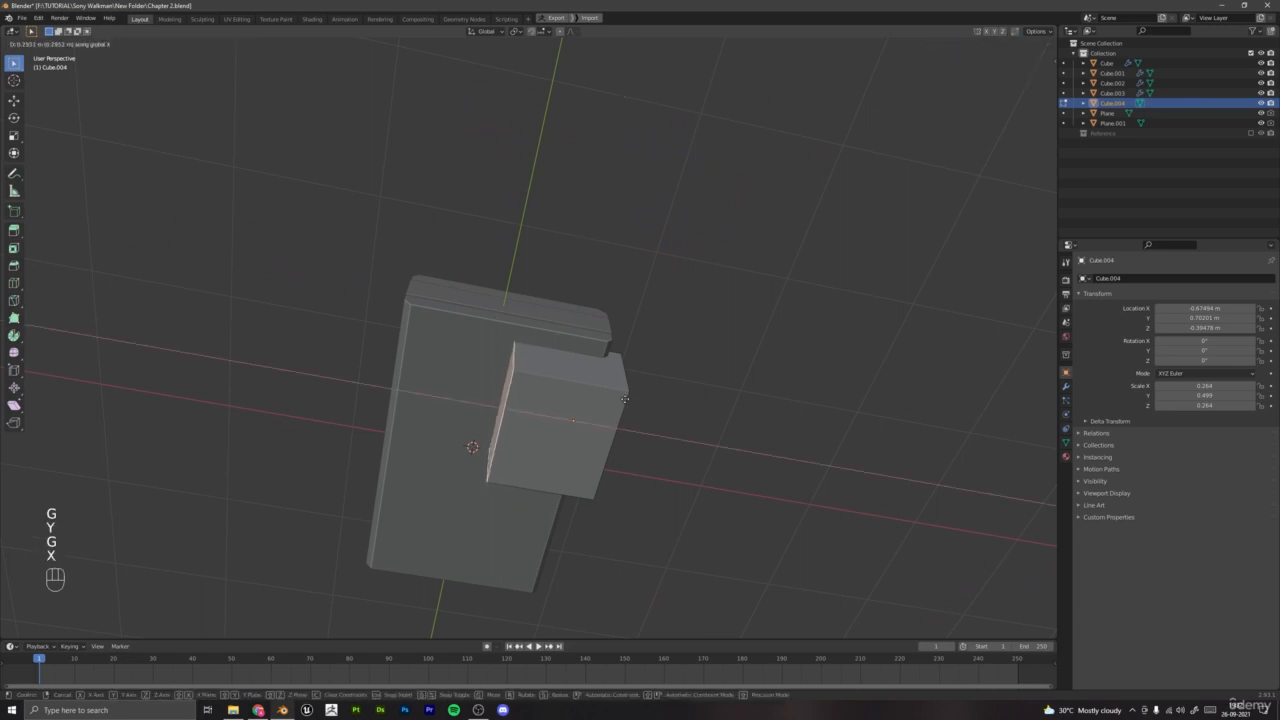
click(622, 397)
key(Tab)
Step: Lower the cube along Z to about -0.41 m and apply its scale
middle_drag(622, 397, 518, 474)
scroll(540, 466, up, 3)
key(g)
key(z)
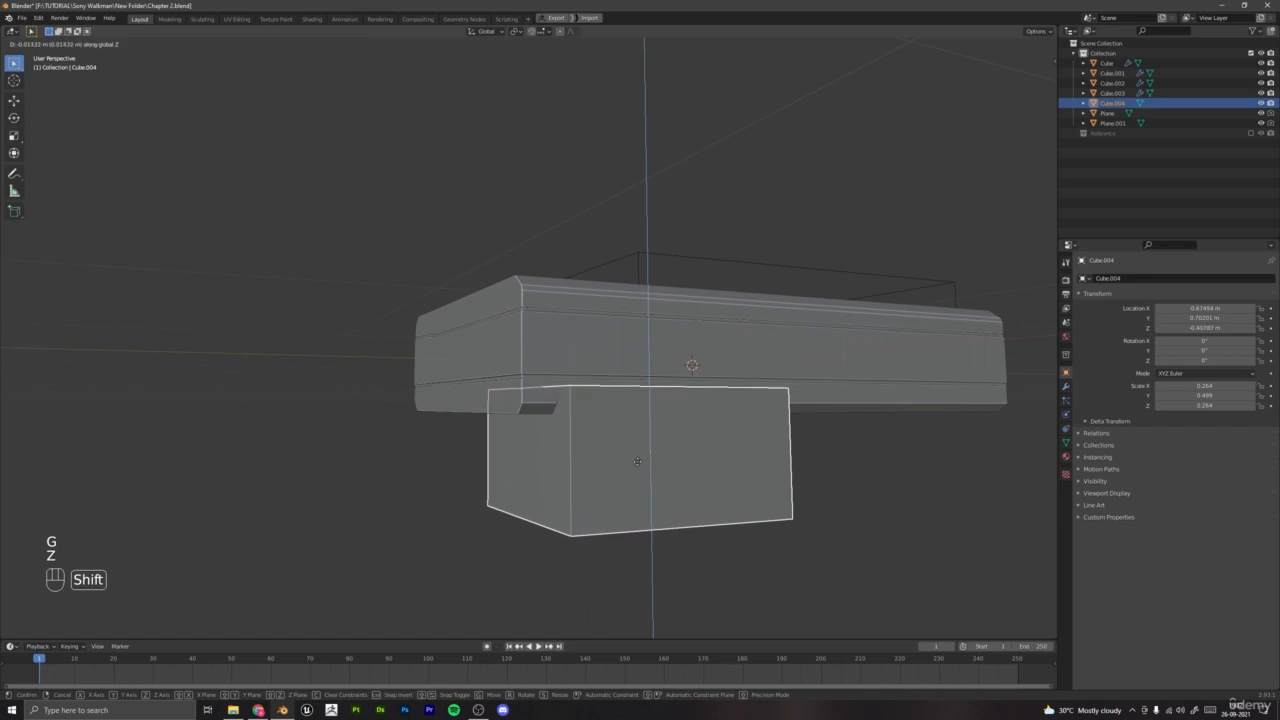
click(640, 469)
middle_drag(640, 469, 654, 340)
key(ctrl+a)
click(657, 382)
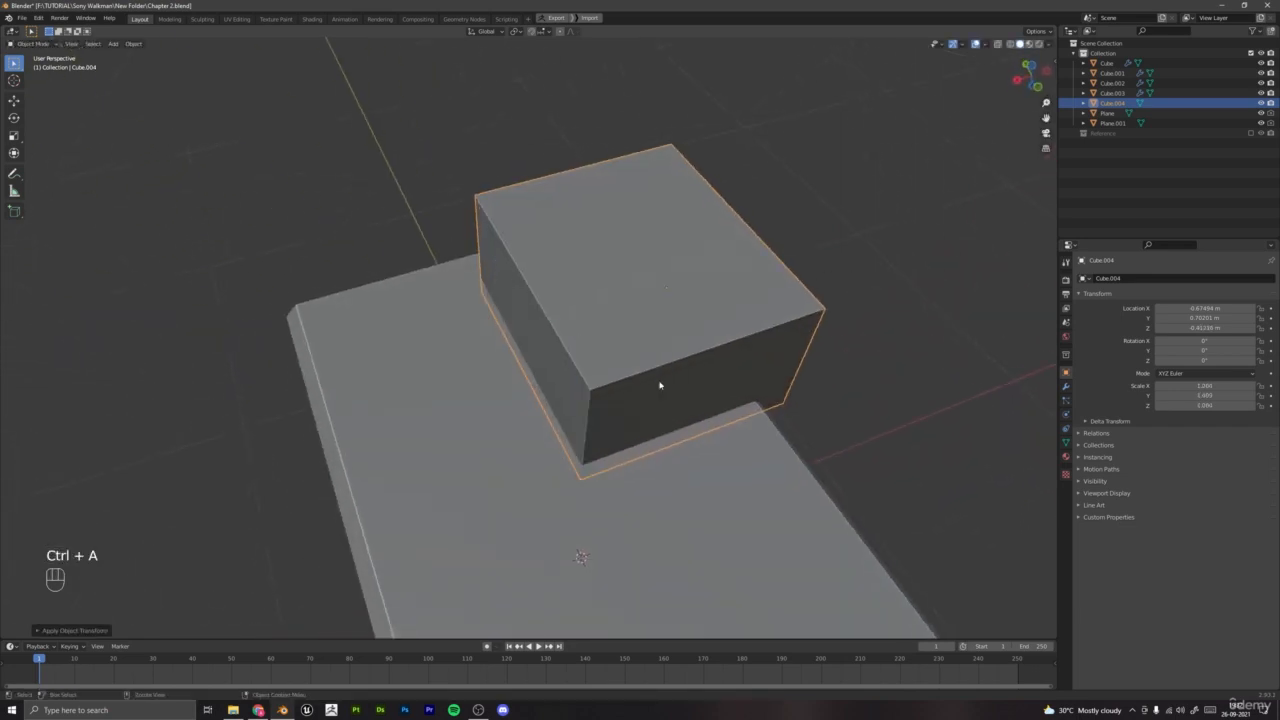
Step: Bevel the cube's two inner vertical edges with several segments into rounded corners and return to Object Mode
middle_drag(659, 385, 562, 331)
key(Tab)
key(2)
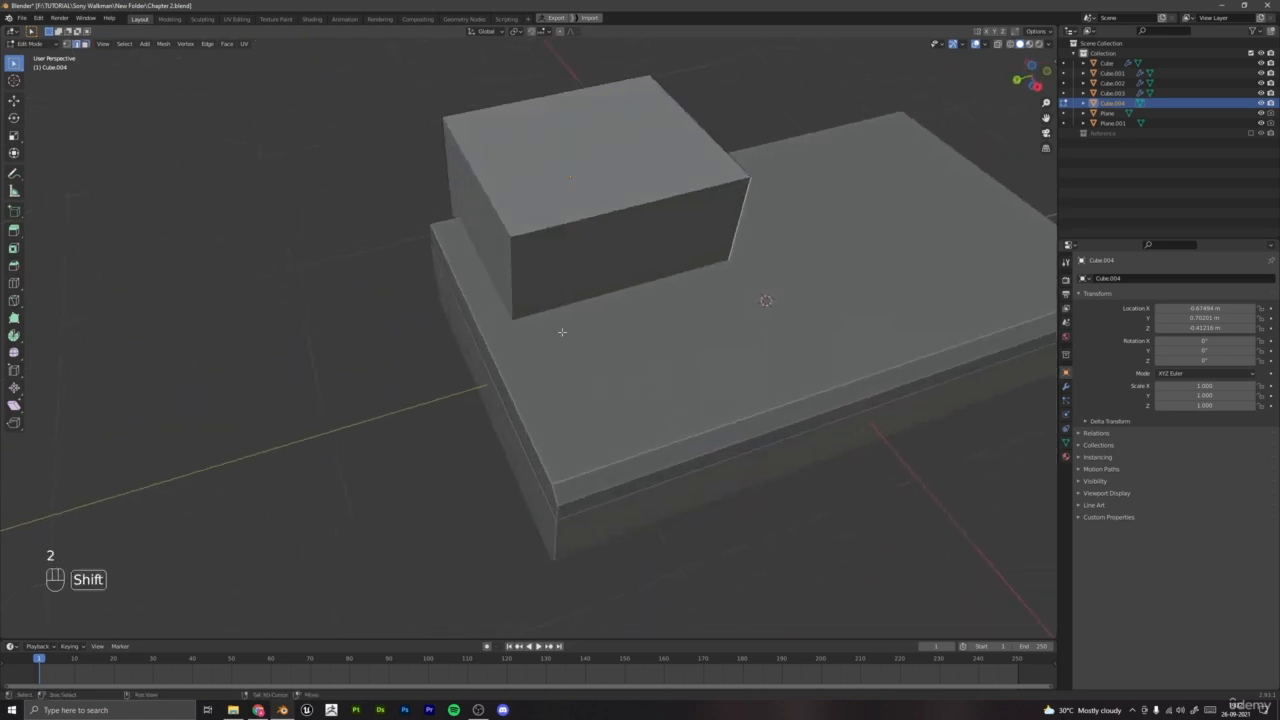
key(ctrl+b)
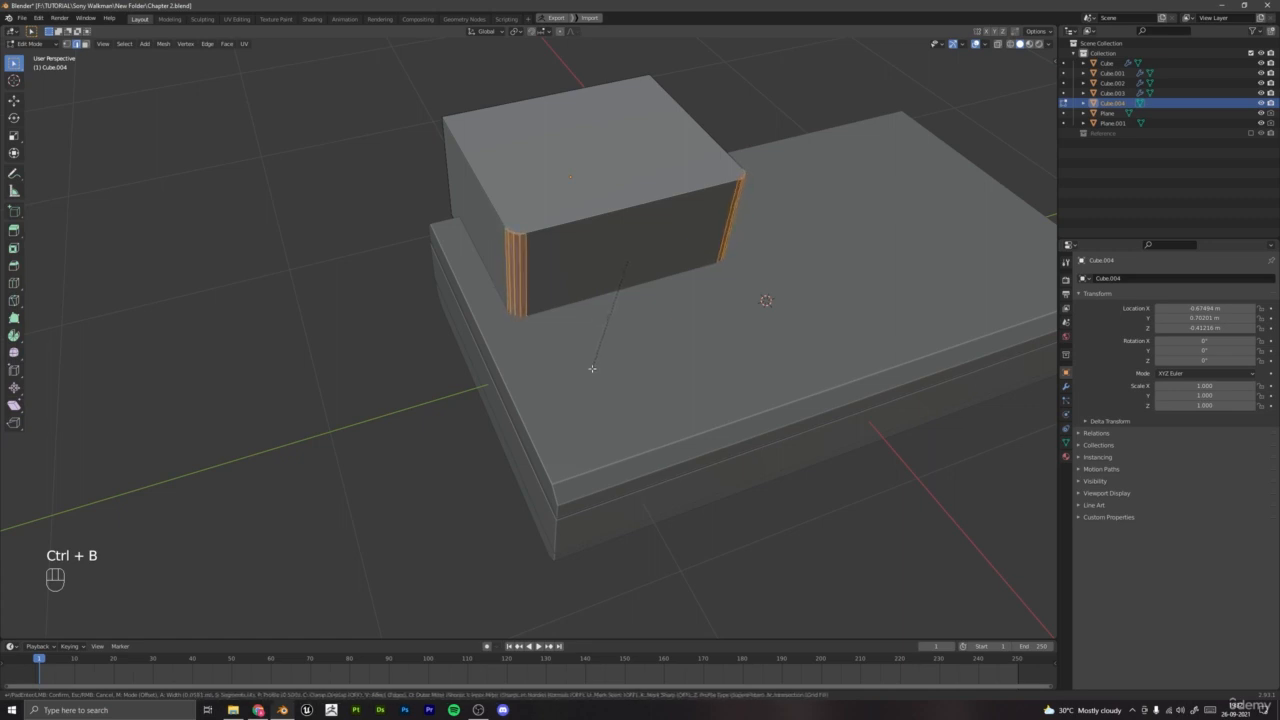
click(592, 369)
key(Tab)
Step: Shade the cutter cube smooth and enable Auto Smooth at 30°
scroll(594, 360, down, 3)
middle_drag(589, 274, 790, 435)
scroll(580, 431, up, 2)
right_click(590, 425)
click(590, 425)
click(1066, 442)
click(1158, 464)
middle_drag(703, 434, 711, 400)
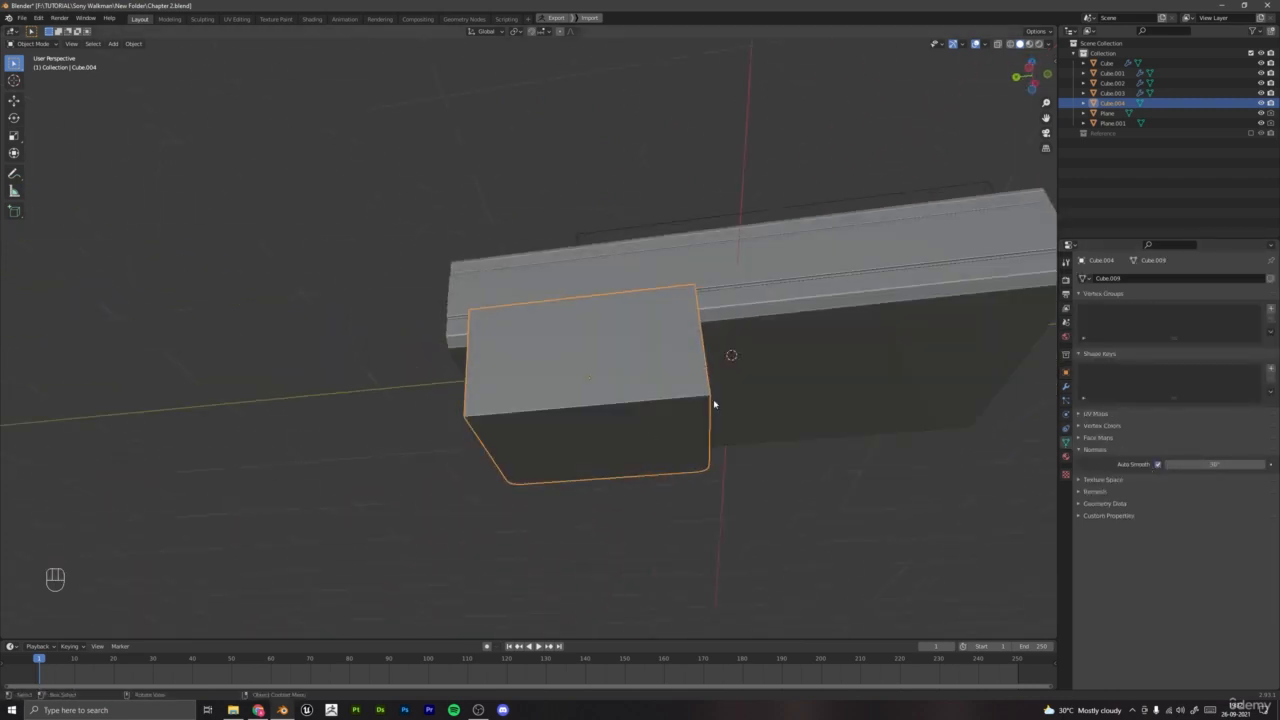
Step: Slice the back body Cube.002 with the rounded cutter cube using Bool Tool and deselect everything
shift+click(788, 328)
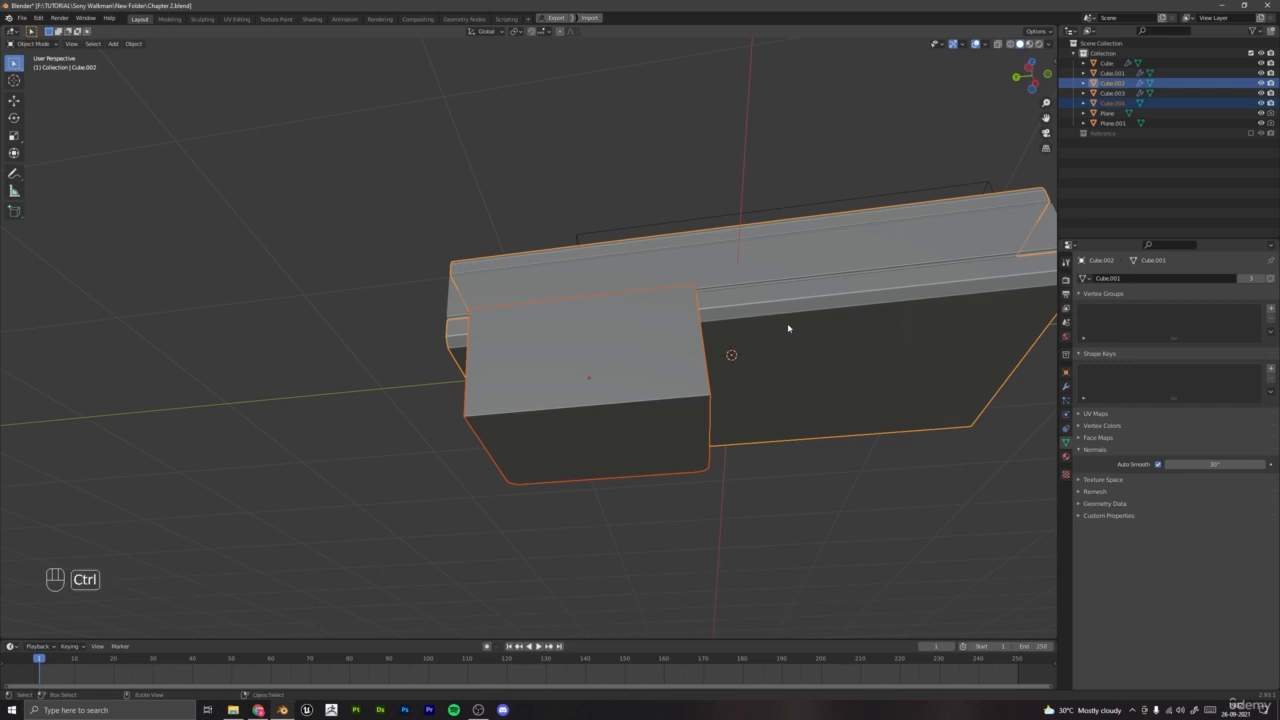
key(ctrl+KP_Divide)
key(a)
key(a)
middle_drag(608, 366, 634, 394)
Step: Move the Bevel modifier below BTool_Cube.004 on both the cut-out piece Cube.002 and the remaining body Cube.005
click(615, 333)
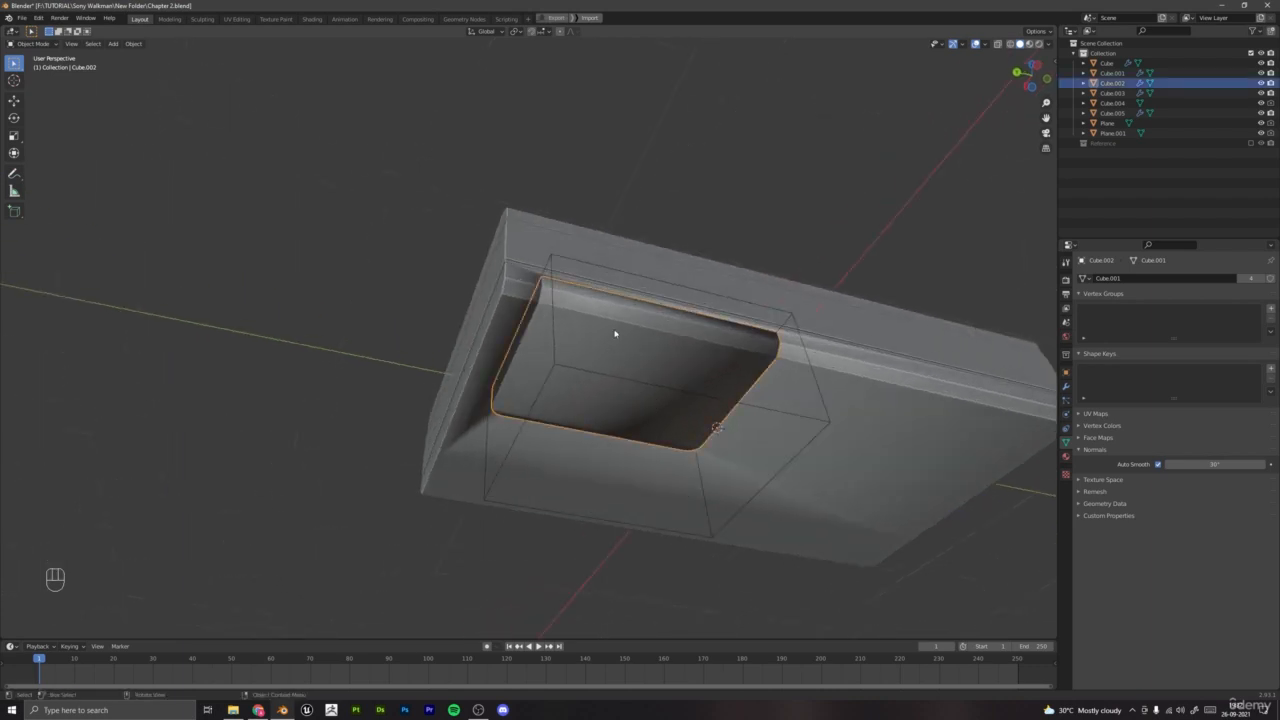
click(1065, 386)
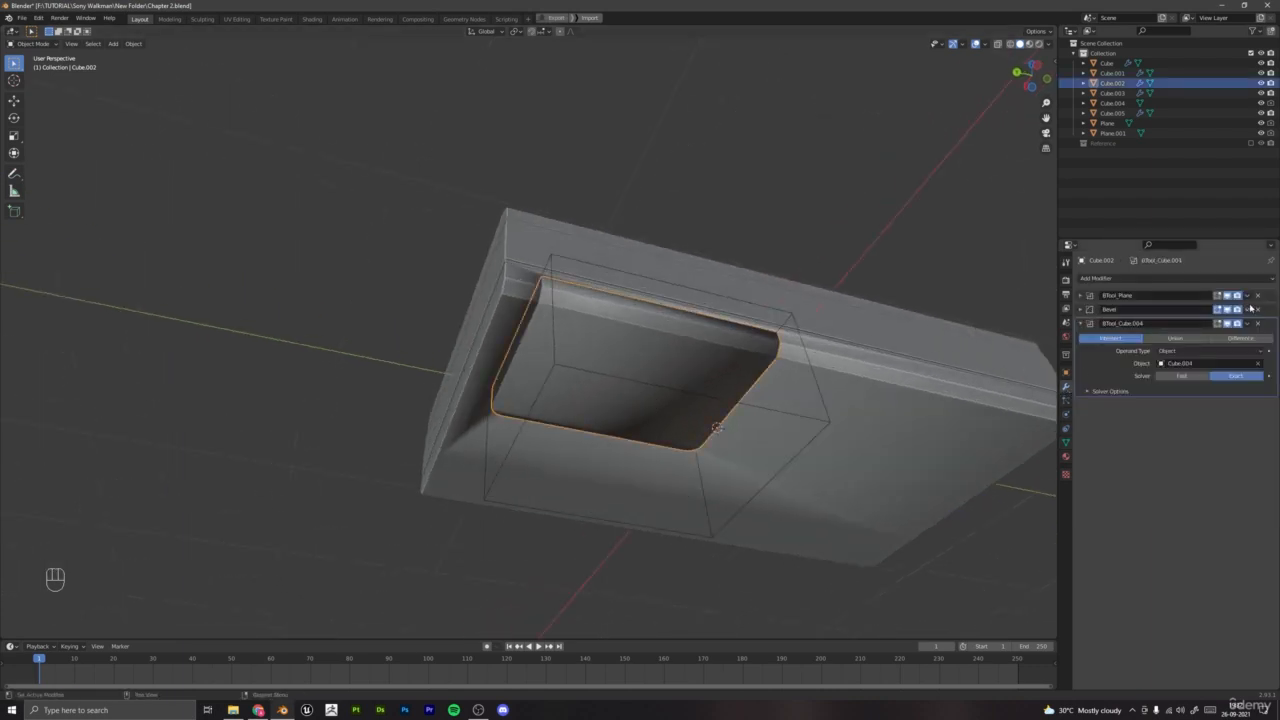
click(1240, 338)
click(897, 429)
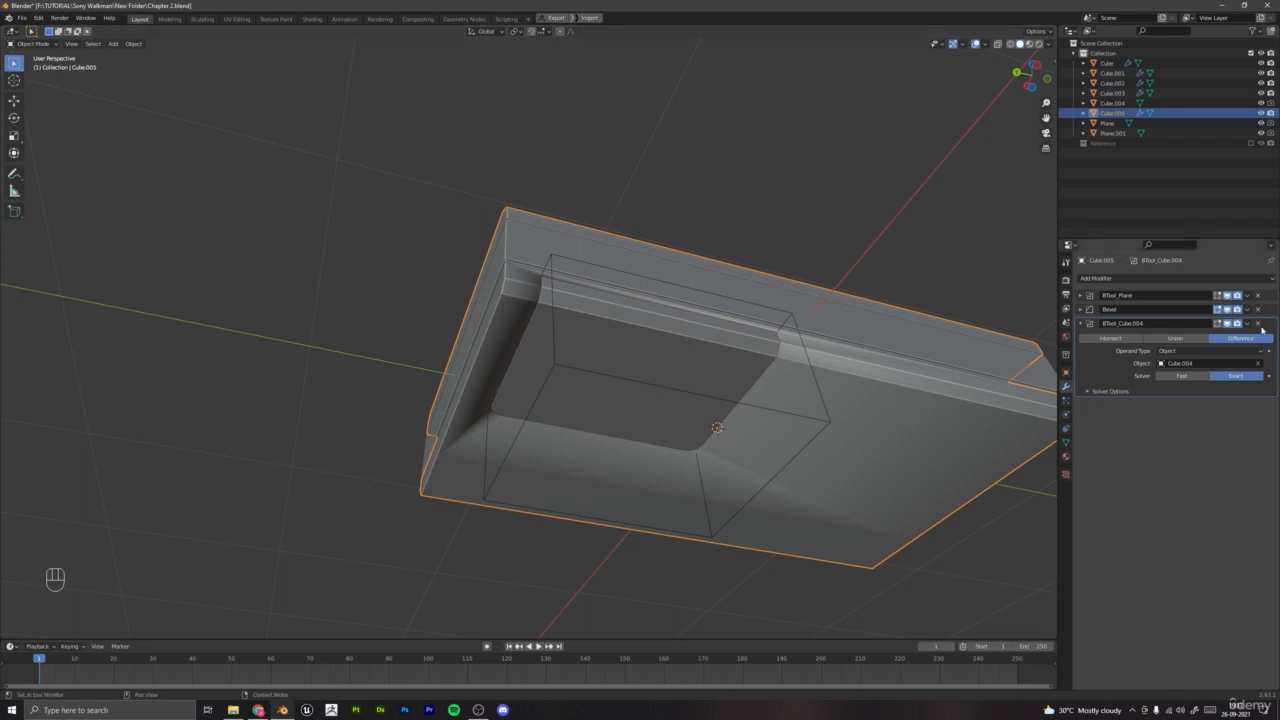
drag(1272, 314, 1270, 394)
key(a)
key(a)
Step: Examine the battery cover cut-out and the body's panel seams from all sides, with viewport overlays hidden and shown
middle_drag(900, 420, 636, 322)
click(636, 322)
click(1065, 372)
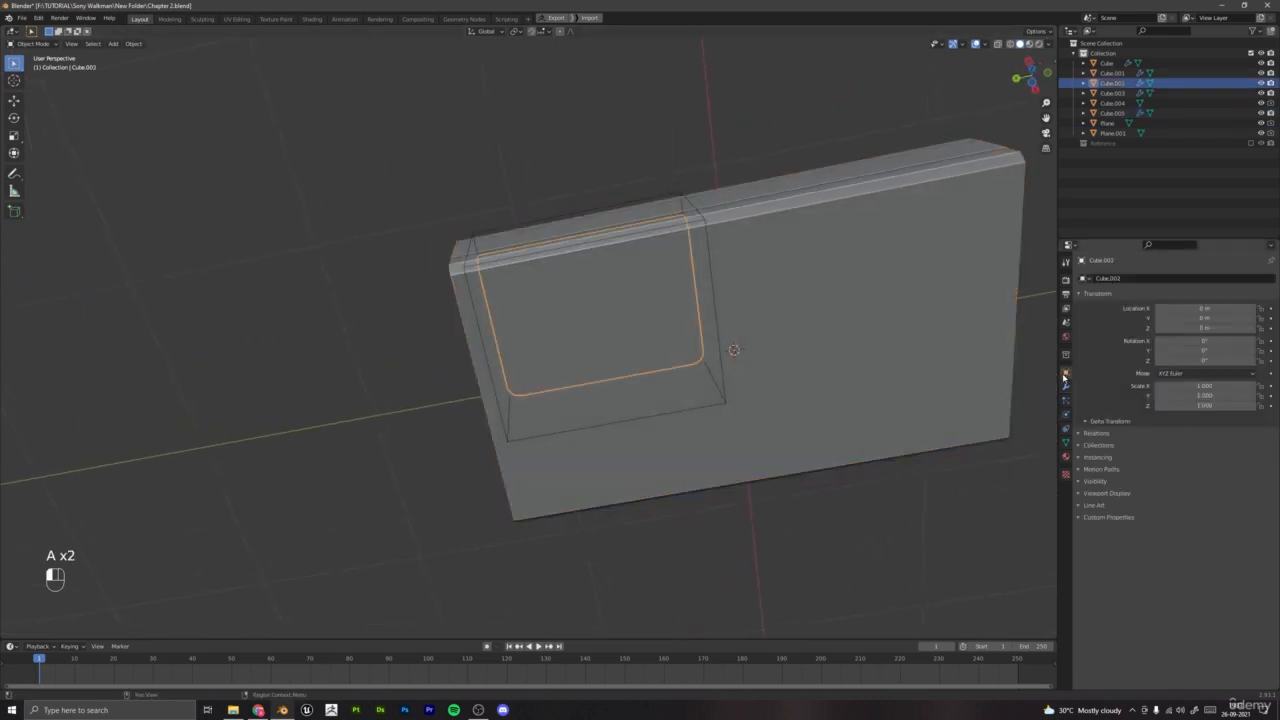
click(922, 339)
middle_drag(922, 339, 808, 365)
middle_drag(800, 276, 678, 364)
click(707, 375)
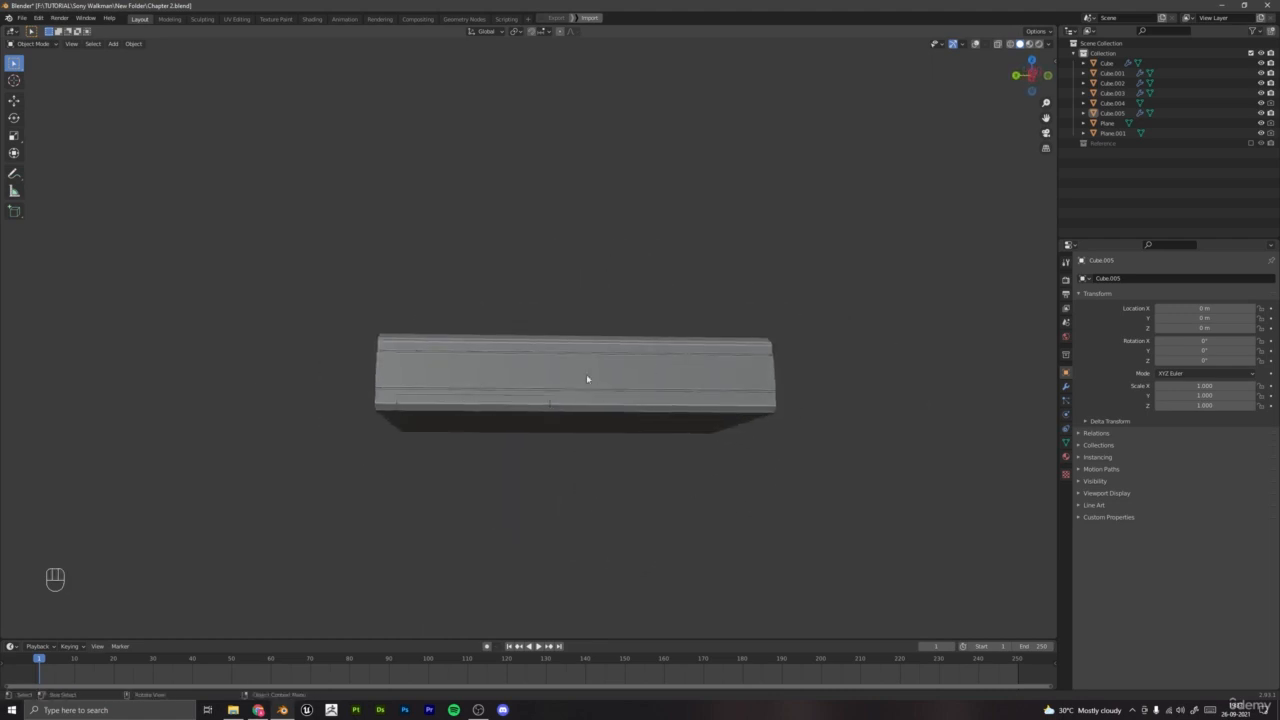
middle_drag(587, 379, 608, 379)
click(975, 44)
middle_drag(690, 335, 729, 435)
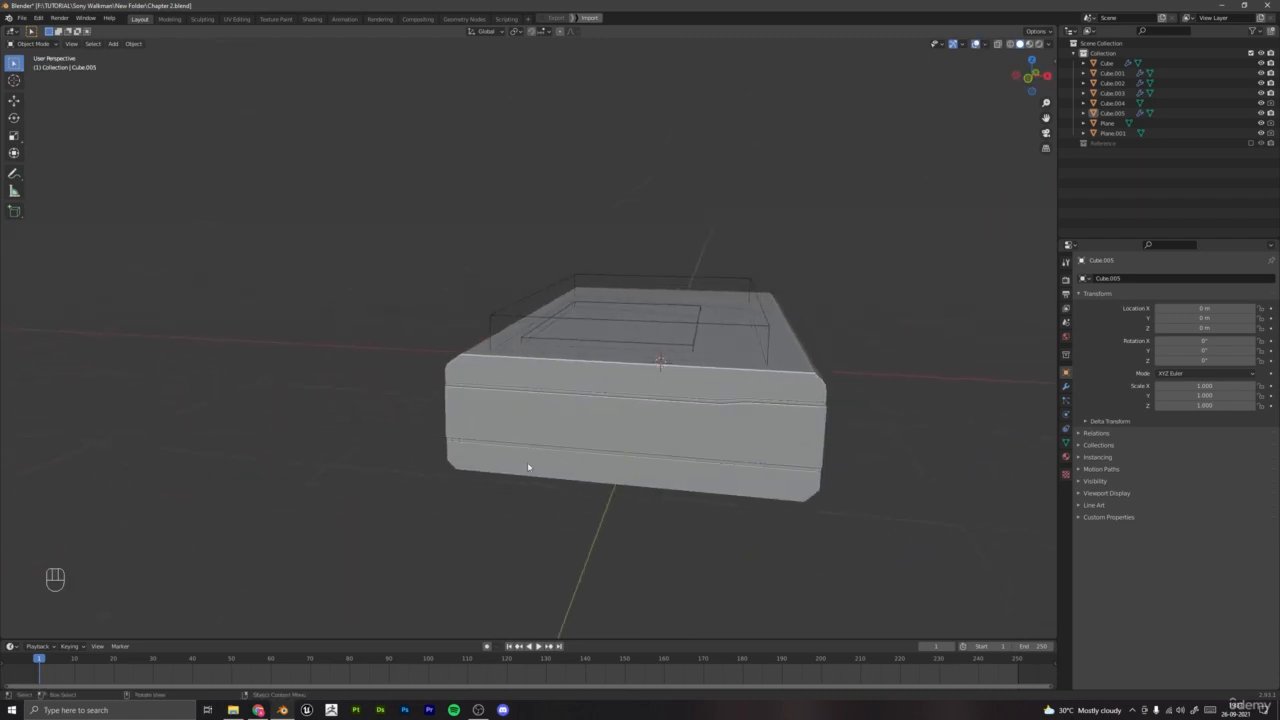
middle_drag(561, 446, 628, 452)
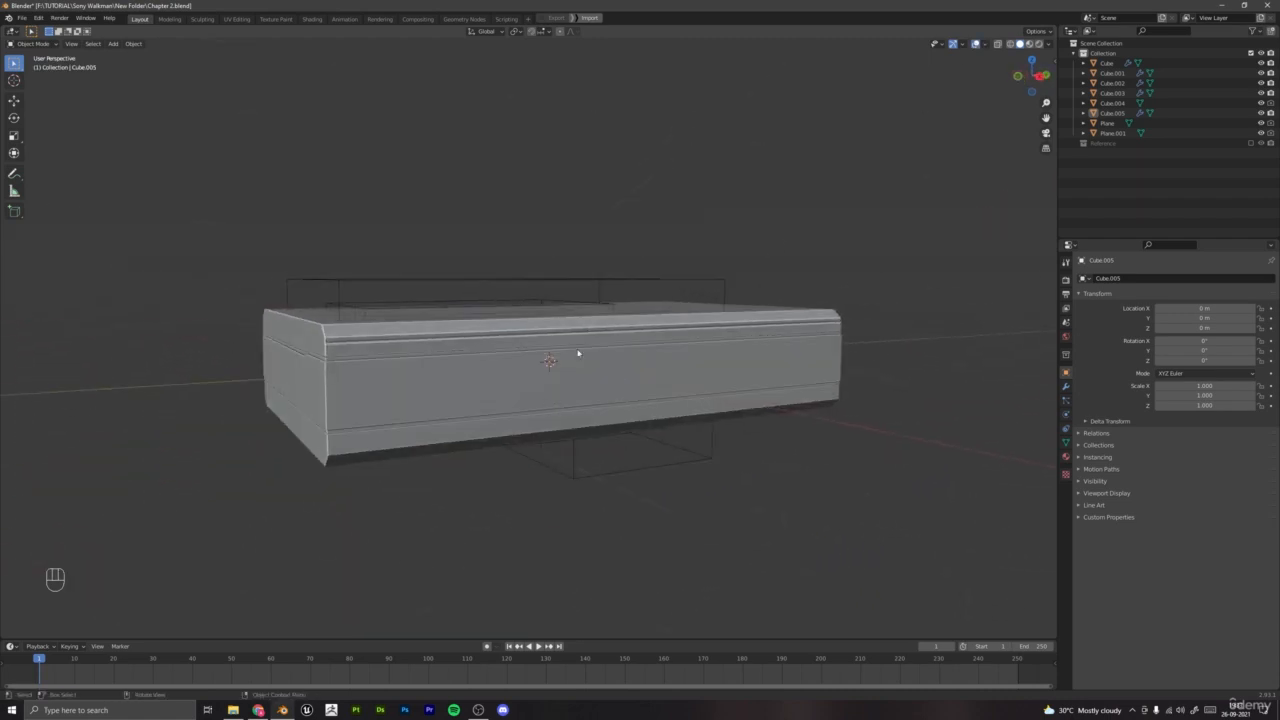
mouse_move(577, 353)
middle_down()
mouse_move(509, 343)
mouse_move(573, 369)
middle_up()
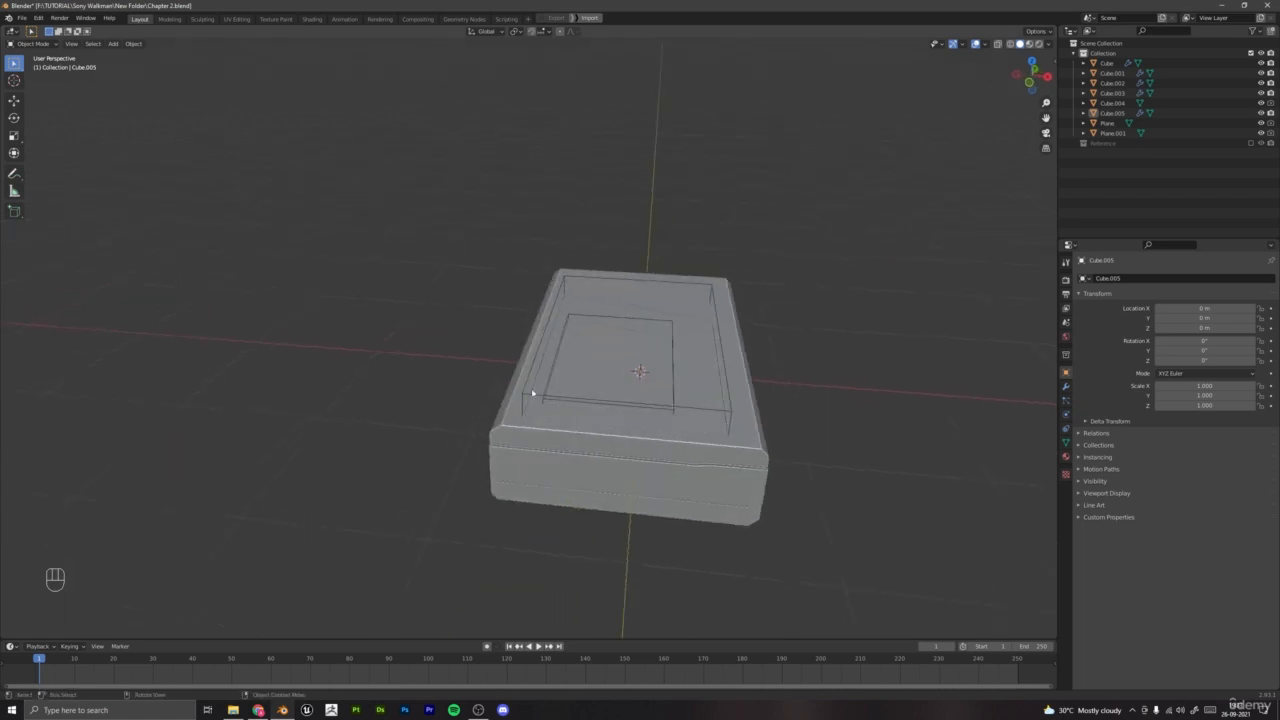
Step: Save the Walkman scene as a new file named Chapter 3.blend in the same folder
key(ctrl+shift+s)
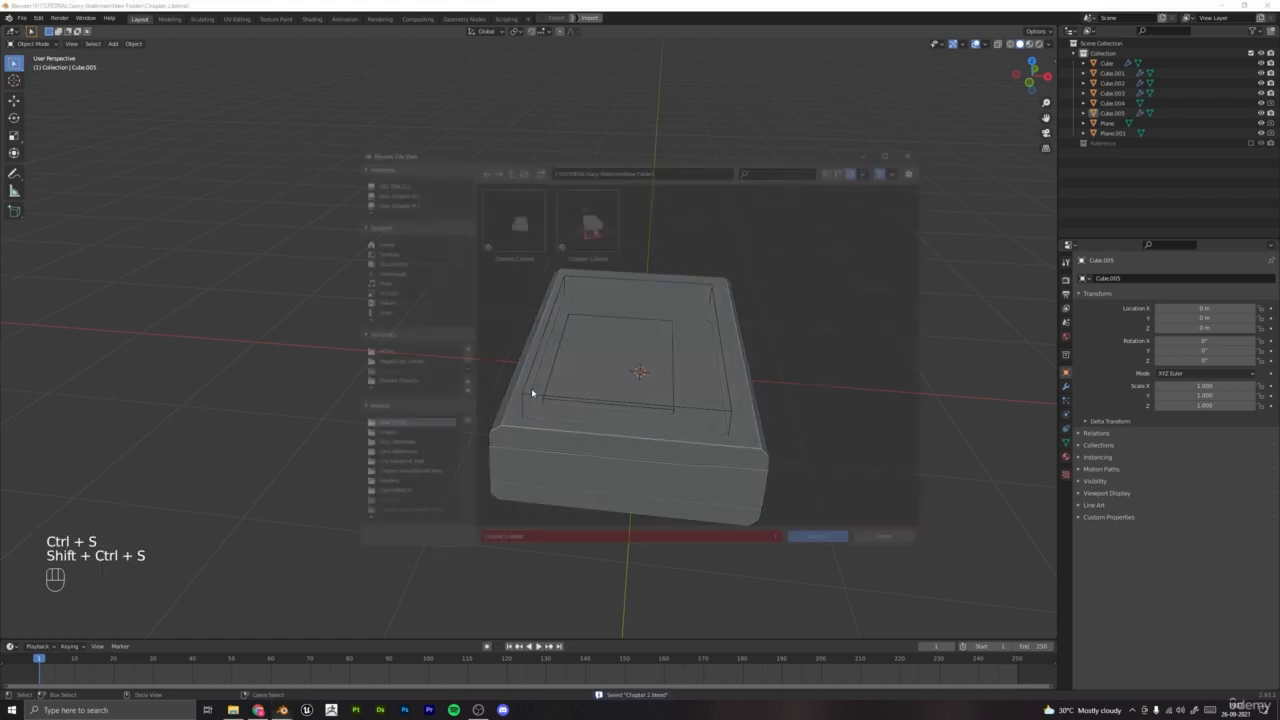
click(556, 542)
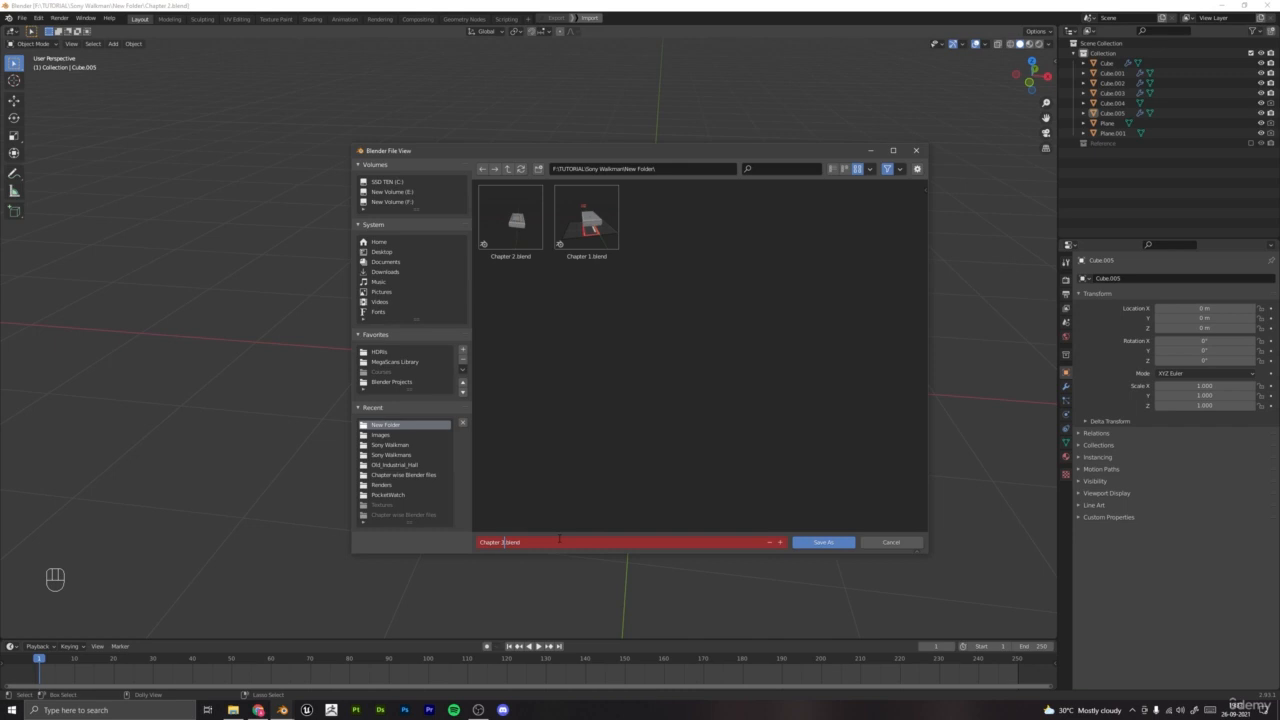
click(674, 356)
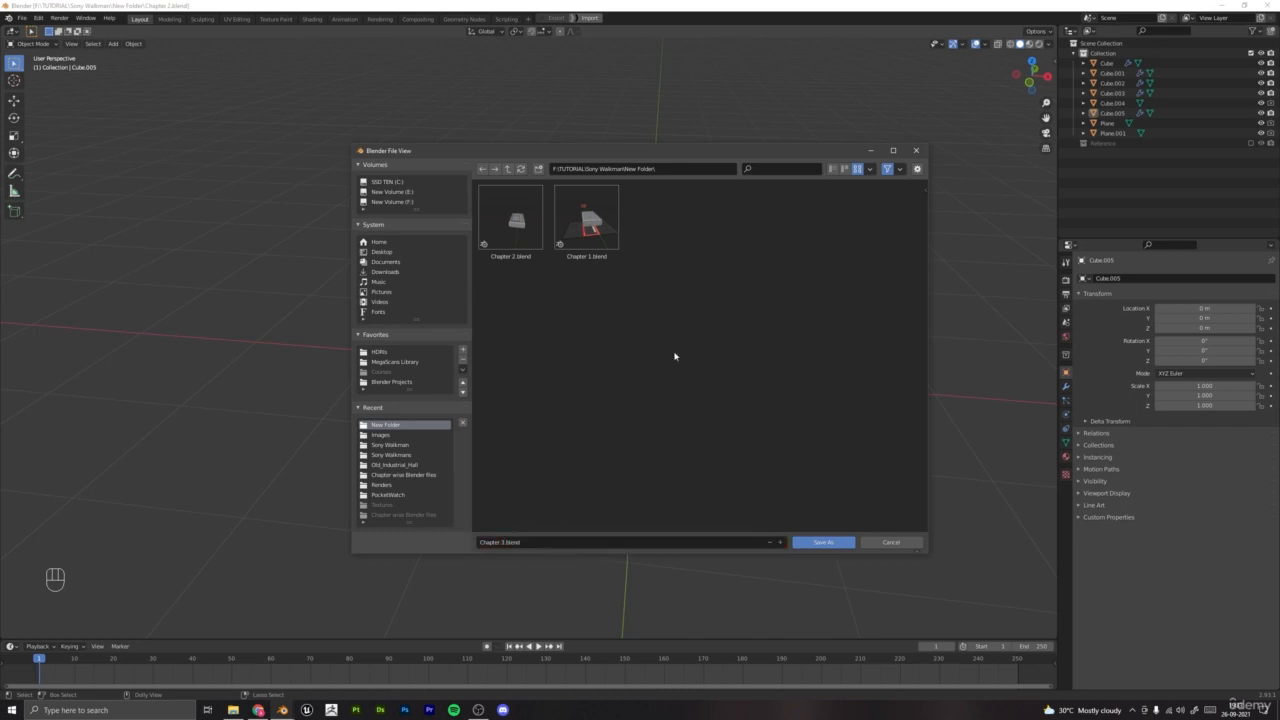
click(822, 542)
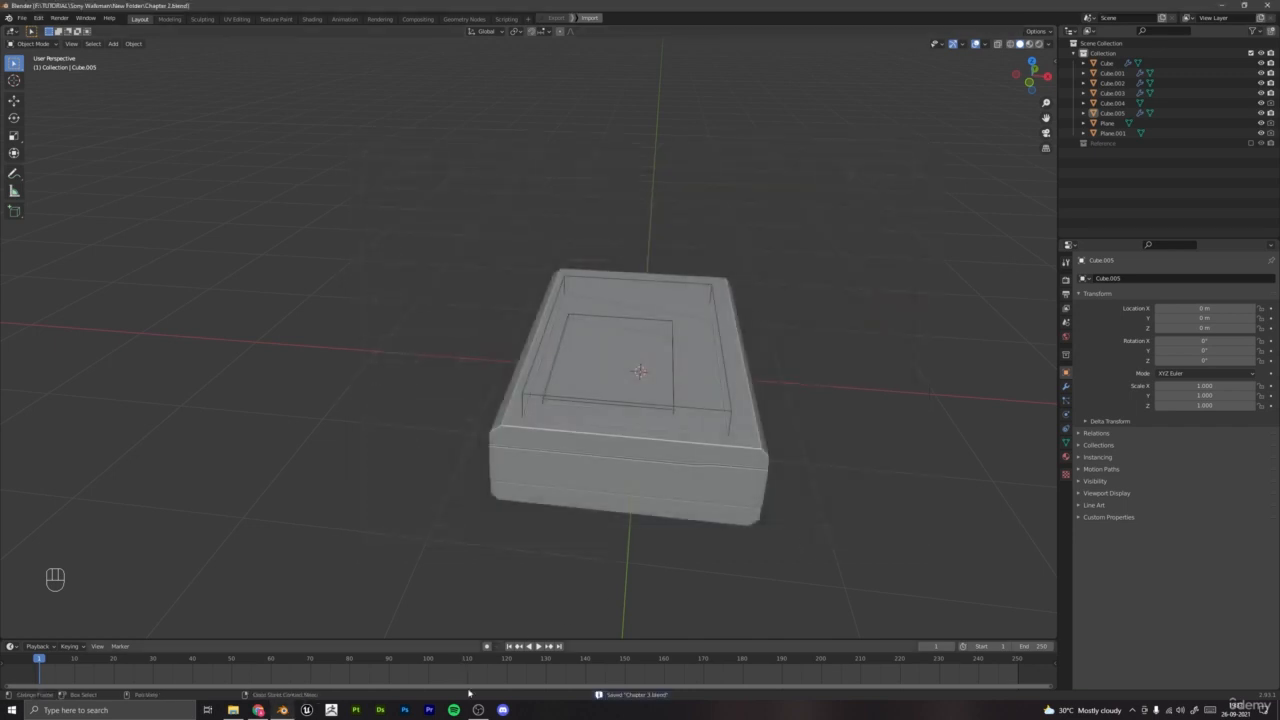